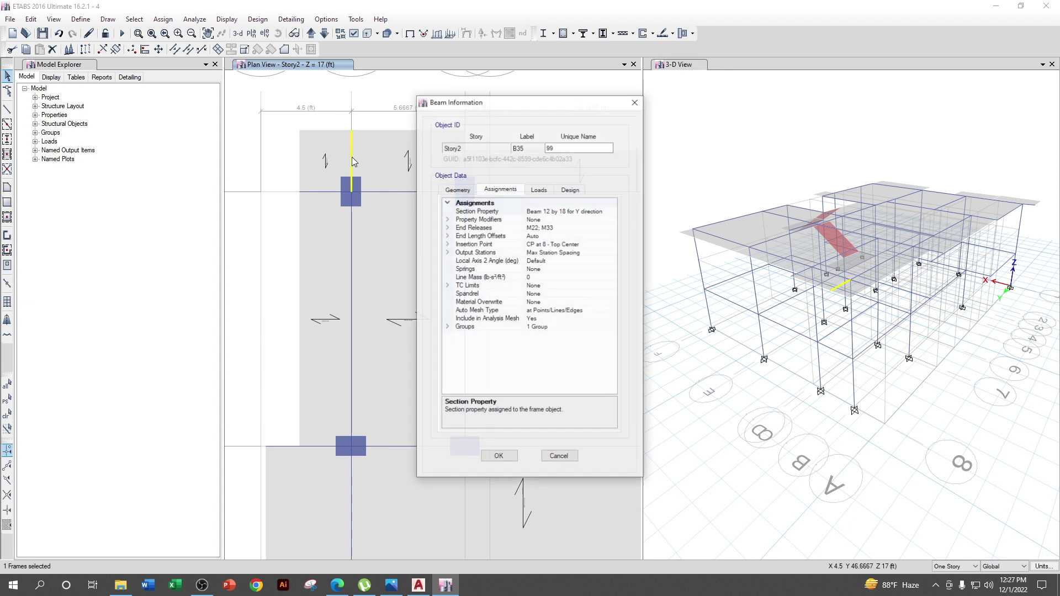
# - Check the end releases of the selected overhanging beam beyond column B-8 on Story2, and delete that beam
pyautogui.click(590, 227)
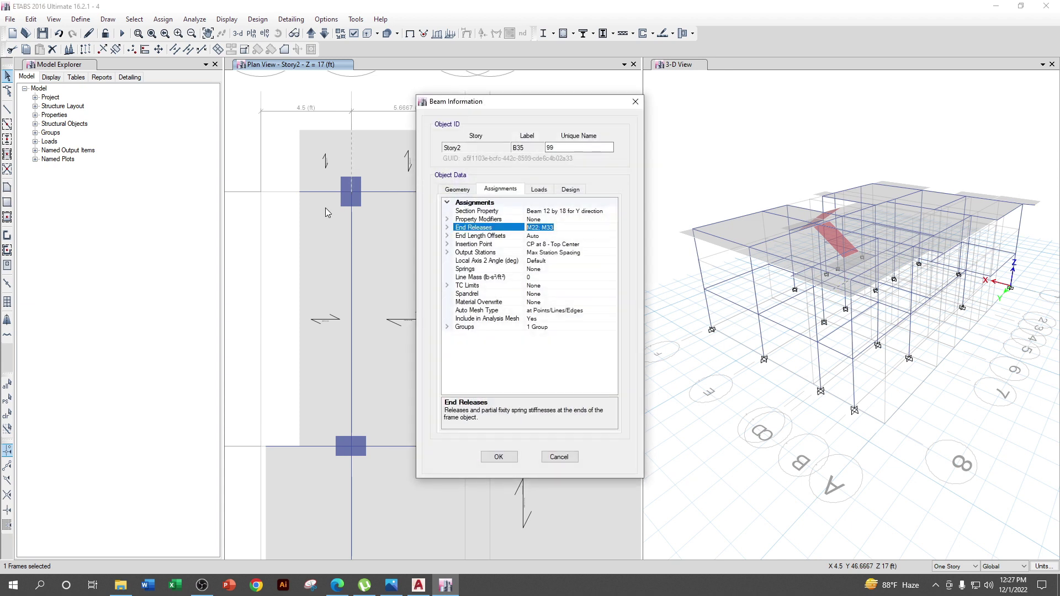
pyautogui.click(635, 103)
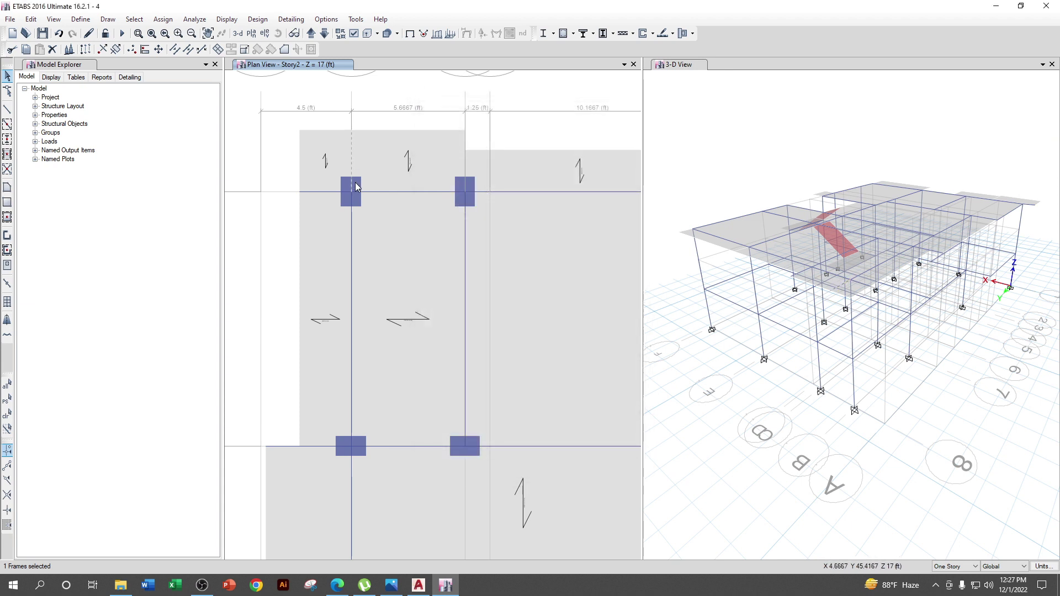
pyautogui.click(355, 186)
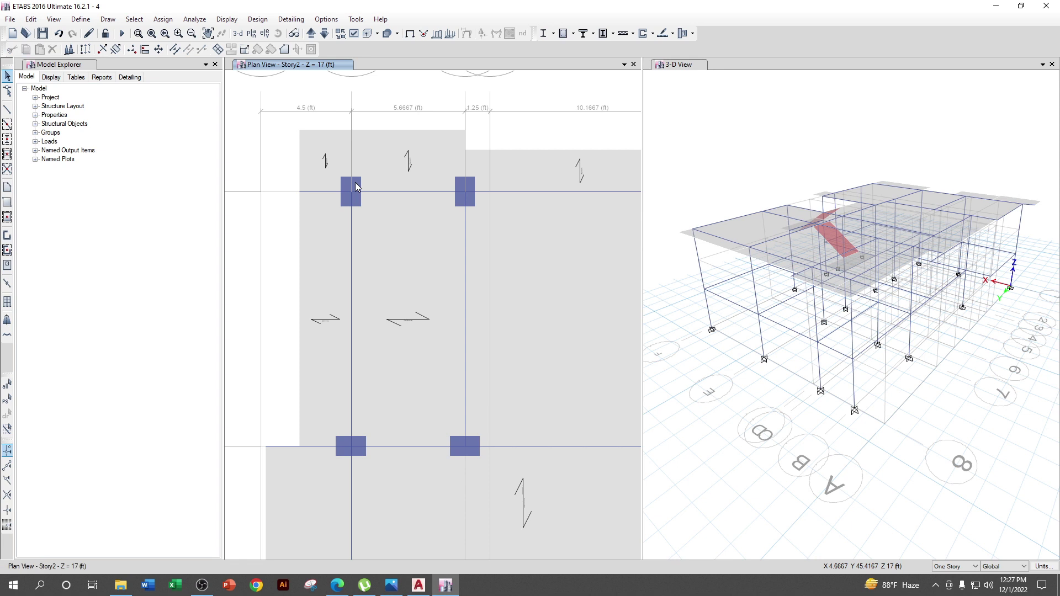
# - Draw a continuous Beam 12 by 18 for Y direction from column B-8 to the overhanging slab's outer edge, and save the model
pyautogui.click(7, 110)
pyautogui.click(203, 463)
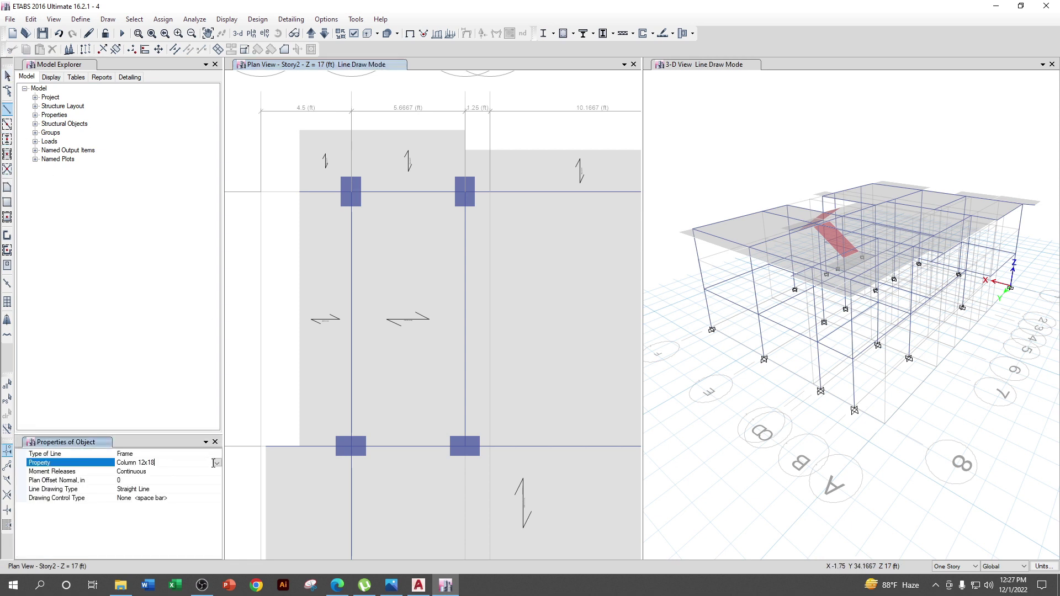
pyautogui.click(217, 463)
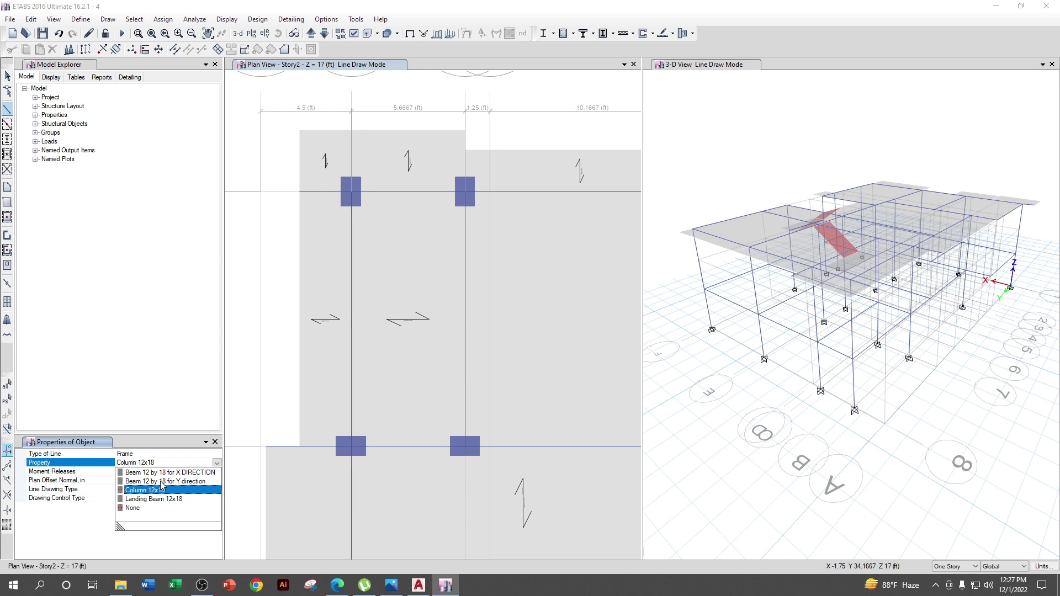
pyautogui.click(161, 482)
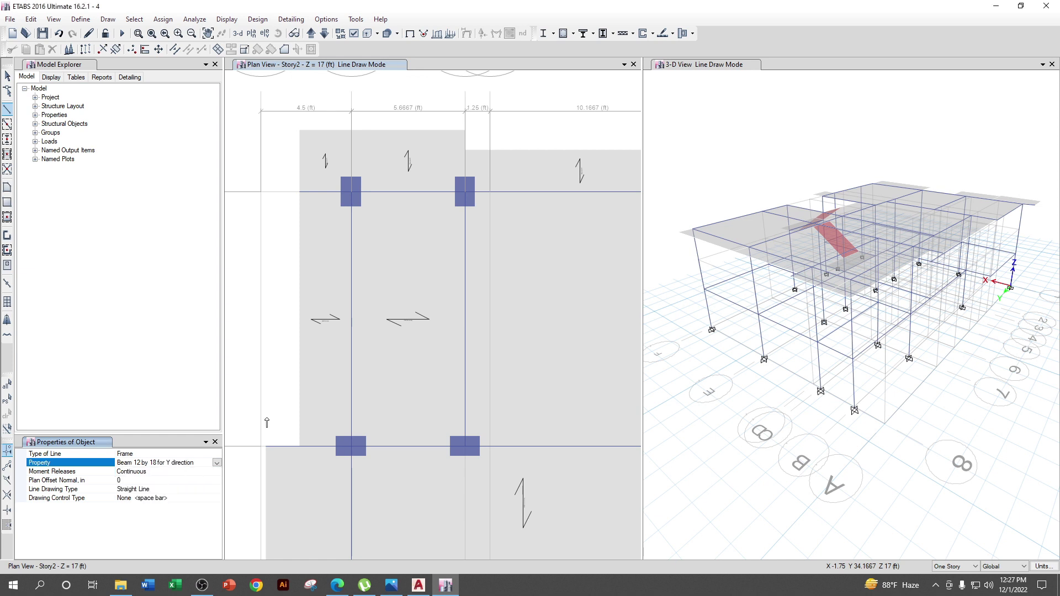
pyautogui.click(352, 192)
pyautogui.click(352, 131)
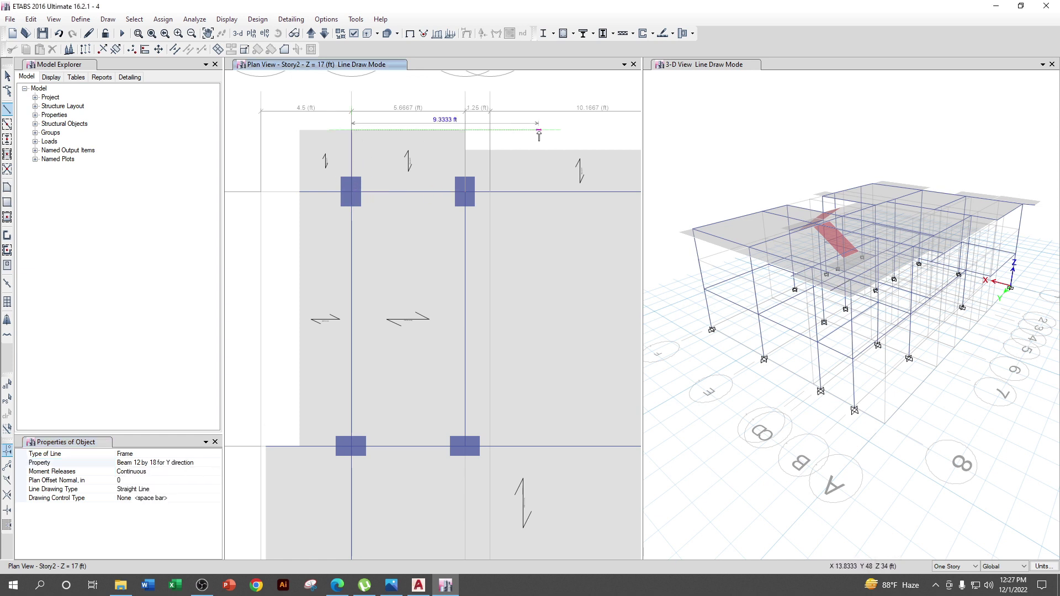
pyautogui.click(42, 33)
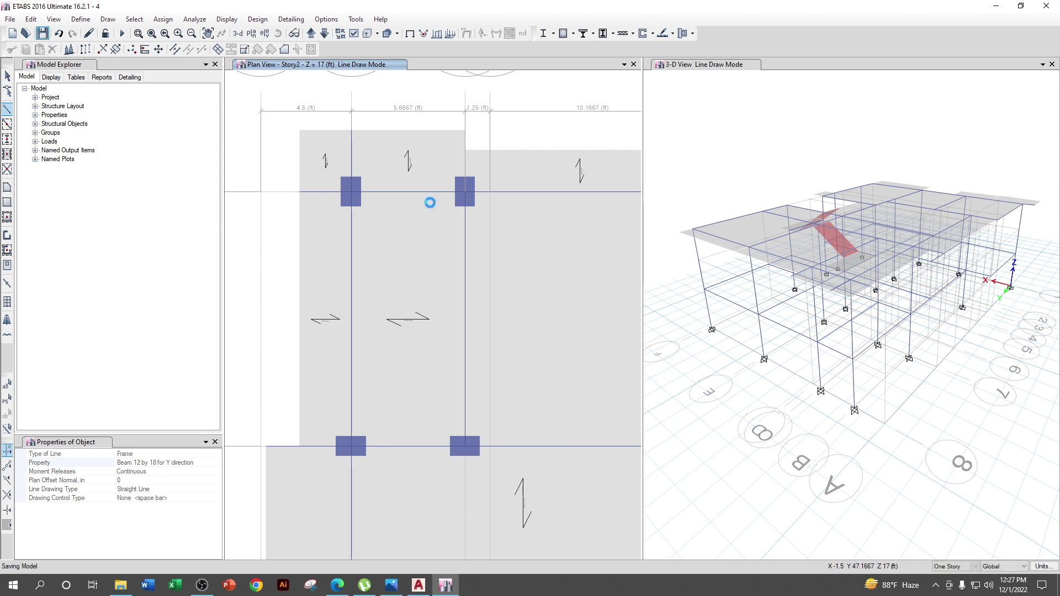
pyautogui.scroll(-4, 434, 174)
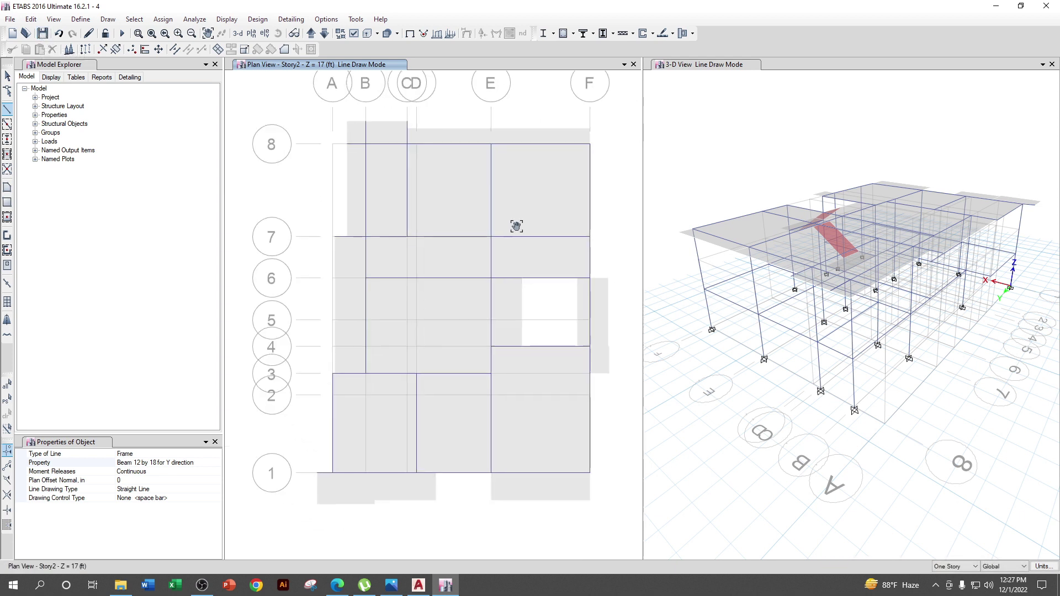
pyautogui.press('Escape')
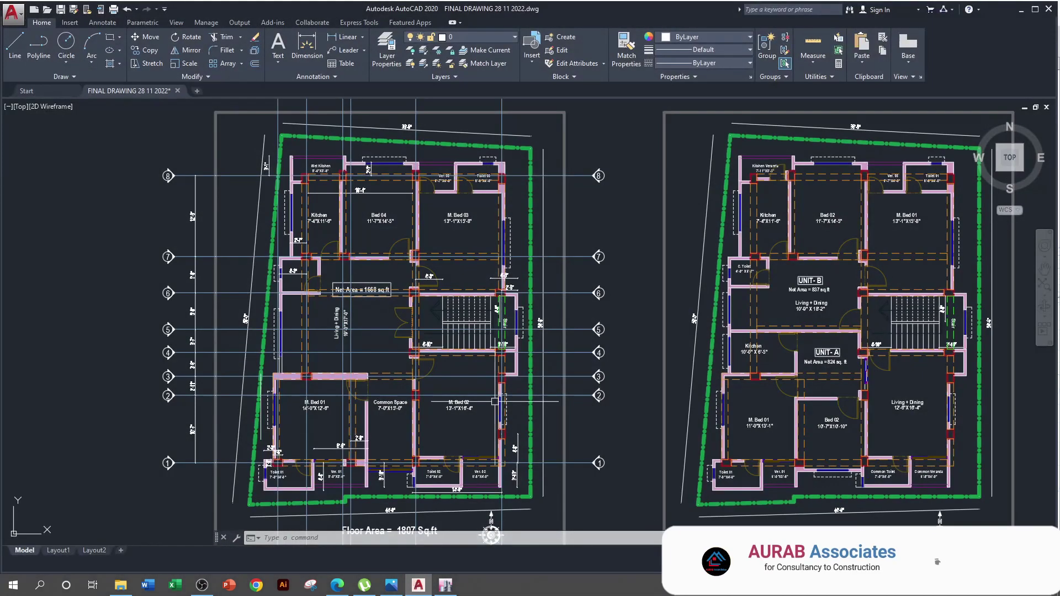
# - Switch to AutoCAD and examine the grid lines, room layout and title block of the single-unit floor plan on sheet 02
pyautogui.moveTo(496, 381); pyautogui.dragTo(484, 353, button='middle')
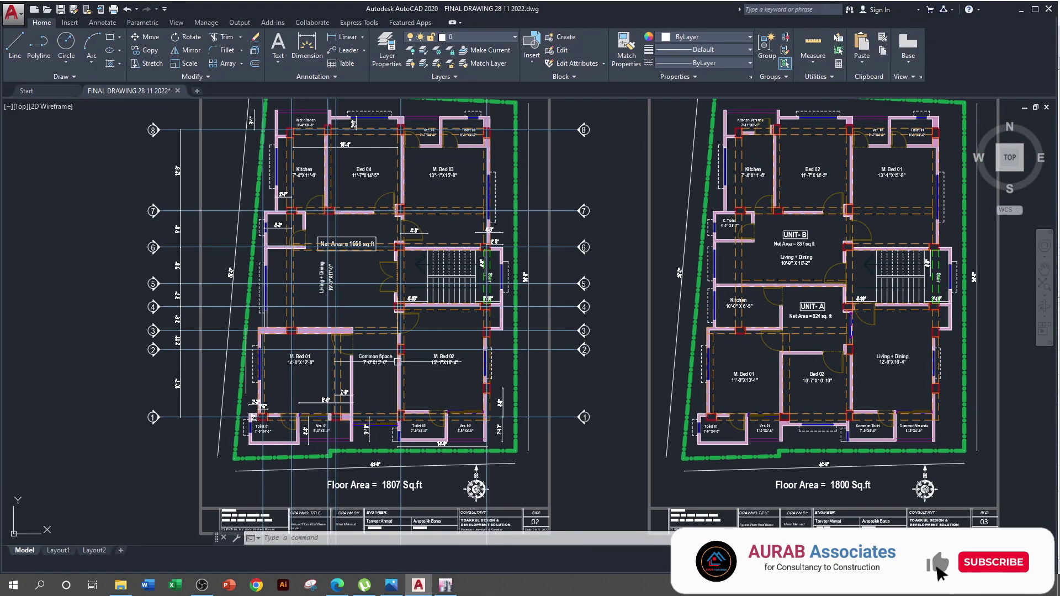
pyautogui.click(382, 307)
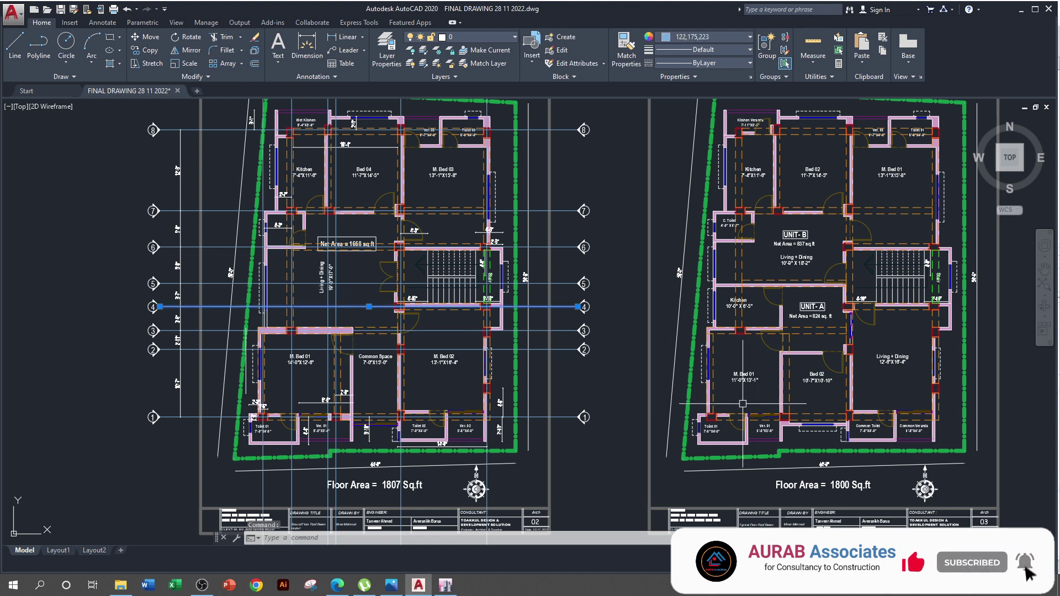
pyautogui.moveTo(419, 475); pyautogui.dragTo(421, 430, button='middle')
pyautogui.scroll(2, 421, 430)
pyautogui.scroll(-2, 419, 431)
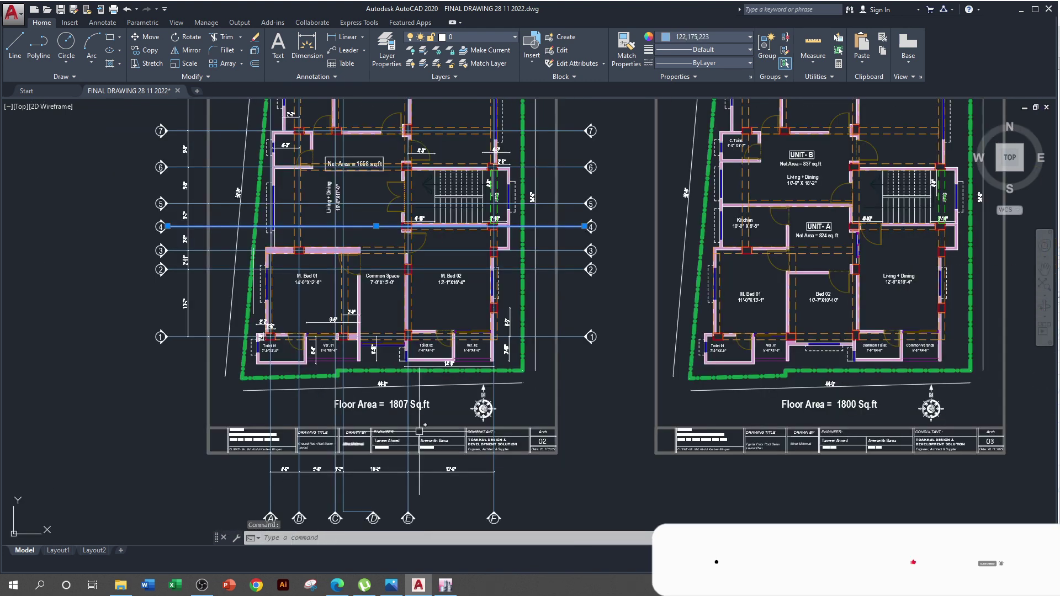
pyautogui.scroll(3, 718, 441)
pyautogui.scroll(1, 678, 476)
pyautogui.scroll(-5, 552, 475)
pyautogui.moveTo(530, 441); pyautogui.dragTo(520, 489, button='middle')
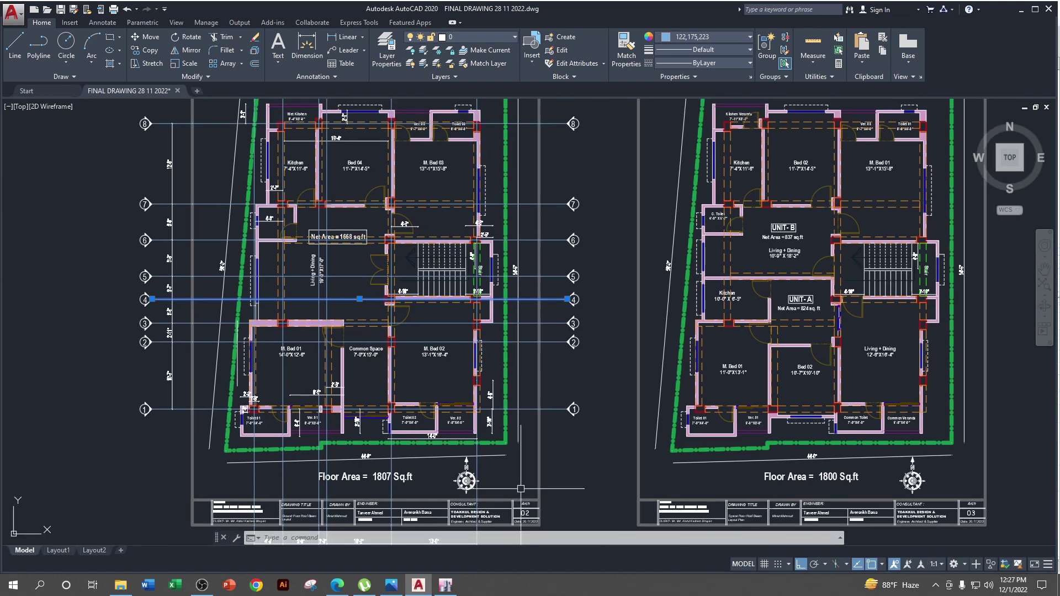
# - Examine the layout of Unit-A and Unit-B on the sheet 03 floor plan, including its walls and dashed beam lines
pyautogui.moveTo(679, 370)
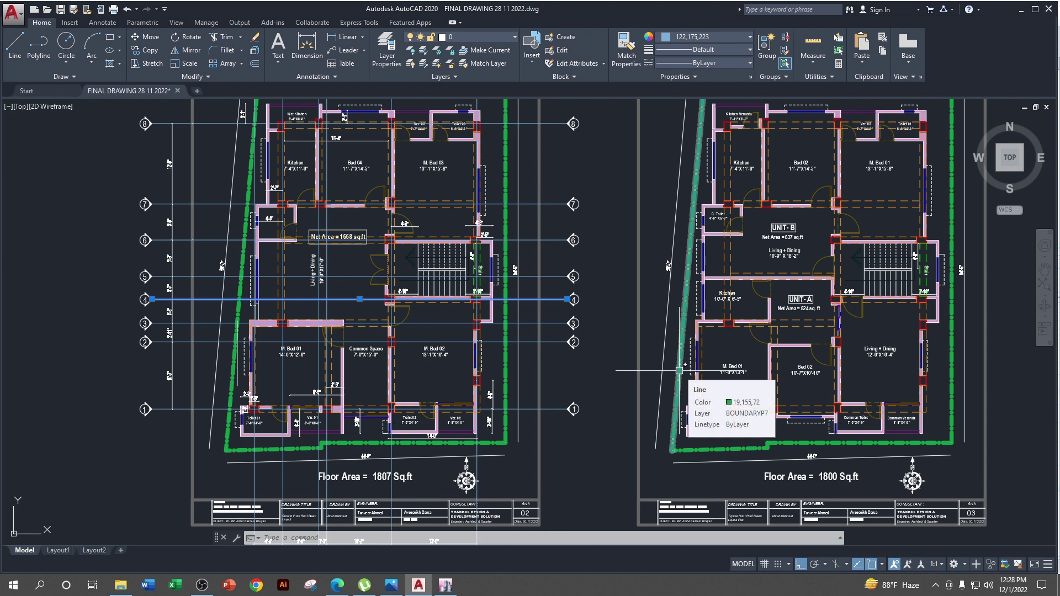
pyautogui.scroll(4, 744, 283)
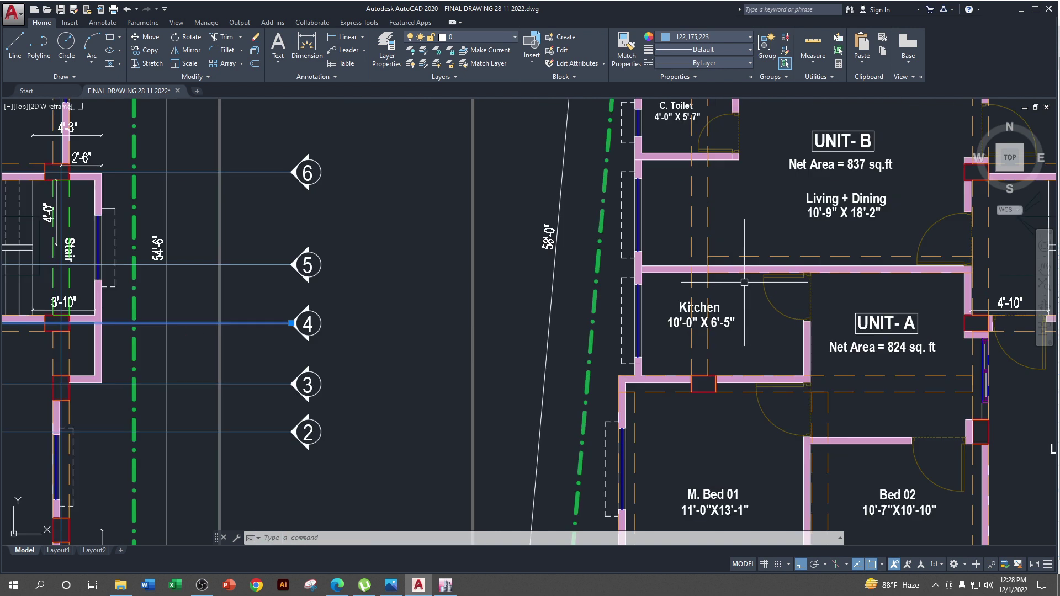
pyautogui.scroll(-4, 743, 257)
pyautogui.click(746, 258)
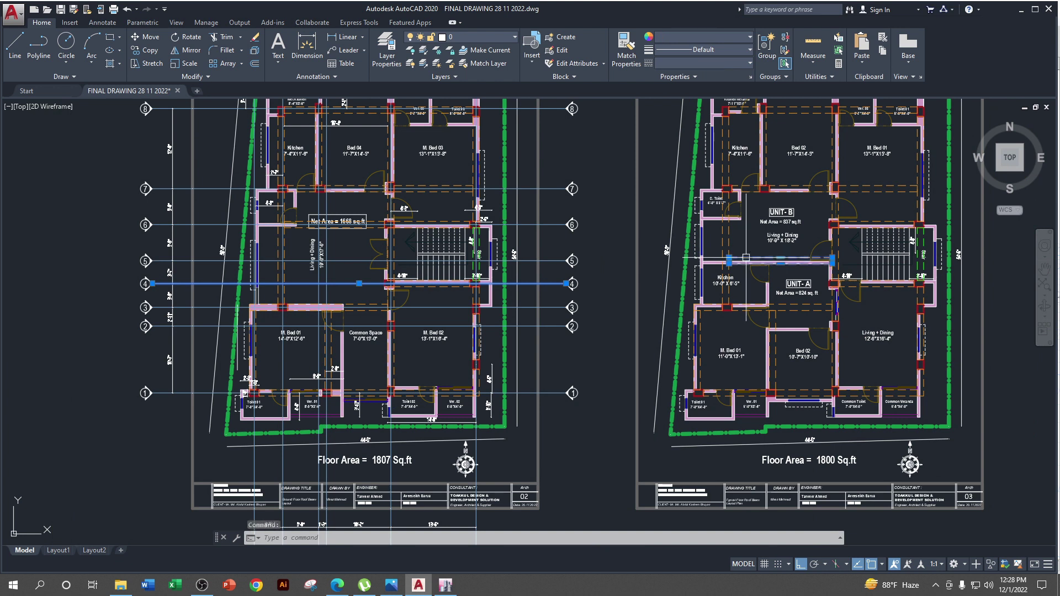
pyautogui.press('Escape')
pyautogui.click(554, 260)
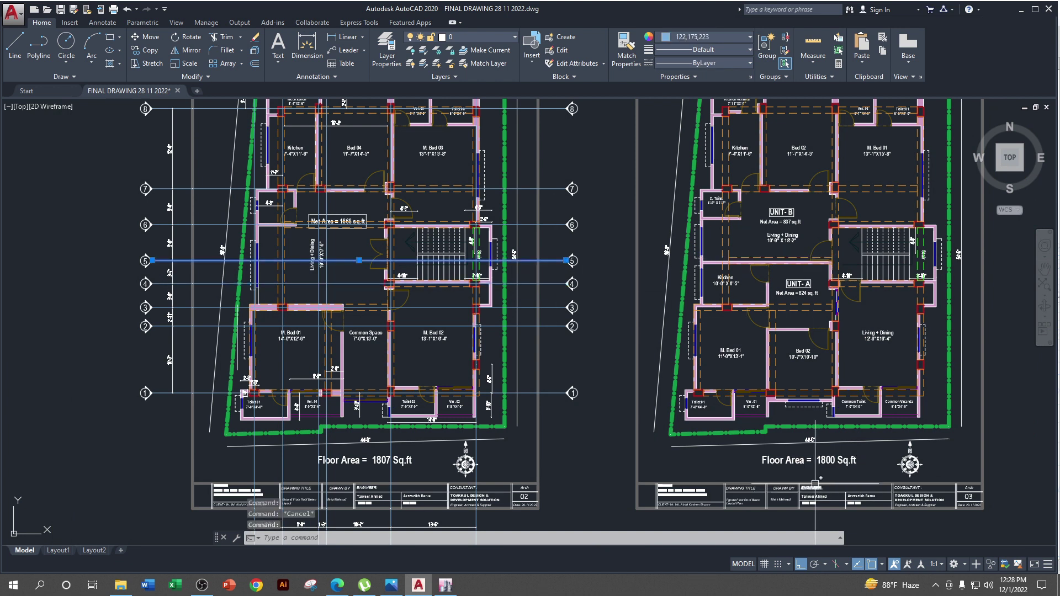
pyautogui.scroll(4, 795, 442)
pyautogui.moveTo(794, 442); pyautogui.dragTo(795, 293, button='middle')
pyautogui.scroll(-4, 823, 469)
pyautogui.moveTo(819, 334); pyautogui.dragTo(741, 476, button='middle')
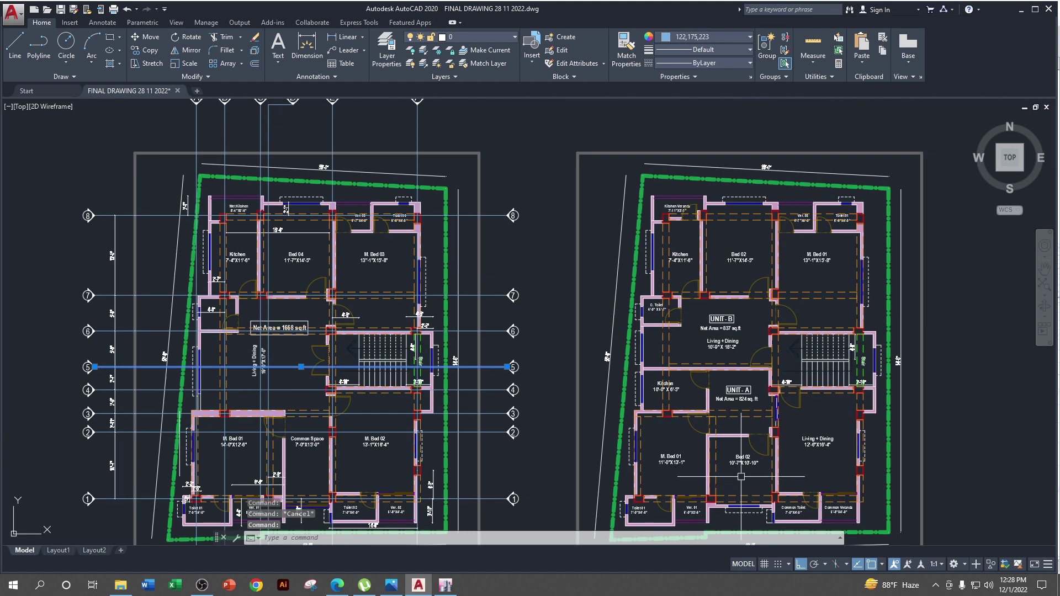
pyautogui.scroll(-2, 450, 325)
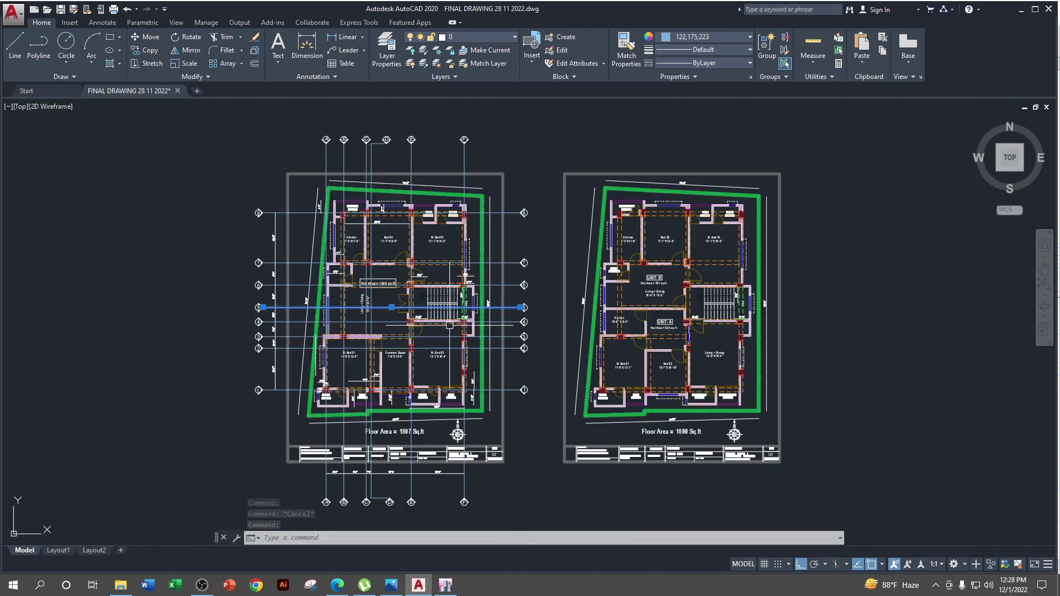
# - Compare the column and beam positions of the sheet 02 plan with those of the two-unit sheet 03 plan
pyautogui.scroll(3, 449, 325)
pyautogui.scroll(-3, 419, 320)
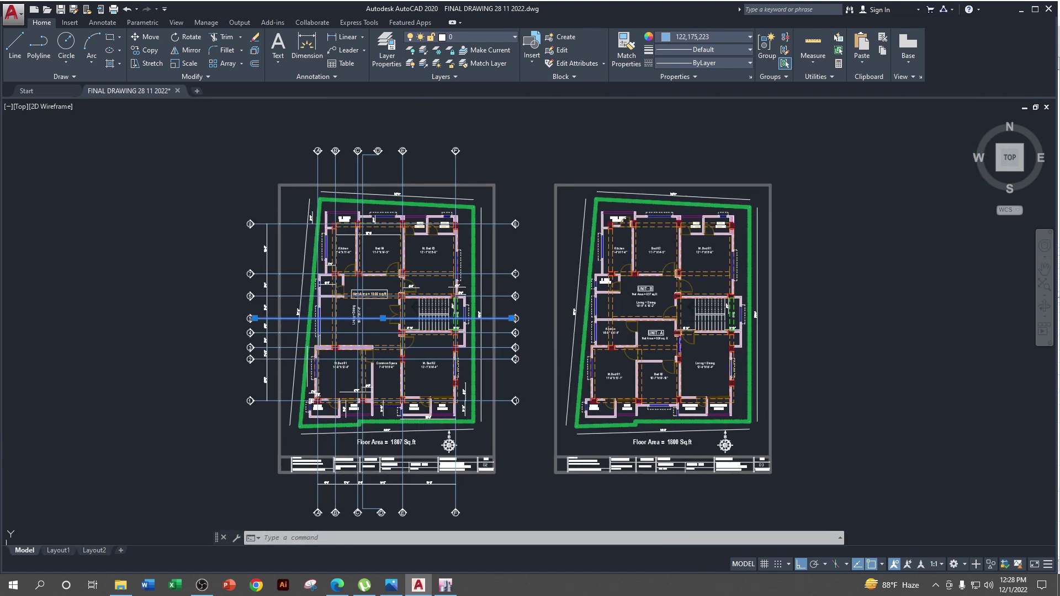
pyautogui.press('Escape')
pyautogui.scroll(2, 381, 315)
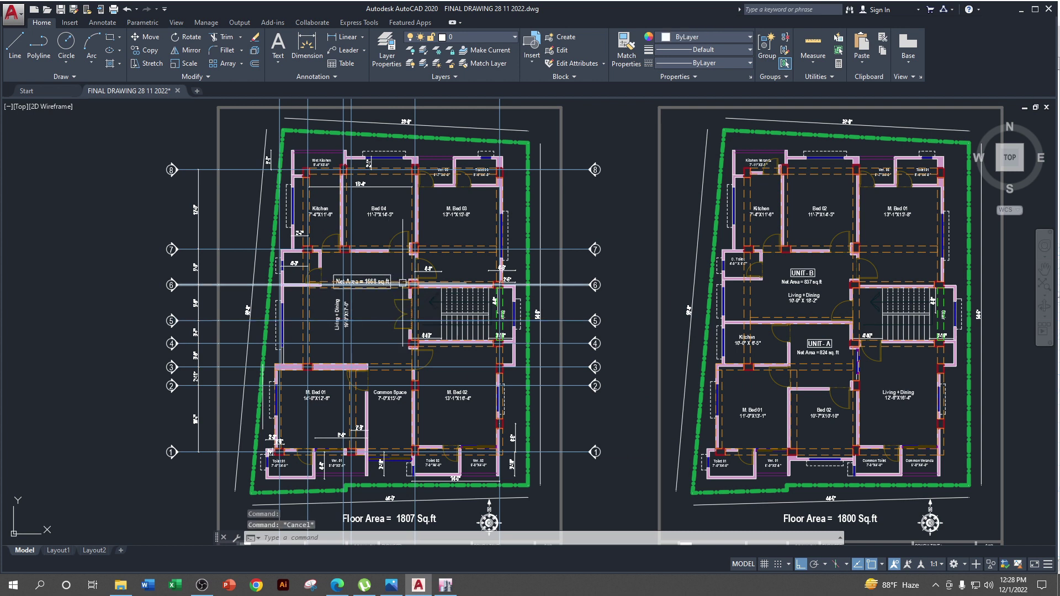
pyautogui.scroll(2, 384, 288)
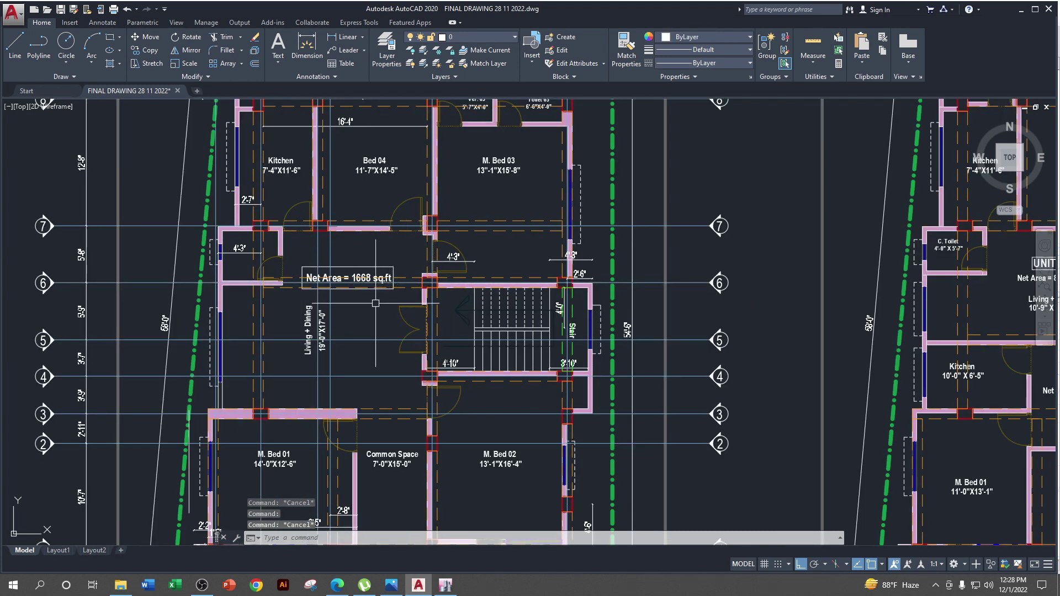
pyautogui.scroll(-3, 441, 309)
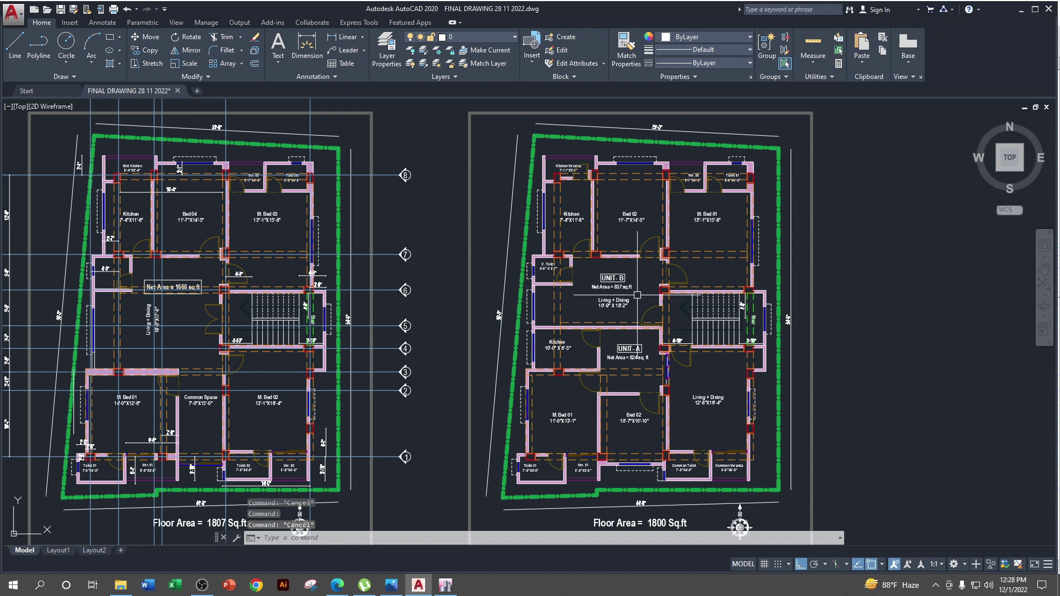
pyautogui.moveTo(673, 364); pyautogui.dragTo(710, 325, button='middle')
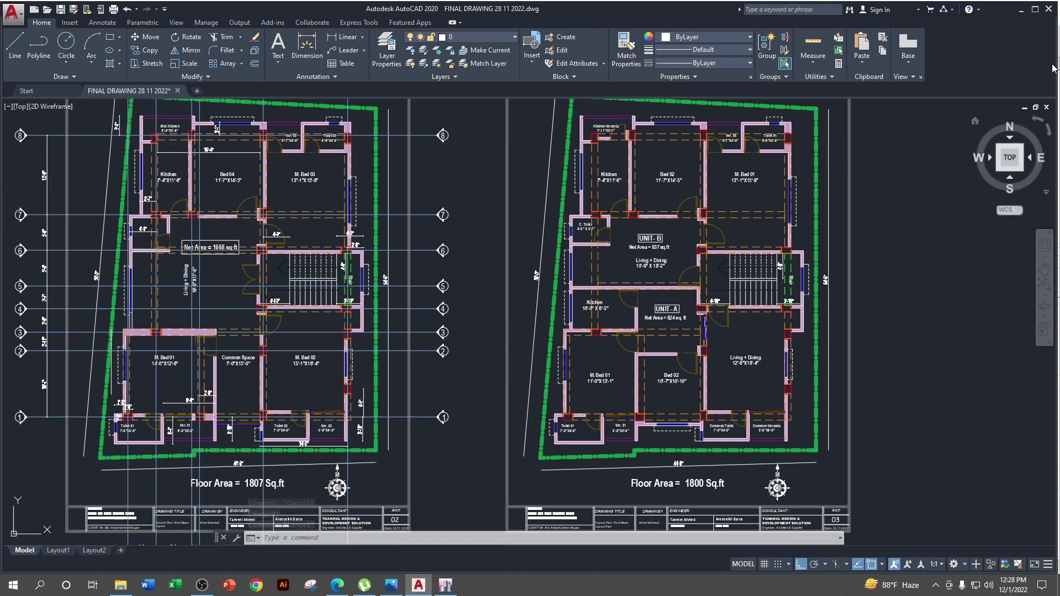
# - Return to ETABS and add one 10 ft story above Story2, replicated from Story2, keeping the existing story heights
pyautogui.click(1022, 11)
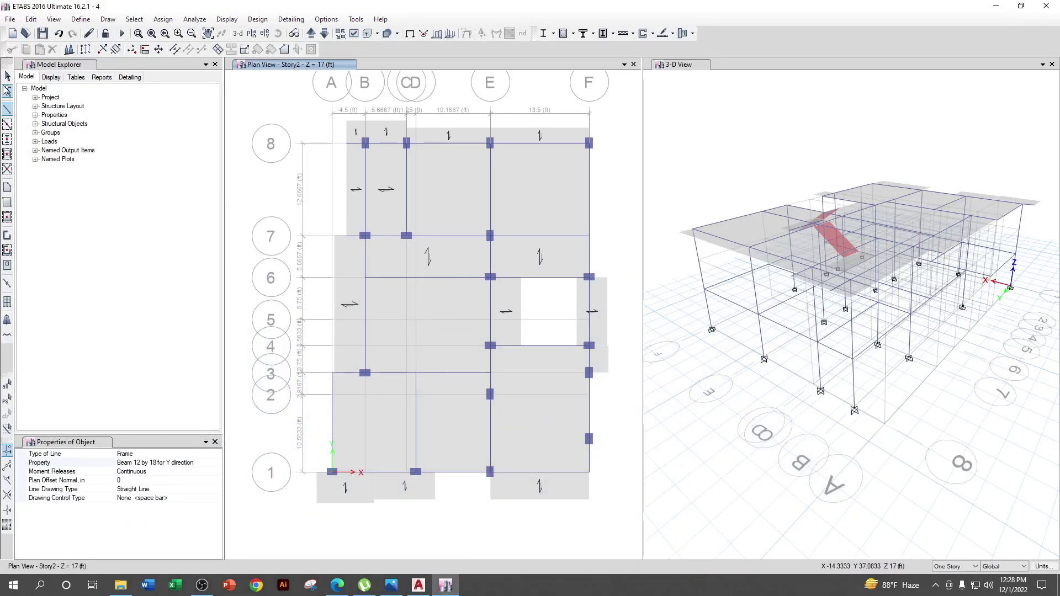
pyautogui.click(29, 20)
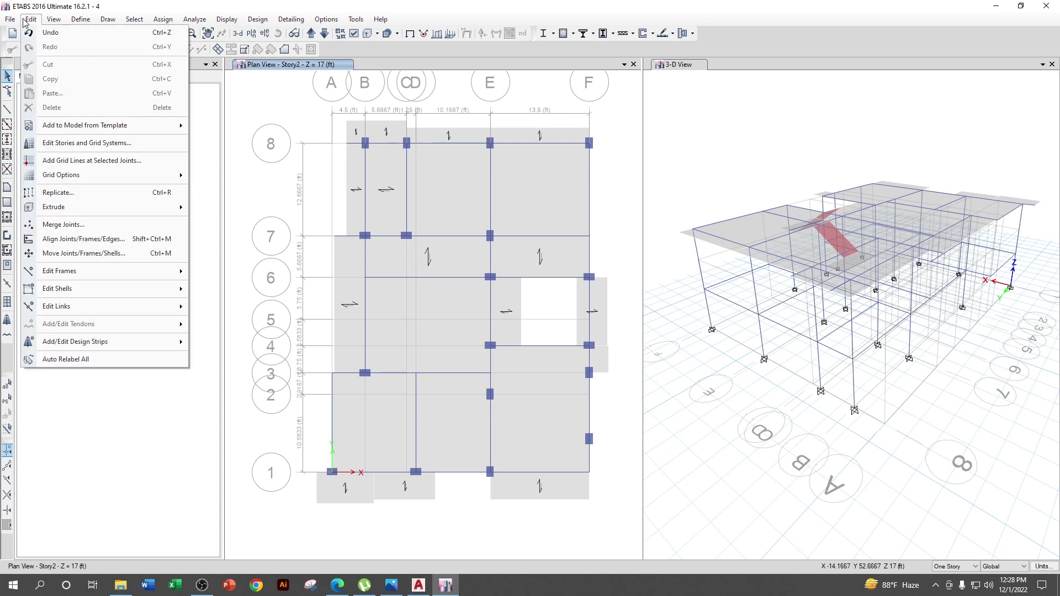
pyautogui.click(105, 144)
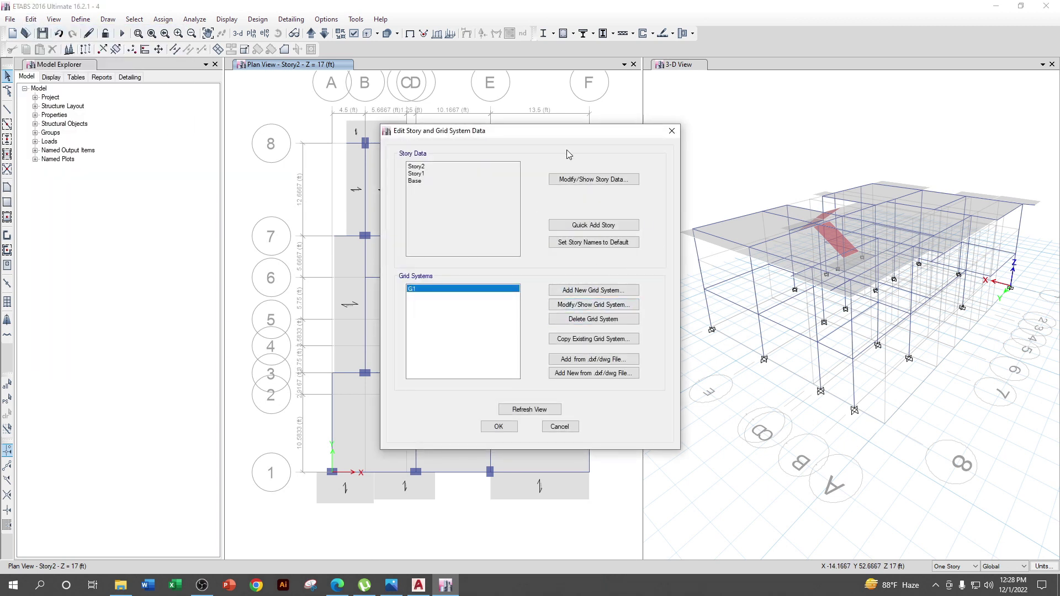
pyautogui.click(585, 179)
pyautogui.click(333, 211)
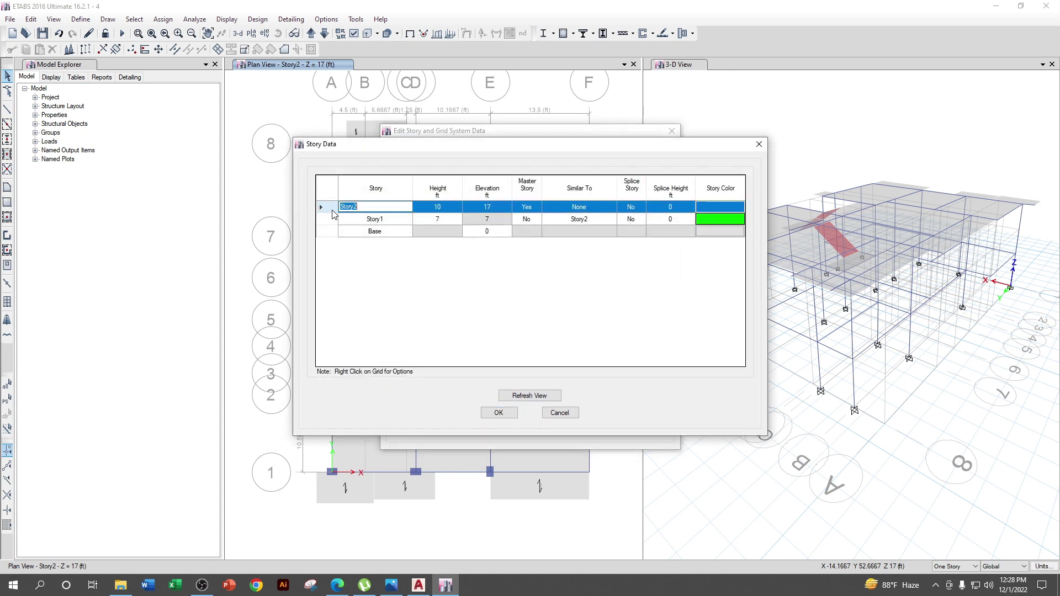
pyautogui.rightClick(333, 213)
pyautogui.moveTo(386, 241)
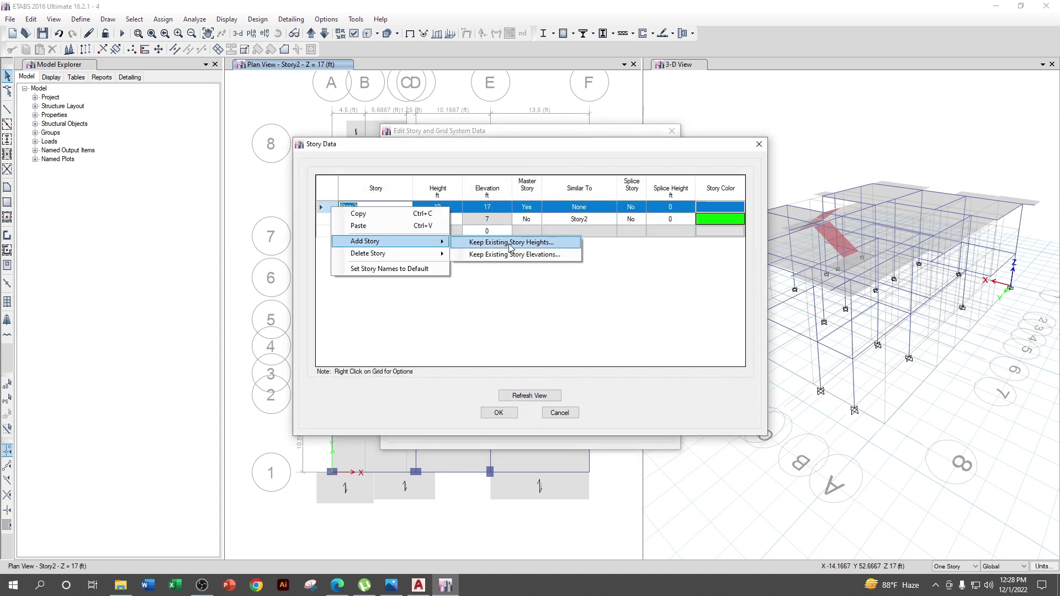
pyautogui.click(509, 244)
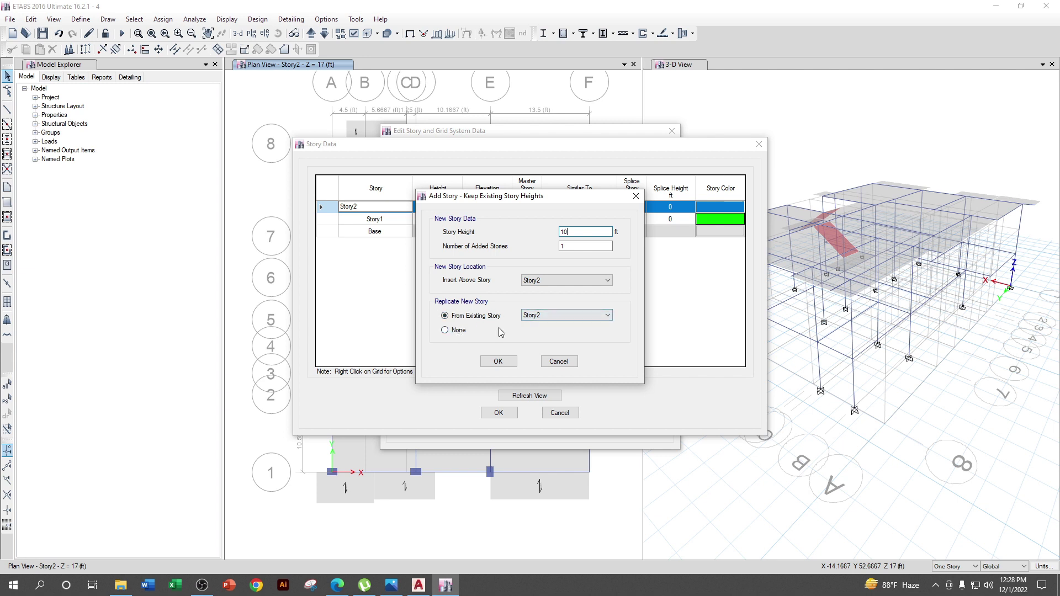
pyautogui.click(497, 361)
pyautogui.click(529, 396)
pyautogui.click(498, 413)
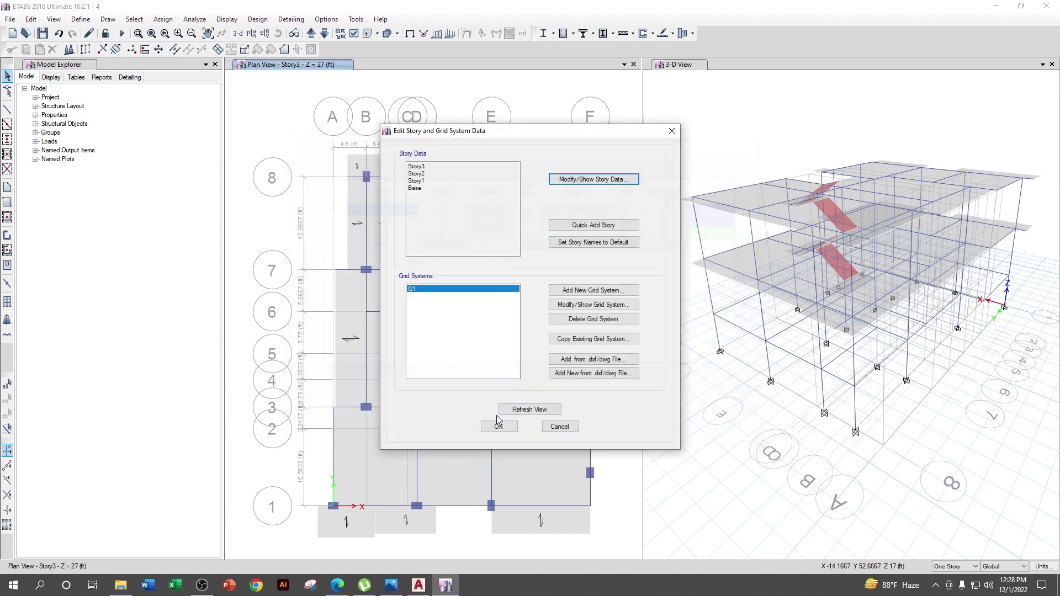
pyautogui.click(499, 429)
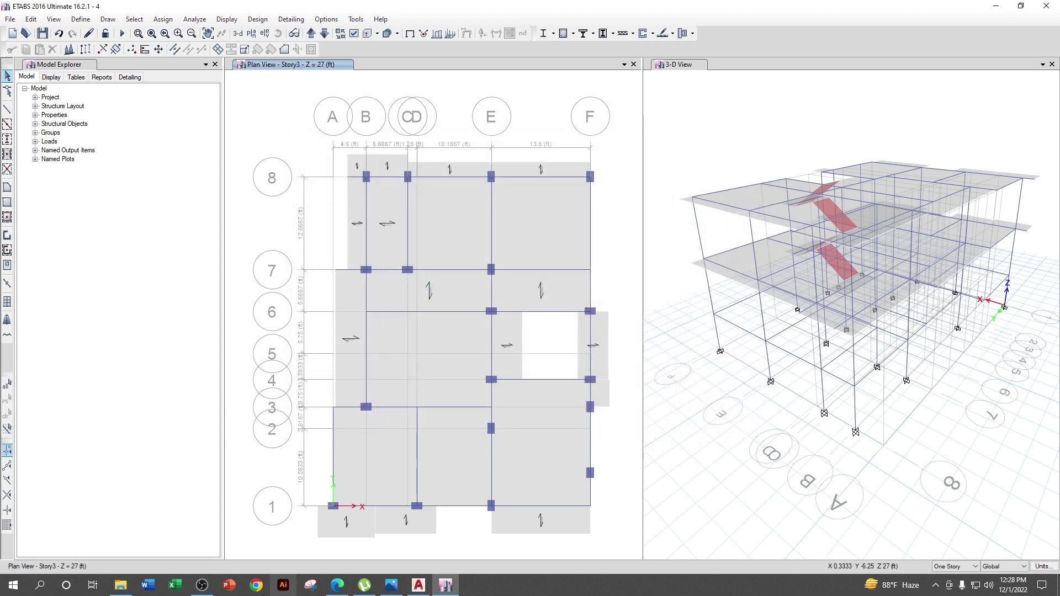
# - Delete the Story3 beam running along grid line 6 between grid lines B and E
pyautogui.click(209, 588)
pyautogui.click(212, 588)
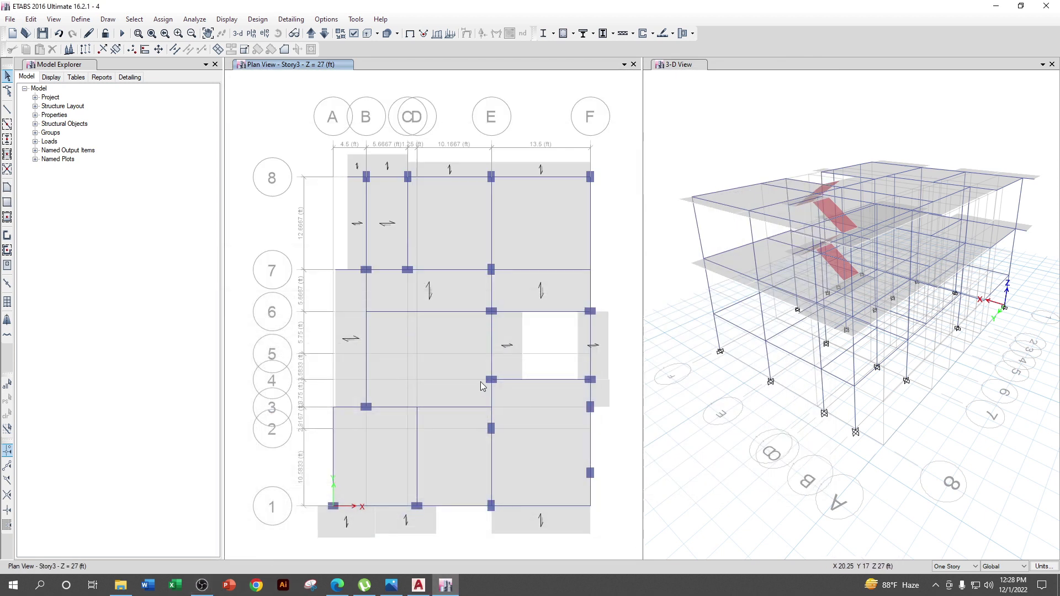
pyautogui.moveTo(478, 380); pyautogui.dragTo(481, 356, button='middle')
pyautogui.click(458, 289)
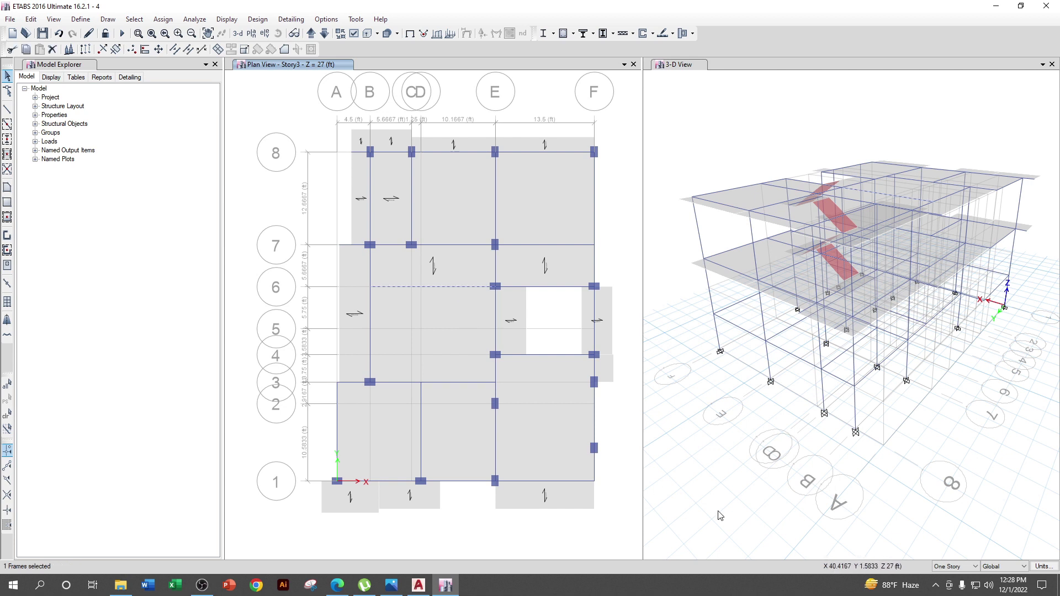
pyautogui.hotkey('ctrl', 'q')
pyautogui.moveTo(484, 354); pyautogui.dragTo(482, 315, button='middle')
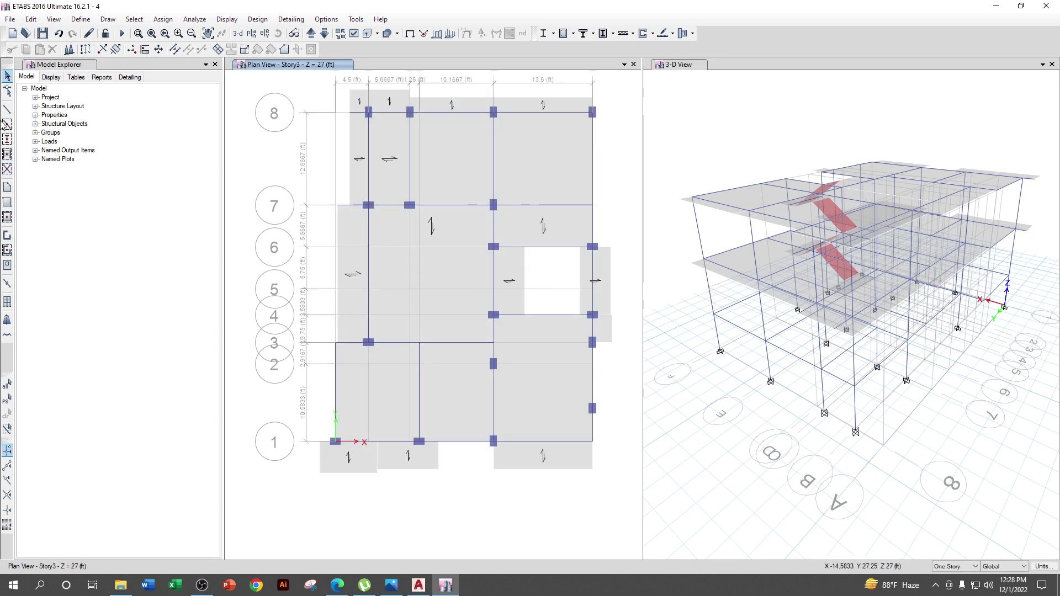
# - Draw a Story3 beam along grid line 5 between grid lines E and B using the "Beam 12 by 18 for X DIRECTION" section
pyautogui.click(7, 110)
pyautogui.click(203, 460)
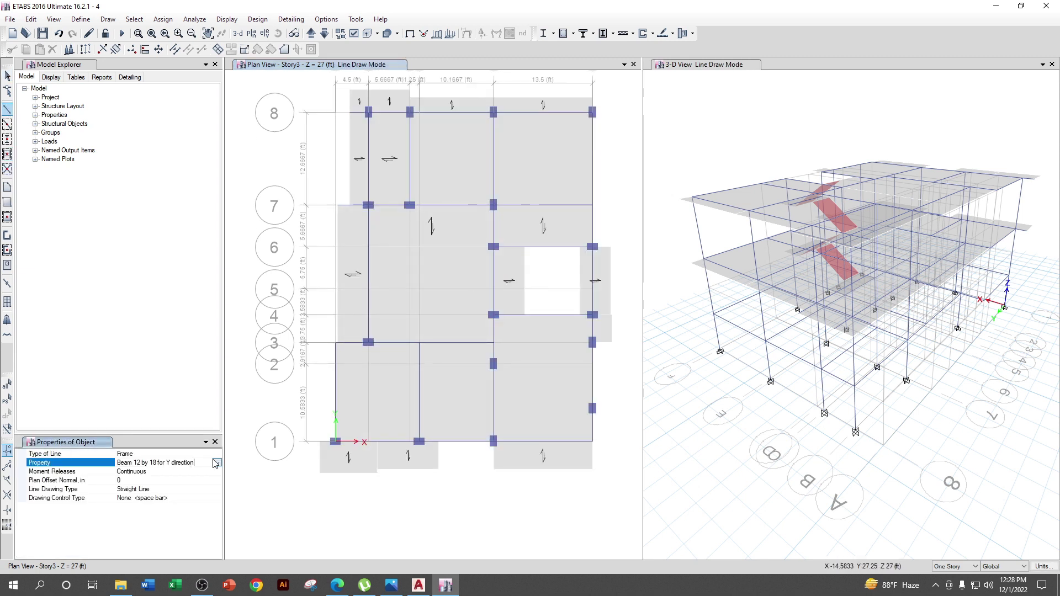
pyautogui.click(216, 462)
pyautogui.click(182, 472)
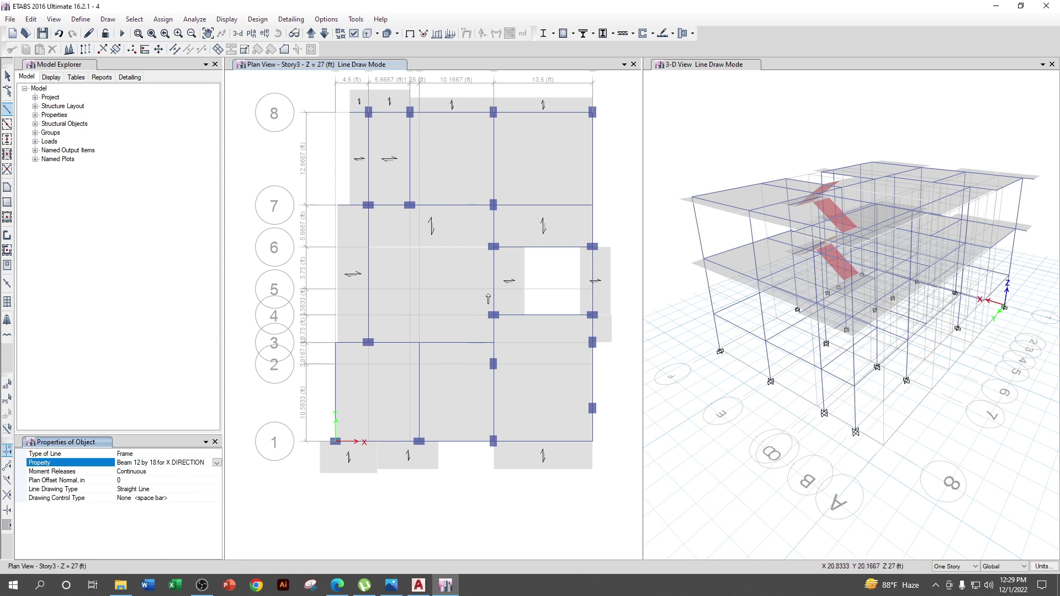
pyautogui.click(494, 290)
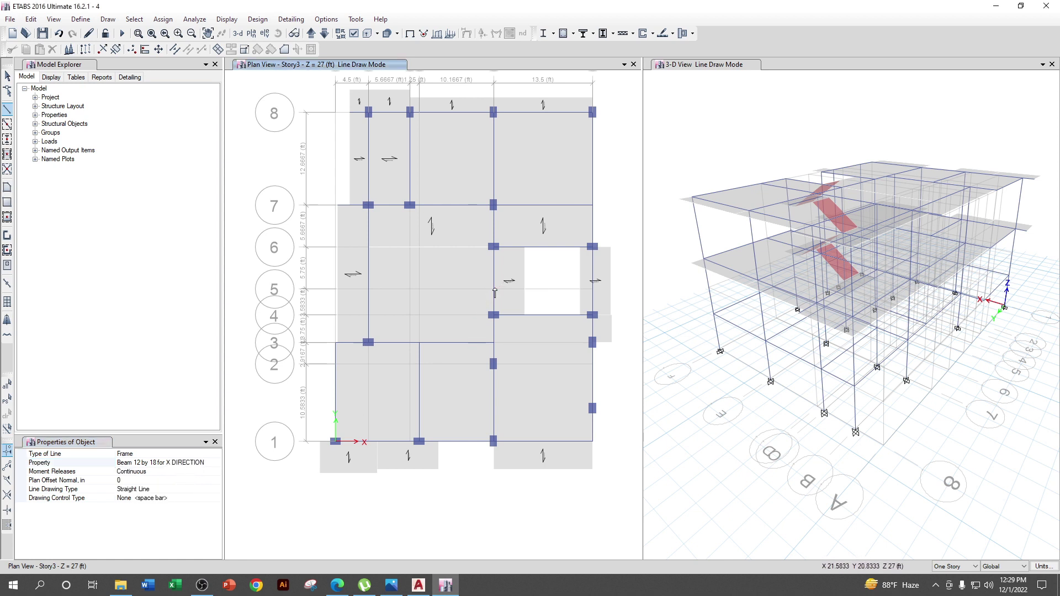
pyautogui.click(369, 288)
pyautogui.press('Escape')
pyautogui.press('Escape')
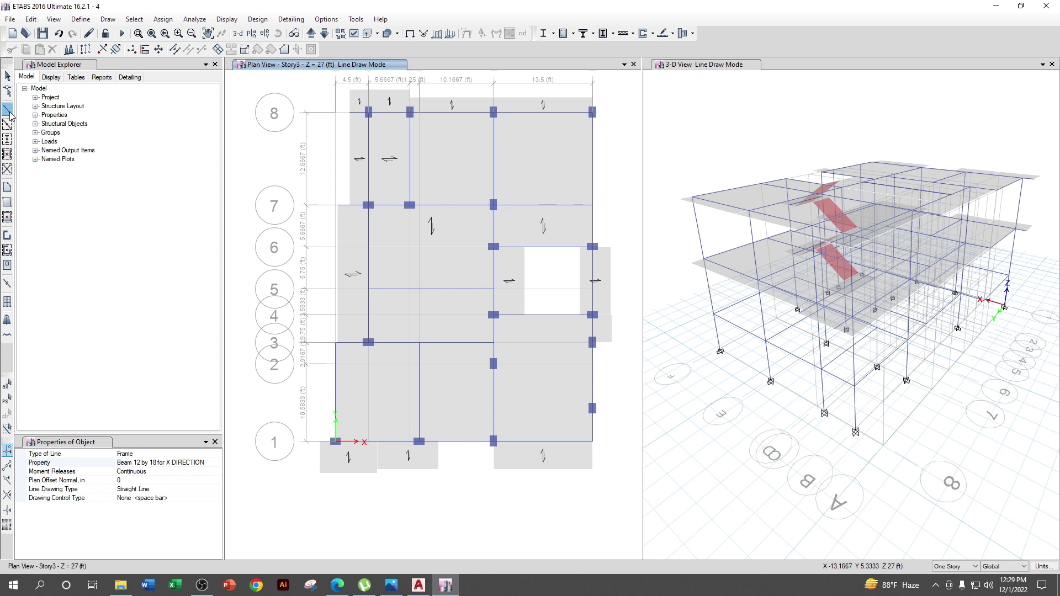
# - Release Moment 22 (Minor) and Moment 33 (Major) at both the start and end of the new beam on grid line 5
pyautogui.click(406, 289)
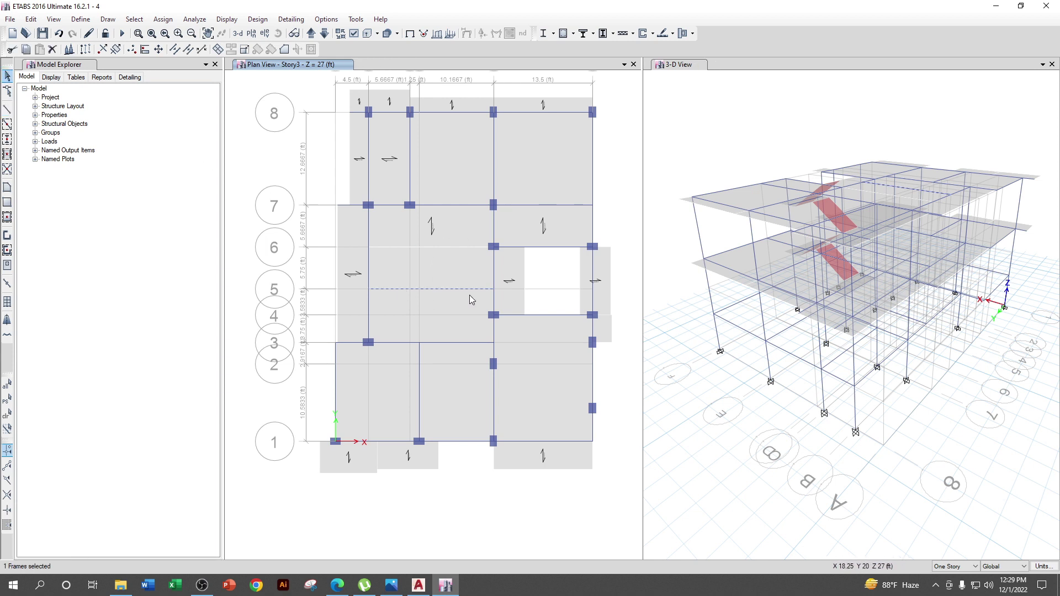
pyautogui.moveTo(469, 298); pyautogui.dragTo(468, 278, button='middle')
pyautogui.click(160, 21)
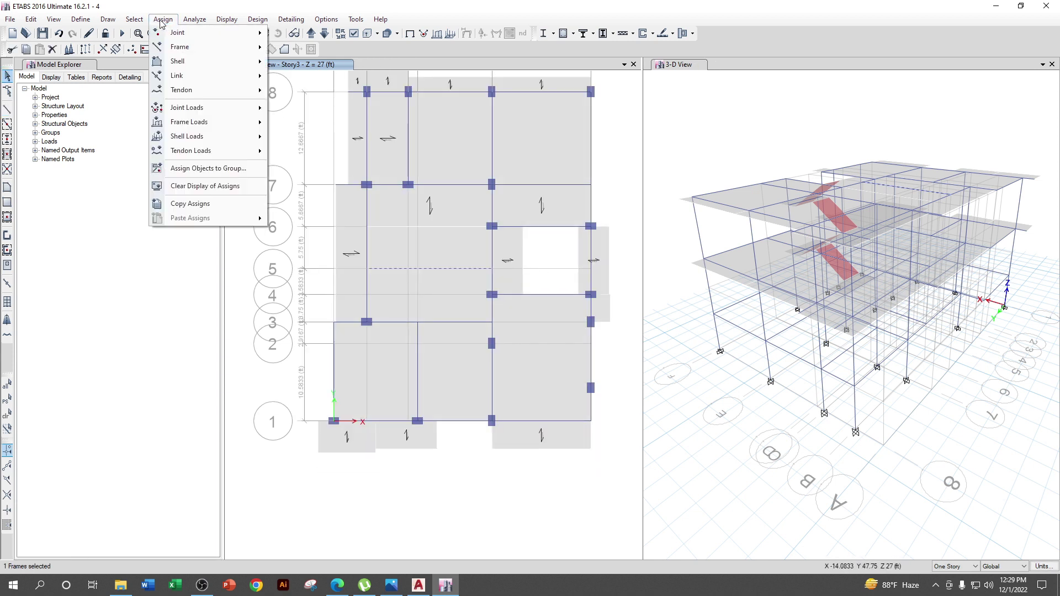
pyautogui.moveTo(201, 48)
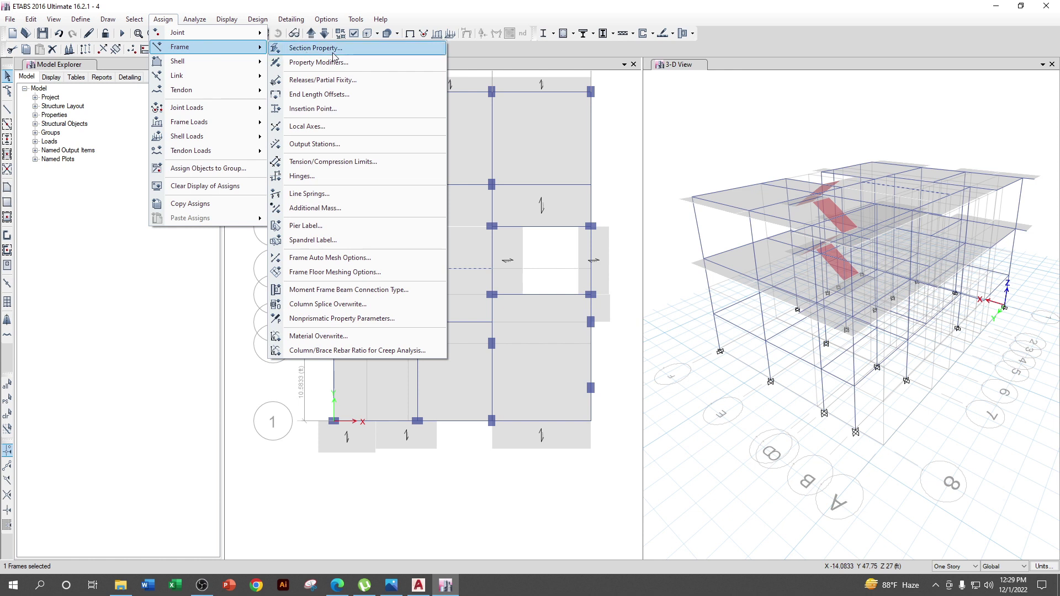
pyautogui.click(341, 83)
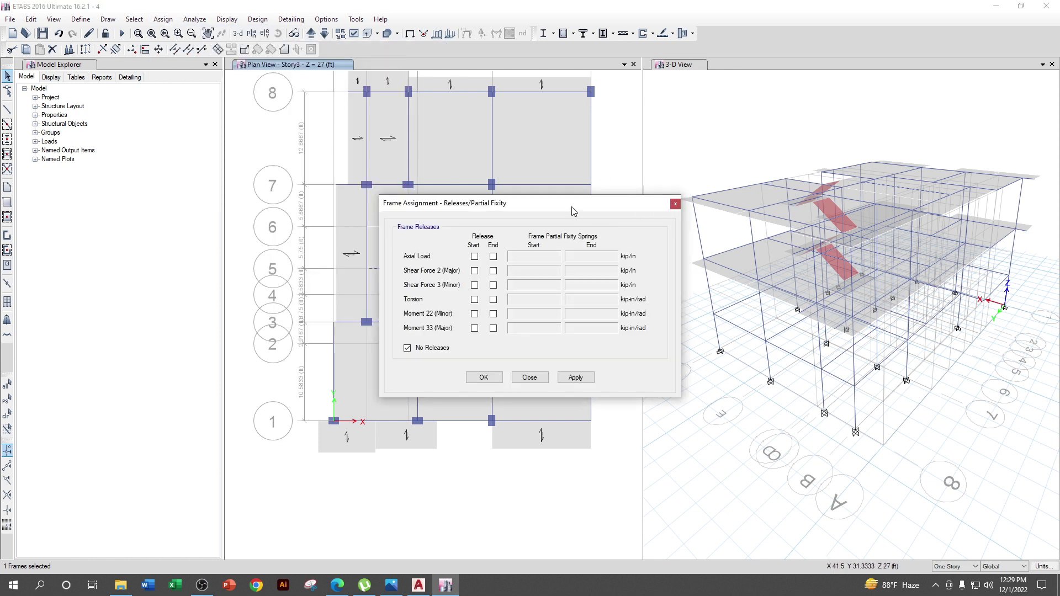
pyautogui.click(693, 268)
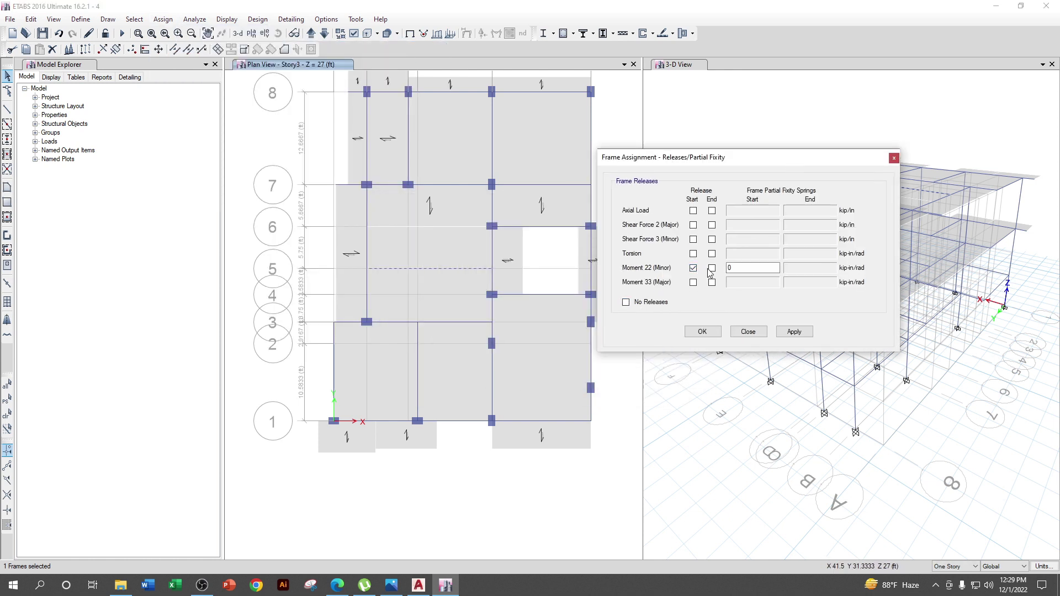
pyautogui.click(693, 283)
pyautogui.click(712, 268)
pyautogui.click(712, 282)
pyautogui.click(788, 332)
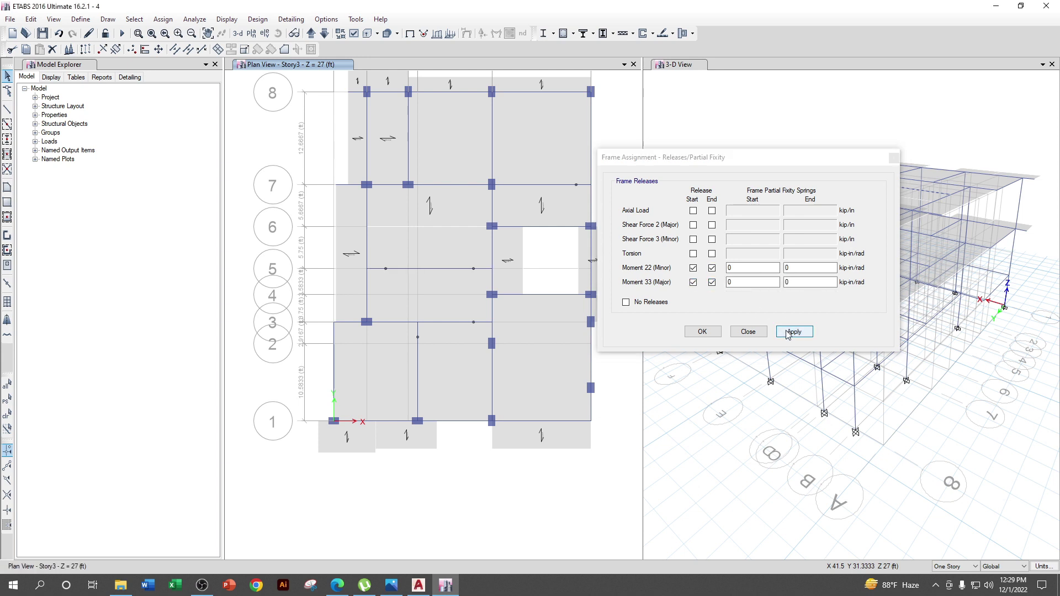
pyautogui.click(688, 335)
# - Divide the slab between grid lines 3 and 6 along the grid line 5 beam, using cookie cut with frames extended to shell edges
pyautogui.click(454, 221)
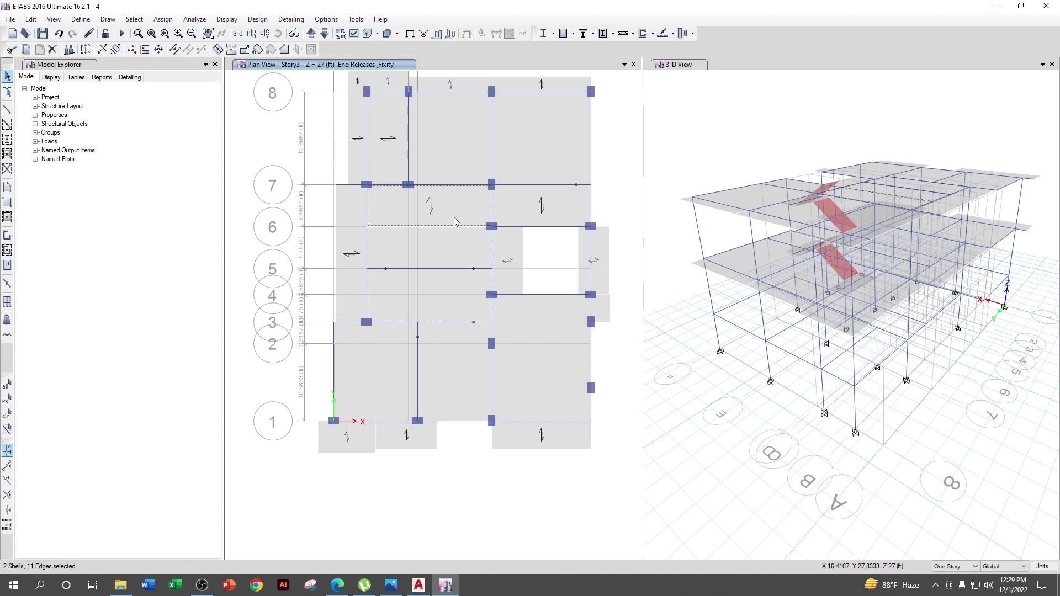
pyautogui.click(491, 263)
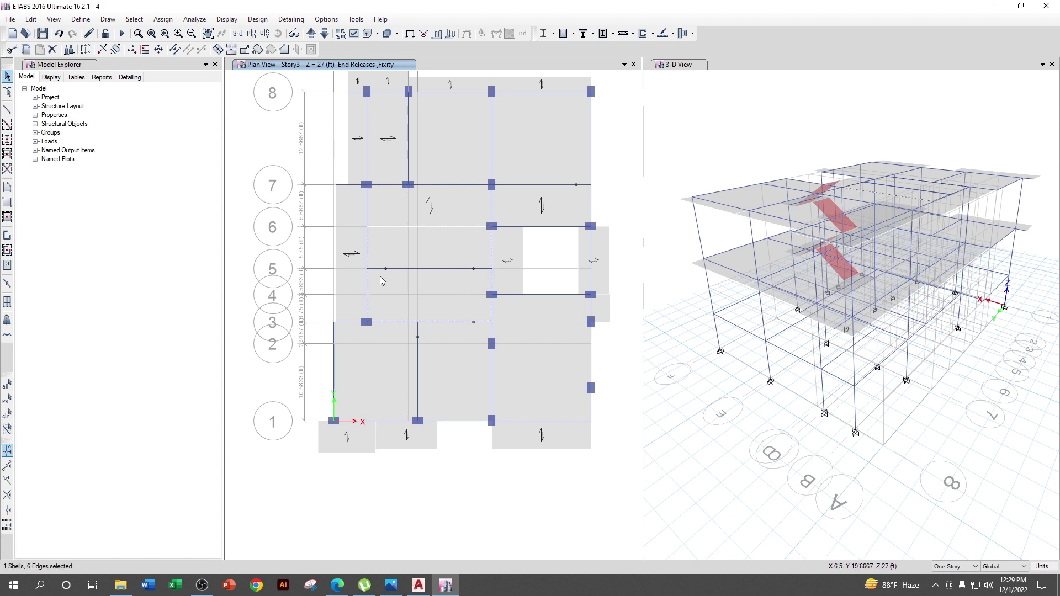
pyautogui.click(217, 49)
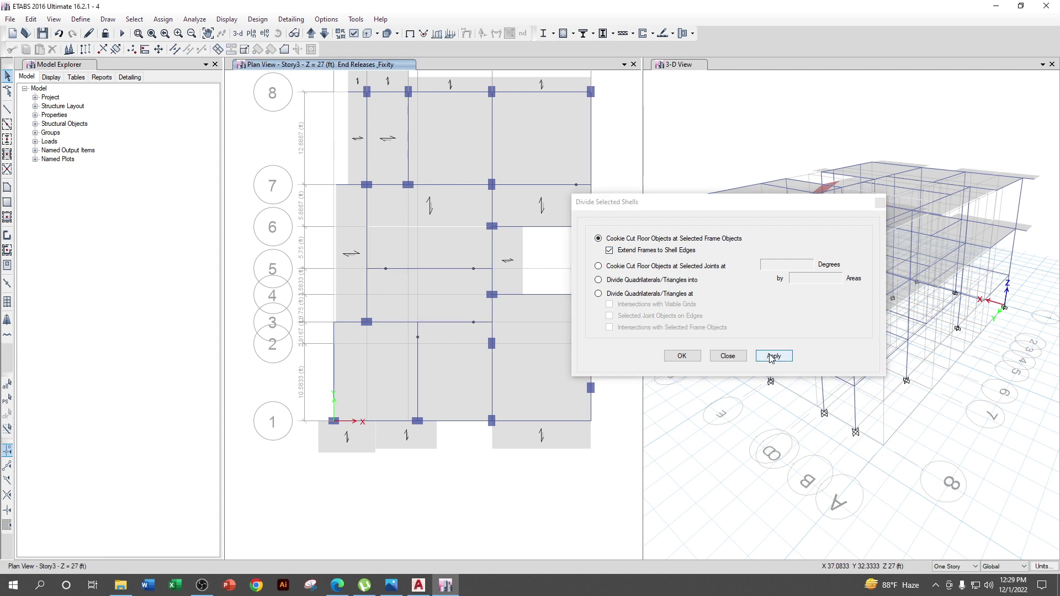
pyautogui.click(681, 356)
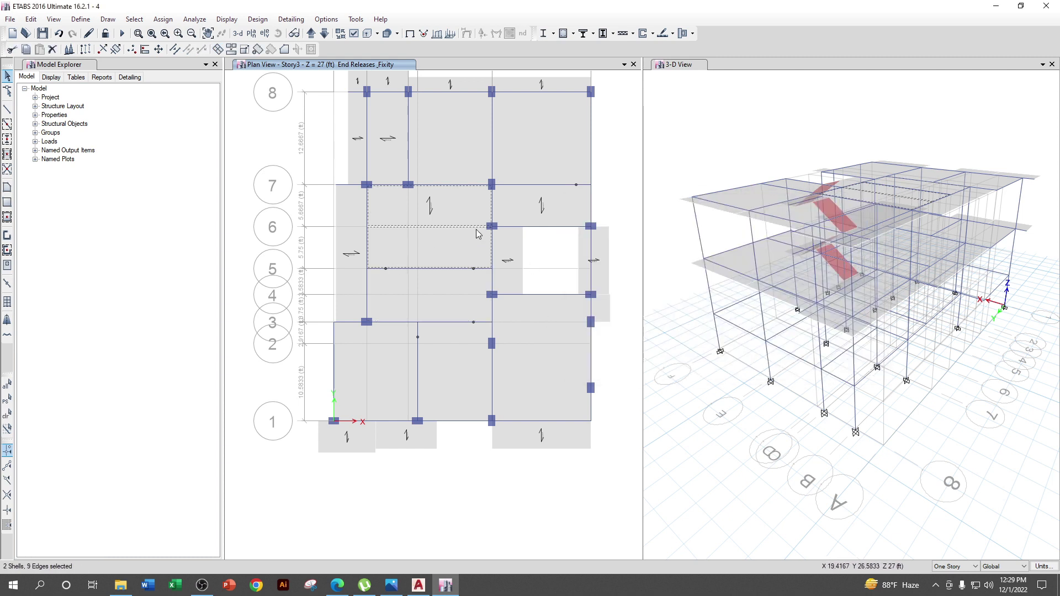
# - Merge the two slab pieces between grid lines 5 and 7, B to E, into one panel and check the panel boundaries
pyautogui.click(232, 51)
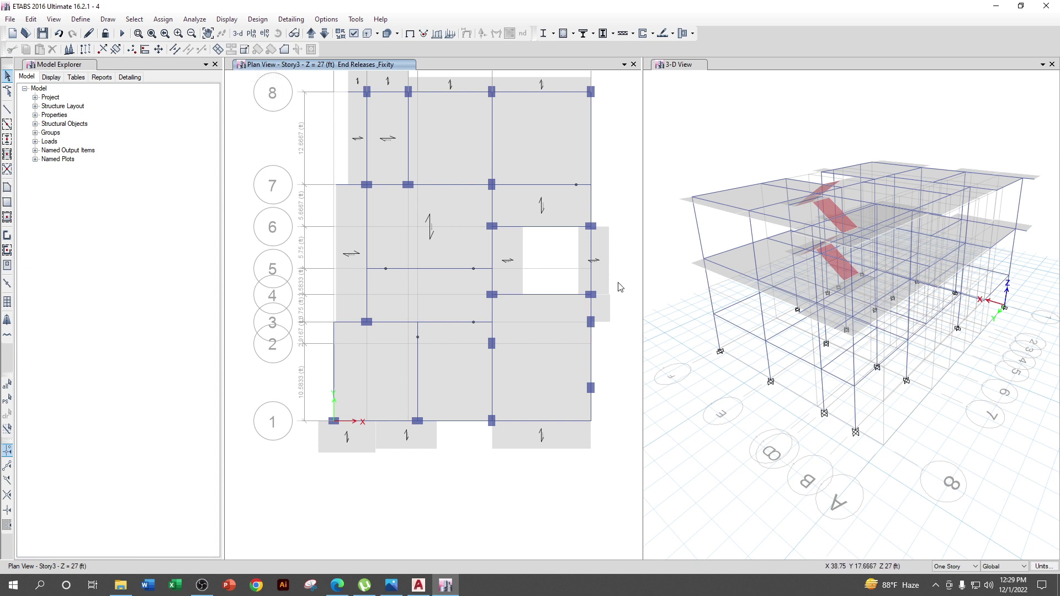
pyautogui.click(407, 228)
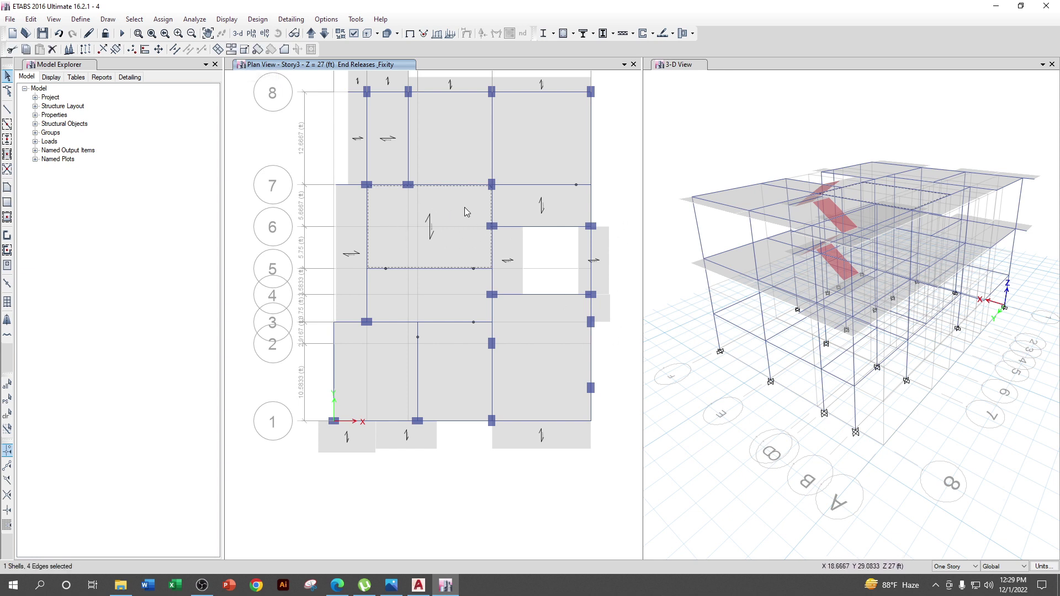
pyautogui.click(424, 301)
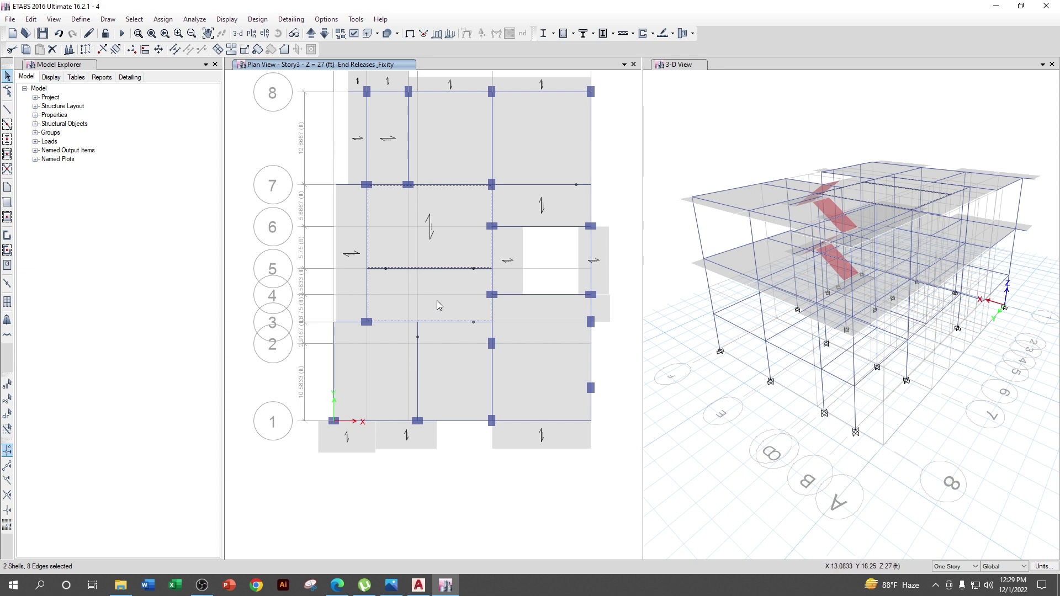
pyautogui.click(449, 291)
# - Assign "slab 6 inch two way" to the slab between grid lines 5 and 7 and set its local axis 2 angle to 0
pyautogui.rightClick(433, 232)
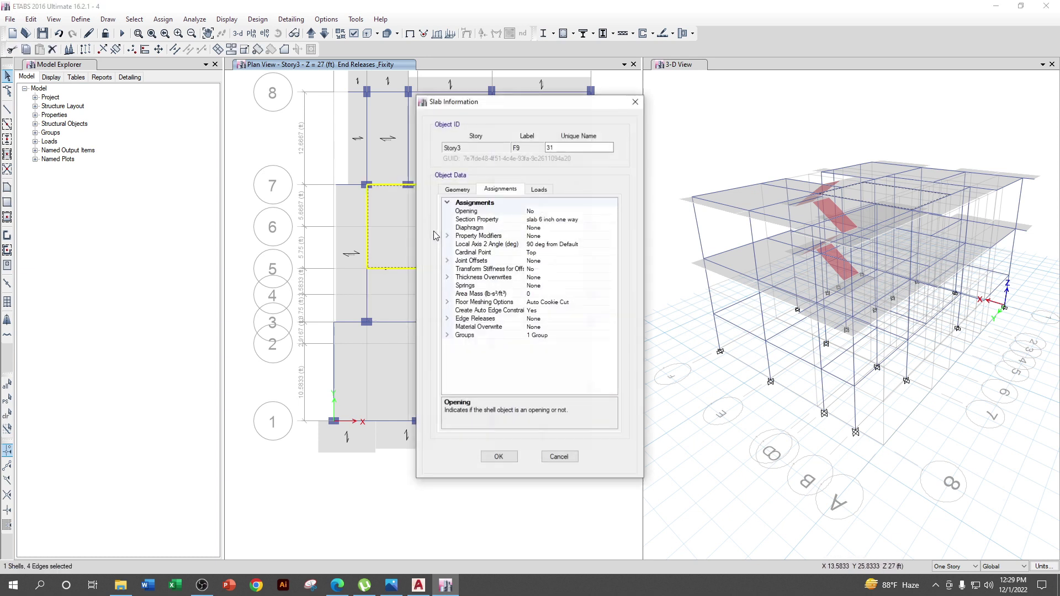
pyautogui.click(589, 219)
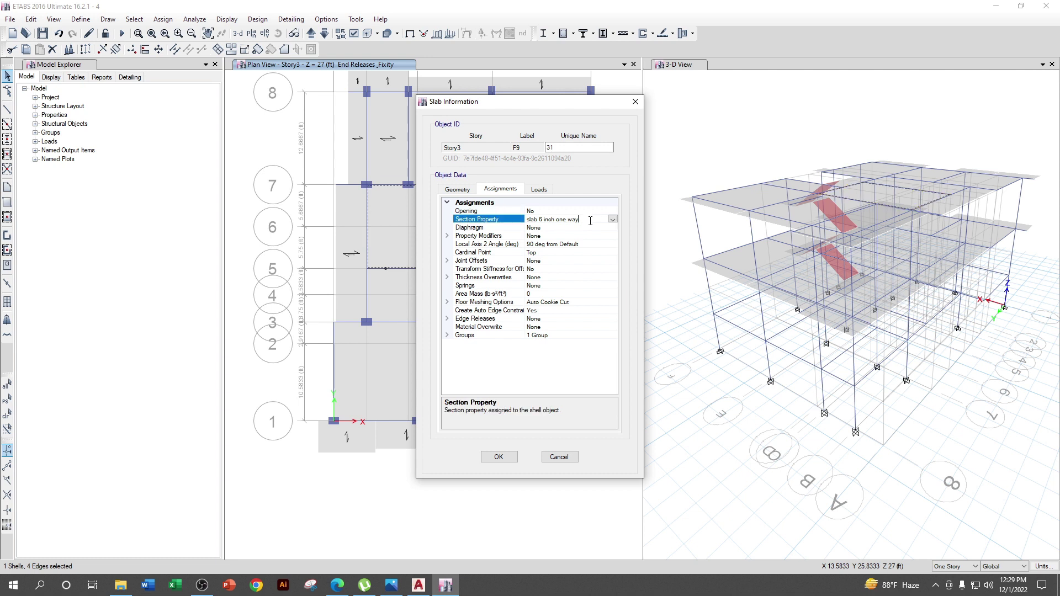
pyautogui.click(590, 220)
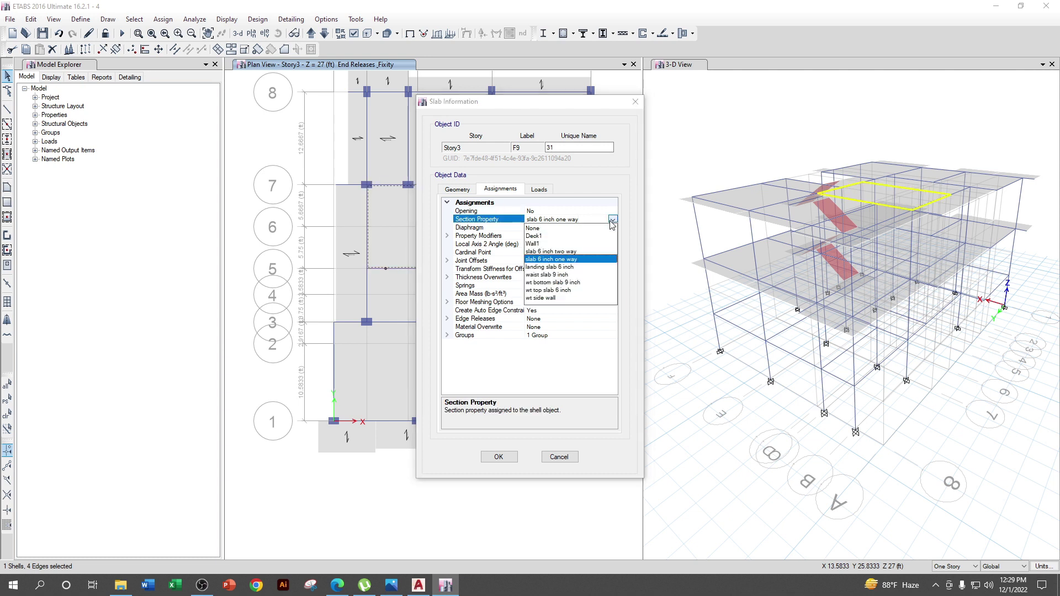
pyautogui.click(542, 252)
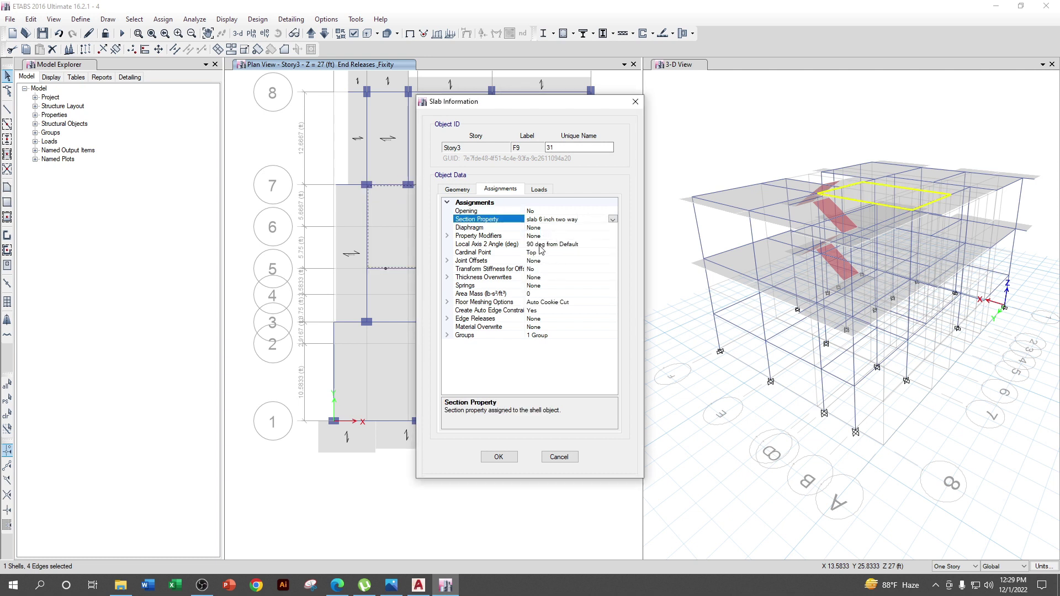
pyautogui.click(539, 244)
pyautogui.click(538, 244)
pyautogui.write('0')
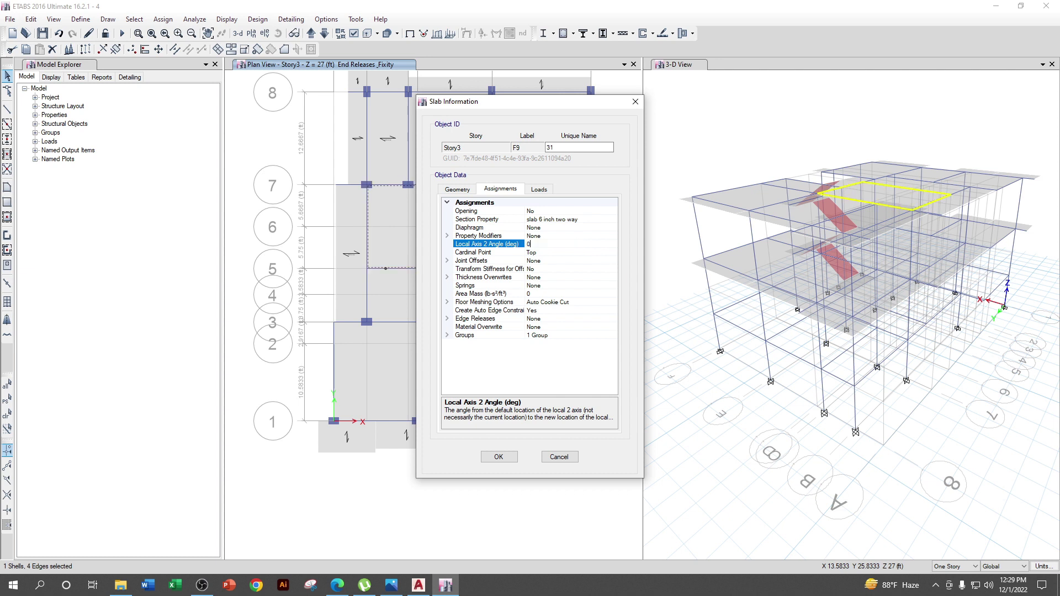
pyautogui.click(499, 456)
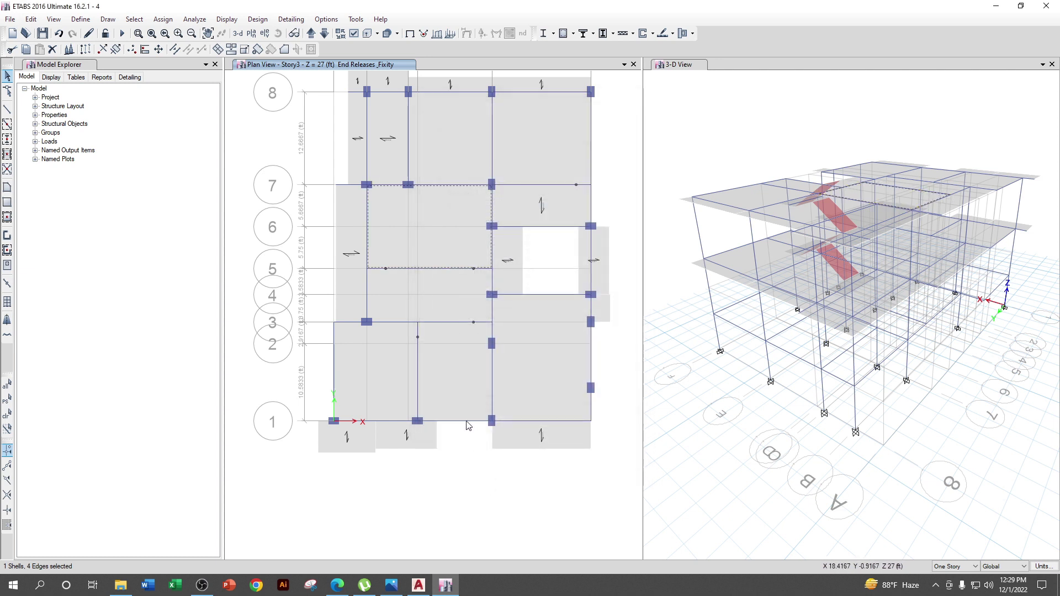
# - Assign "slab 6 inch one way" to the slab between grid lines 3 and 5 and set its local axis 2 angle to 90 degrees
pyautogui.rightClick(426, 296)
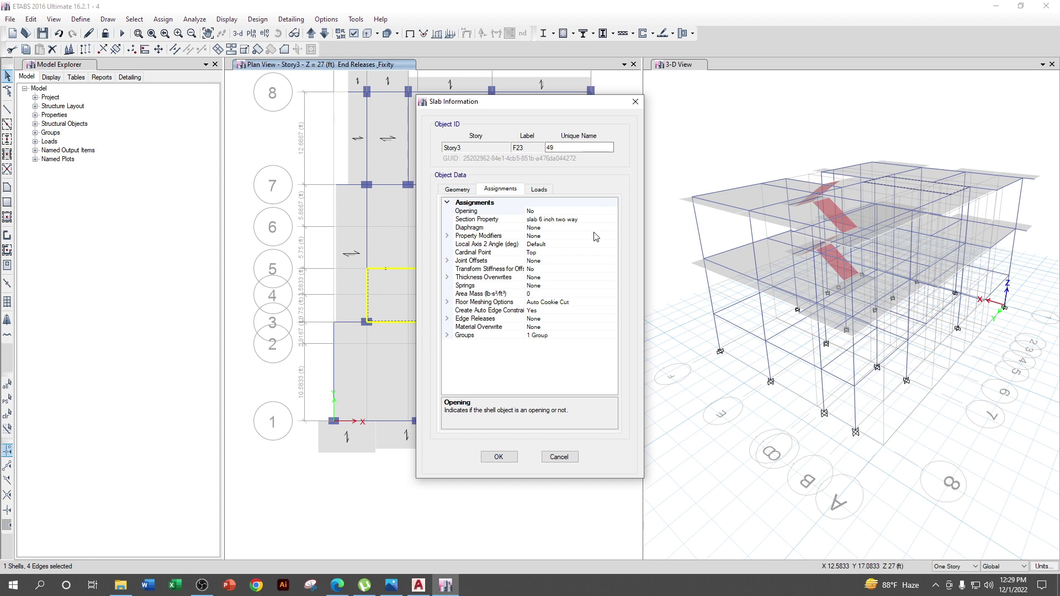
pyautogui.click(612, 219)
pyautogui.click(613, 220)
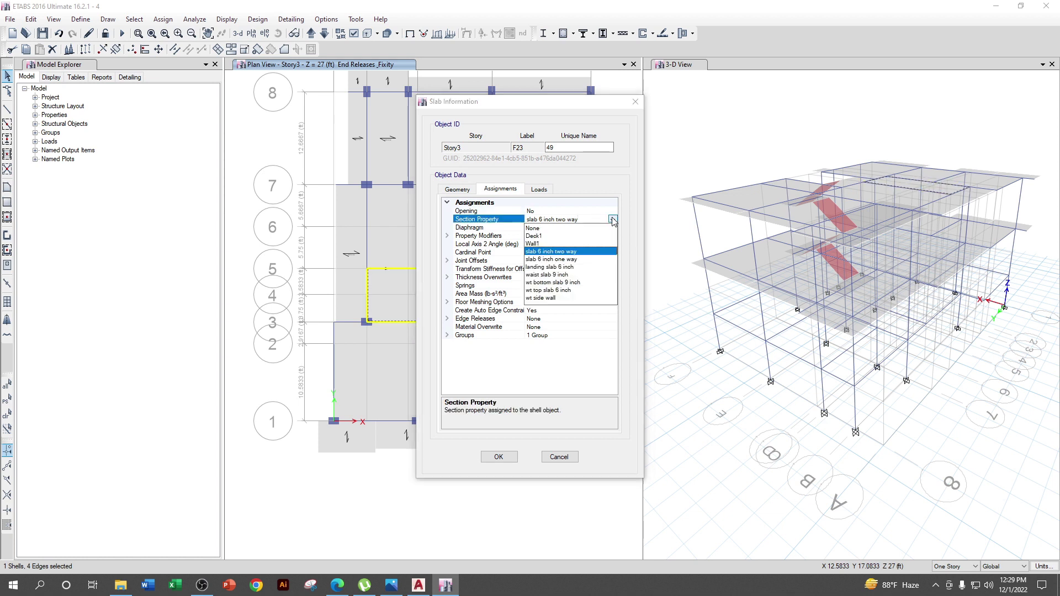
pyautogui.click(552, 259)
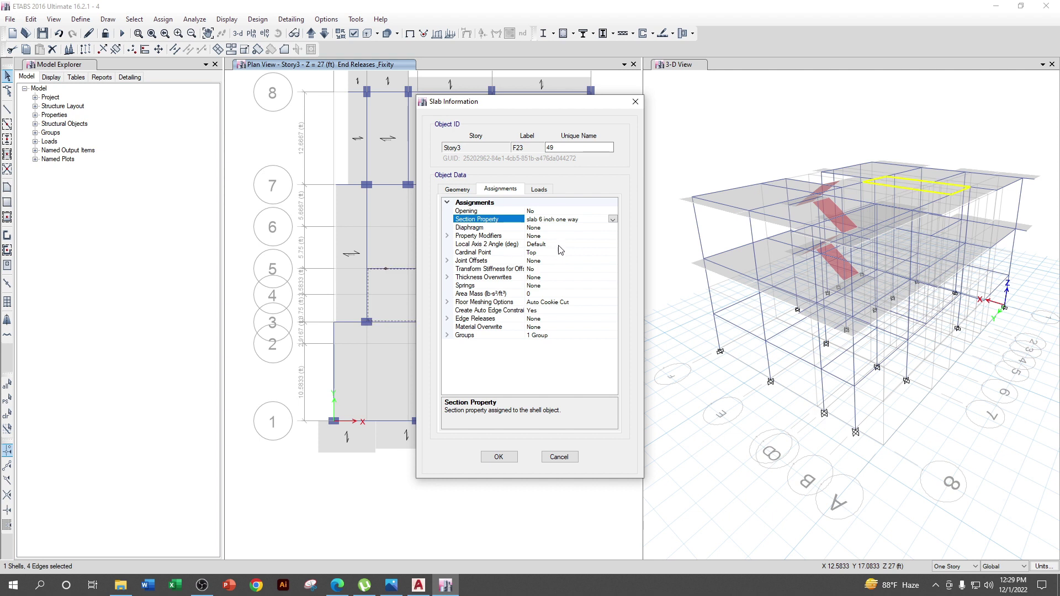
pyautogui.click(534, 244)
pyautogui.write('90')
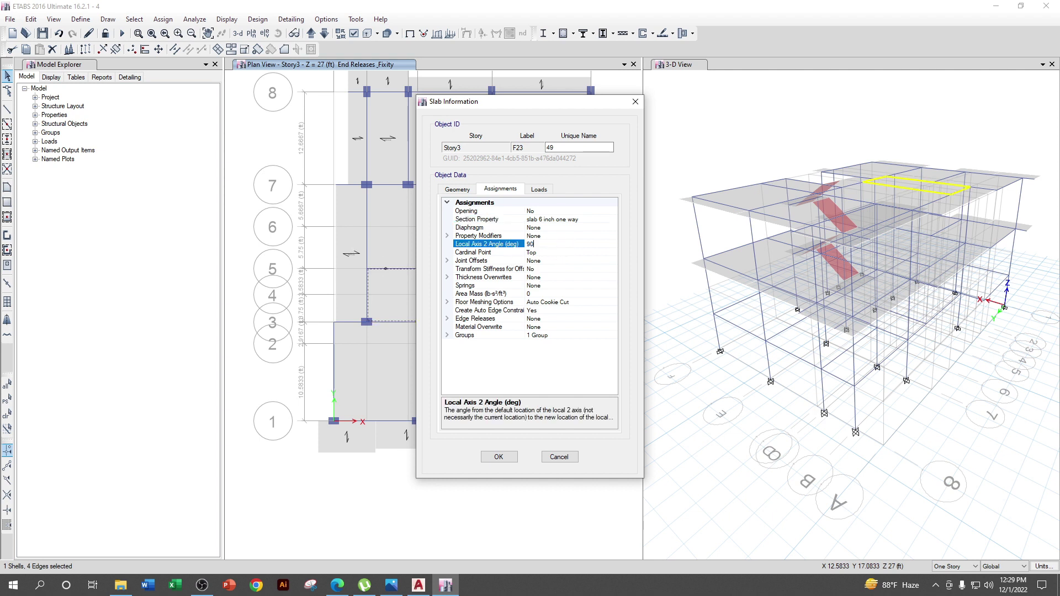
pyautogui.click(500, 457)
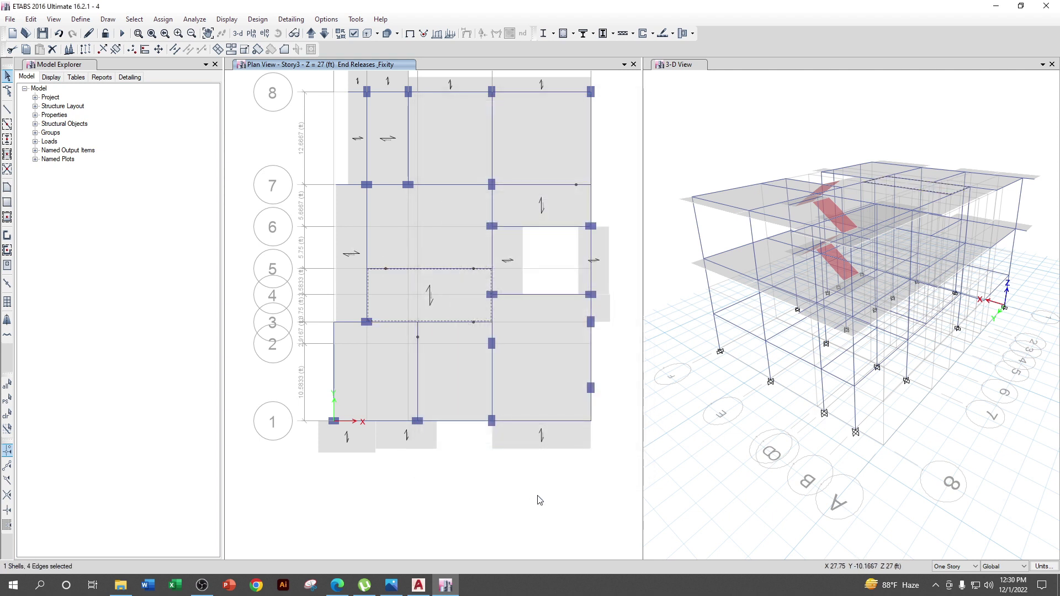
# - Add three 10 ft stories above Story3, replicated from Story3 with existing story heights kept, and save the model
pyautogui.scroll(1, 329, 337)
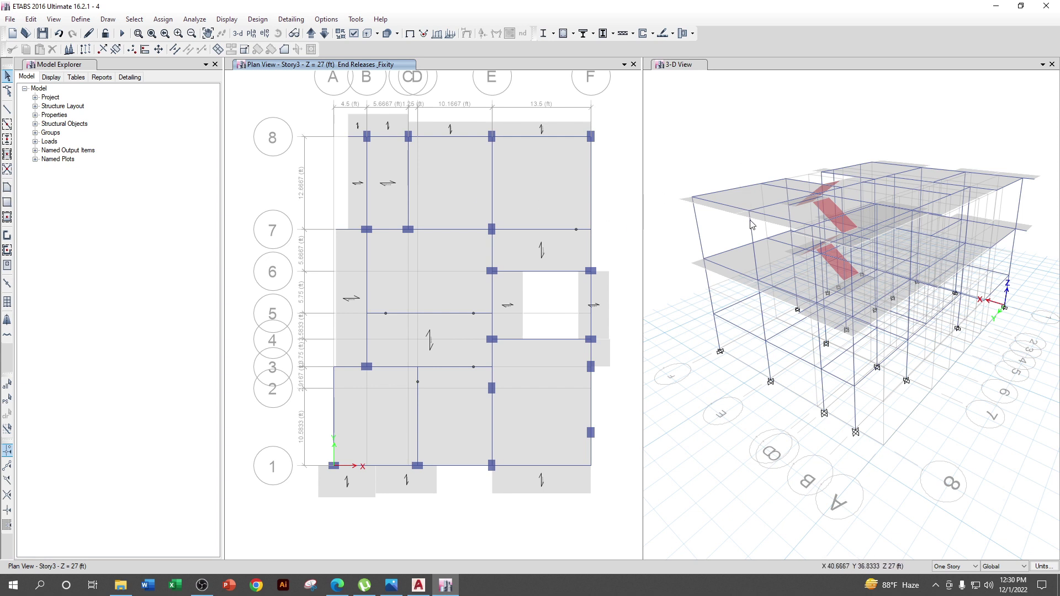
pyautogui.click(32, 19)
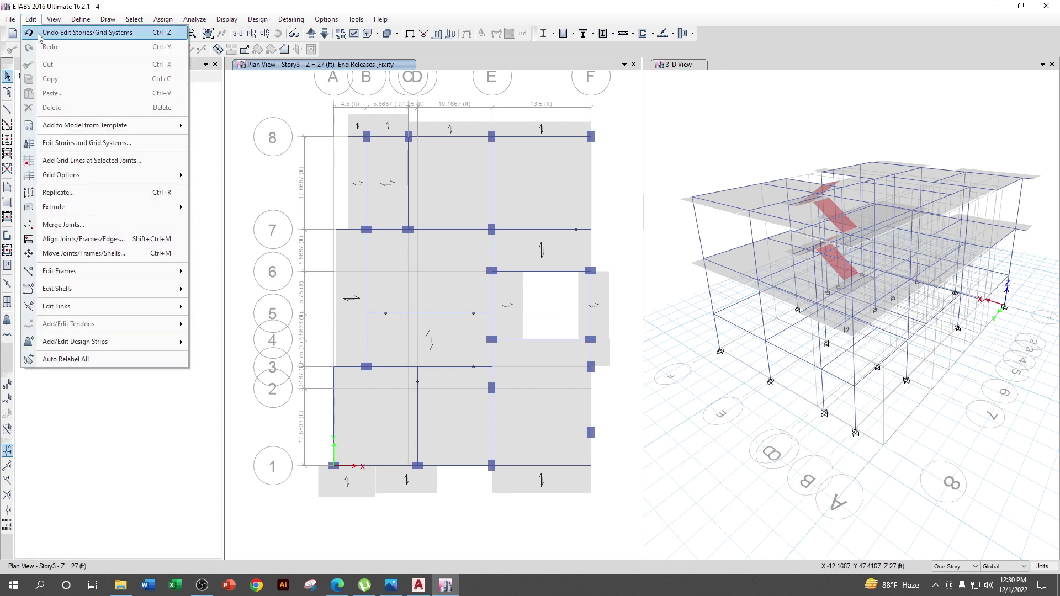
pyautogui.click(60, 142)
pyautogui.click(607, 181)
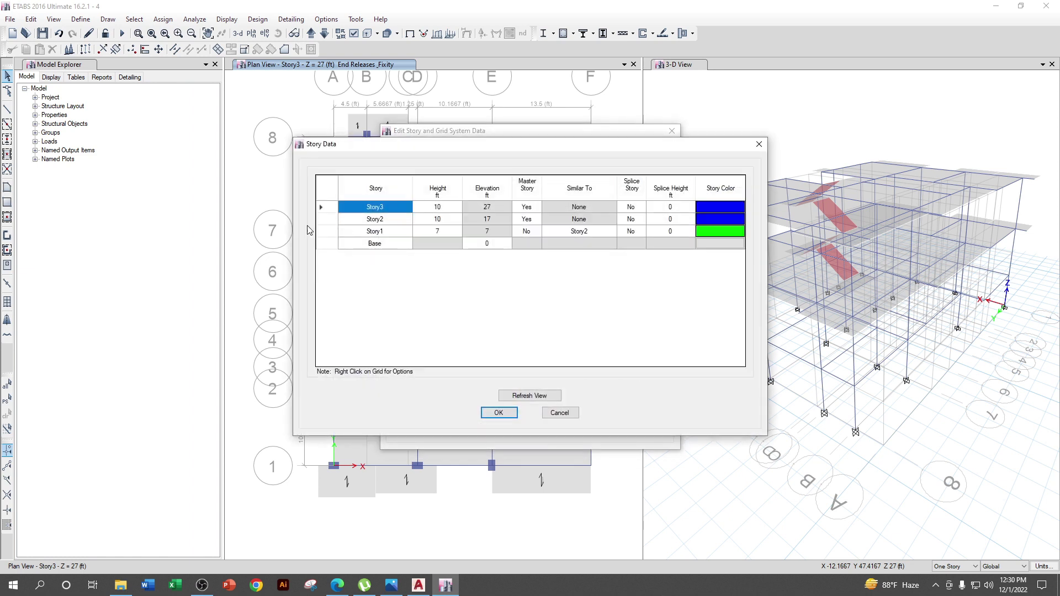
pyautogui.click(331, 212)
pyautogui.rightClick(332, 211)
pyautogui.moveTo(381, 244)
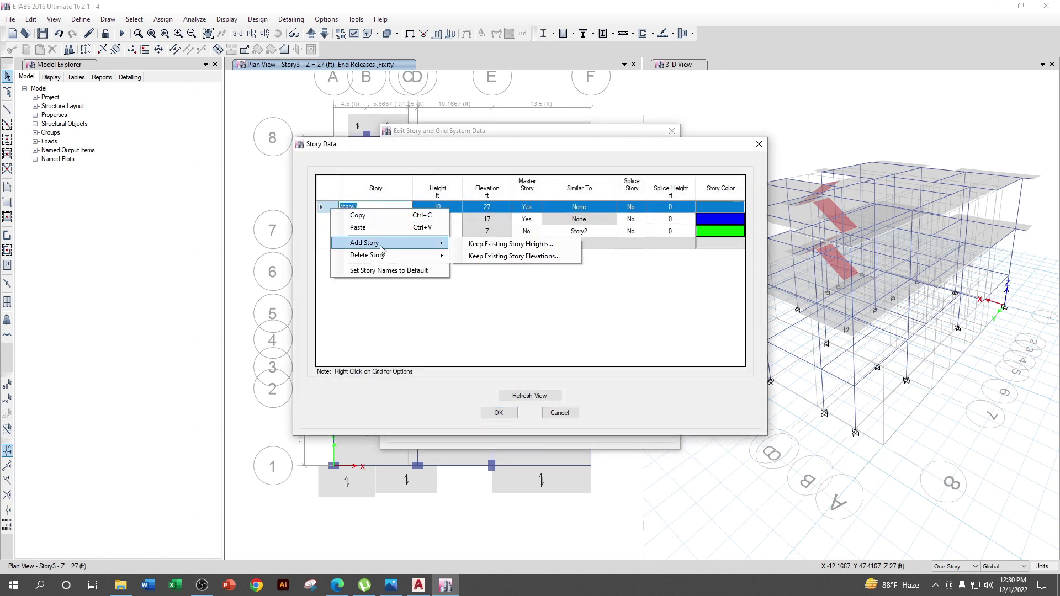
pyautogui.click(497, 245)
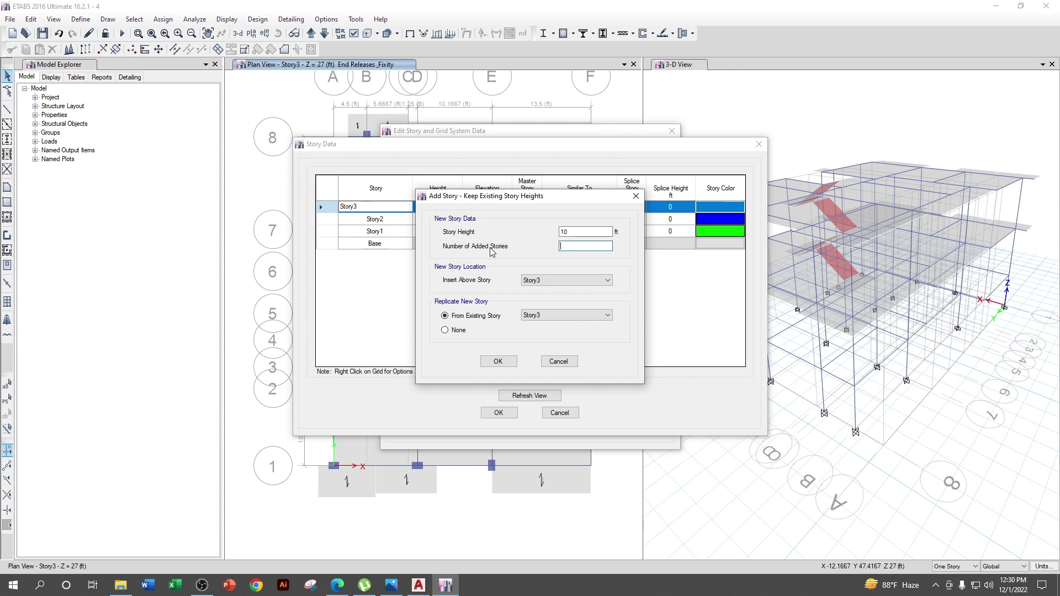
pyautogui.click(510, 358)
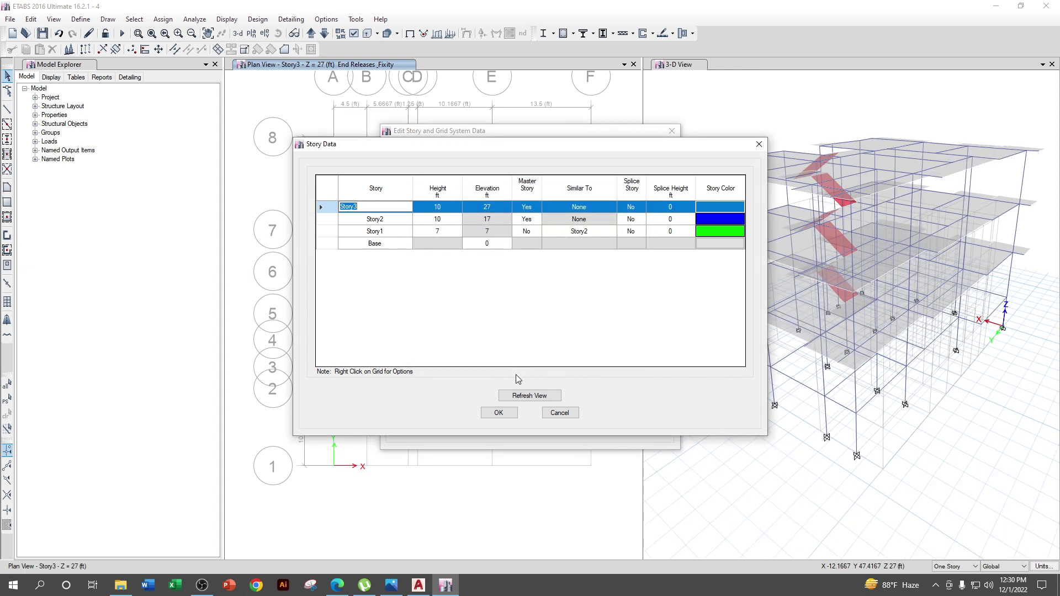
pyautogui.click(505, 413)
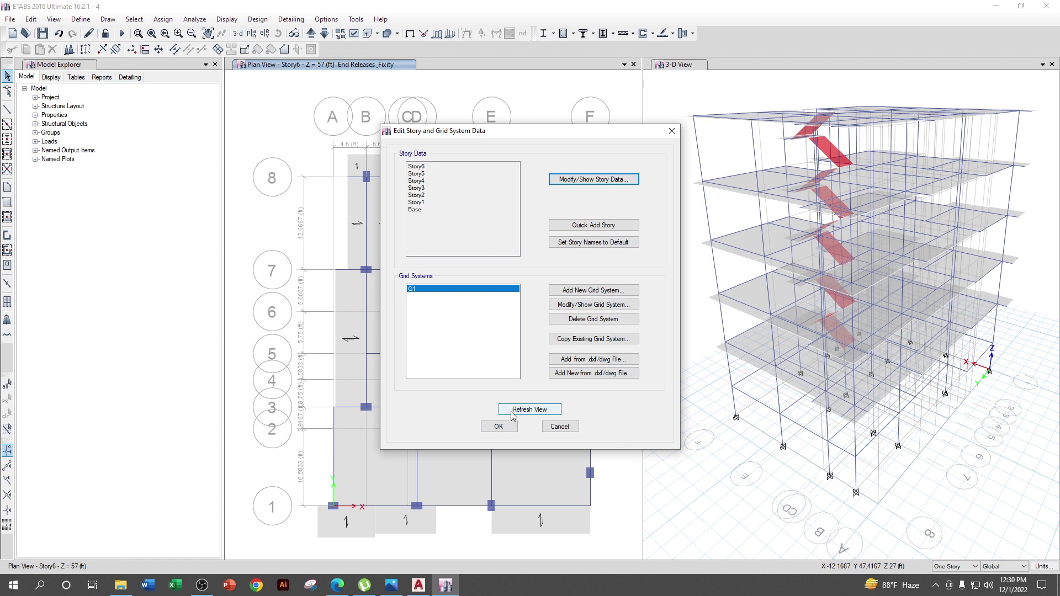
pyautogui.click(498, 426)
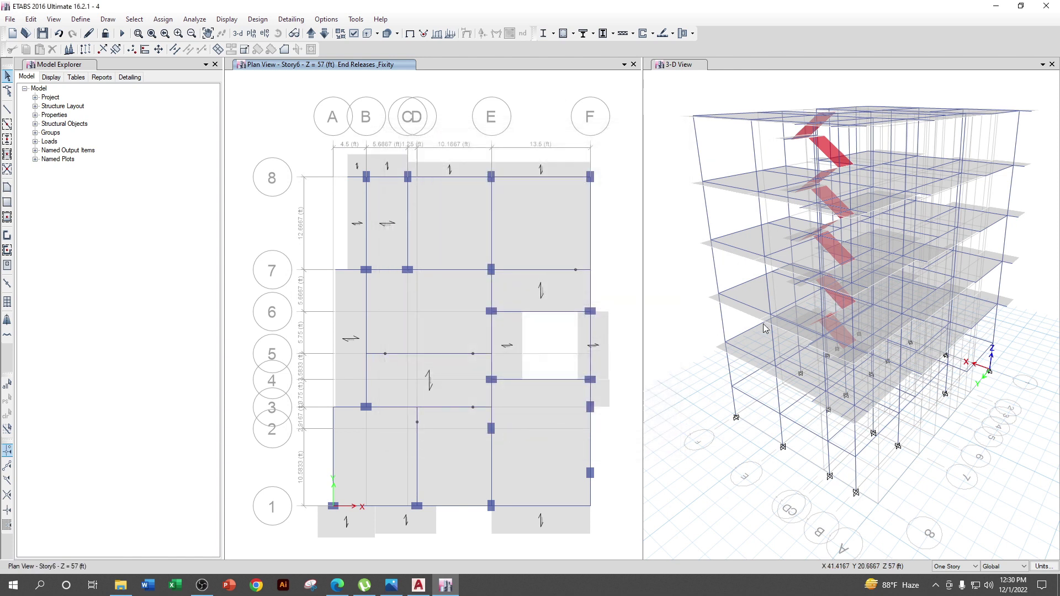
pyautogui.click(42, 34)
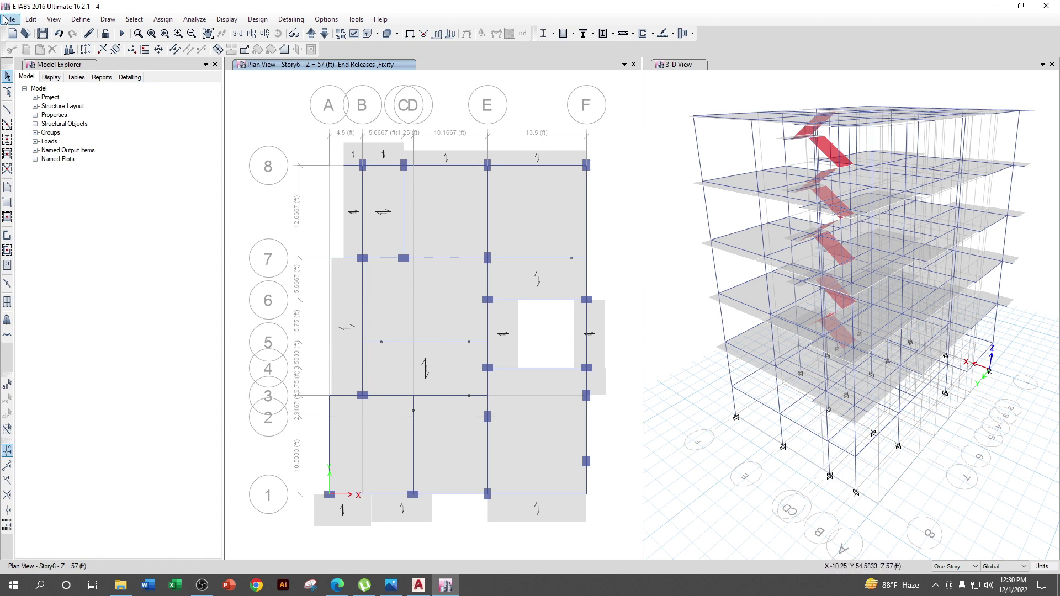
# - Add one 7 ft story above Story6, replicated from Story6 with existing story heights kept, and refresh the view
pyautogui.click(29, 19)
pyautogui.click(94, 142)
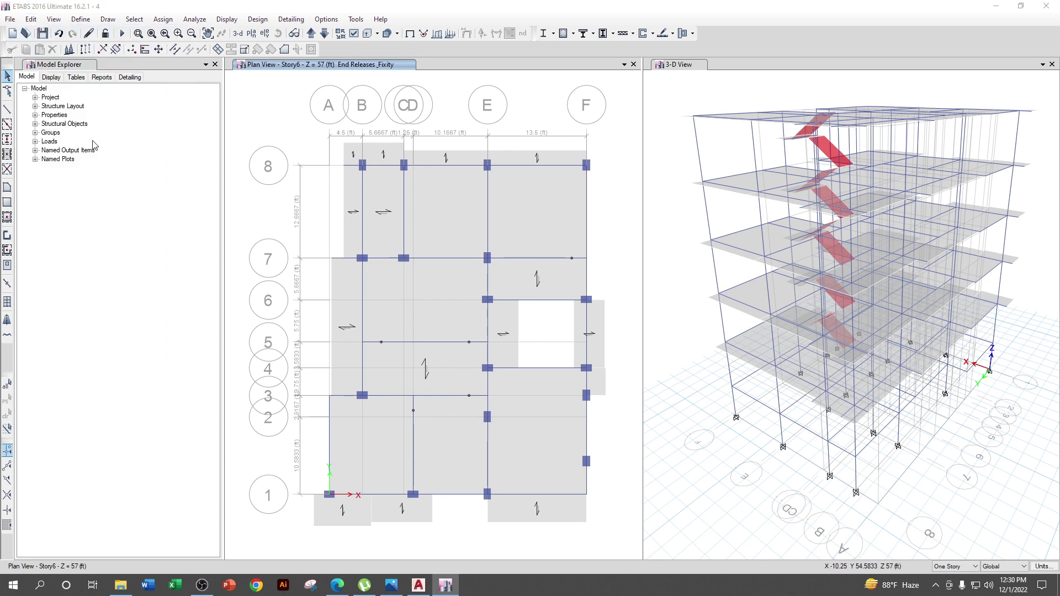
pyautogui.click(590, 182)
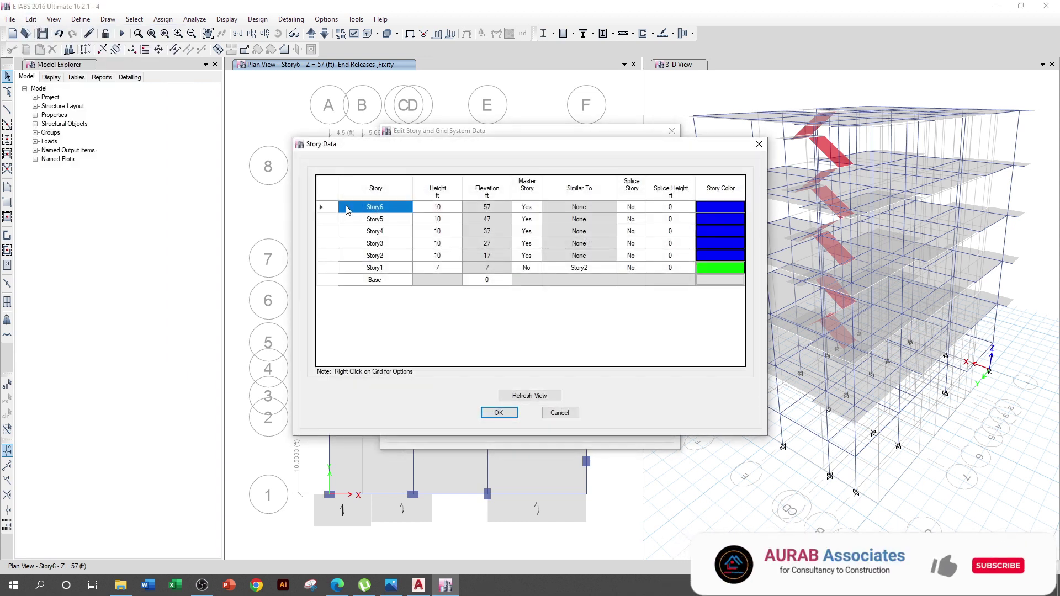
pyautogui.rightClick(333, 208)
pyautogui.moveTo(377, 243)
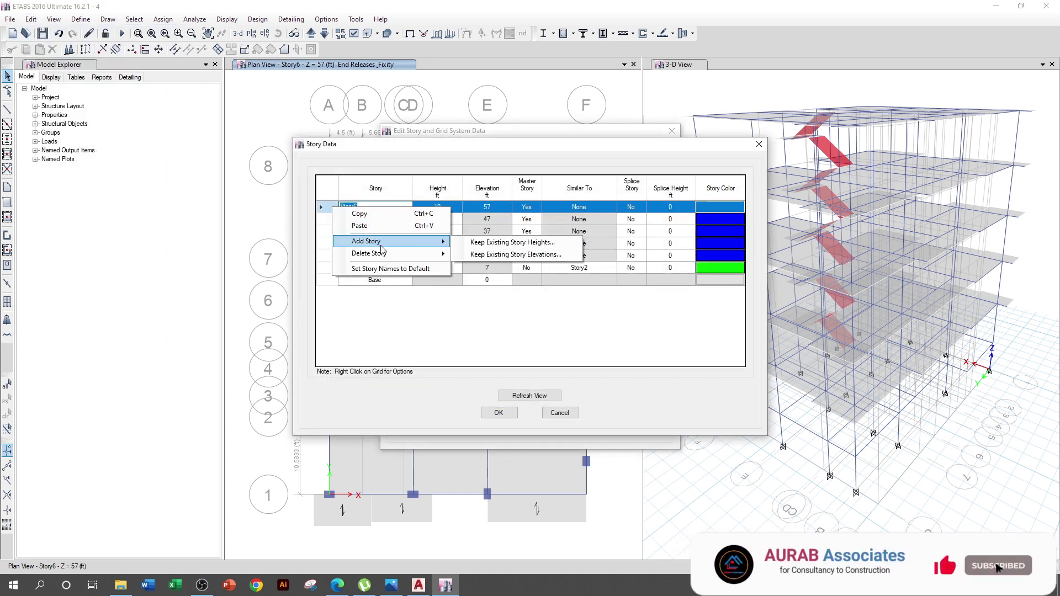
pyautogui.click(502, 251)
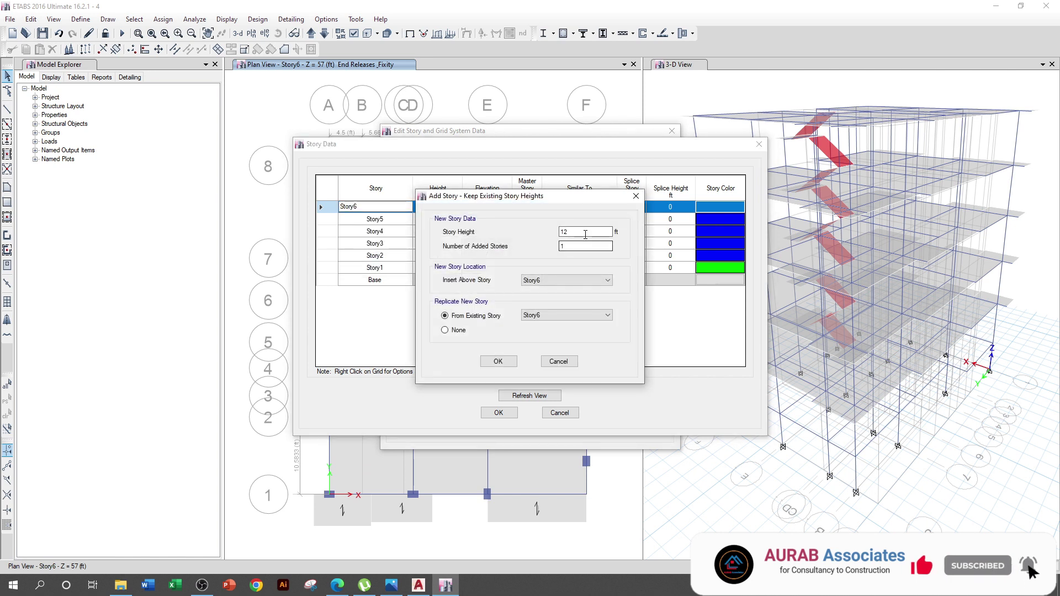
pyautogui.write('7')
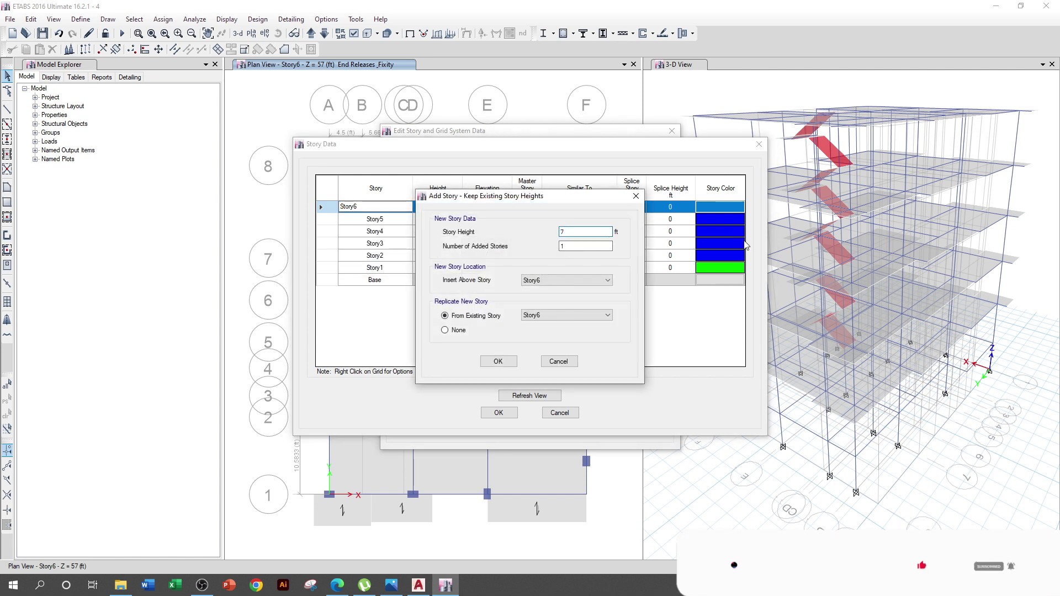
pyautogui.click(499, 360)
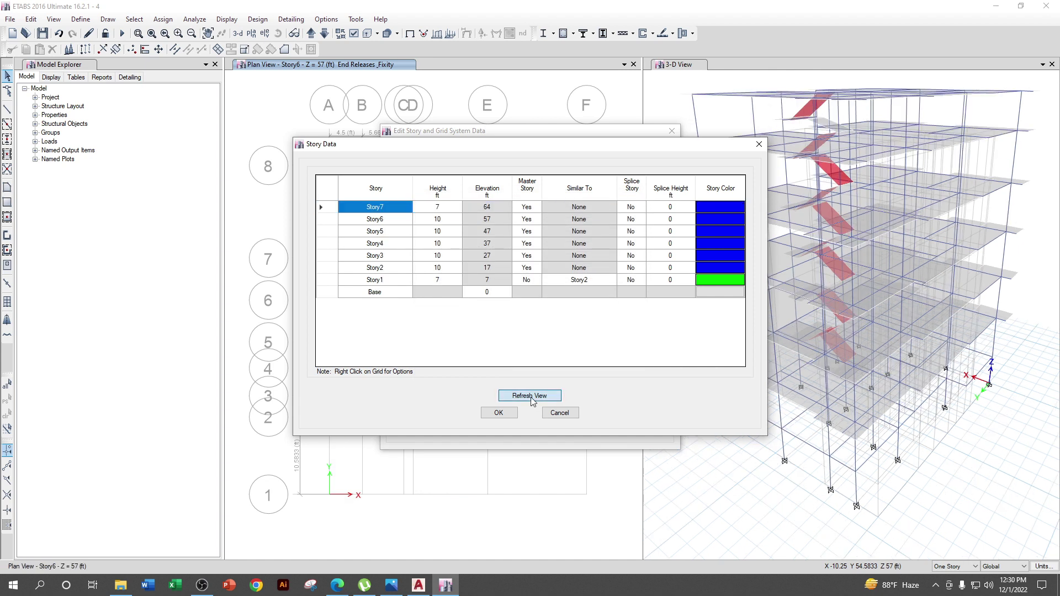
pyautogui.click(516, 395)
pyautogui.click(498, 411)
pyautogui.click(528, 410)
pyautogui.click(498, 426)
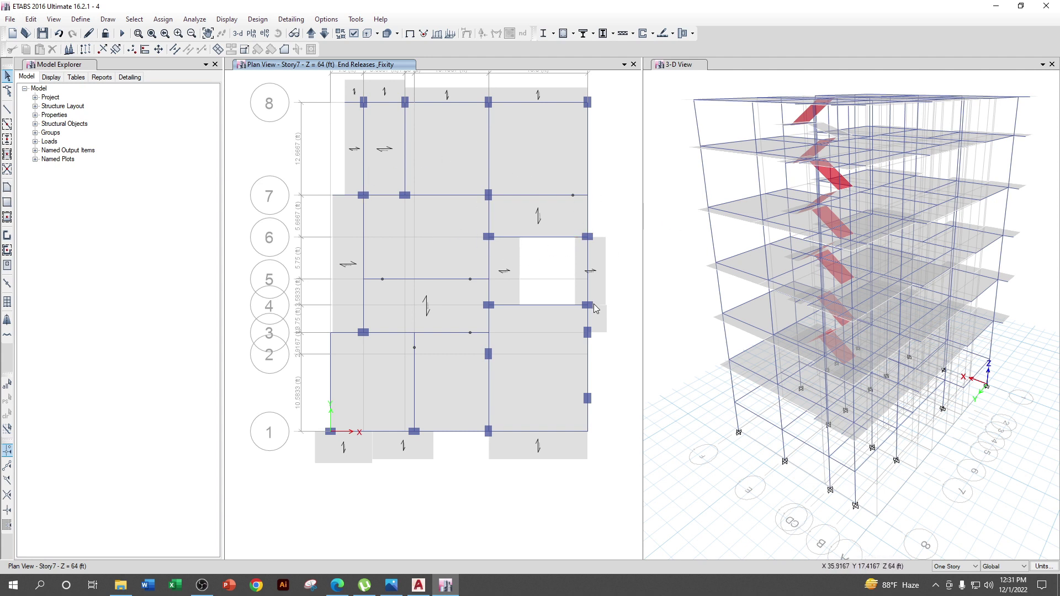
# - Delete the Story7 beams, columns and slabs from grid line 8 down to the stair bay and the grid line 5 beam
pyautogui.moveTo(470, 227); pyautogui.dragTo(610, 316)
pyautogui.click(541, 250)
pyautogui.moveTo(578, 221); pyautogui.dragTo(578, 272, button='middle')
pyautogui.moveTo(605, 268); pyautogui.dragTo(332, 101)
pyautogui.press('Delete')
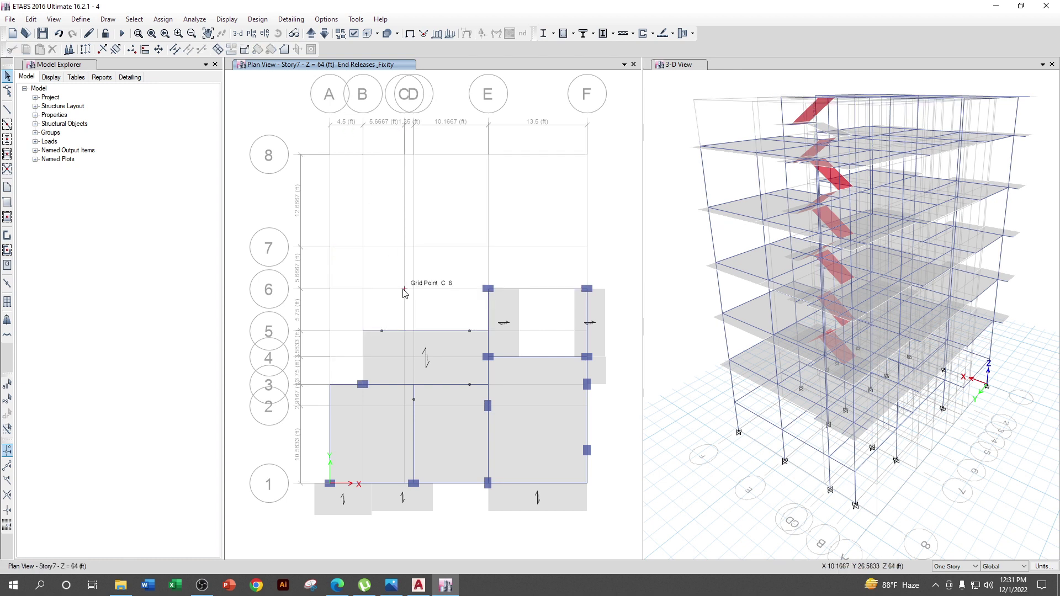
# - Delete the remaining Story7 frames and slabs outside the stair bay bounded by grid lines E, F, 4 and 6
pyautogui.moveTo(464, 396); pyautogui.dragTo(473, 324, button='middle')
pyautogui.moveTo(598, 457); pyautogui.dragTo(349, 369)
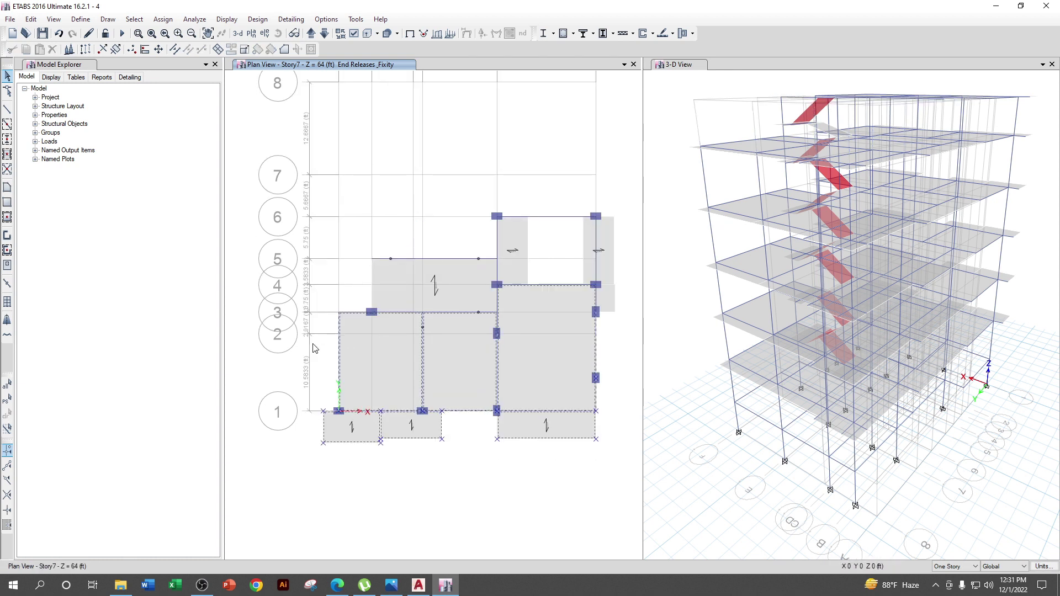
pyautogui.press('Delete')
pyautogui.moveTo(455, 366); pyautogui.dragTo(345, 227)
pyautogui.press('Delete')
pyautogui.moveTo(553, 374); pyautogui.dragTo(433, 301)
pyautogui.press('Delete')
pyautogui.moveTo(609, 330); pyautogui.dragTo(581, 306)
pyautogui.press('Delete')
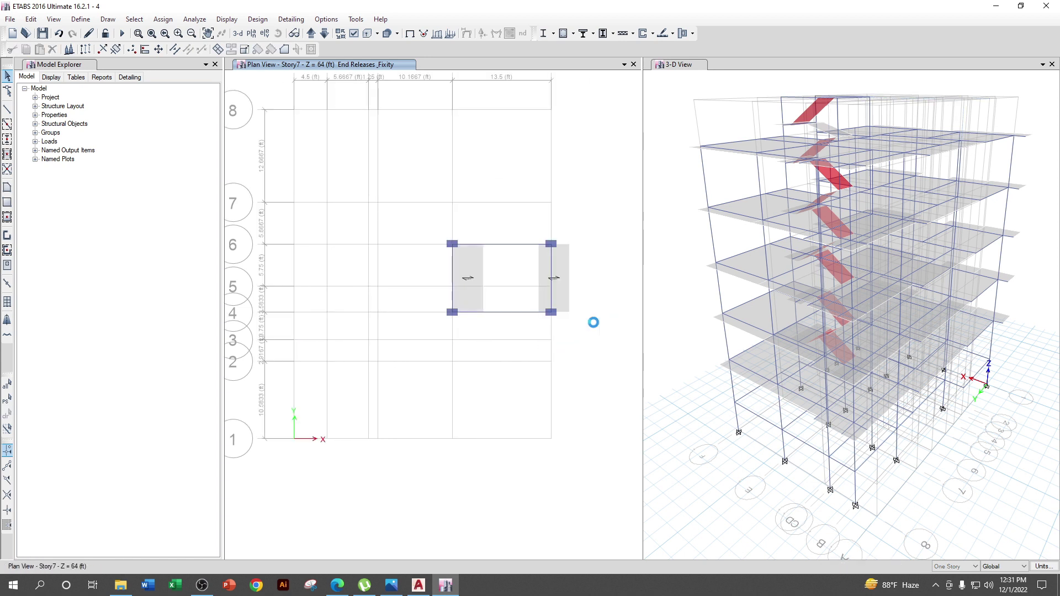
# - Delete the two uppermost stair flights below Story7 and the Story7 landing slab along grid line F
pyautogui.keyDown('shift'); pyautogui.moveTo(822, 359); pyautogui.dragTo(809, 353, button='middle'); pyautogui.keyUp('shift')
pyautogui.scroll(-5, 850, 318)
pyautogui.scroll(5, 777, 440)
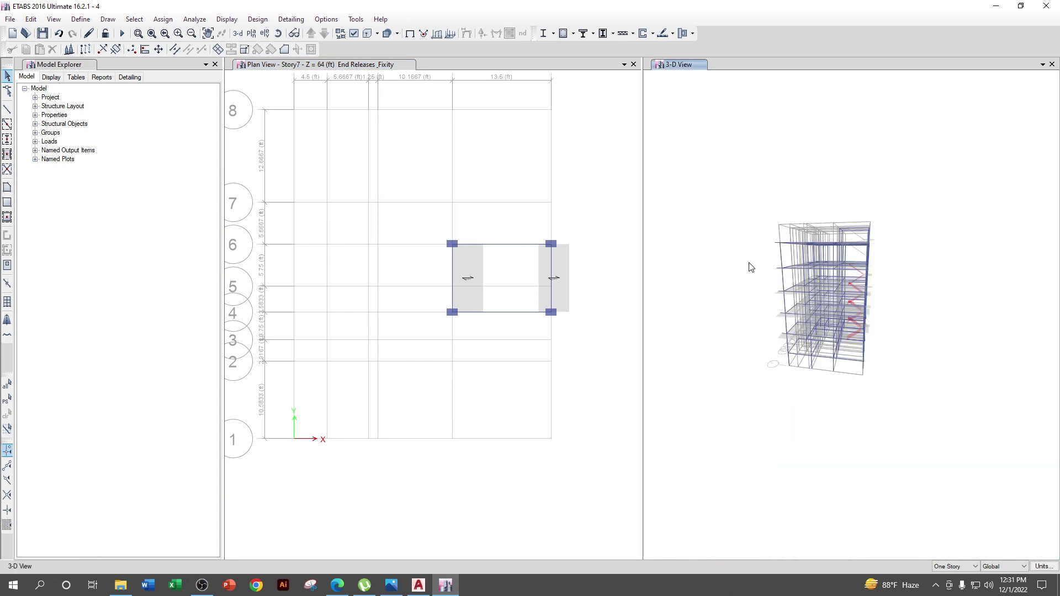
pyautogui.scroll(6, 833, 355)
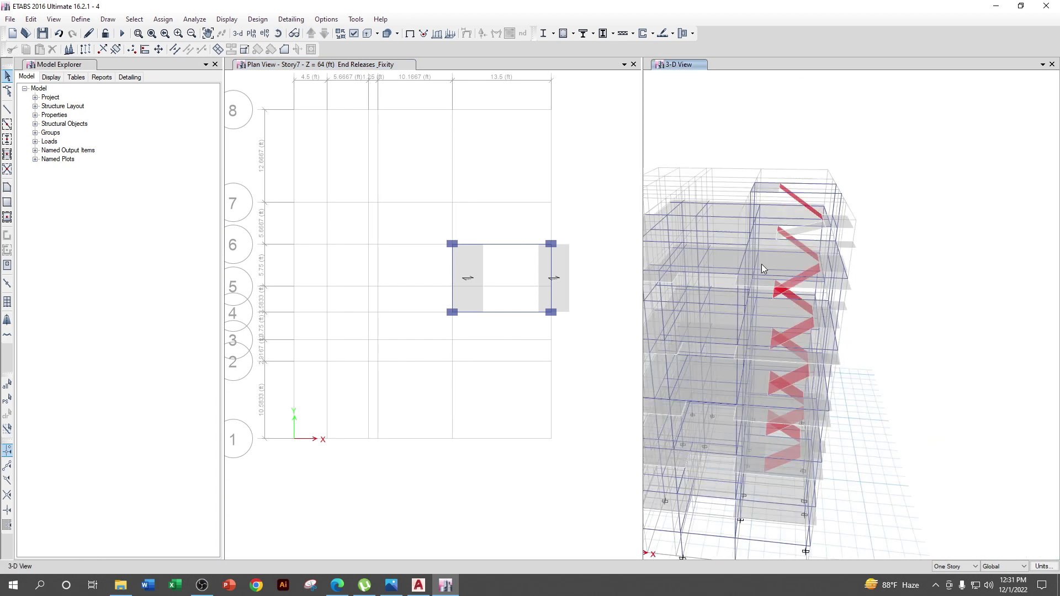
pyautogui.scroll(2, 843, 122)
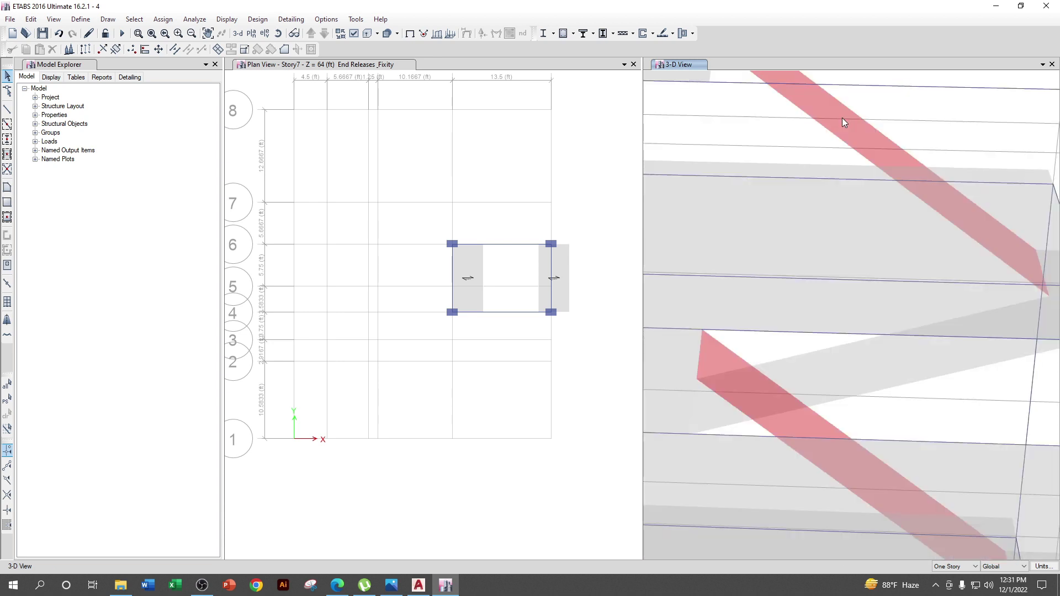
pyautogui.scroll(-2, 848, 171)
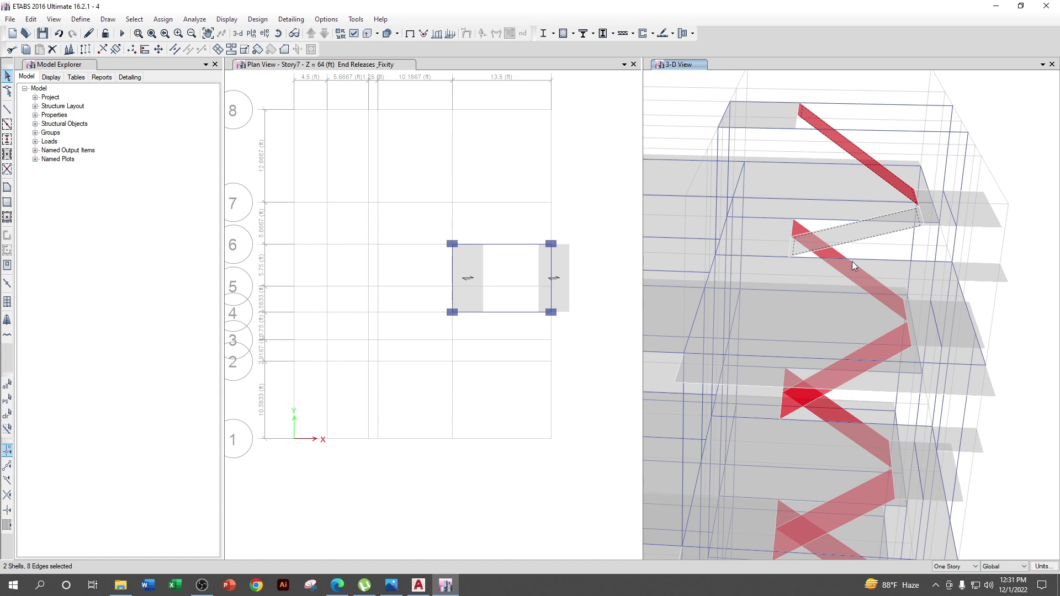
pyautogui.scroll(3, 926, 204)
pyautogui.click(925, 221)
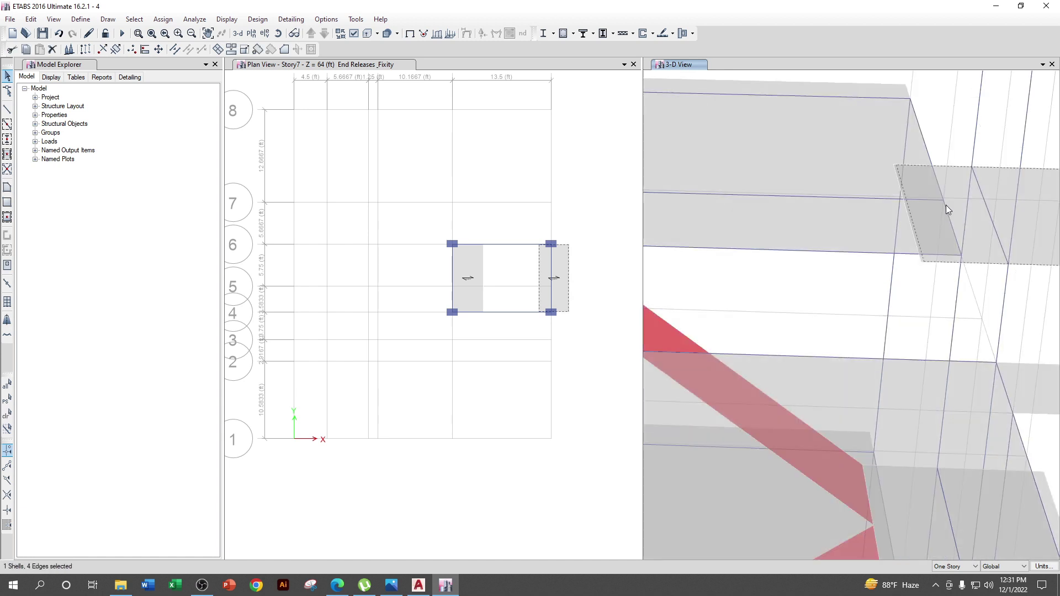
pyautogui.press('Delete')
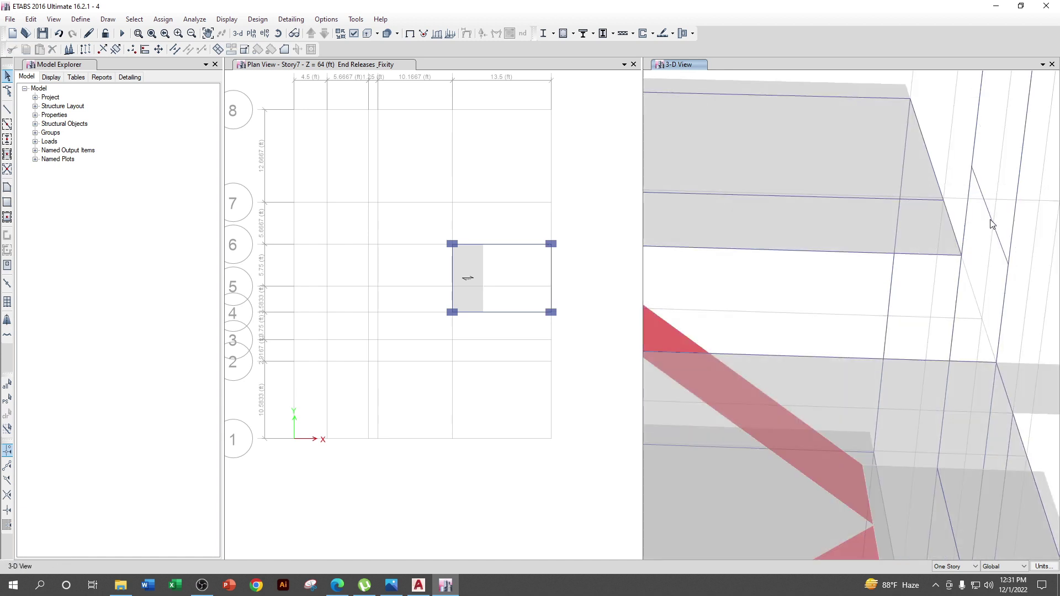
# - Delete the remaining Story7 landing slab along grid line E between grid lines 4 and 6
pyautogui.scroll(-3, 938, 221)
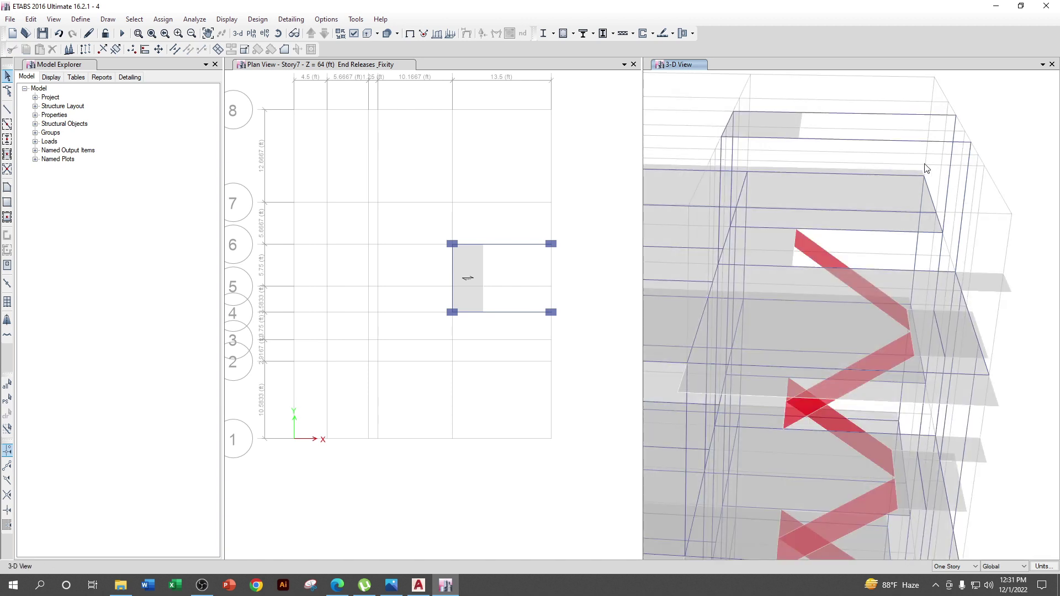
pyautogui.scroll(-3, 840, 238)
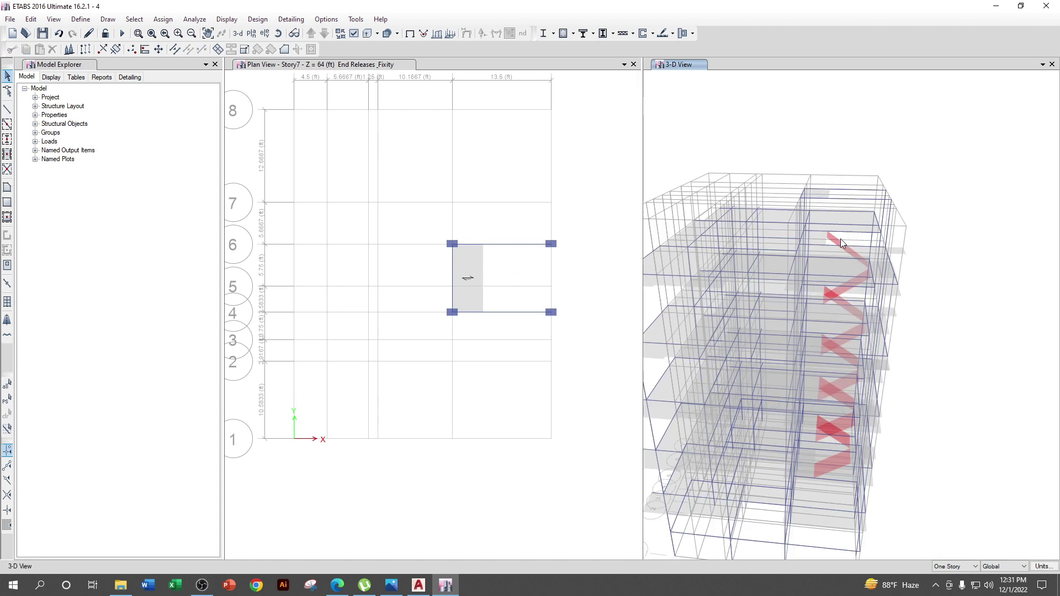
pyautogui.scroll(-3, 485, 276)
pyautogui.scroll(2, 488, 291)
pyautogui.click(451, 268)
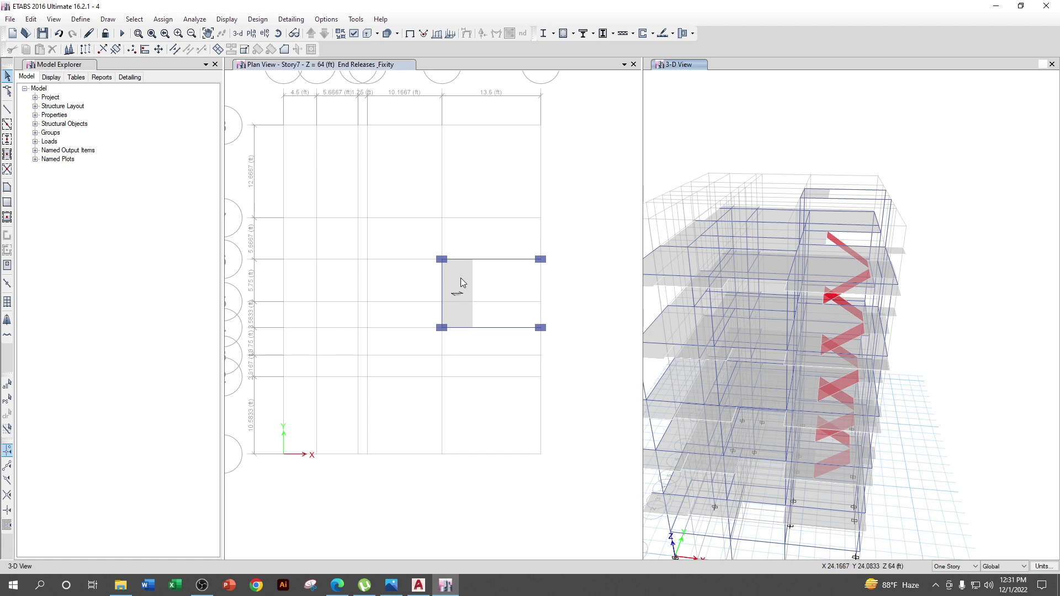
pyautogui.press('Delete')
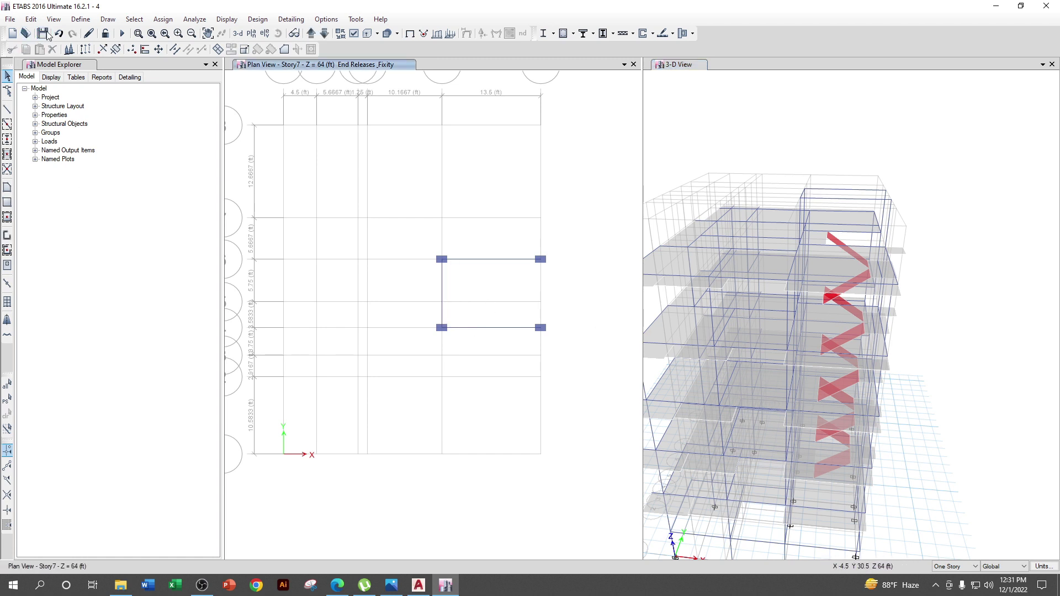
# - Draw a "wt bottom slab 9 inch" floor over the Story7 bay between grid lines E–F and 4–6
pyautogui.click(7, 187)
pyautogui.click(213, 456)
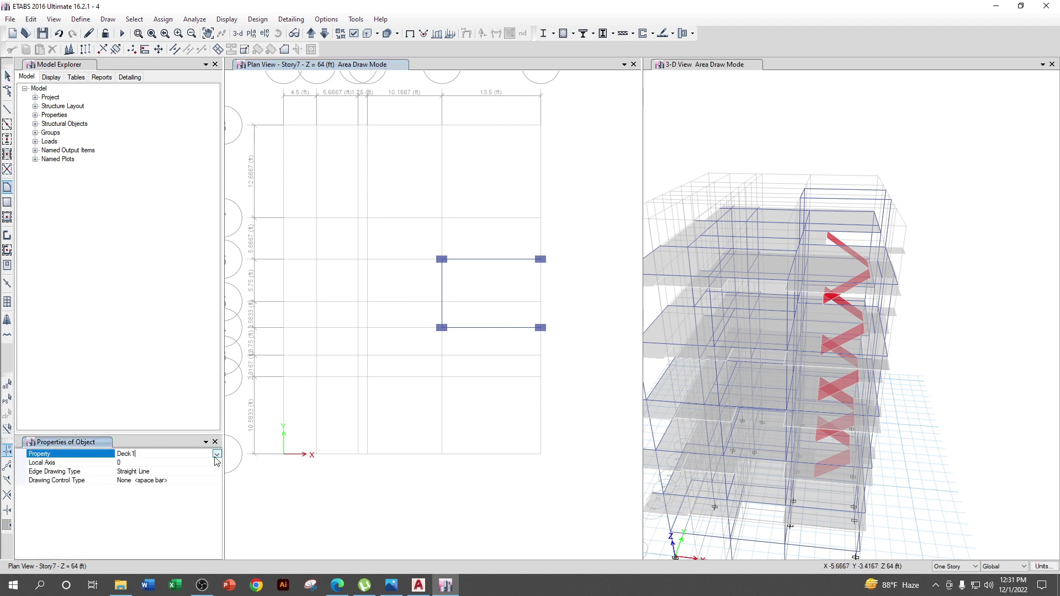
pyautogui.click(216, 454)
pyautogui.scroll(-1, 168, 491)
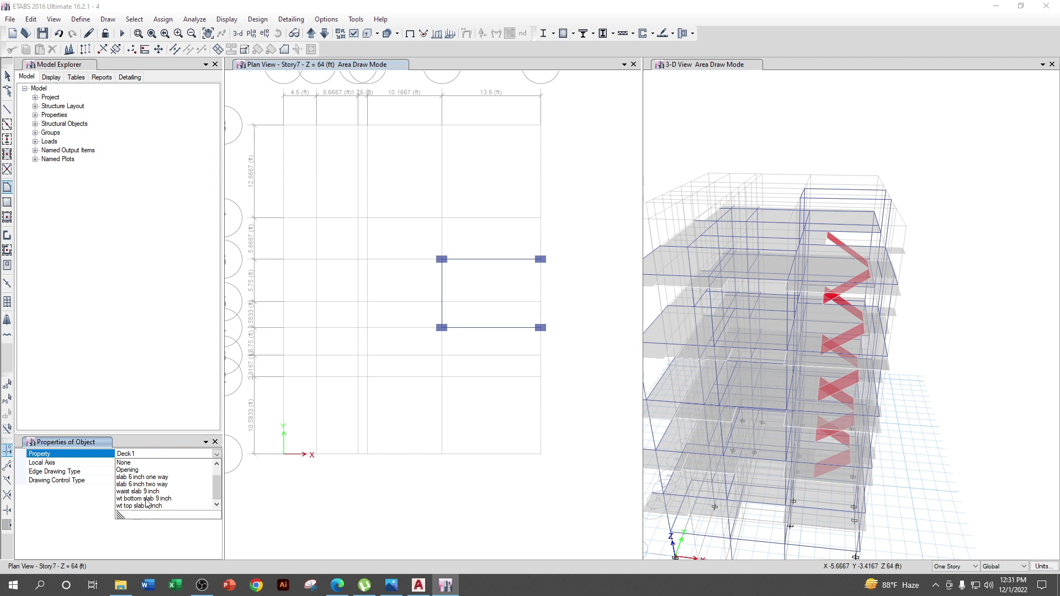
pyautogui.click(174, 499)
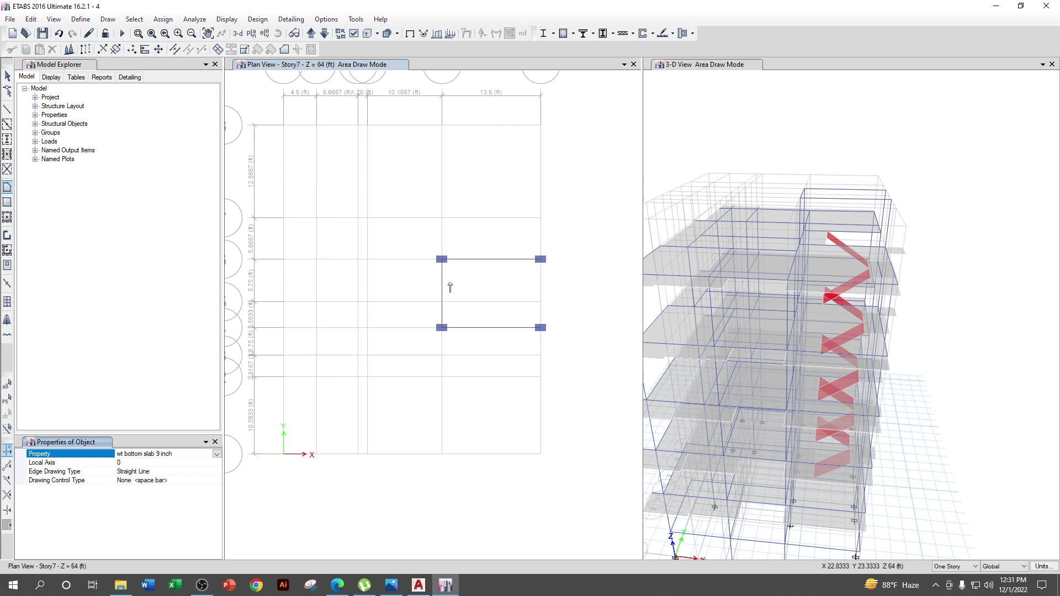
pyautogui.click(441, 259)
pyautogui.click(442, 328)
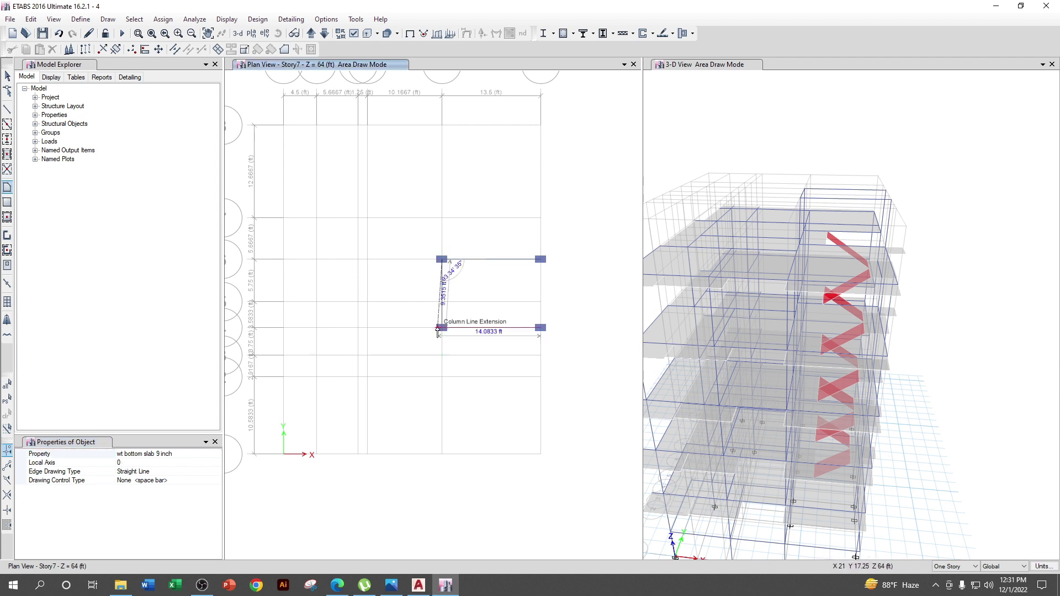
pyautogui.click(540, 327)
pyautogui.click(540, 259)
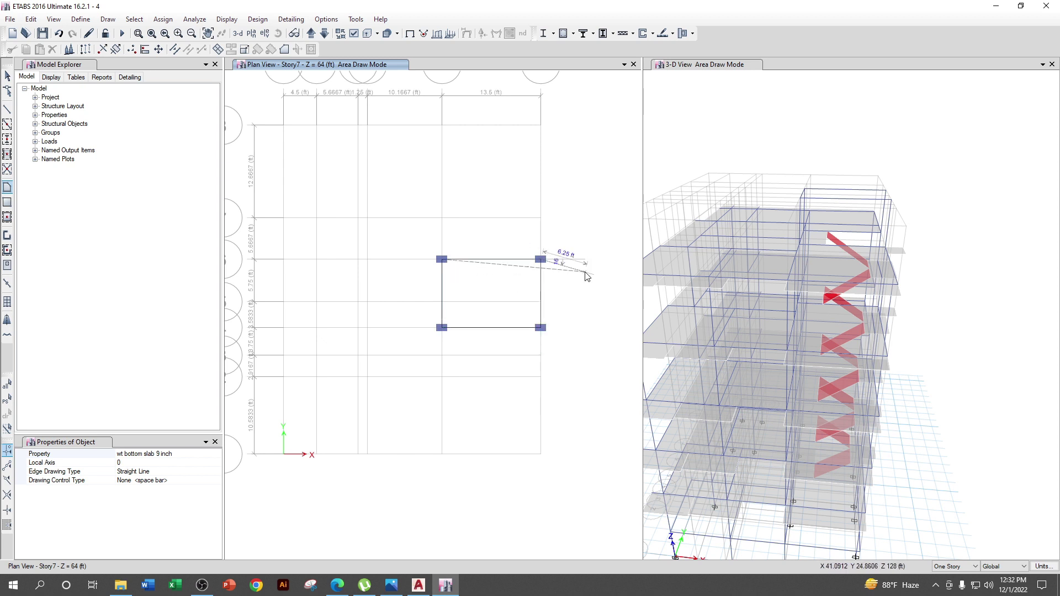
pyautogui.press('Return')
pyautogui.moveTo(518, 311); pyautogui.dragTo(534, 253, button='middle')
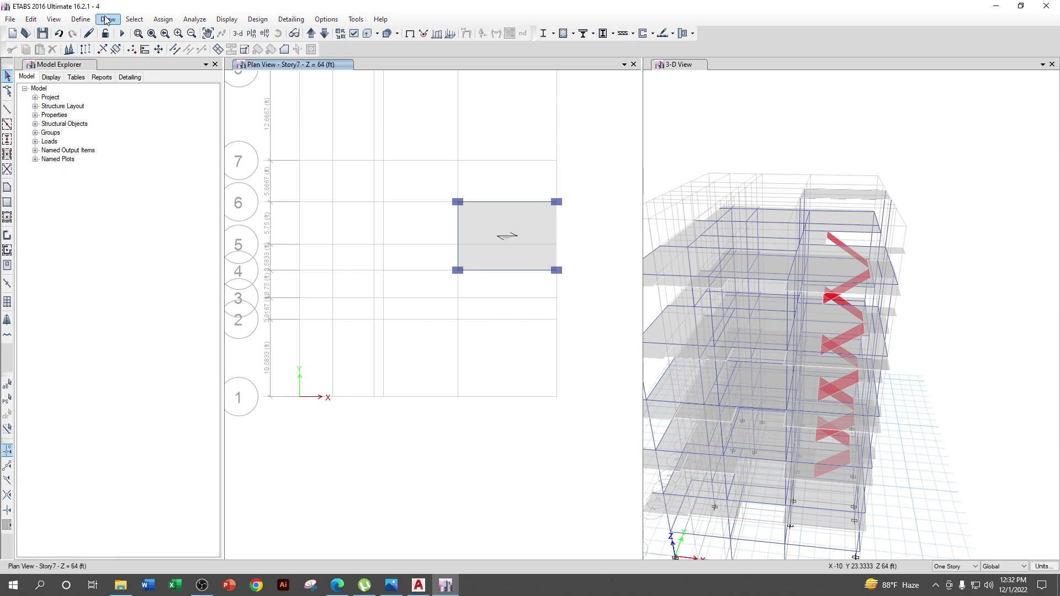
# - Measure the Story7 stair bay's sides with dimension lines along grid line E between 6 and 4, and along grid line 6 between E and F
pyautogui.click(108, 19)
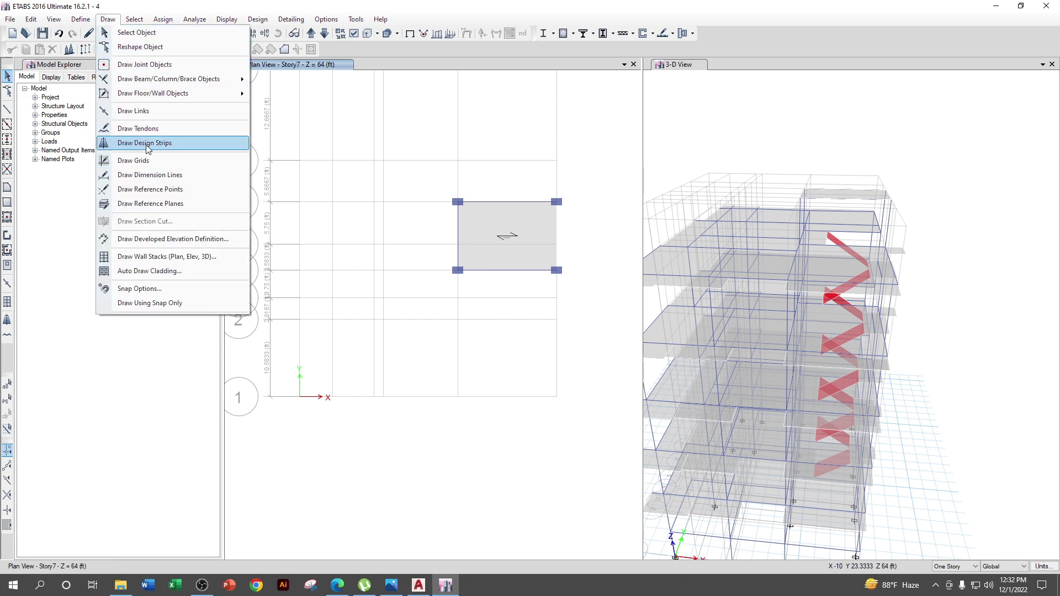
pyautogui.click(145, 175)
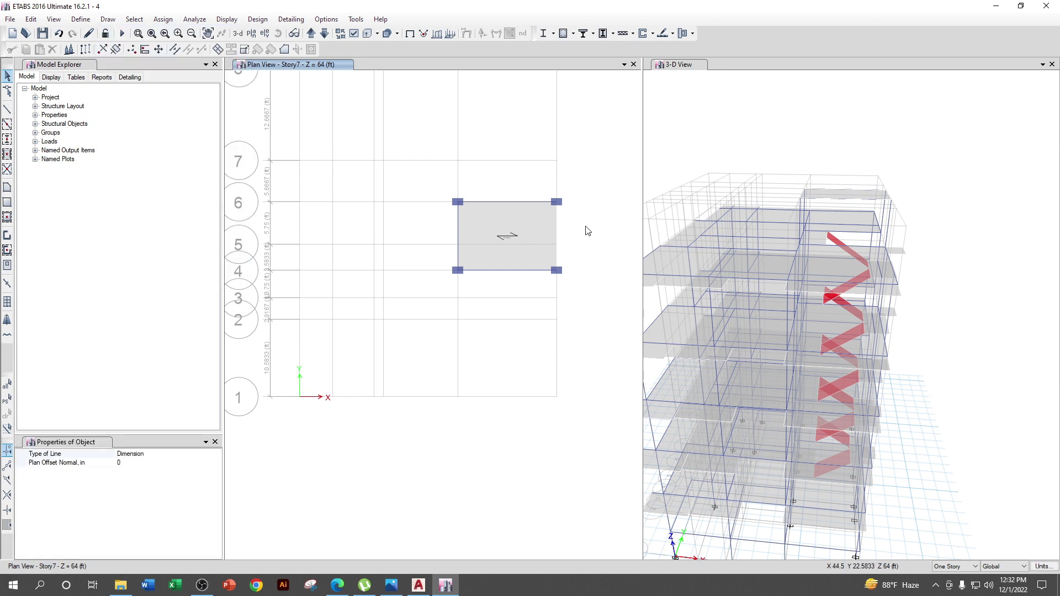
pyautogui.scroll(3, 456, 220)
pyautogui.click(455, 194)
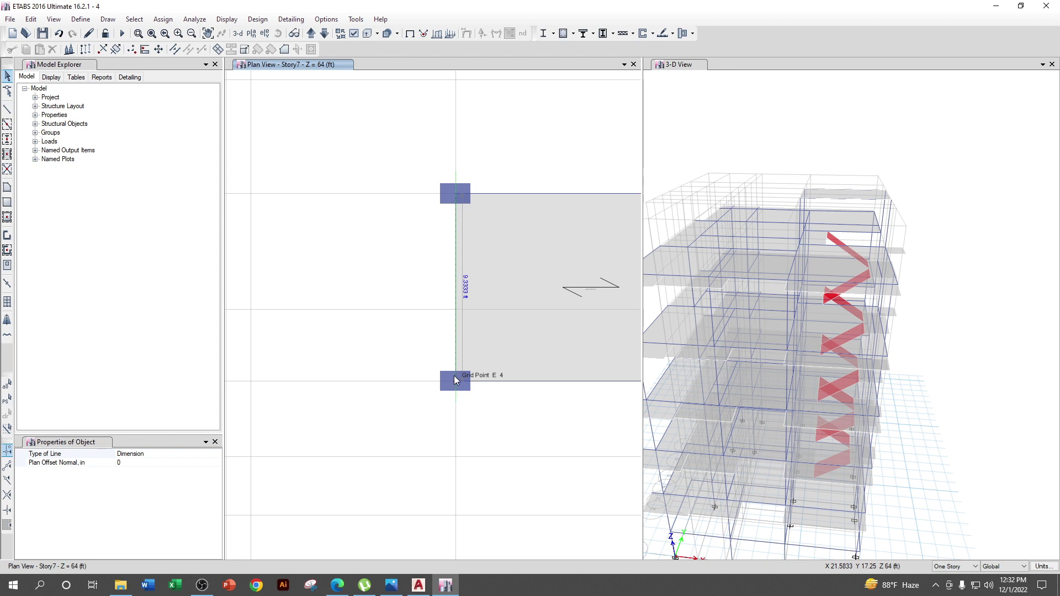
pyautogui.scroll(-3, 469, 337)
pyautogui.scroll(3, 442, 298)
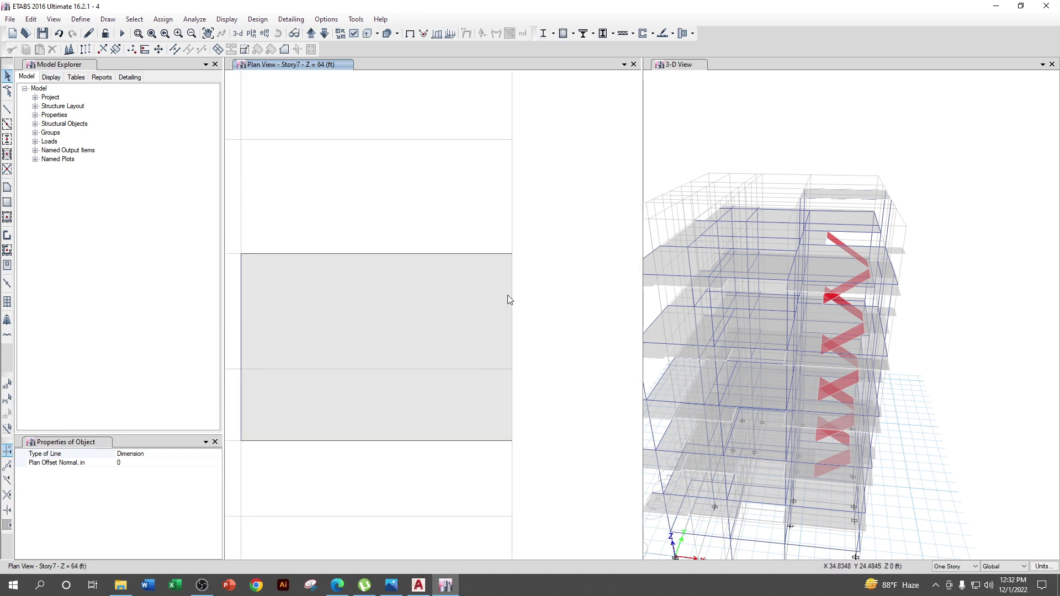
pyautogui.click(512, 255)
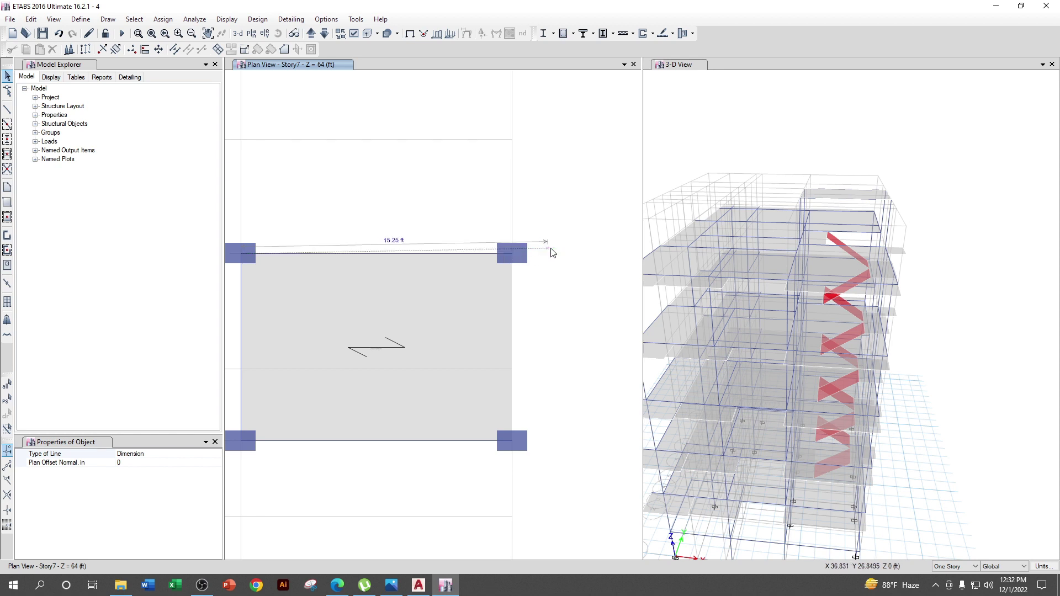
pyautogui.scroll(-3, 549, 248)
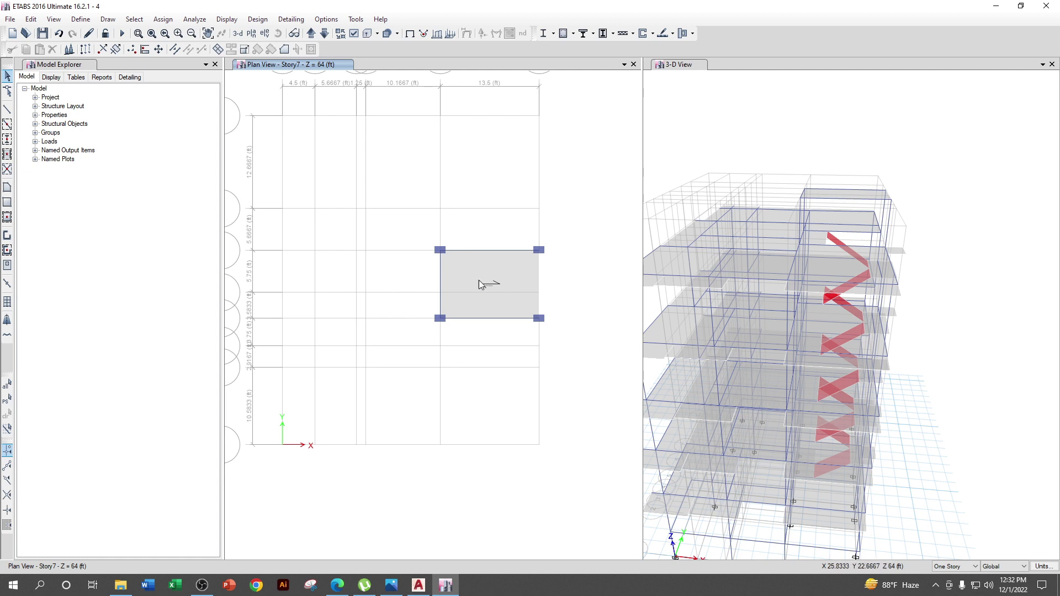
# - Turn off special one-way load distribution for the "wt bottom slab 9 inch" slab property
pyautogui.click(87, 21)
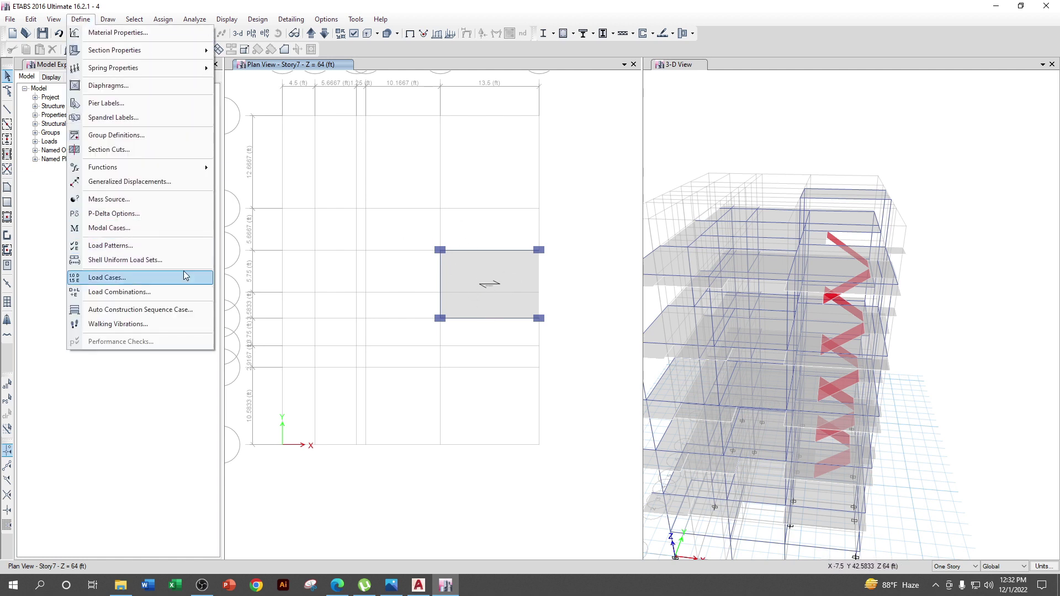
pyautogui.moveTo(147, 50)
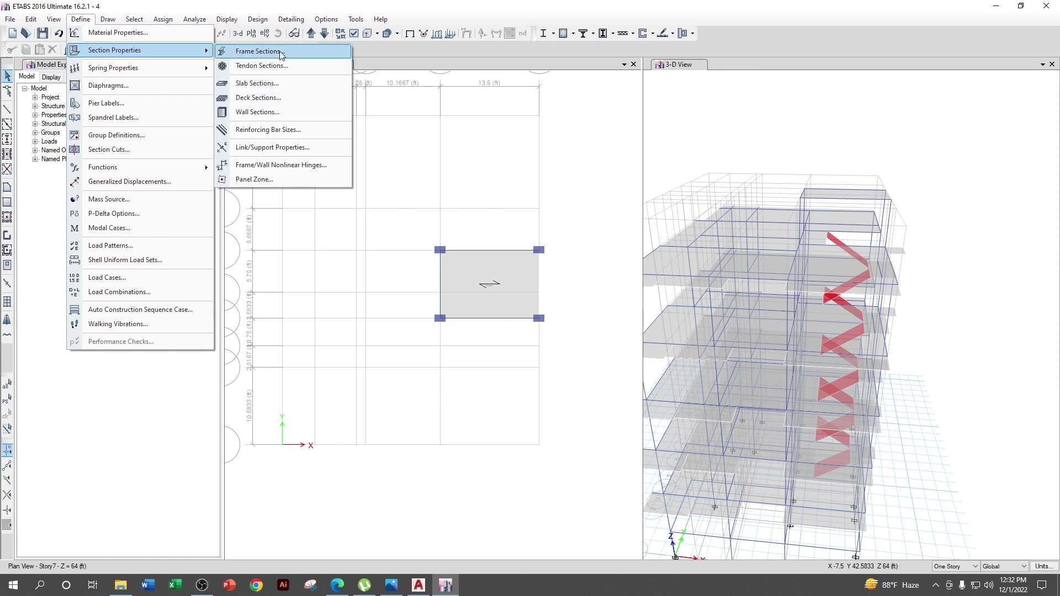
pyautogui.click(270, 85)
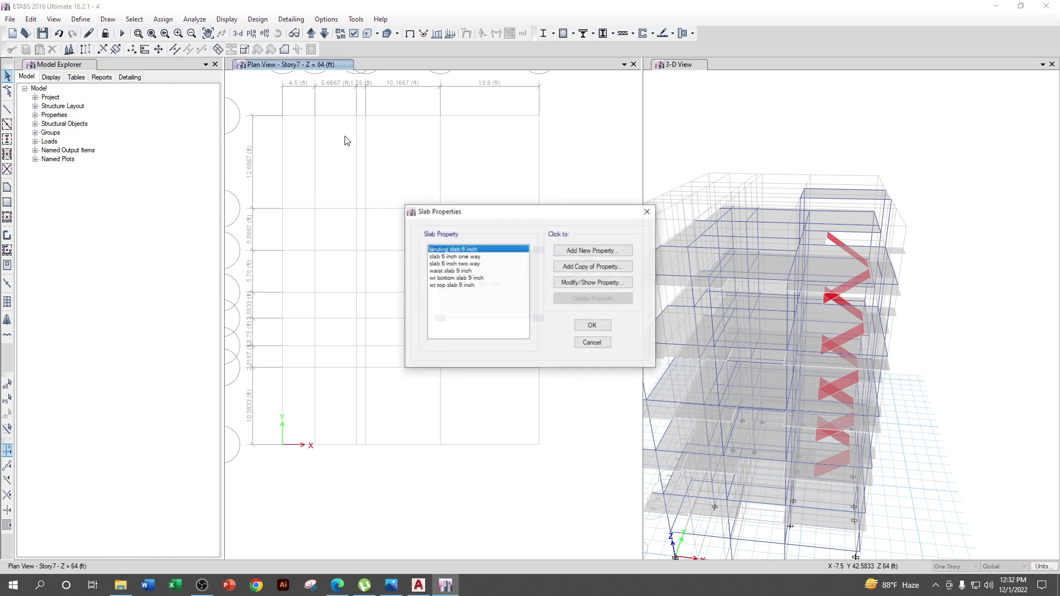
pyautogui.click(454, 279)
pyautogui.click(592, 282)
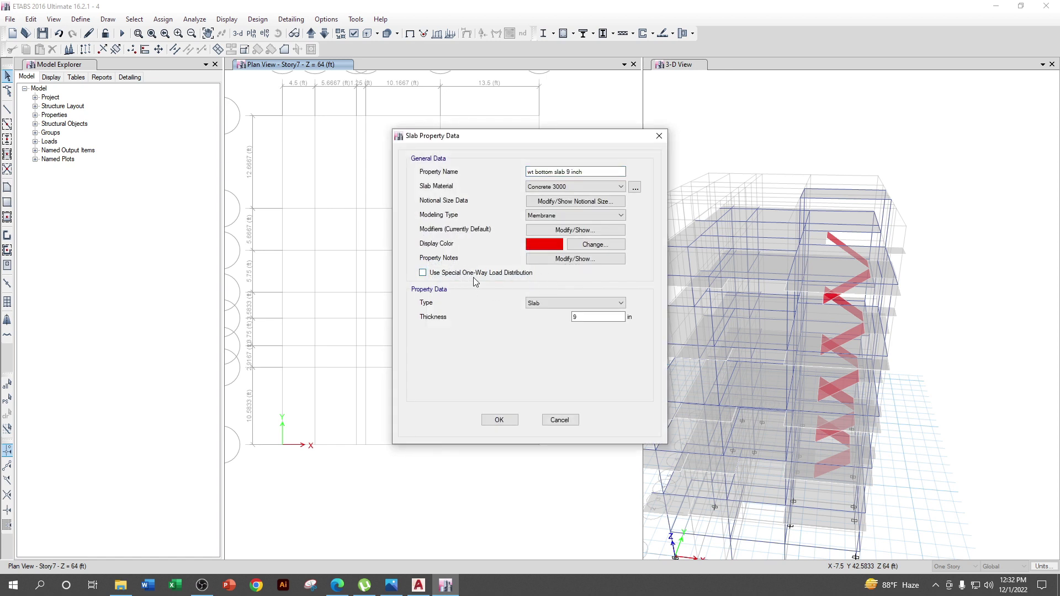
pyautogui.click(507, 419)
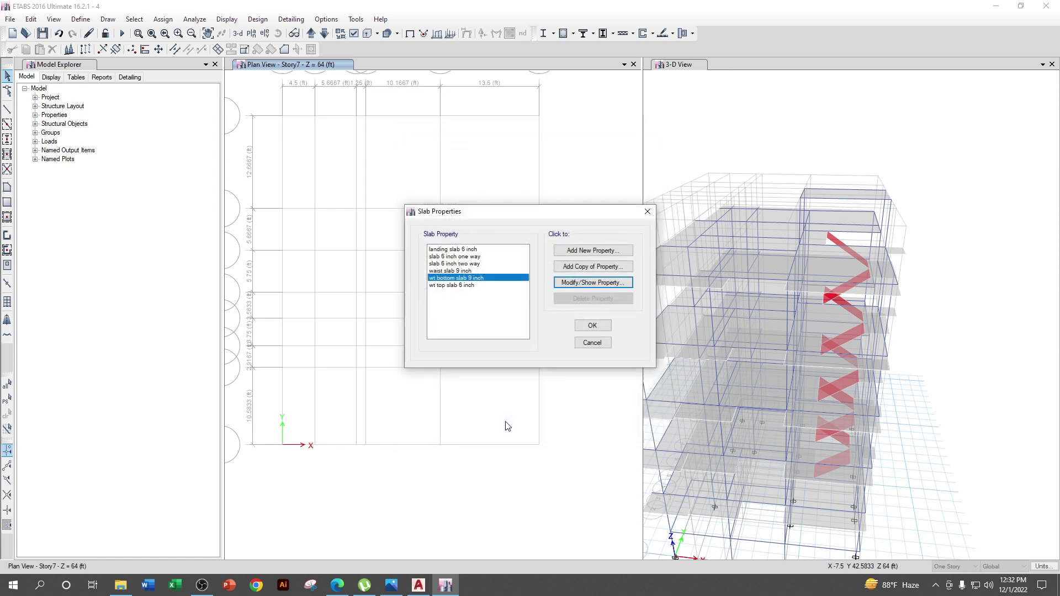
# - Turn off special one-way load distribution for the "wt top slab 6 inch" slab property and save the model
pyautogui.click(471, 285)
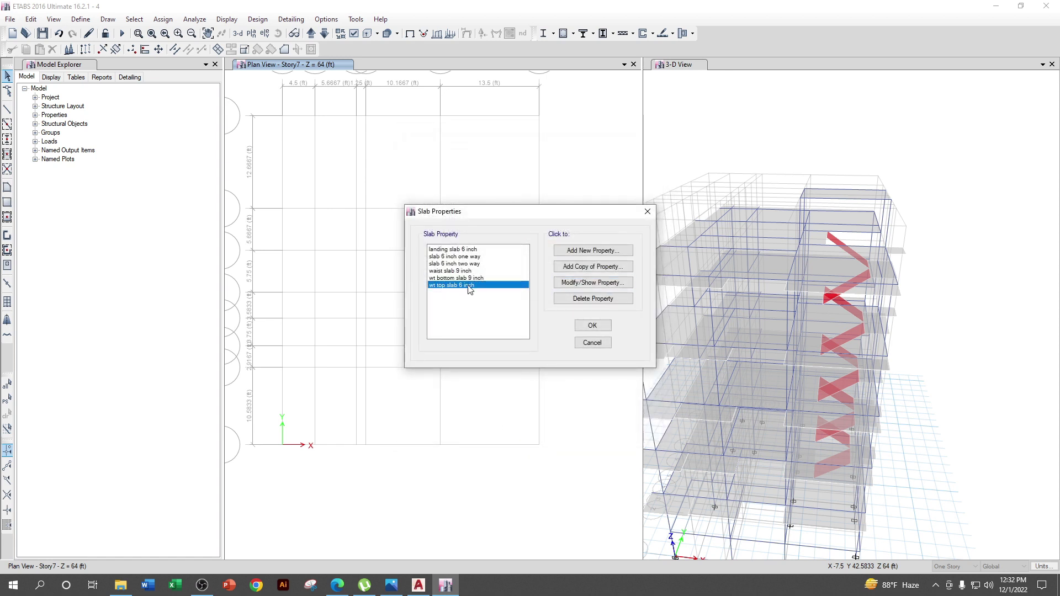
pyautogui.click(582, 284)
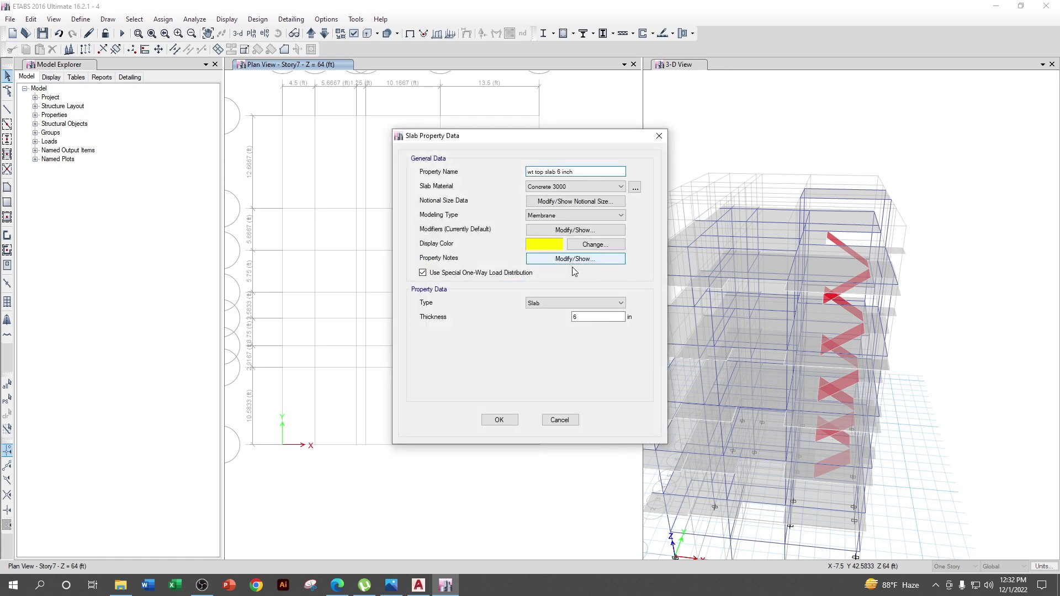
pyautogui.click(454, 273)
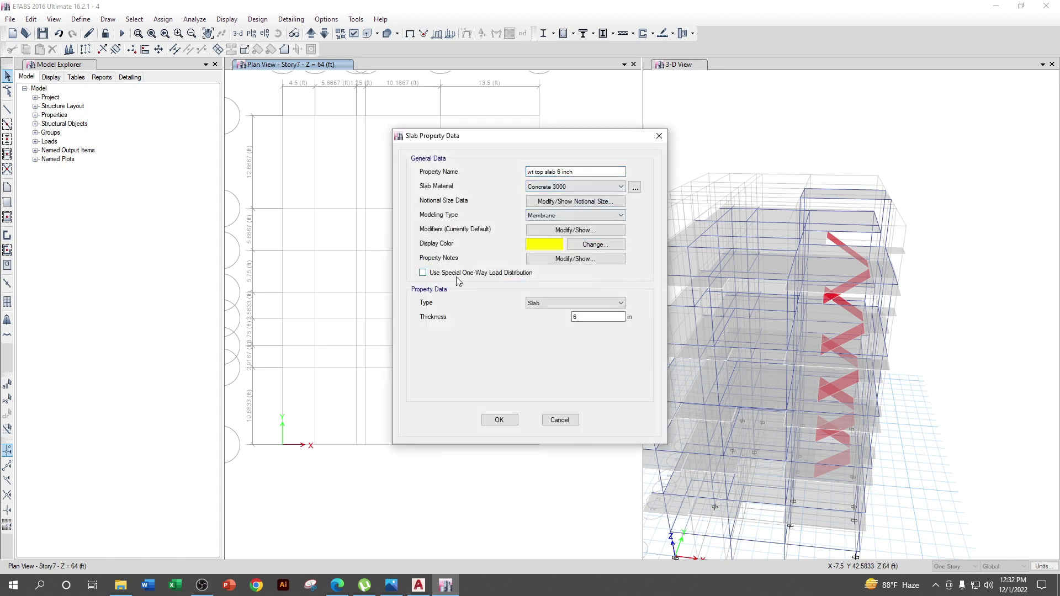
pyautogui.click(499, 420)
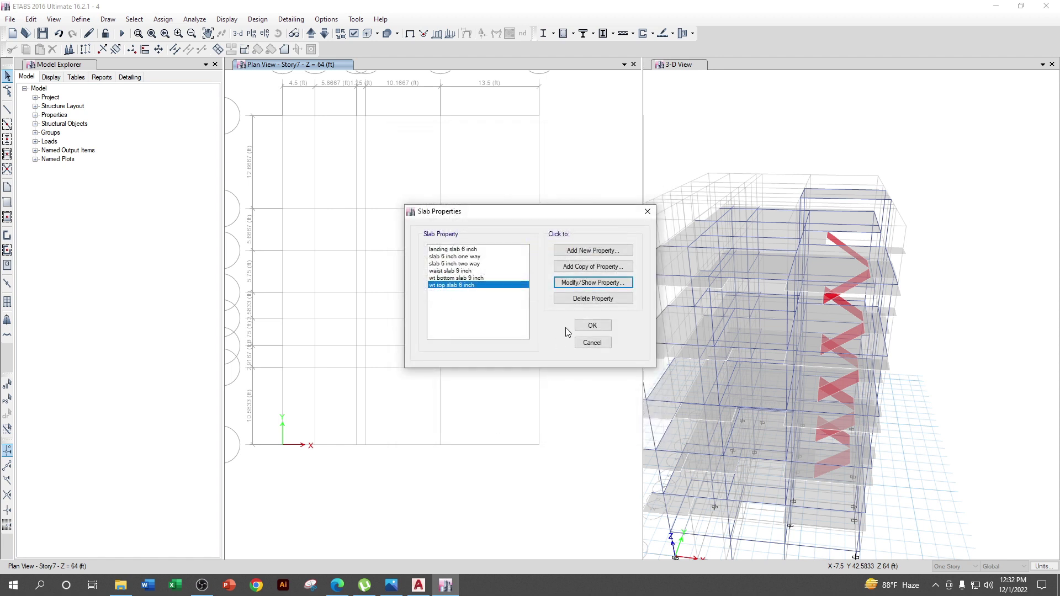
pyautogui.click(576, 328)
pyautogui.scroll(-3, 579, 331)
pyautogui.scroll(3, 574, 330)
pyautogui.scroll(-3, 573, 330)
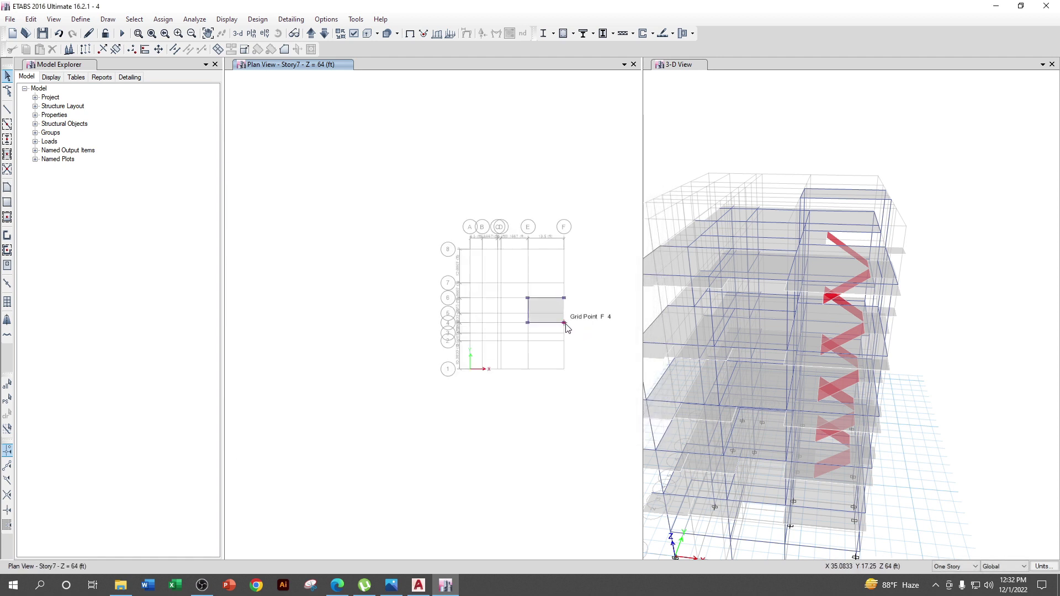
pyautogui.click(43, 34)
# - Draw a "Beam 12 by 18 for Y direction" on Story7 along grid line F between grid lines 6 and 4
pyautogui.scroll(4, 466, 321)
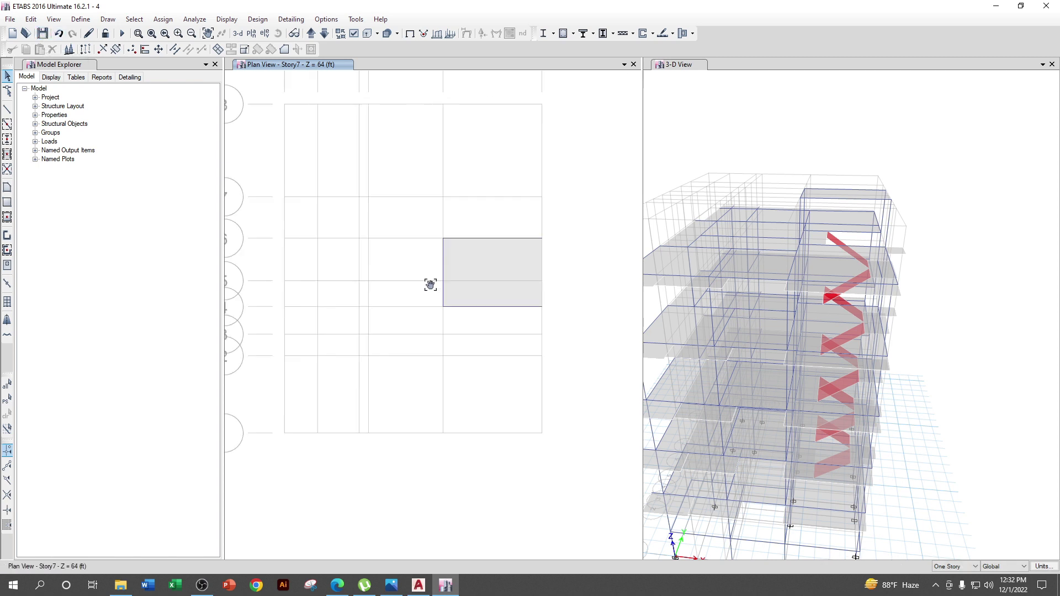
pyautogui.click(8, 111)
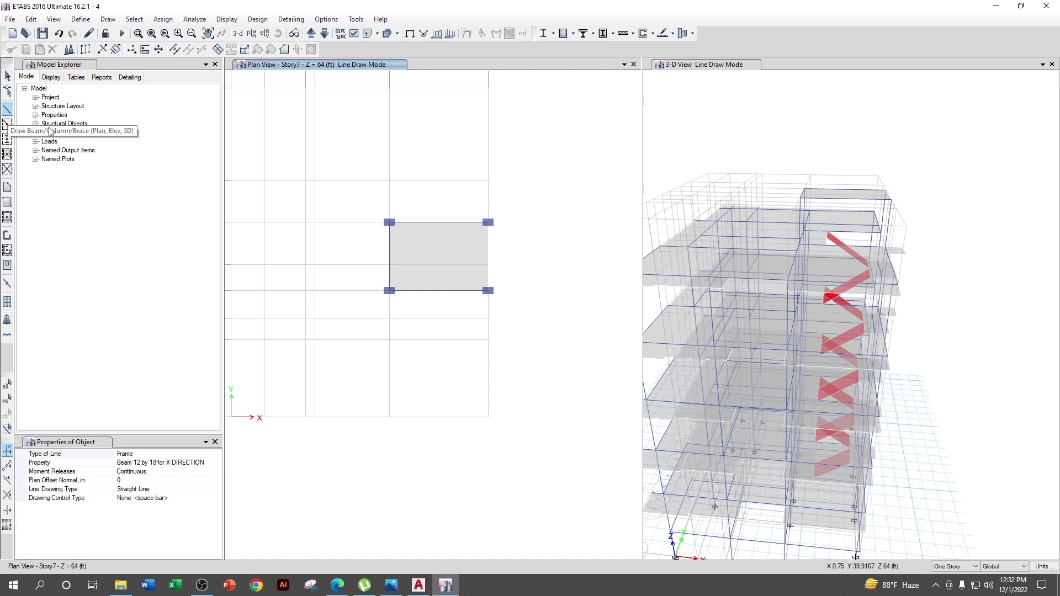
pyautogui.click(211, 465)
pyautogui.click(218, 464)
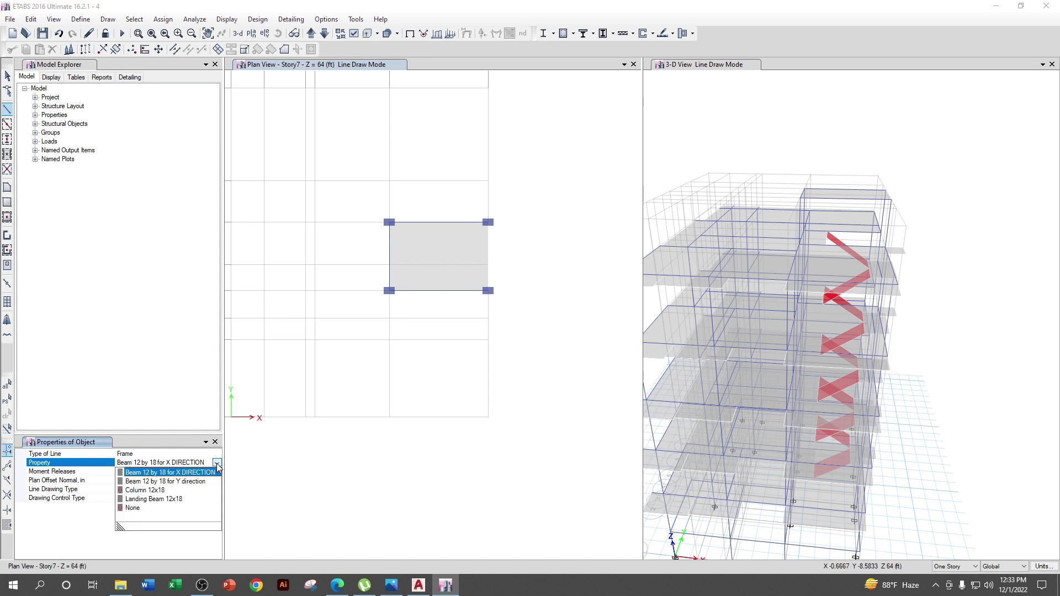
pyautogui.click(191, 482)
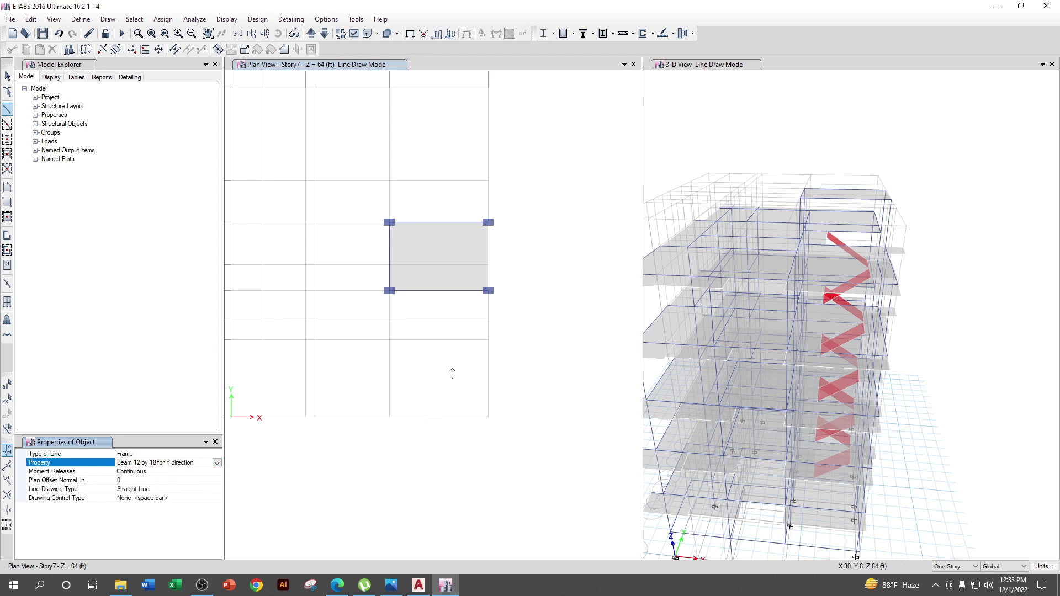
pyautogui.scroll(4, 486, 238)
pyautogui.click(492, 193)
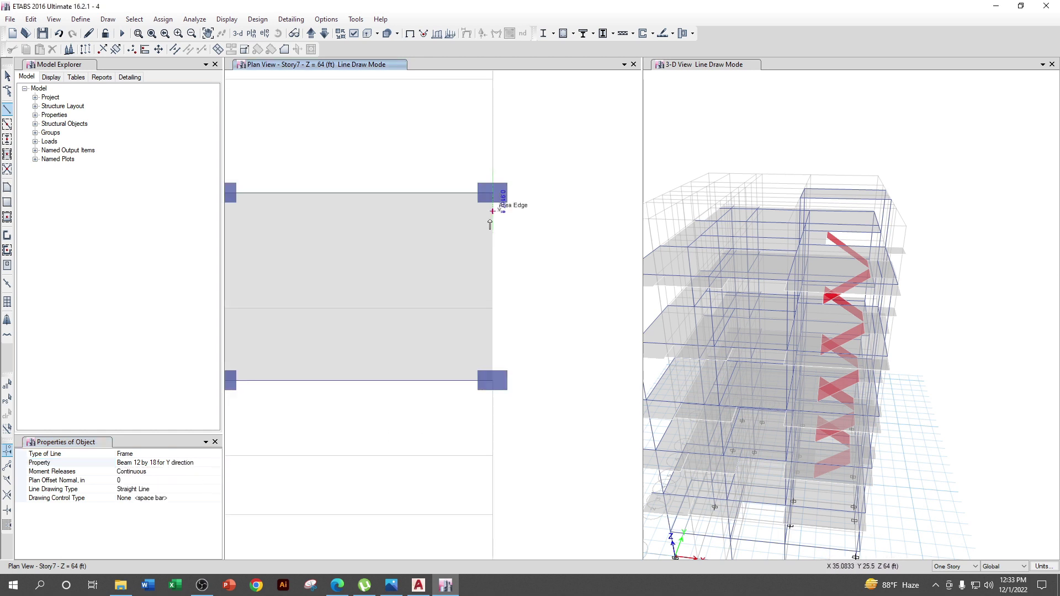
pyautogui.click(493, 381)
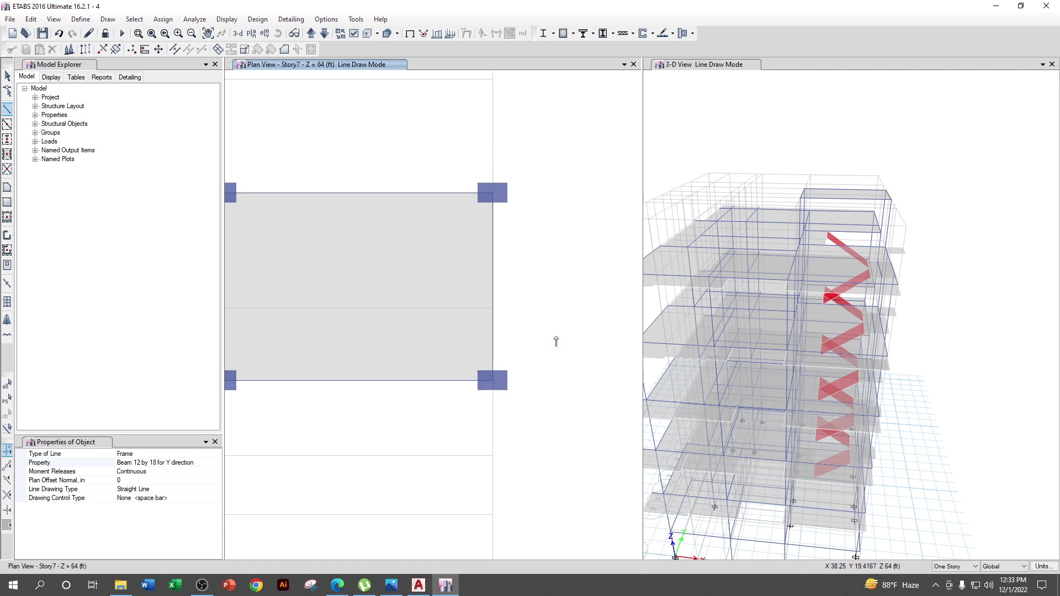
pyautogui.click(7, 75)
pyautogui.scroll(-4, 504, 267)
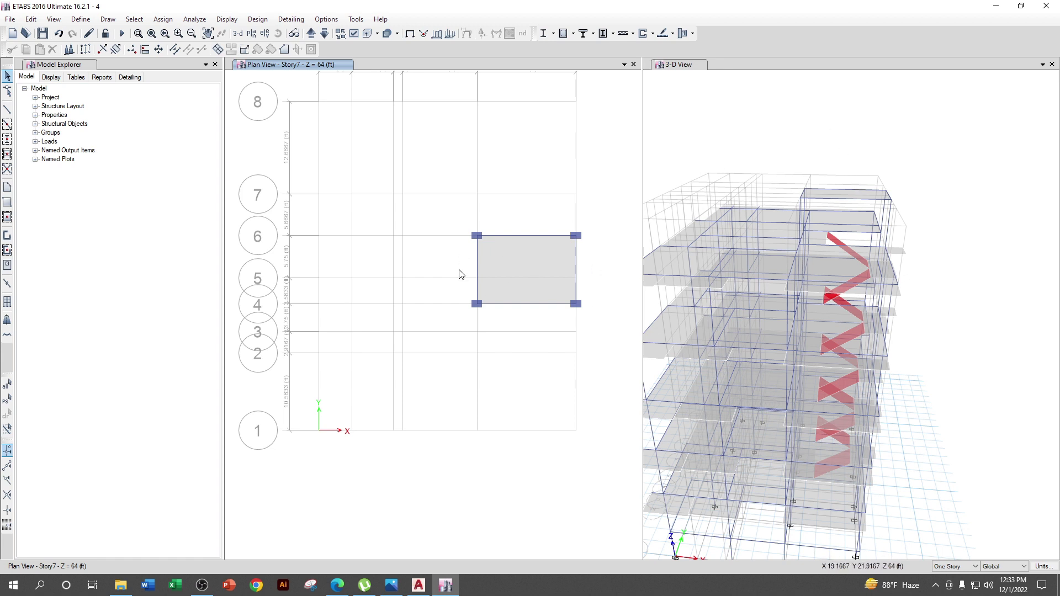
# - Add one 7 ft story above Story7, replicated from Story7 and keeping the existing story heights
pyautogui.click(32, 20)
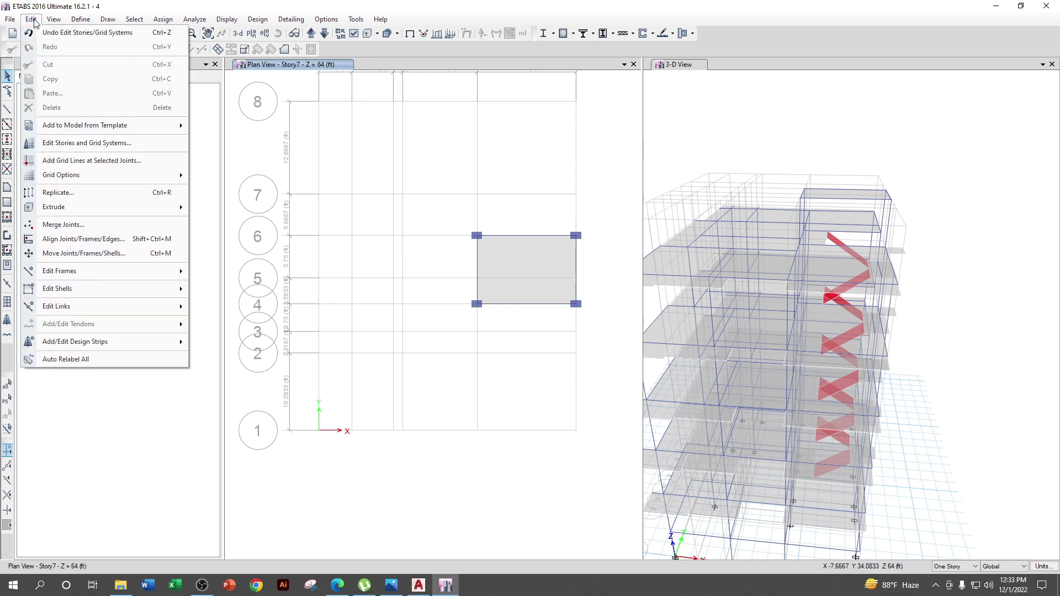
pyautogui.click(50, 141)
pyautogui.click(607, 177)
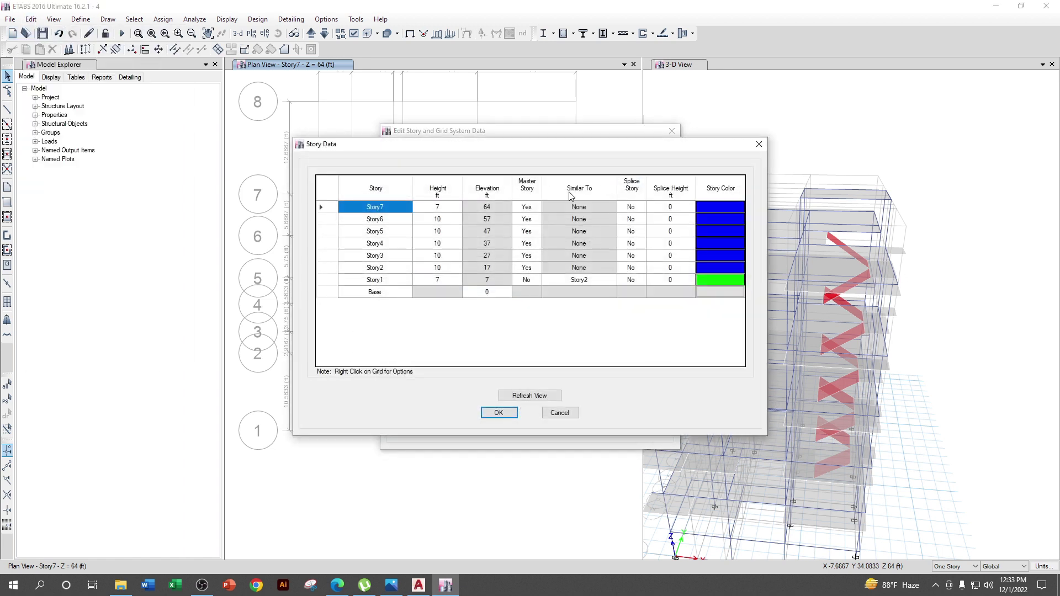
pyautogui.rightClick(323, 207)
pyautogui.moveTo(389, 241)
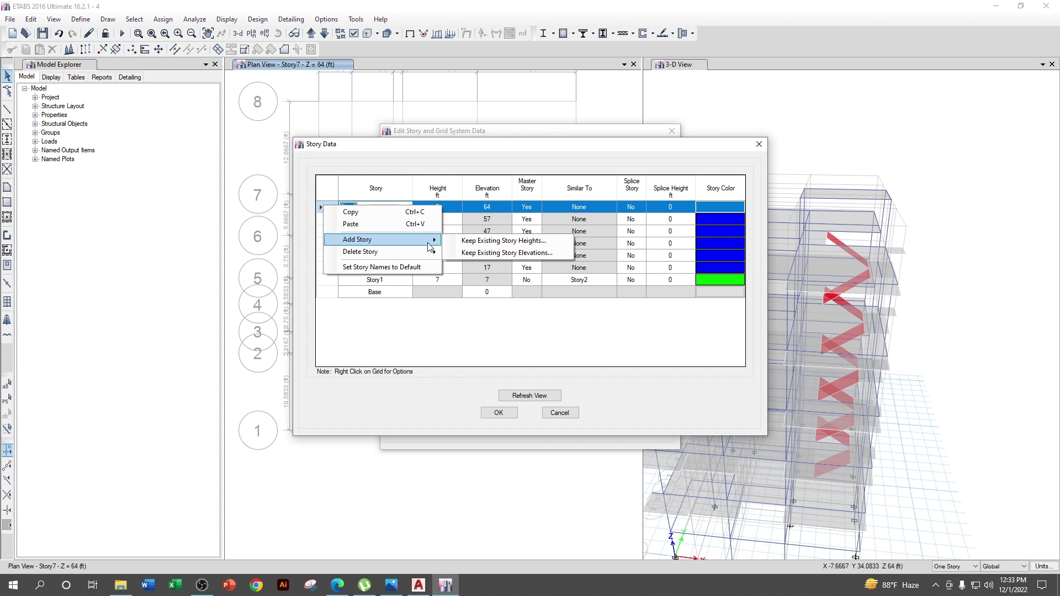
pyautogui.click(503, 244)
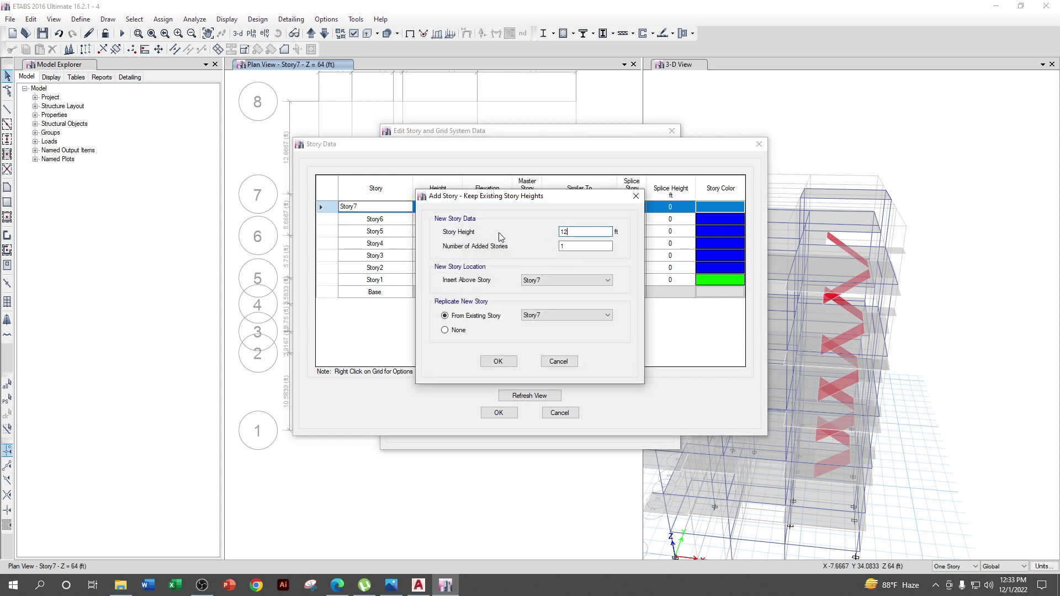
pyautogui.write('7')
pyautogui.click(498, 362)
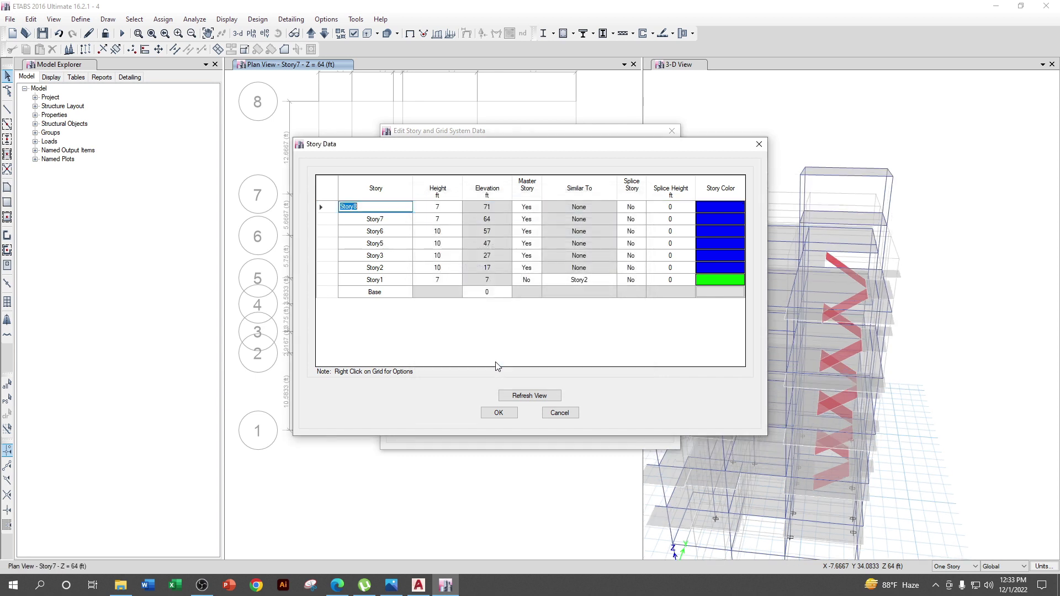
pyautogui.click(518, 398)
pyautogui.click(508, 414)
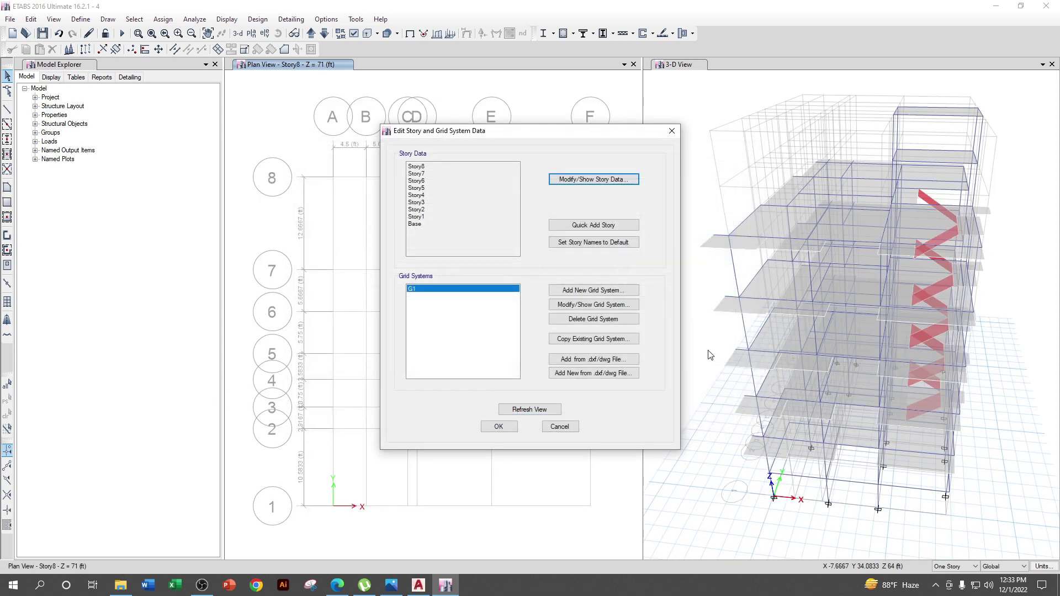
pyautogui.click(514, 425)
# - Delete the existing "wt side wall" wall property
pyautogui.keyDown('shift'); pyautogui.moveTo(926, 496); pyautogui.dragTo(860, 493, button='middle'); pyautogui.keyUp('shift')
pyautogui.scroll(5, 872, 124)
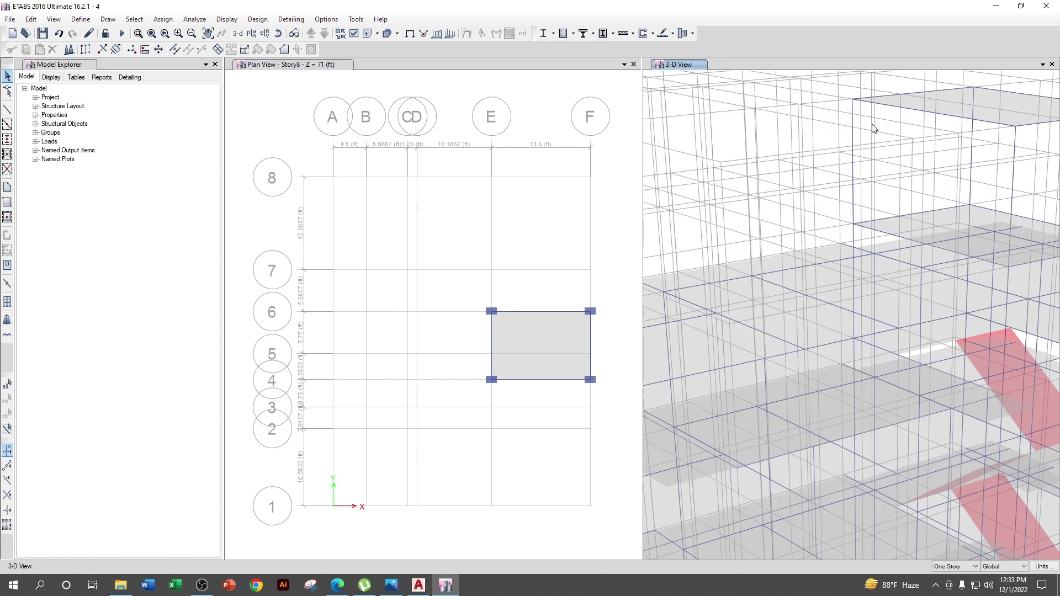
pyautogui.scroll(-5, 855, 114)
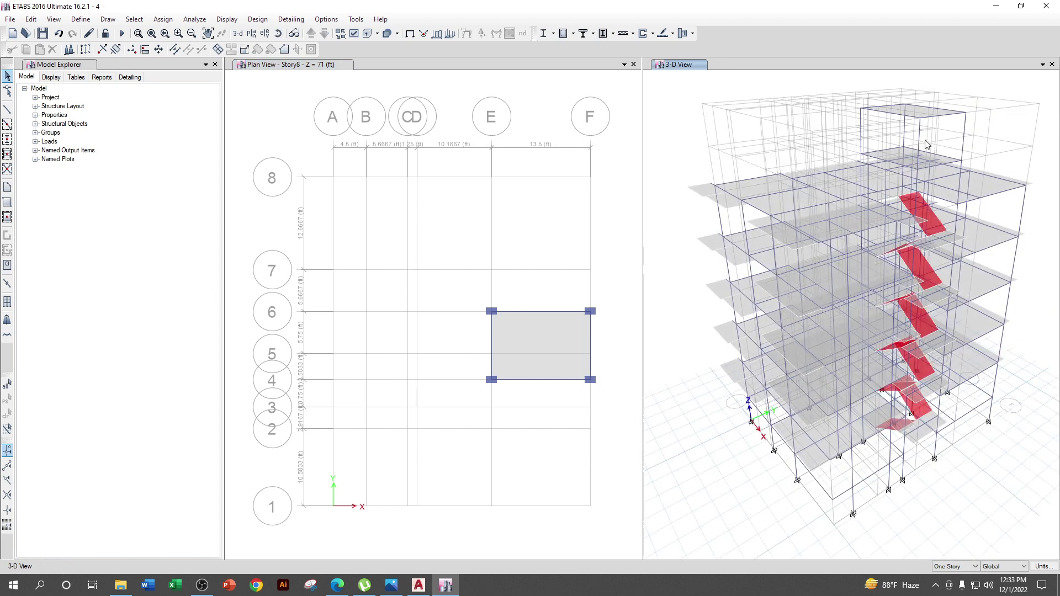
pyautogui.click(81, 18)
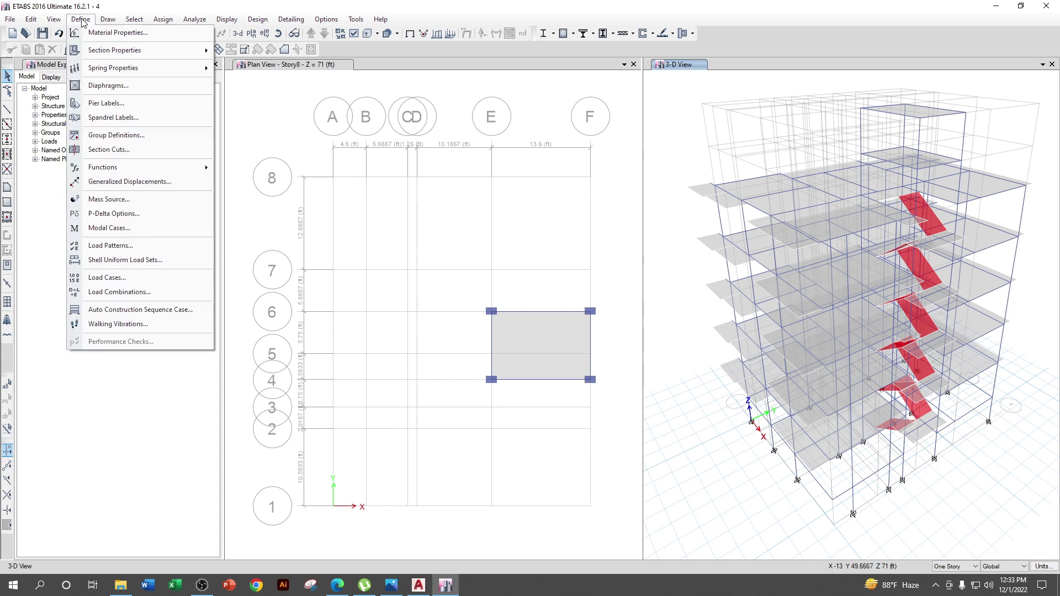
pyautogui.moveTo(109, 55)
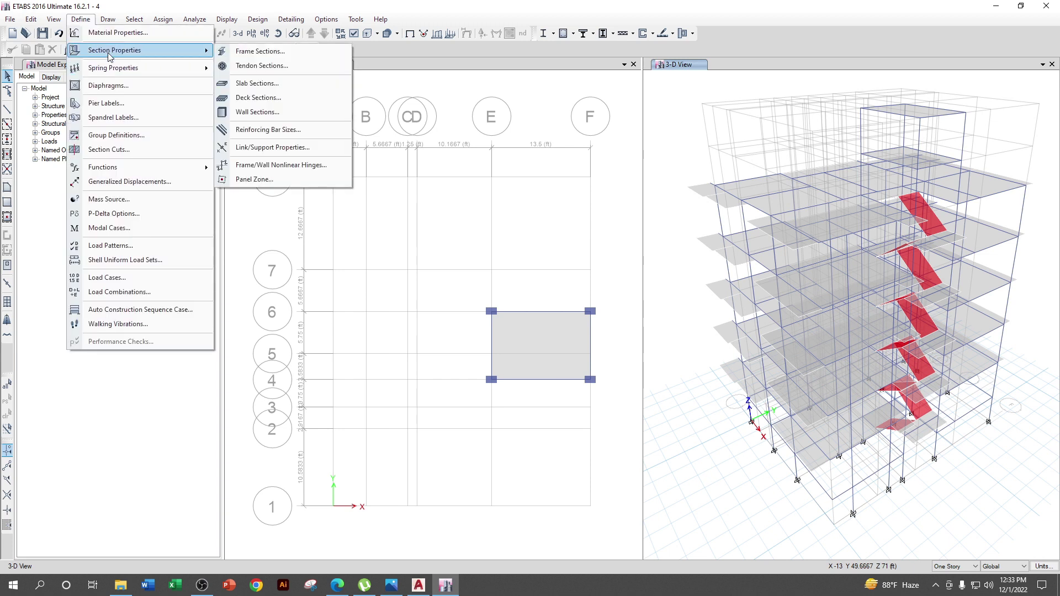
pyautogui.click(276, 109)
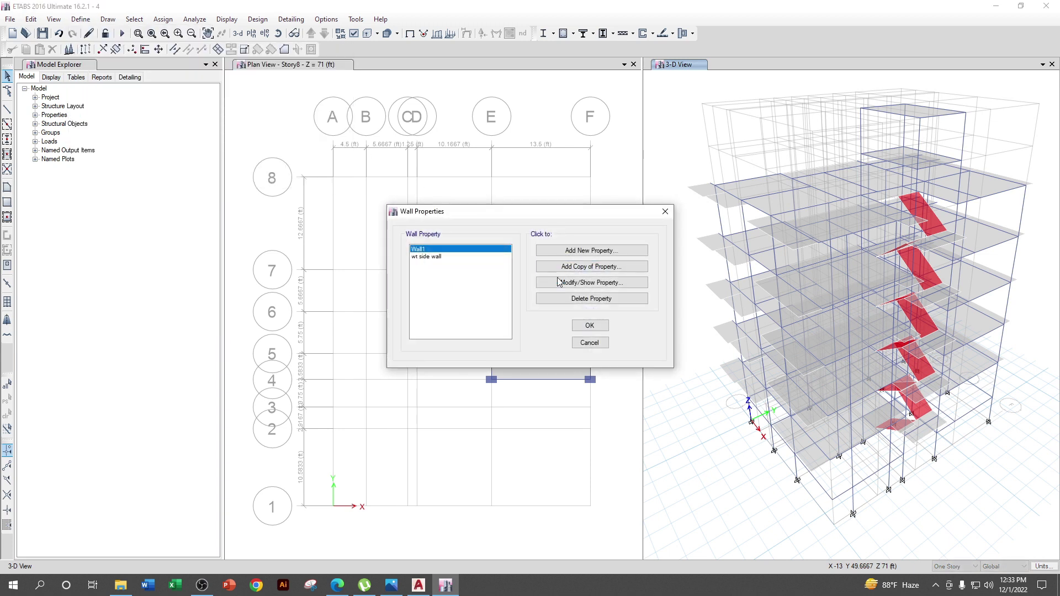
pyautogui.click(434, 257)
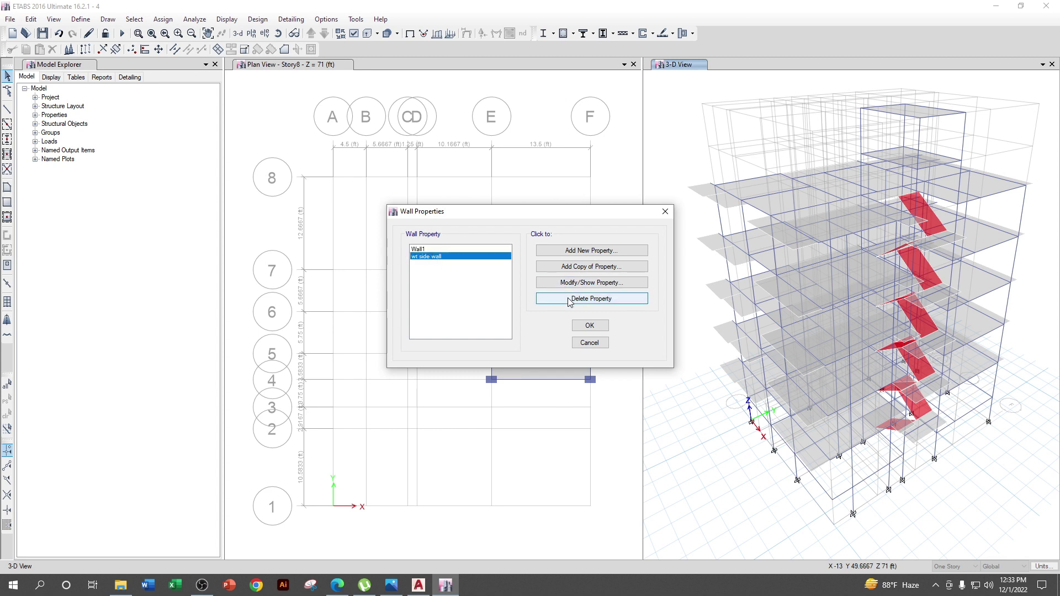
pyautogui.click(591, 298)
pyautogui.click(564, 329)
# - Add a new wall property named "wt side wall" with Concrete 3000 as its material
pyautogui.click(591, 254)
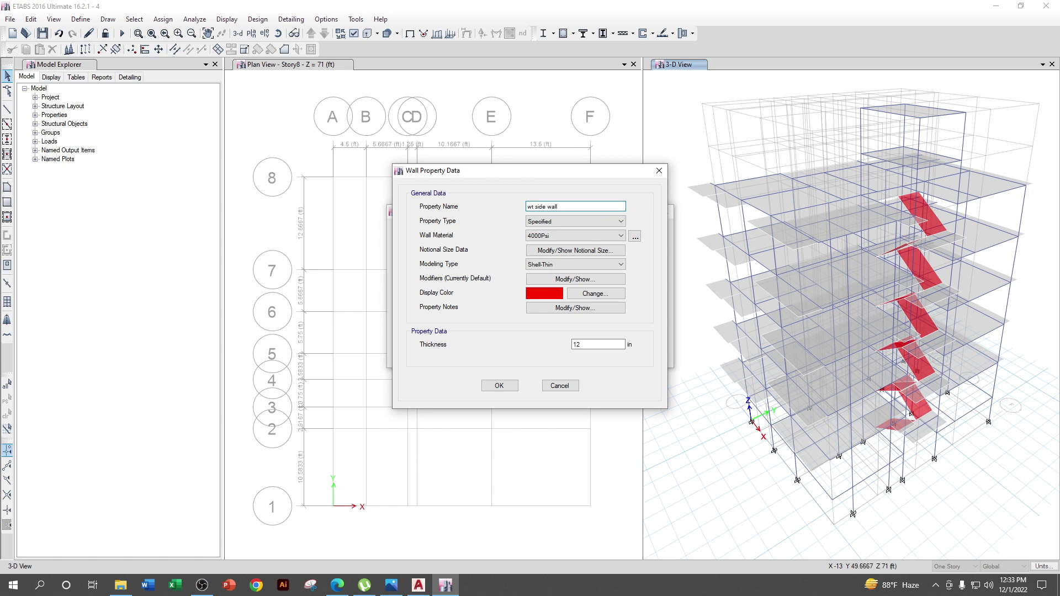
pyautogui.click(558, 236)
pyautogui.click(566, 274)
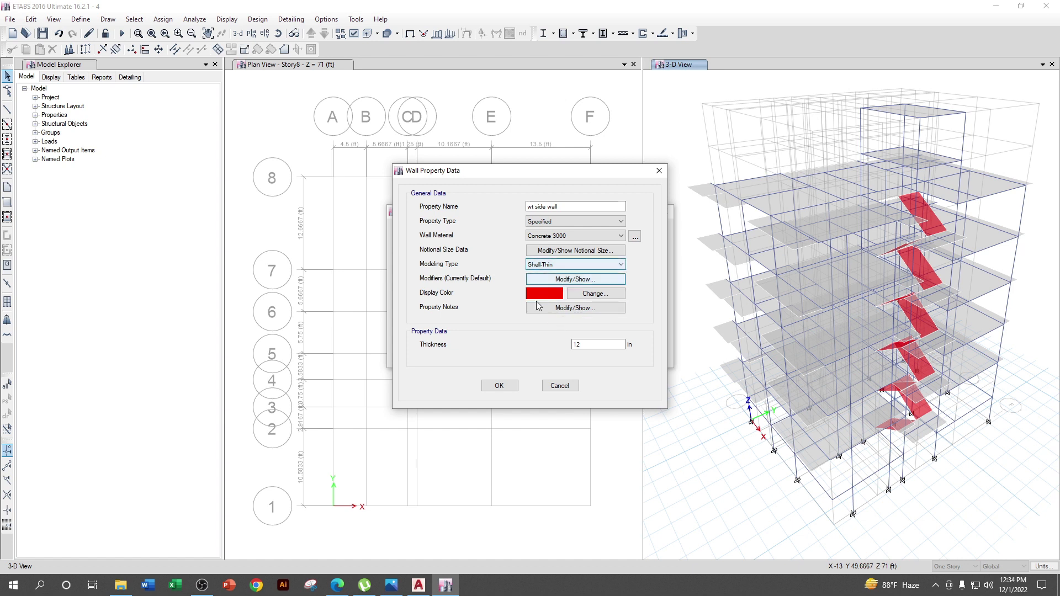
# - Set the "wt side wall" stiffness modifiers for membrane f22 and f12 and bending m11, m22 and m12 to 0.7
pyautogui.click(575, 279)
pyautogui.press('Tab')
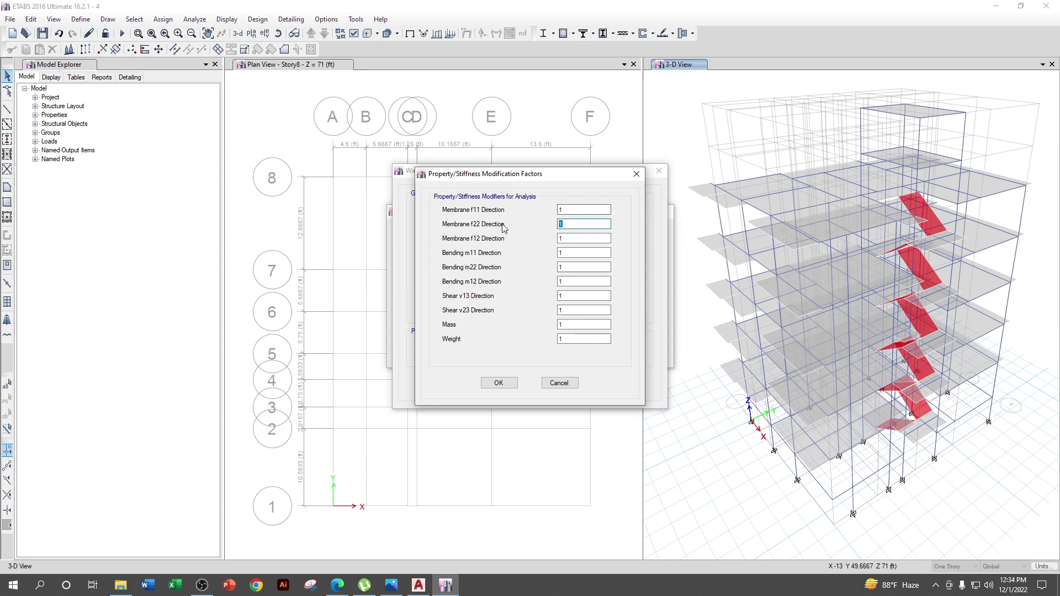
pyautogui.write('.7')
pyautogui.press('Tab')
pyautogui.write('.7')
pyautogui.press('Tab')
pyautogui.write('.7')
pyautogui.press('Tab')
pyautogui.write('.7')
pyautogui.press('Tab')
pyautogui.write('.7')
pyautogui.click(498, 382)
# - Set the "wt side wall" thickness to 10 in and accept the wall property definitions
pyautogui.click(603, 346)
pyautogui.press('BackSpace')
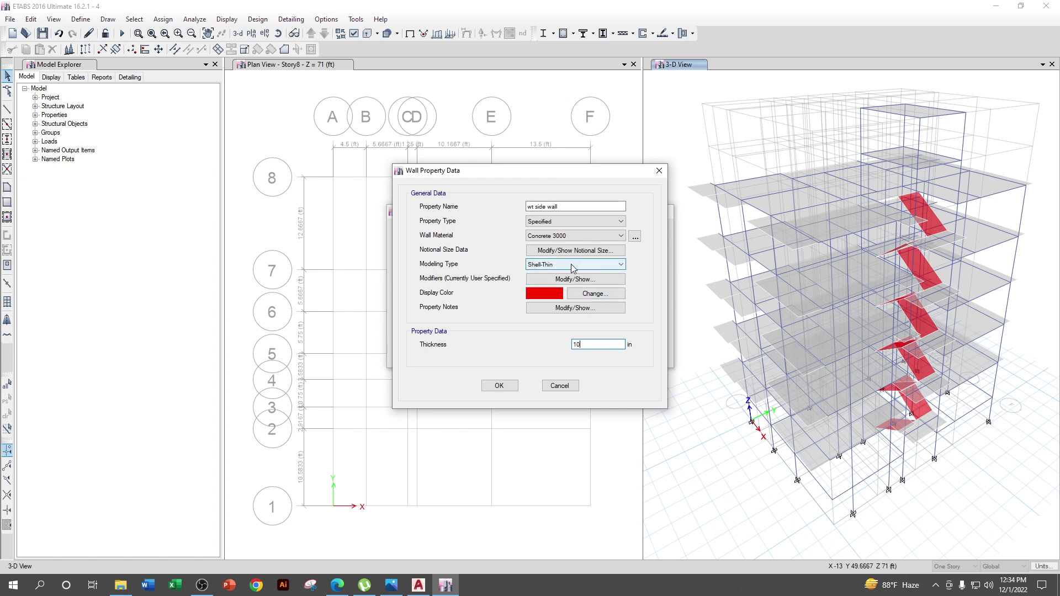
pyautogui.click(500, 386)
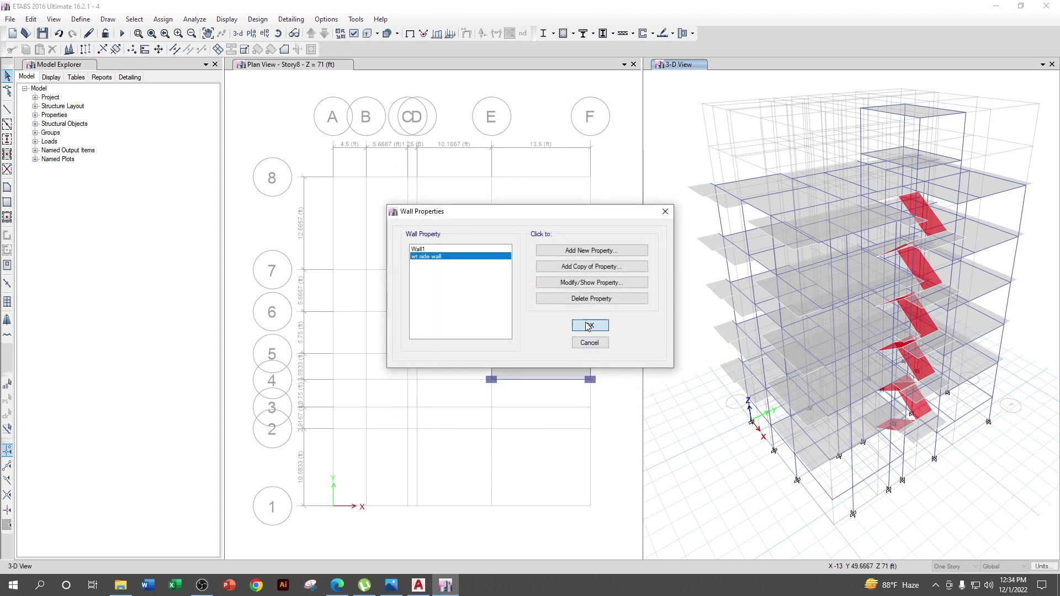
pyautogui.click(587, 325)
# - Delete the four perimeter beams around the Story8 slab between grid lines E–F and 4–6
pyautogui.click(302, 165)
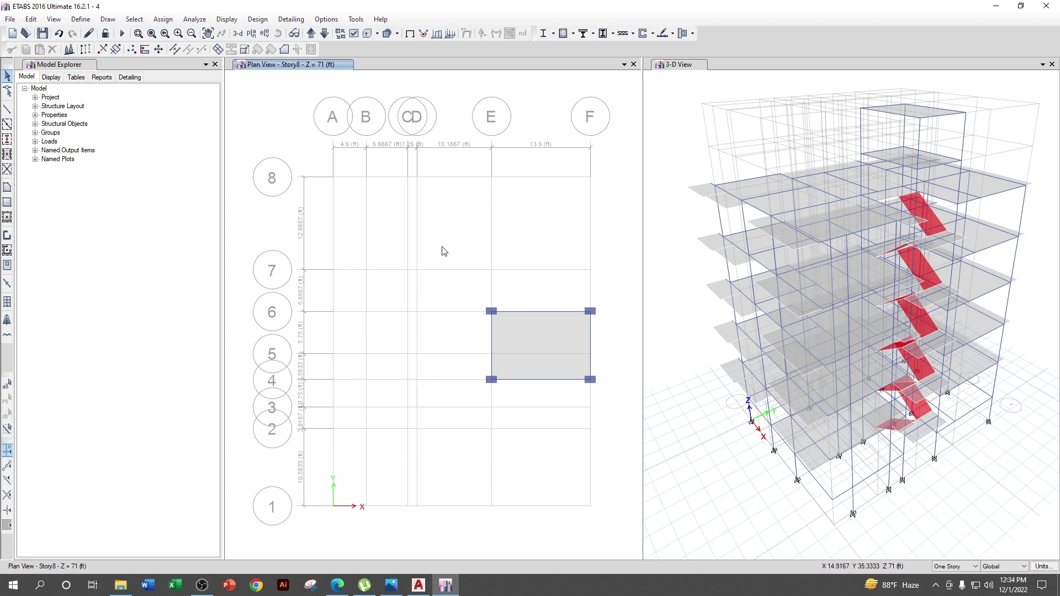
pyautogui.moveTo(440, 248); pyautogui.dragTo(425, 199, button='middle')
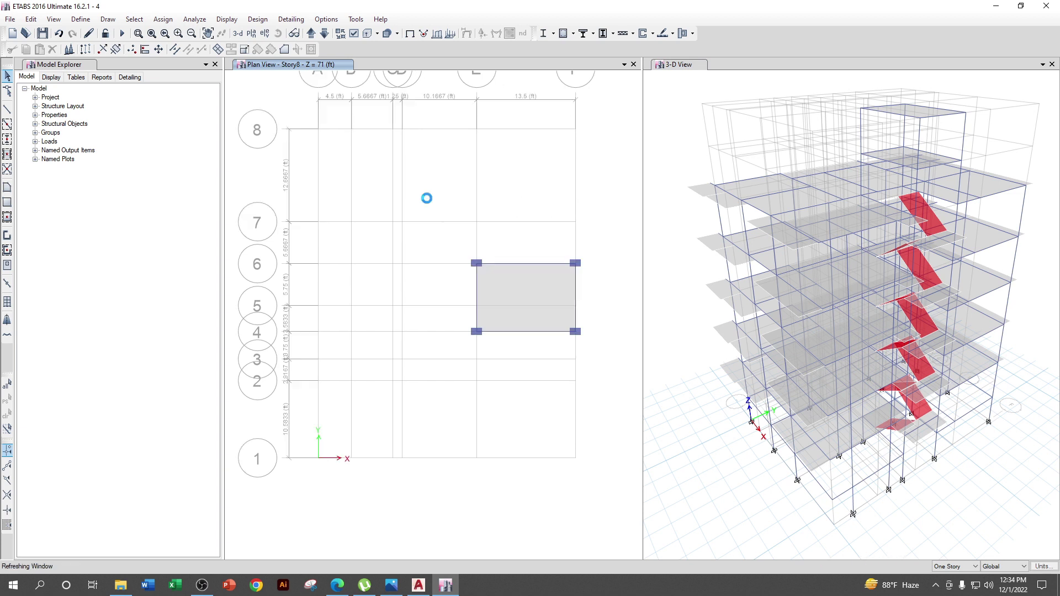
pyautogui.click(551, 264)
pyautogui.click(576, 280)
pyautogui.click(557, 332)
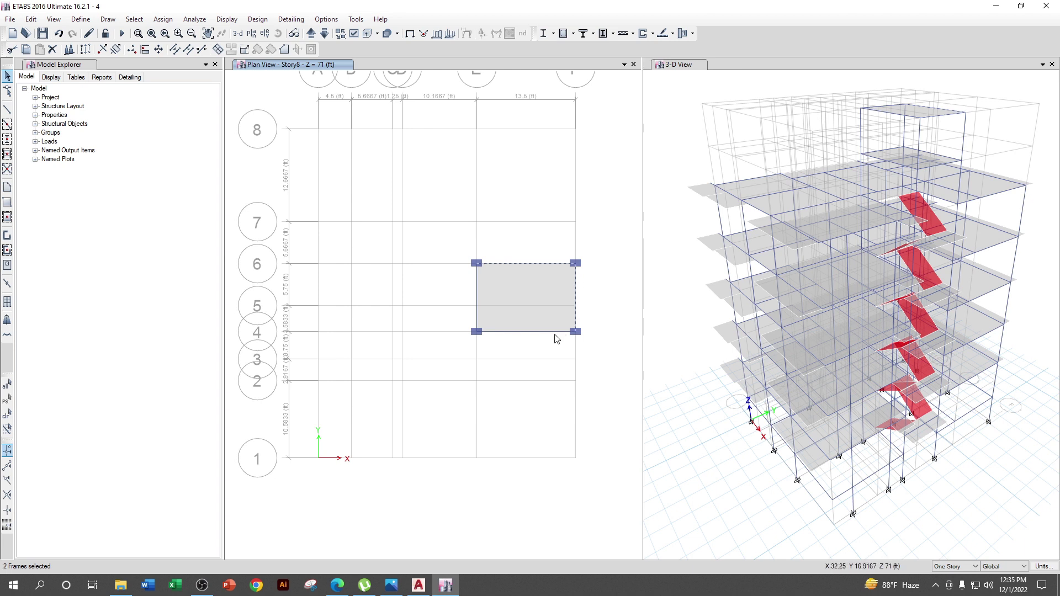
pyautogui.click(476, 297)
pyautogui.press('Delete')
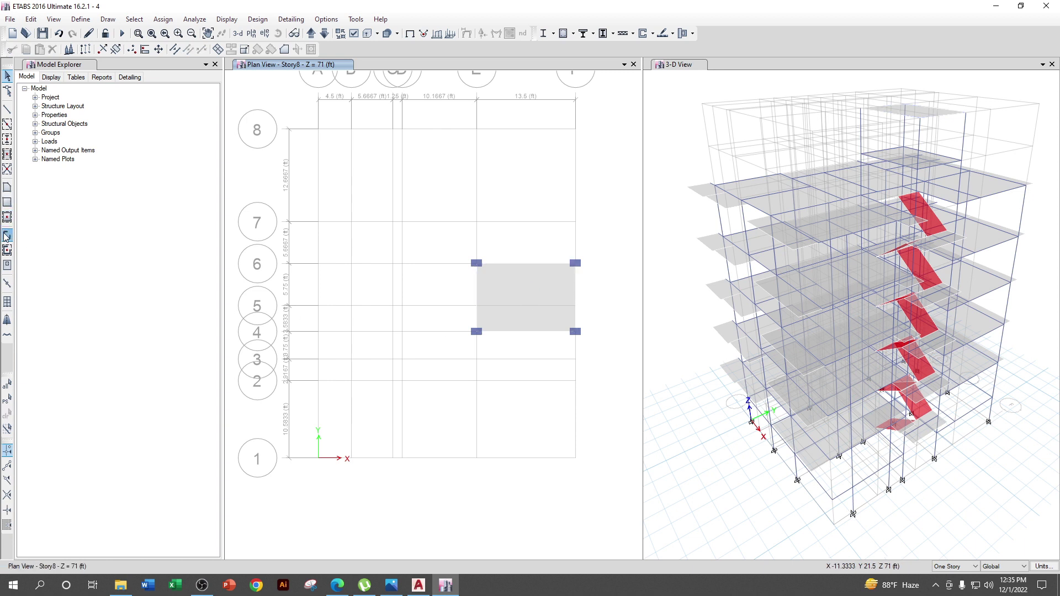
# - Start drawing walls with the "wt side wall" property and automatic pier/spandrel IDs turned on
pyautogui.click(6, 237)
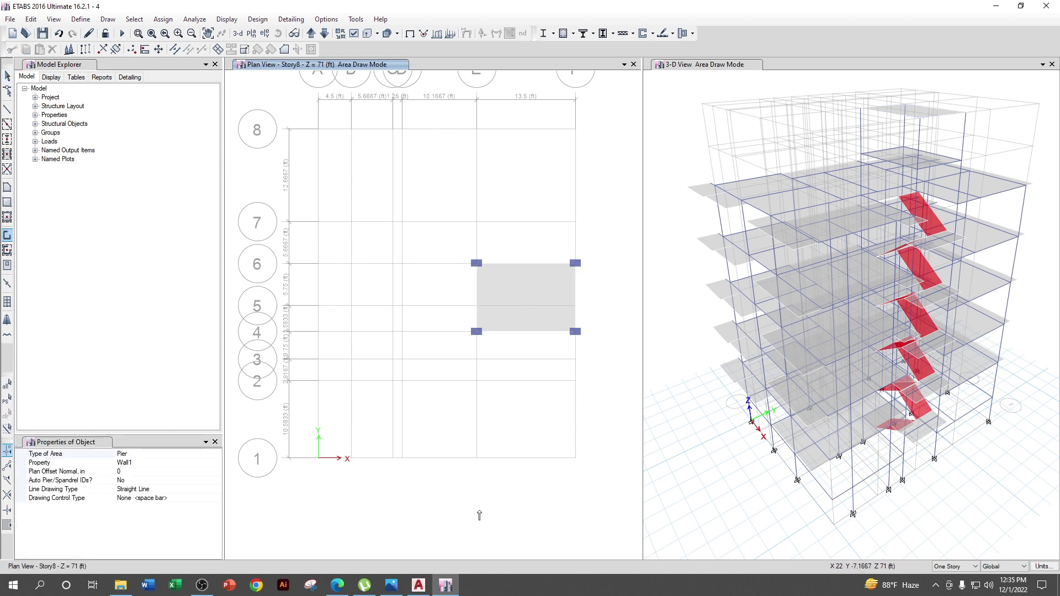
pyautogui.click(209, 463)
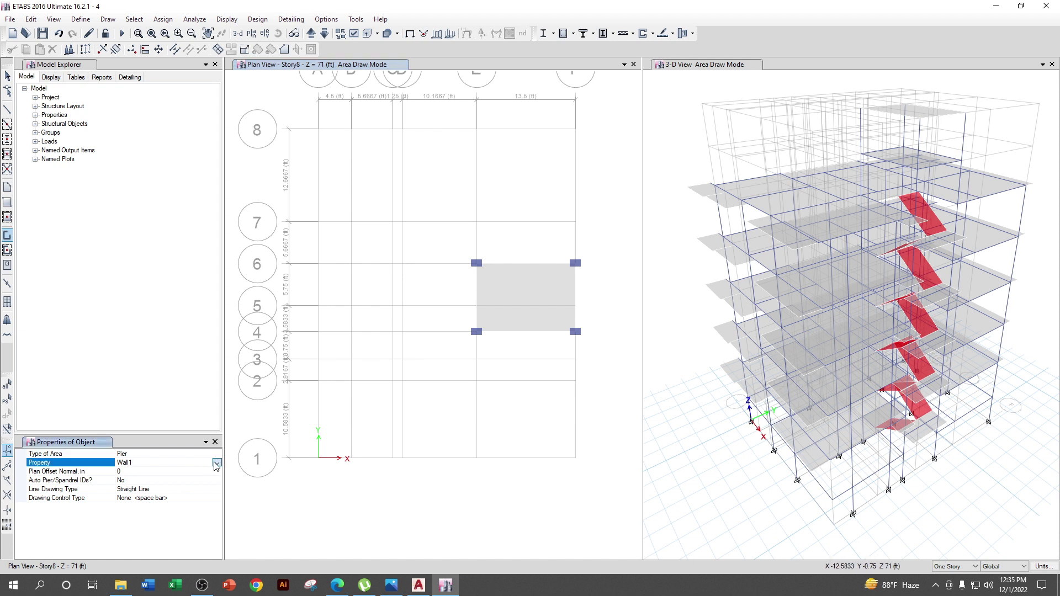
pyautogui.click(217, 464)
pyautogui.click(131, 493)
pyautogui.click(140, 480)
pyautogui.click(218, 481)
pyautogui.click(133, 498)
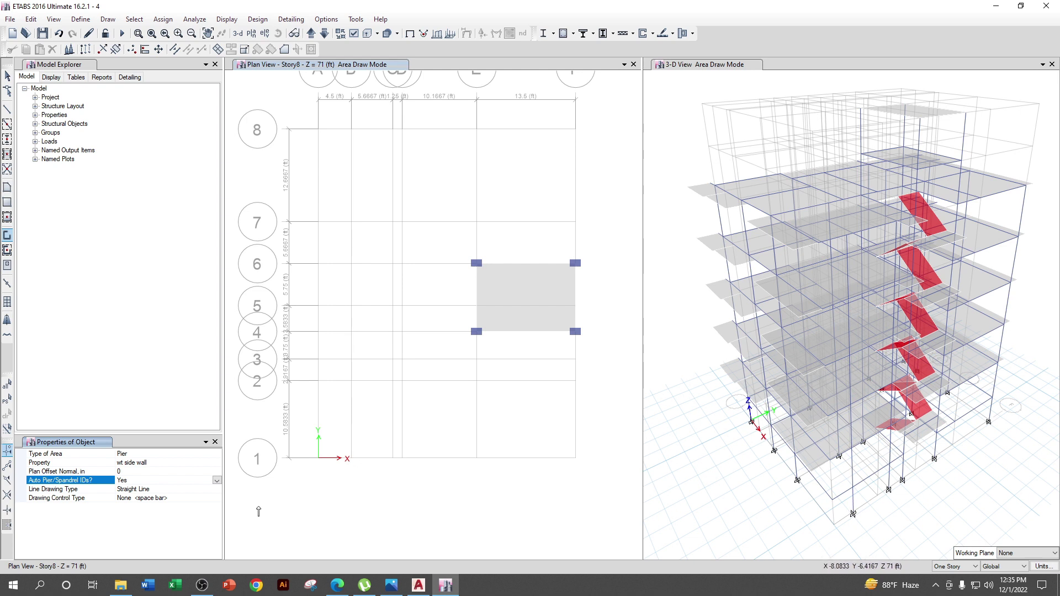
# - Draw the four water tank side walls on Story8 around the slab between grid lines E–F and 4–6
pyautogui.scroll(3, 504, 268)
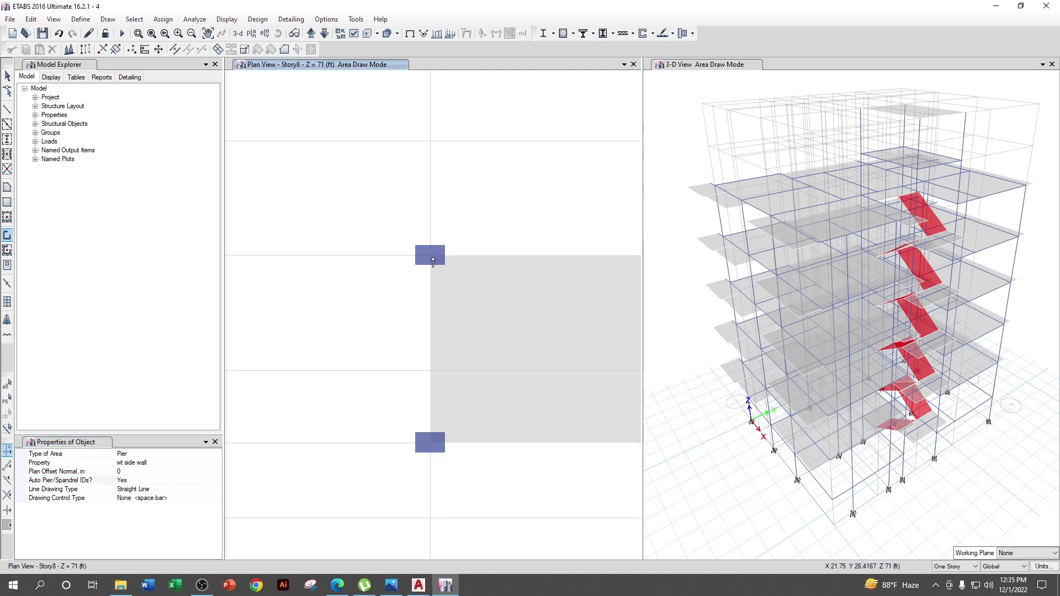
pyautogui.click(430, 256)
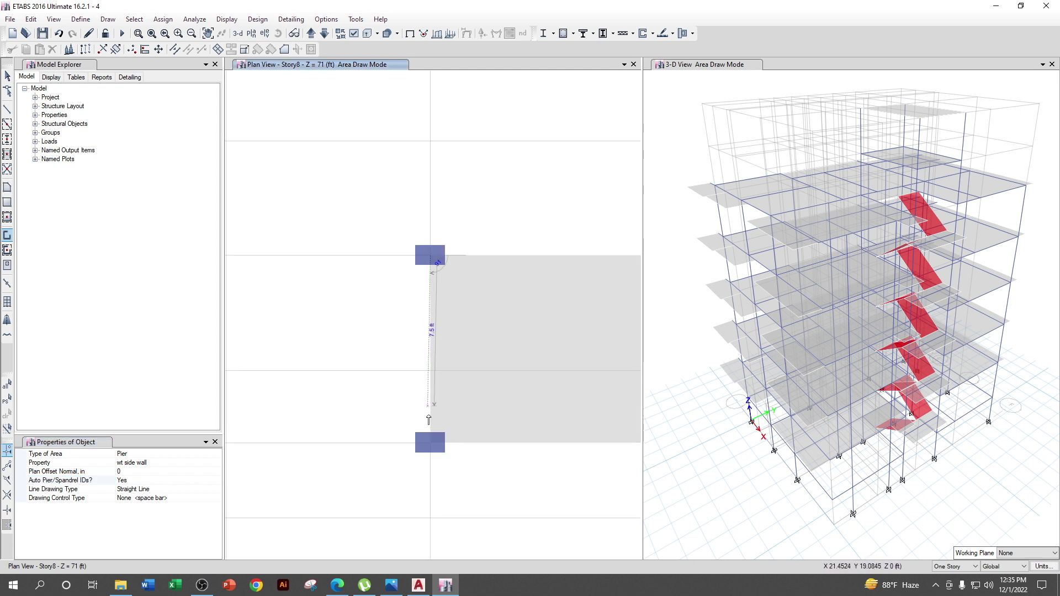
pyautogui.click(431, 445)
pyautogui.scroll(-3, 579, 440)
pyautogui.scroll(3, 574, 400)
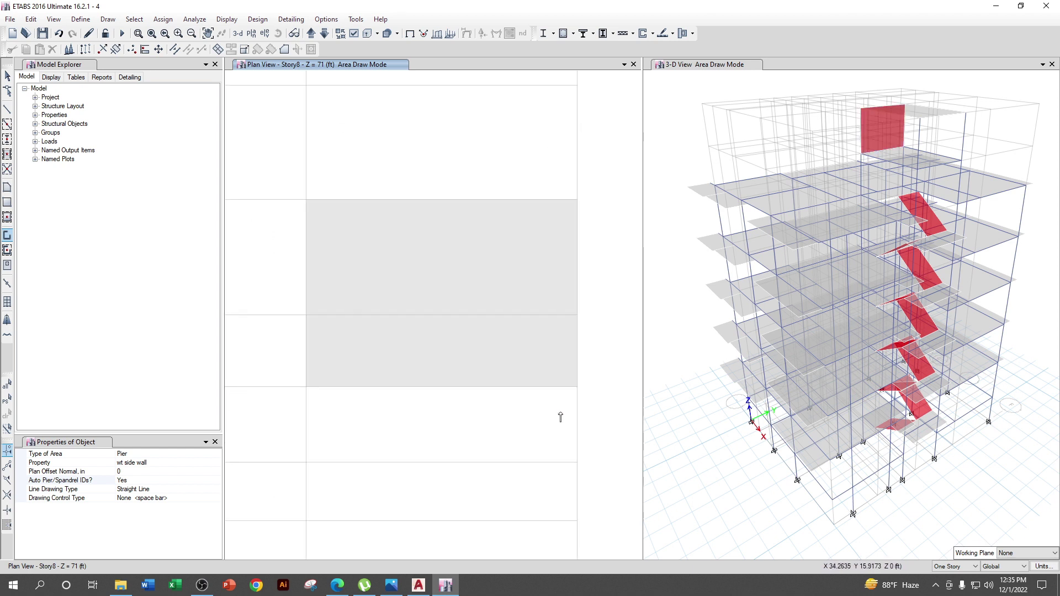
pyautogui.click(578, 388)
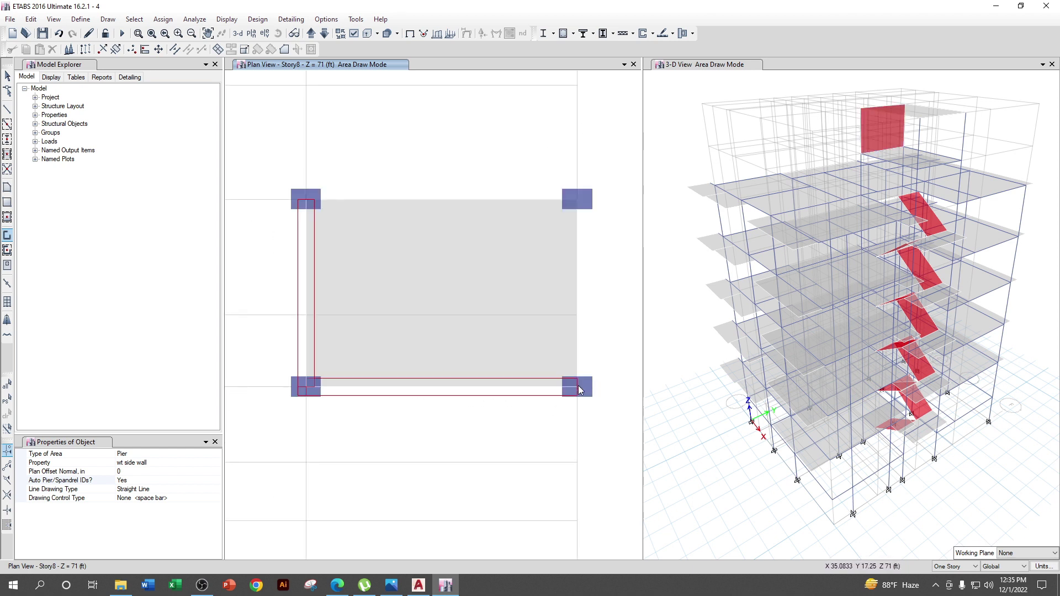
pyautogui.click(578, 200)
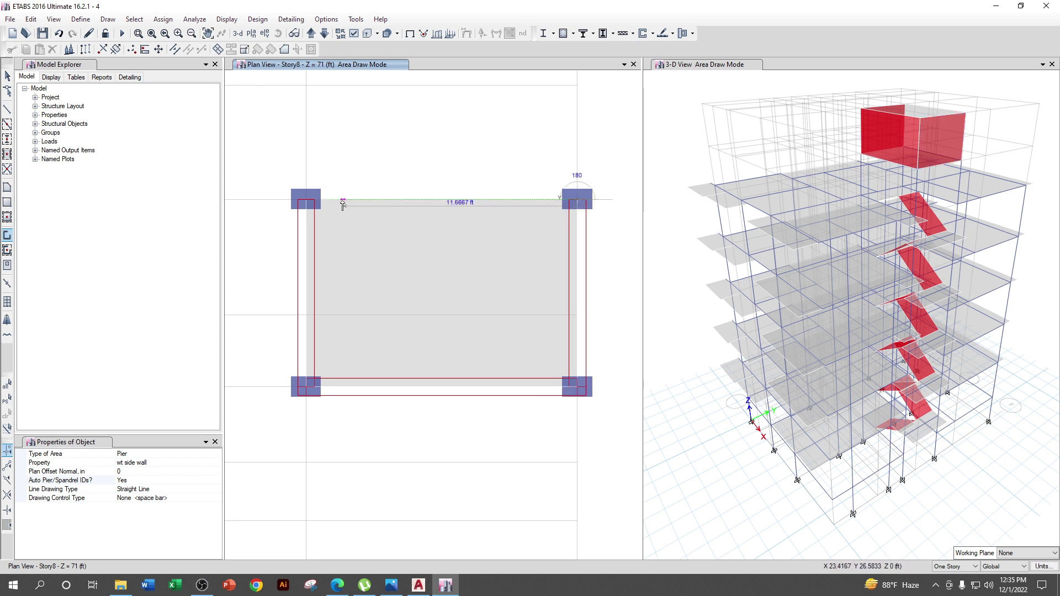
pyautogui.click(307, 200)
pyautogui.press('Return')
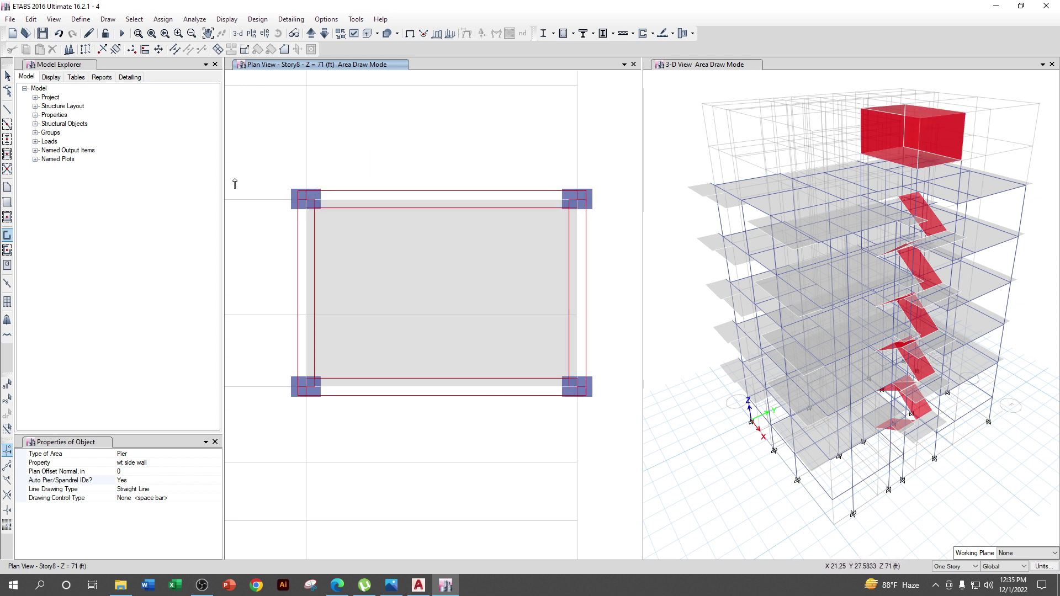
pyautogui.click(6, 82)
pyautogui.scroll(-3, 492, 189)
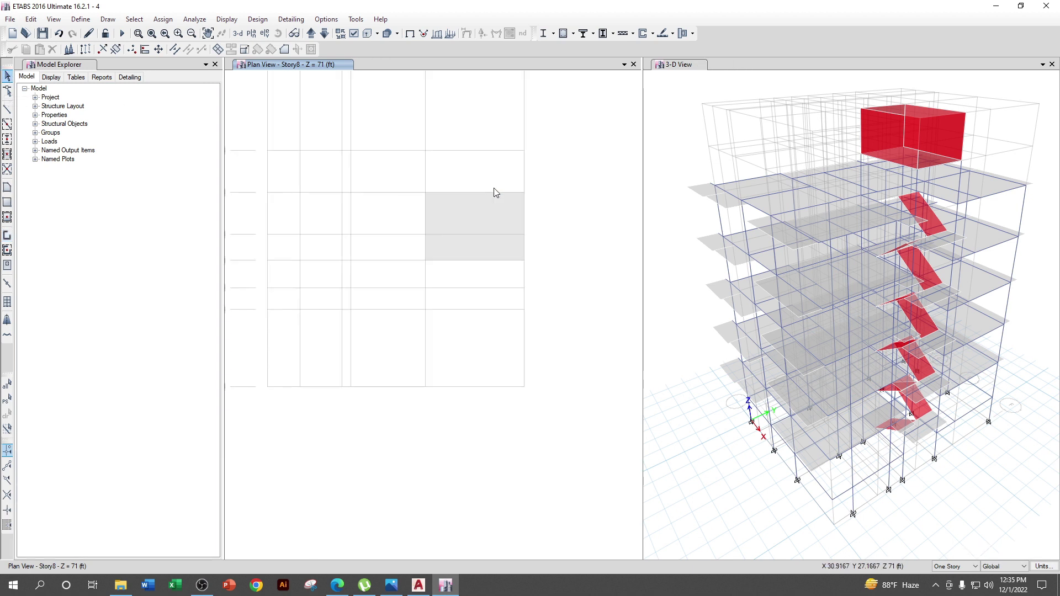
# - Bring the plan view down to Story6 and check the model with a 0.1 in length tolerance
pyautogui.click(324, 33)
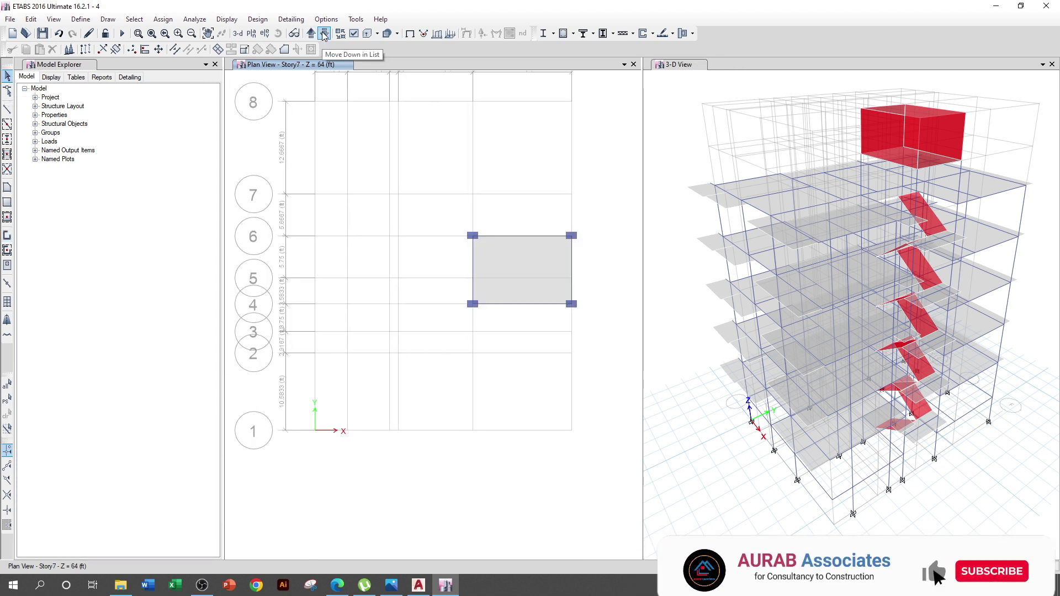
pyautogui.click(325, 33)
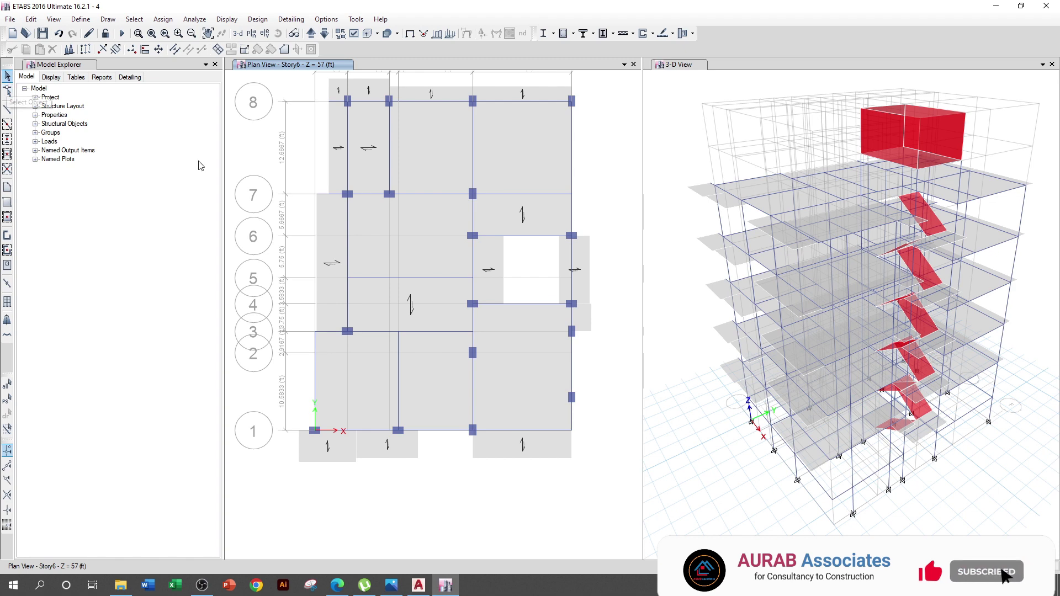
pyautogui.moveTo(816, 398)
pyautogui.keyDown('shift'); pyautogui.mouseDown(button='middle')
pyautogui.moveTo(928, 370)
pyautogui.moveTo(968, 408)
pyautogui.moveTo(789, 364)
pyautogui.moveTo(815, 390)
pyautogui.moveTo(822, 381)
pyautogui.mouseUp(button='middle'); pyautogui.keyUp('shift')
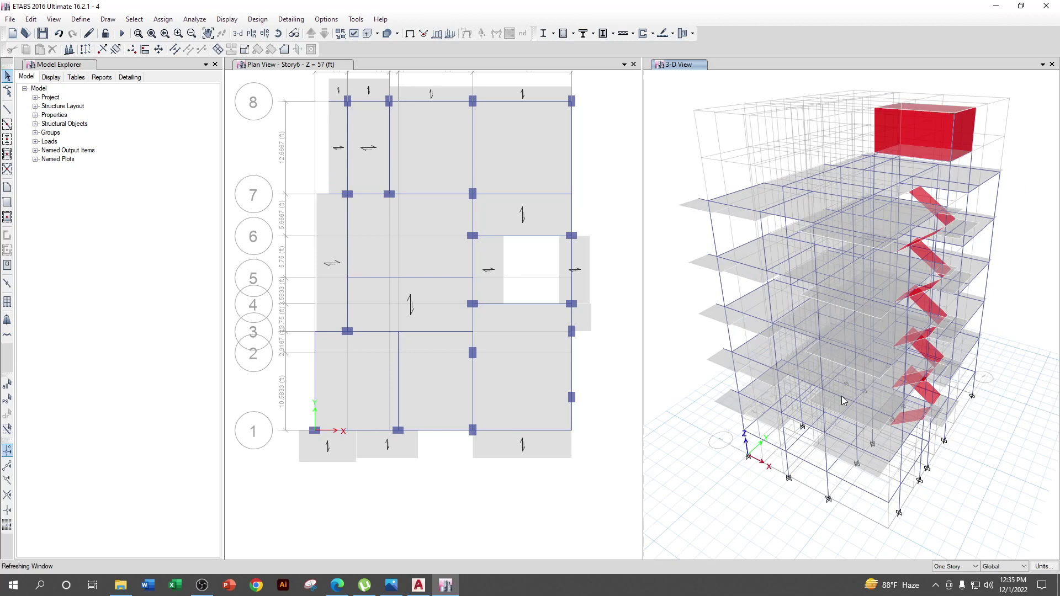
pyautogui.click(193, 19)
pyautogui.click(209, 32)
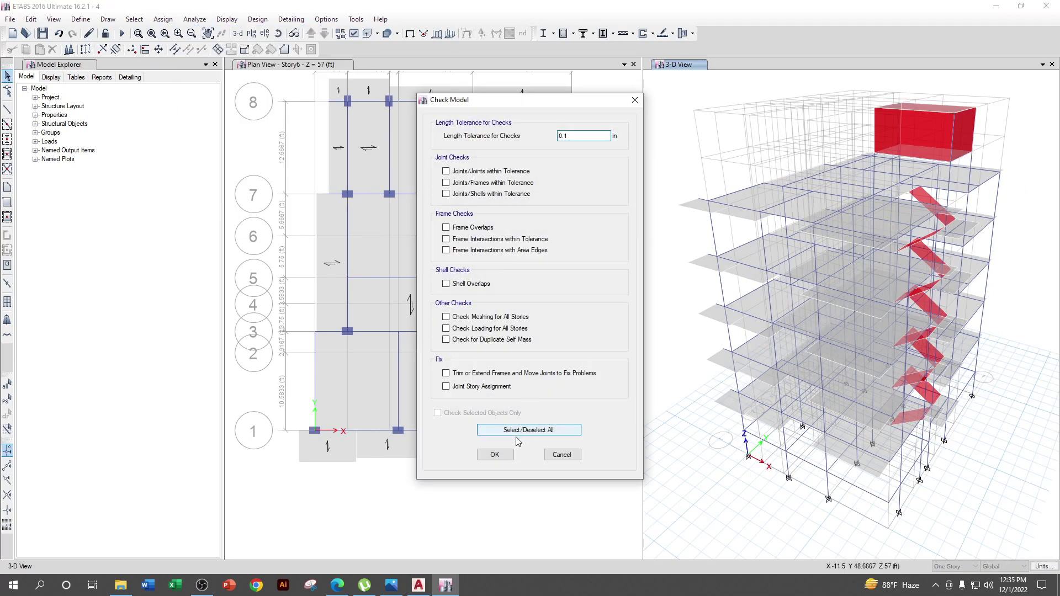
pyautogui.click(505, 455)
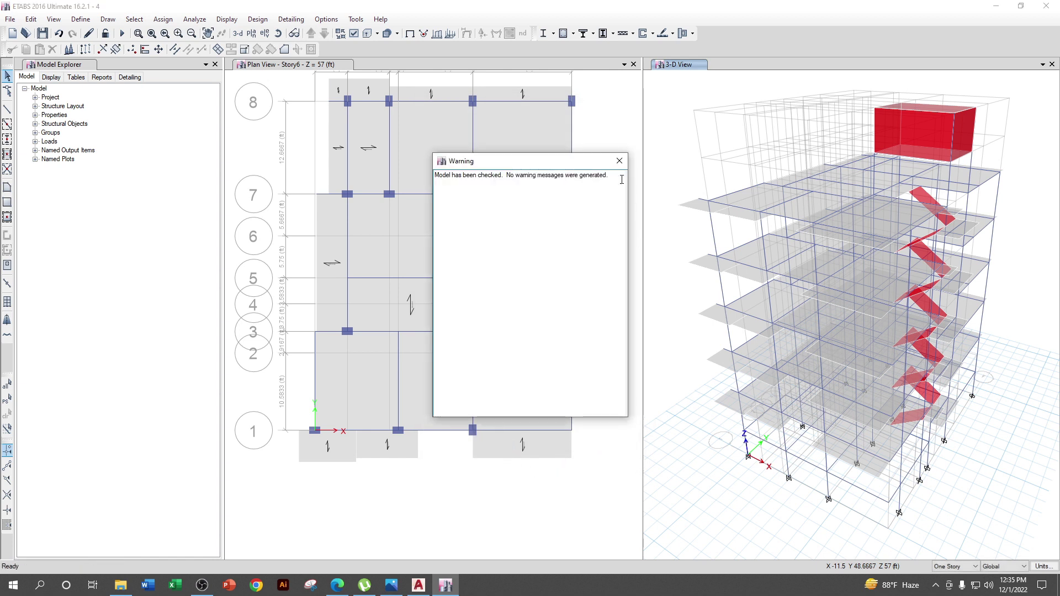
pyautogui.click(619, 160)
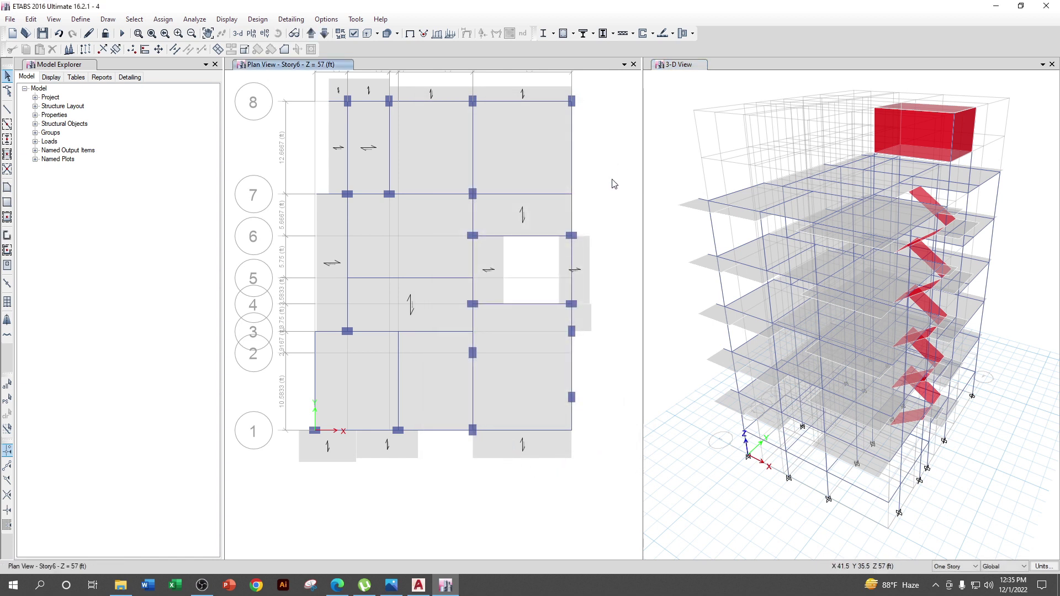
# - Switch to the etabs-01.png image and review its list of ETABS modeling, analysis and design steps
pyautogui.click(393, 586)
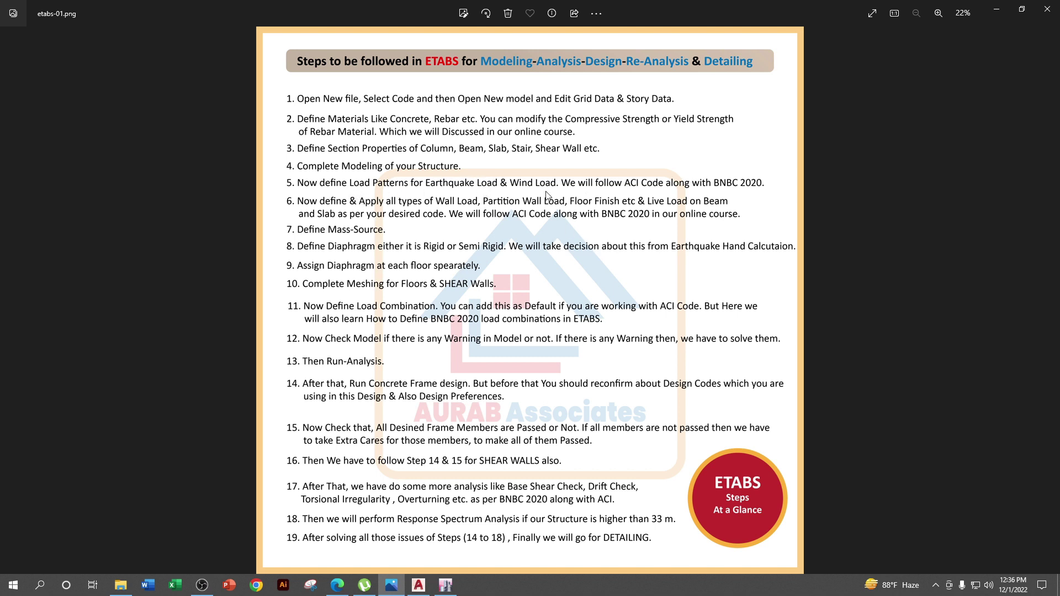
pyautogui.click(997, 9)
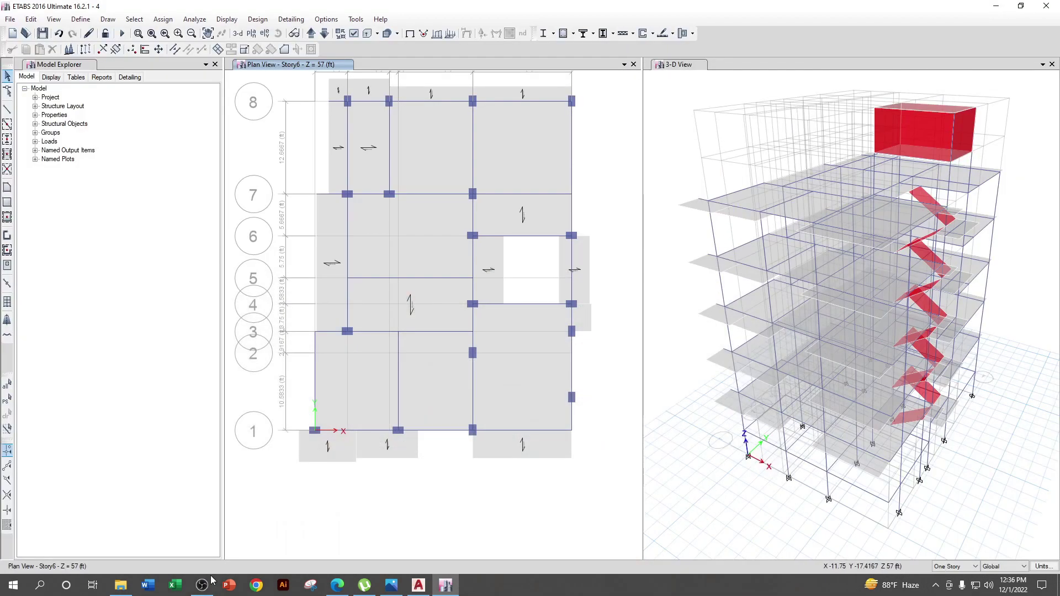
# - Open the "EQ Calculation for ETABS Input" Word document from the project's docs folder and maximize its window
pyautogui.click(120, 584)
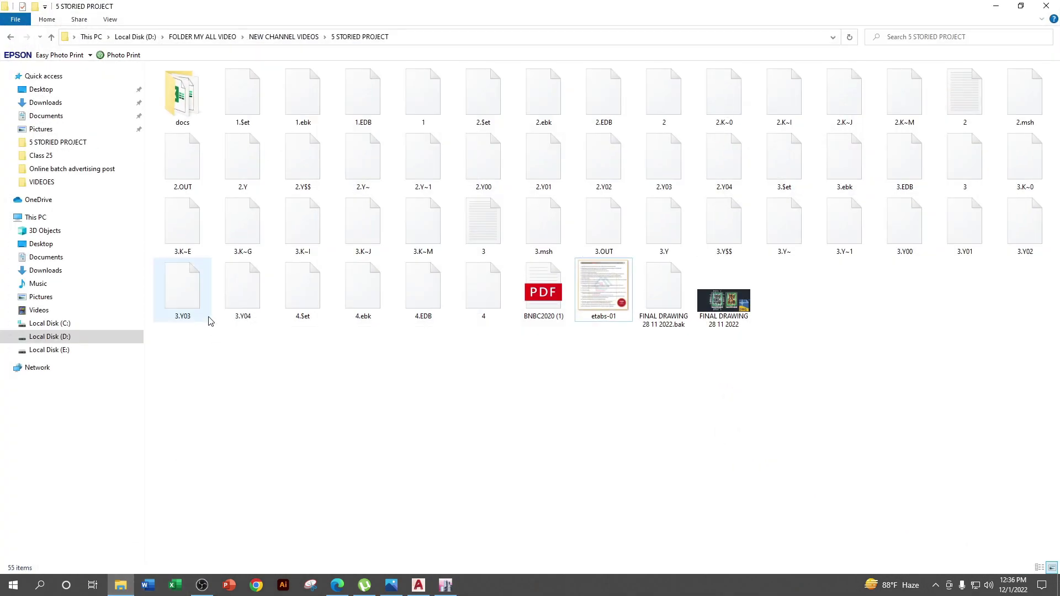
pyautogui.doubleClick(195, 115)
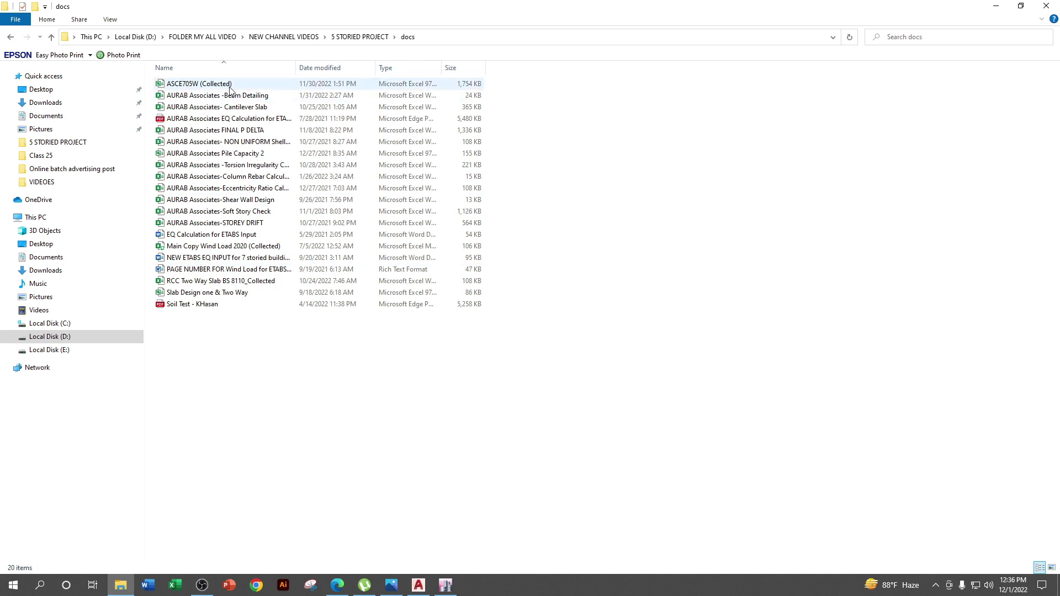
pyautogui.click(178, 236)
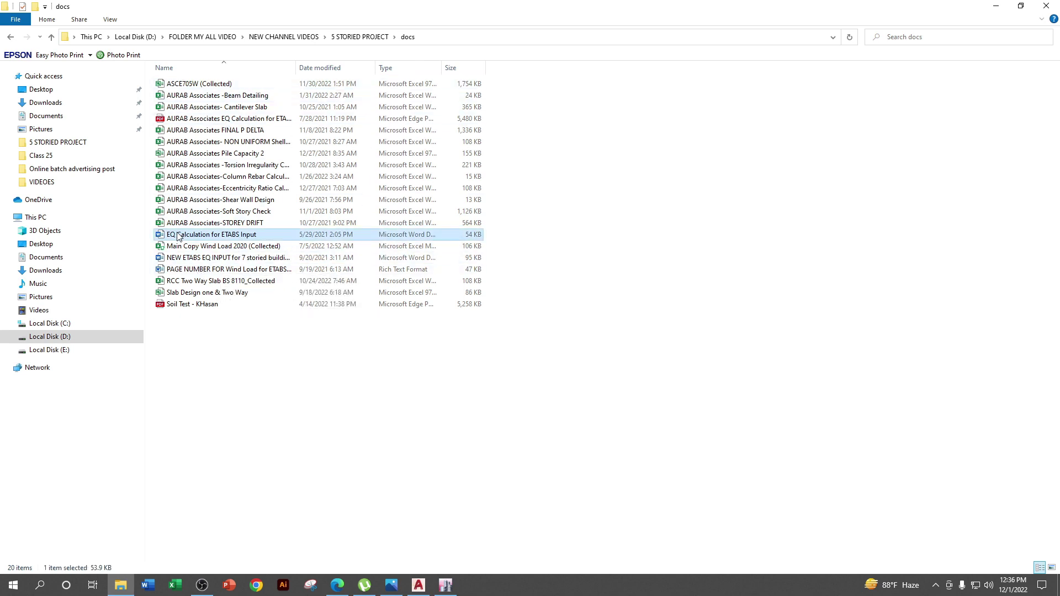
pyautogui.doubleClick(179, 236)
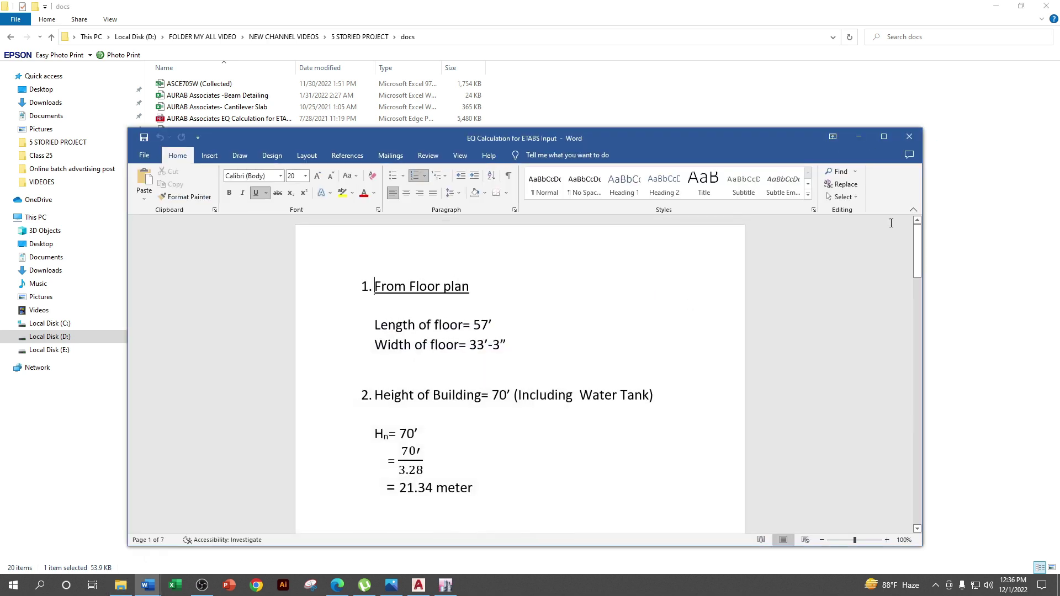
pyautogui.click(884, 136)
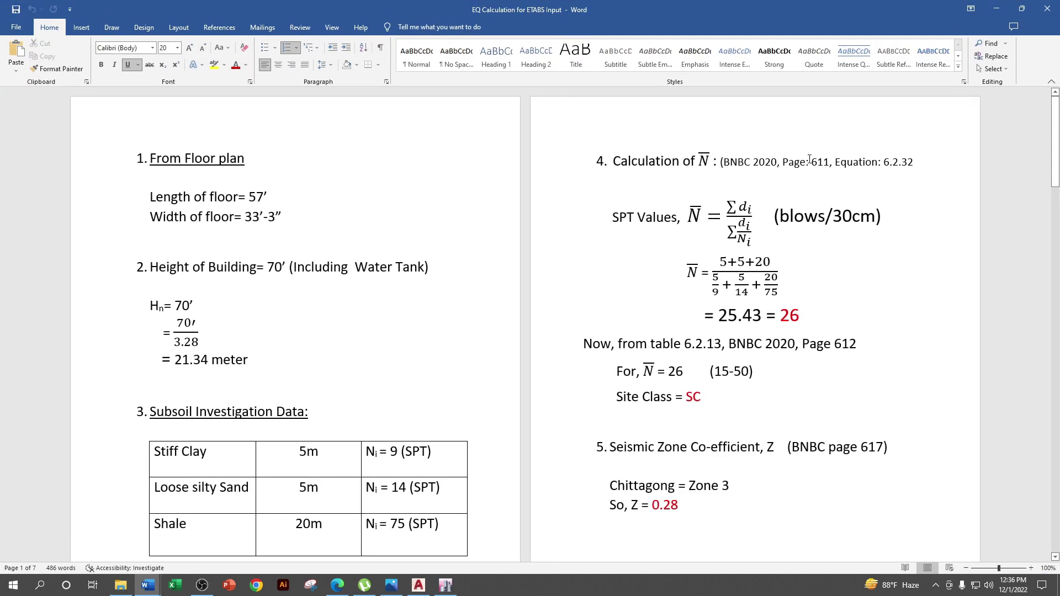
pyautogui.click(750, 147)
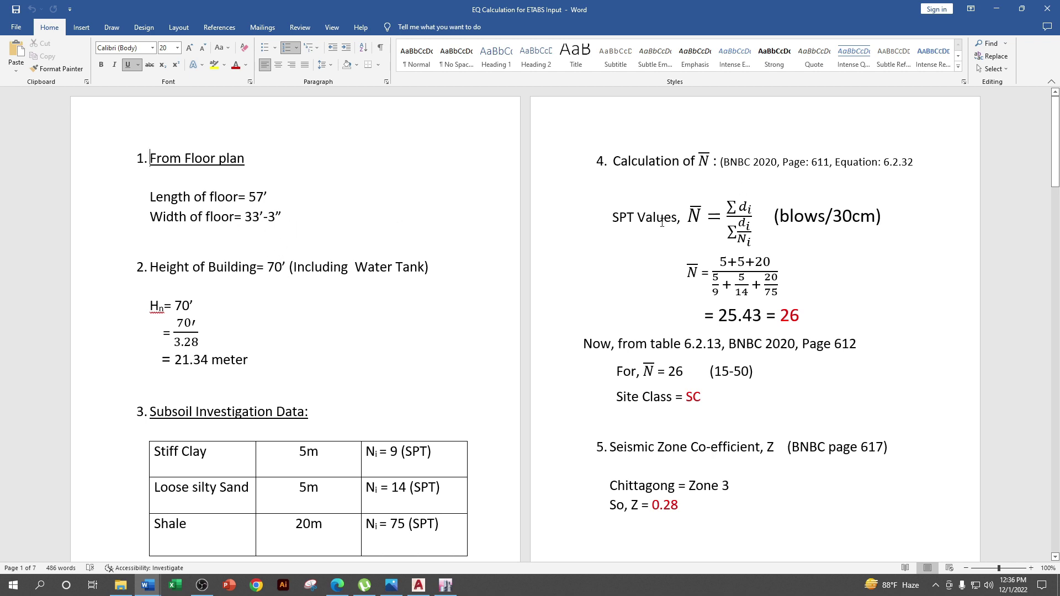
# - Switch to the AutoCAD drawing and dimension the 1800 Sq.ft plan's overall horizontal extent from Toilet 01 to Common Veranda, placing it below the title block
pyautogui.click(419, 584)
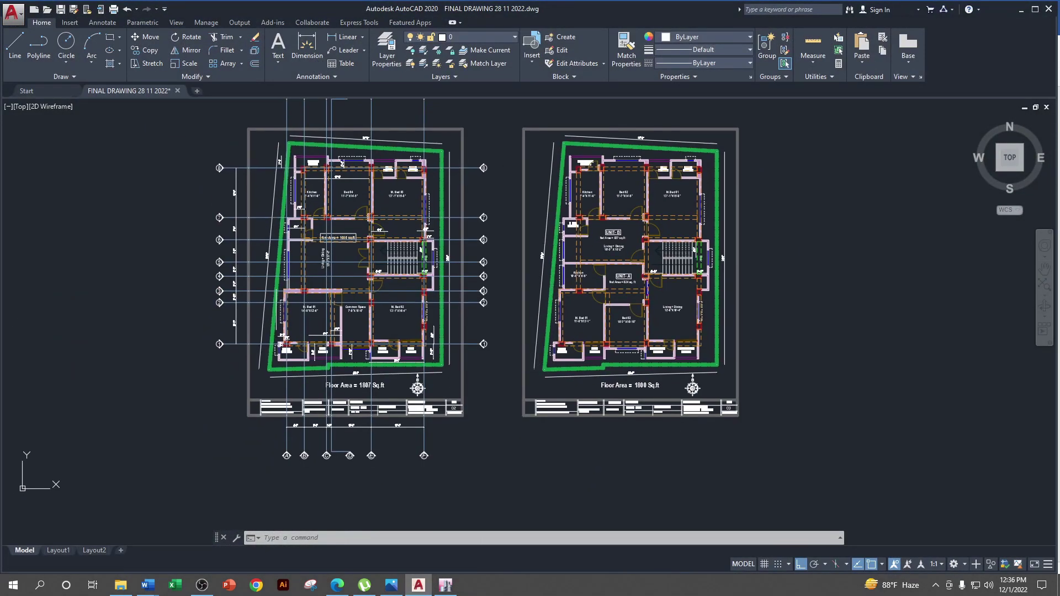
pyautogui.scroll(4, 593, 343)
pyautogui.click(347, 36)
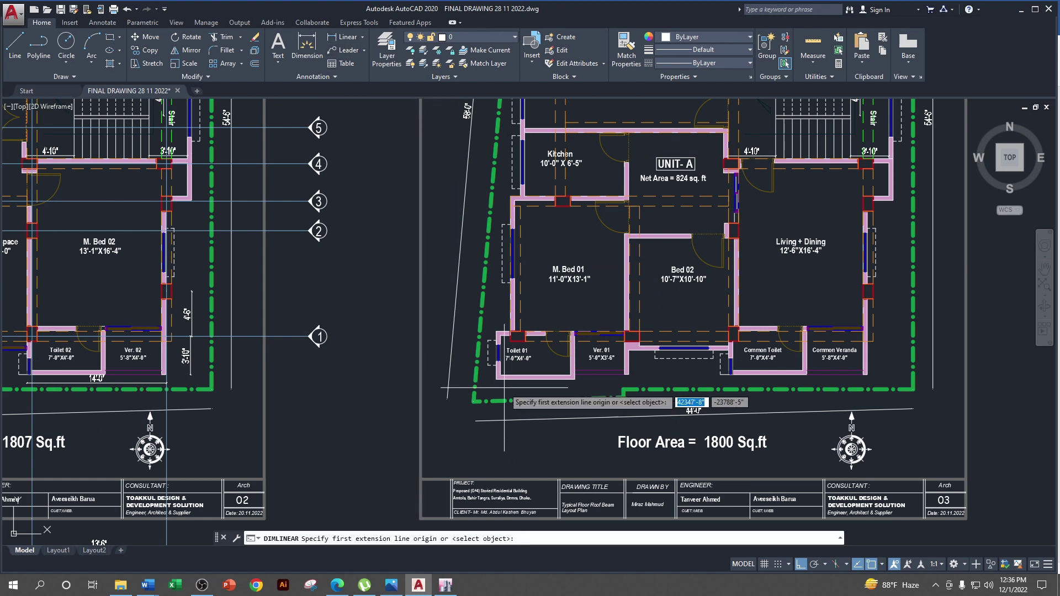
pyautogui.scroll(2, 504, 396)
pyautogui.click(497, 378)
pyautogui.scroll(-2, 498, 379)
pyautogui.scroll(3, 819, 370)
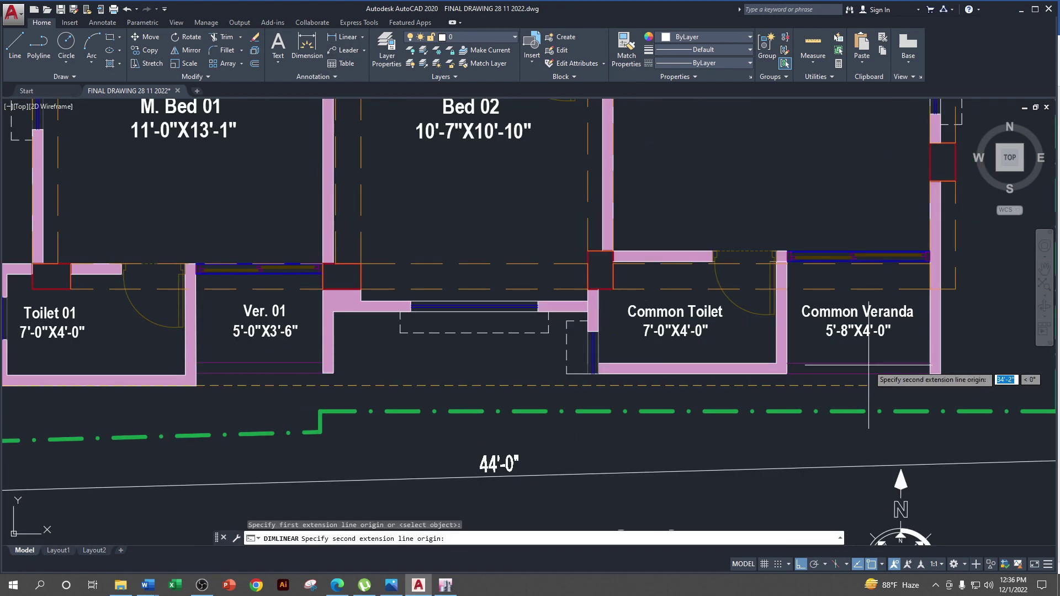
pyautogui.click(868, 365)
pyautogui.scroll(-3, 869, 365)
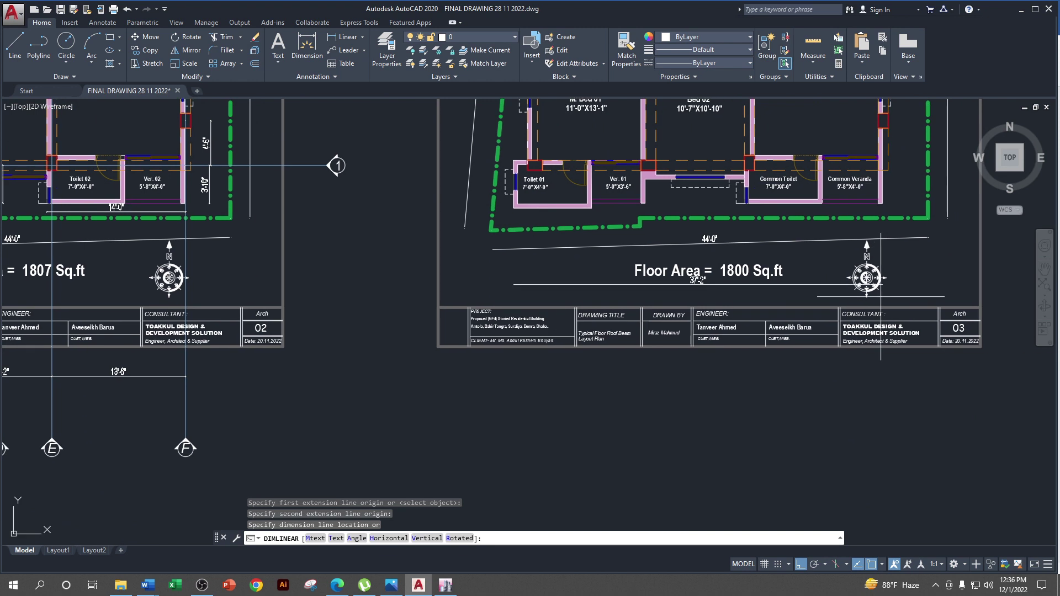
pyautogui.click(805, 479)
# - Examine the value of the horizontal floor dimension placed below the 1800 Sq.ft plan's title block
pyautogui.scroll(3, 738, 497)
pyautogui.scroll(-3, 686, 438)
pyautogui.scroll(3, 681, 458)
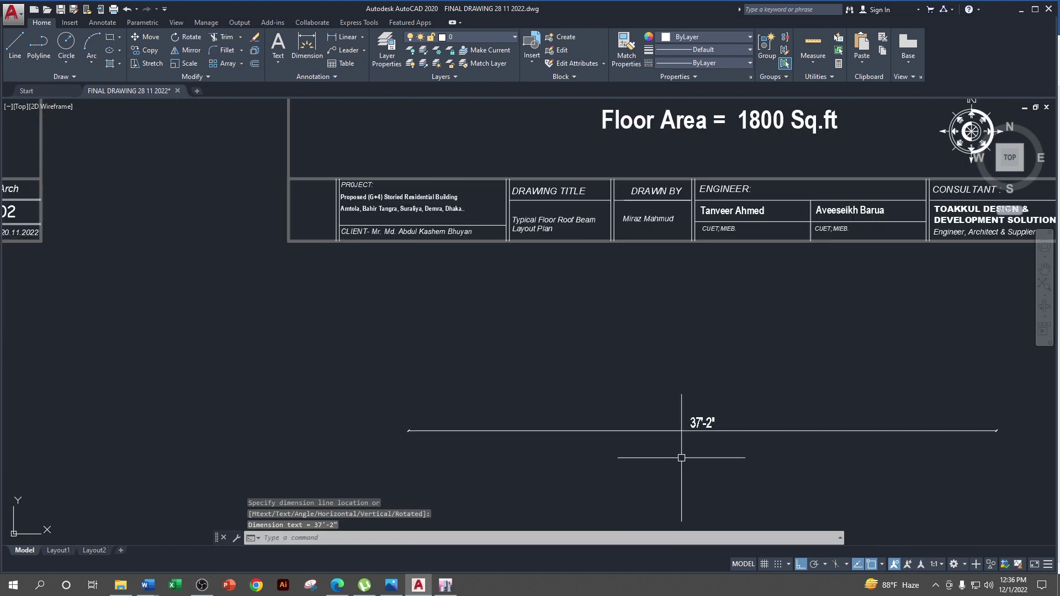
pyautogui.scroll(-3, 617, 421)
pyautogui.scroll(3, 607, 408)
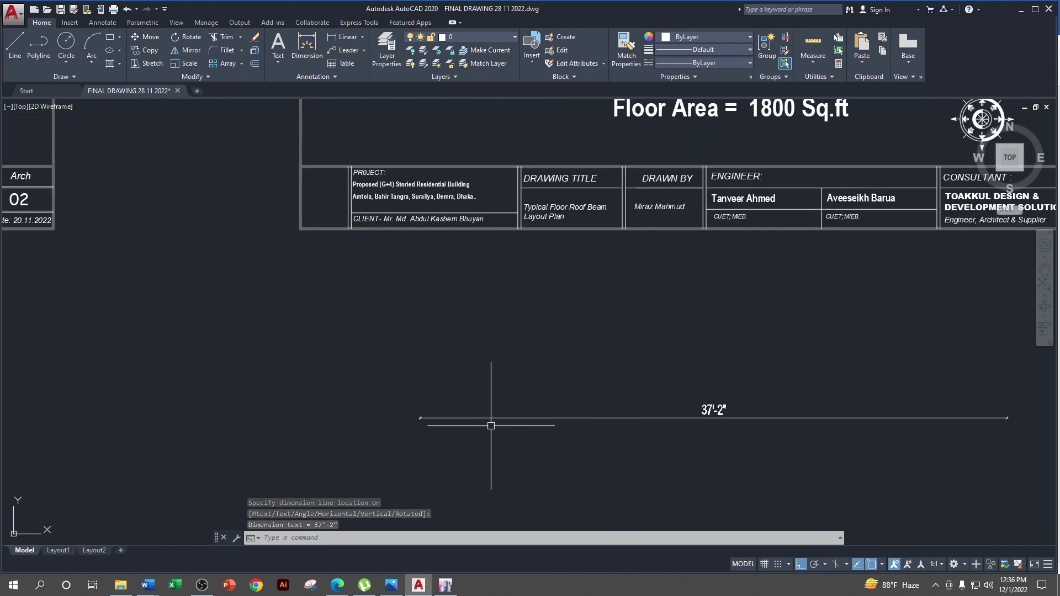
pyautogui.scroll(3, 569, 417)
pyautogui.scroll(-3, 741, 411)
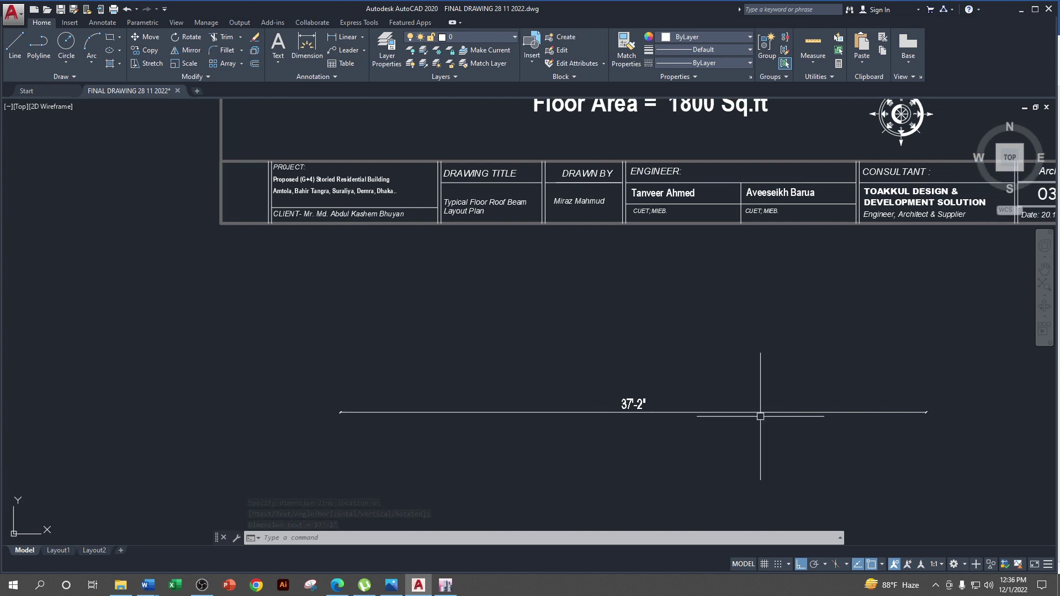
pyautogui.scroll(2, 665, 413)
pyautogui.scroll(-2, 604, 422)
pyautogui.scroll(2, 603, 424)
pyautogui.scroll(-6, 627, 421)
# - Dimension the 1800 Sq.ft plan's overall vertical extent from the Kitchen Veranda corner to the Toilet 01 outer wall, placing it beside the plan
pyautogui.moveTo(631, 373); pyautogui.dragTo(631, 442, button='middle')
pyautogui.click(347, 36)
pyautogui.moveTo(546, 233); pyautogui.dragTo(523, 399, button='middle')
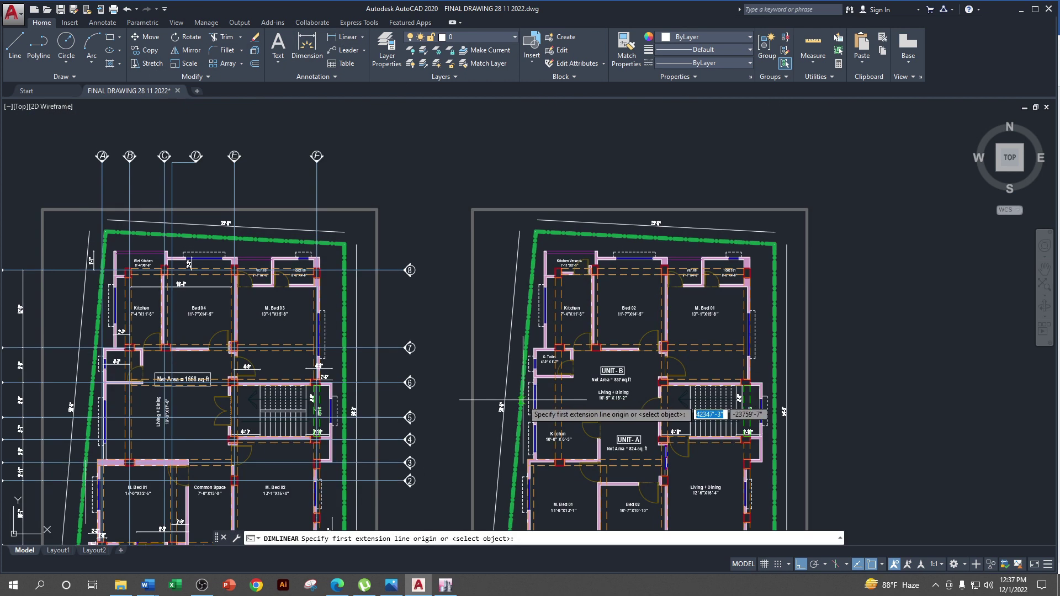
pyautogui.scroll(4, 538, 326)
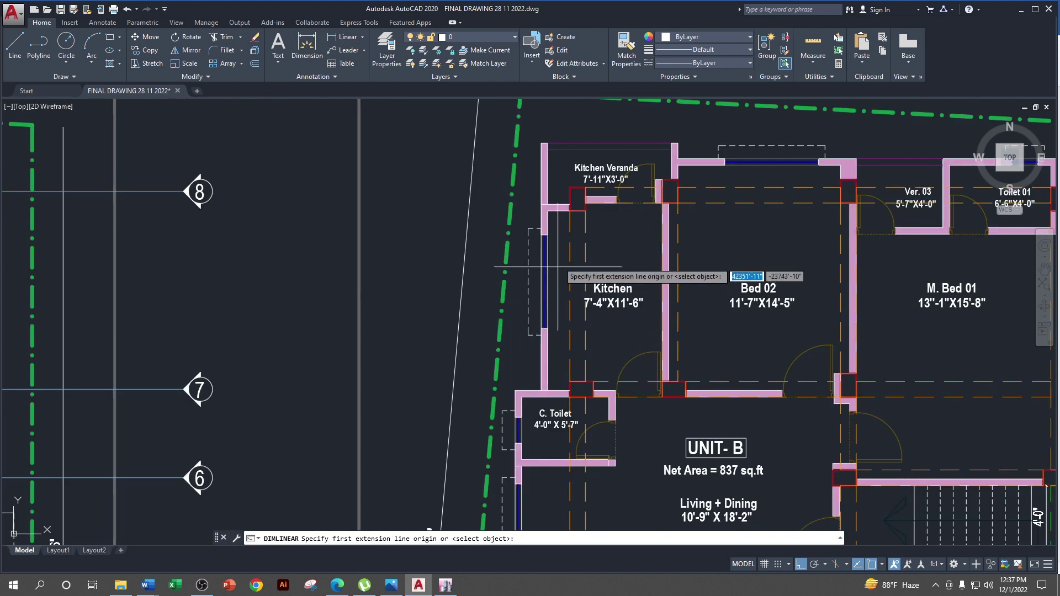
pyautogui.click(541, 143)
pyautogui.scroll(-6, 541, 165)
pyautogui.scroll(5, 529, 354)
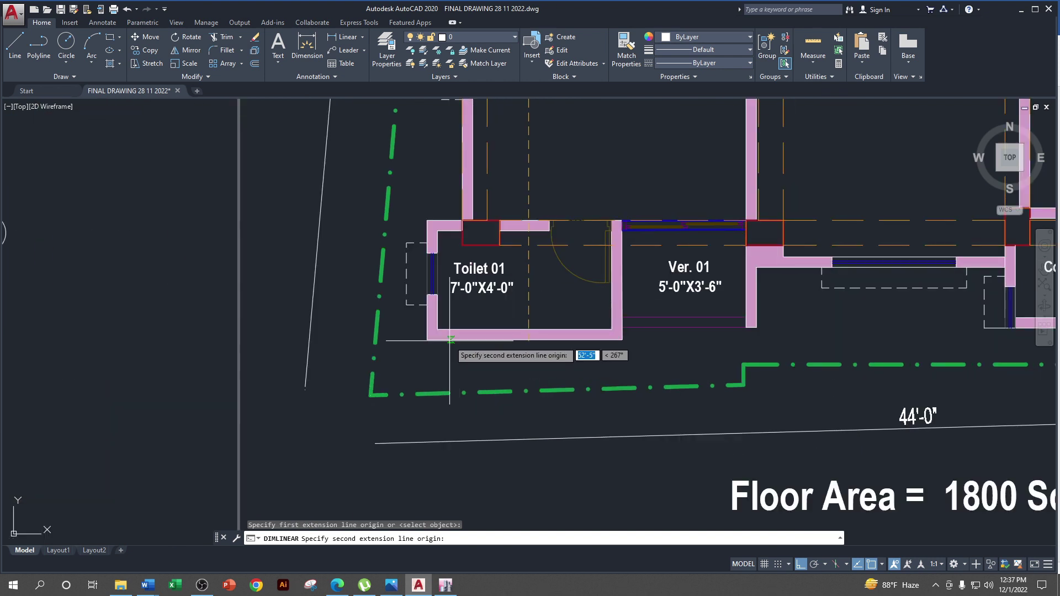
pyautogui.click(451, 339)
pyautogui.scroll(-4, 339, 386)
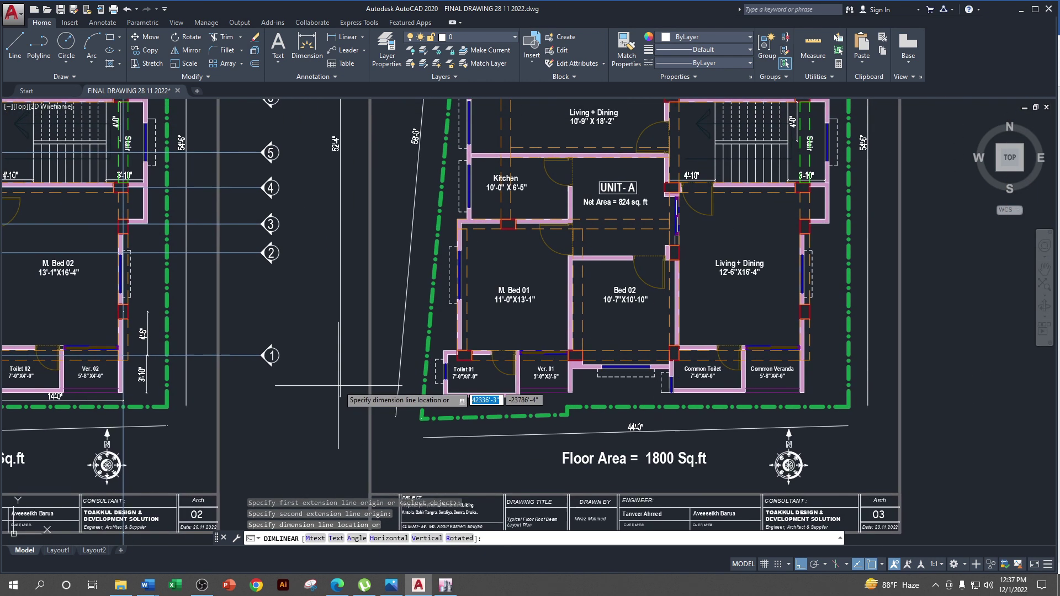
pyautogui.click(339, 386)
# - Read the overall vertical and horizontal dimensions of the 1800 Sq.ft floor plan
pyautogui.scroll(6, 339, 386)
pyautogui.scroll(-2, 360, 367)
pyautogui.scroll(2, 386, 315)
pyautogui.scroll(-6, 438, 324)
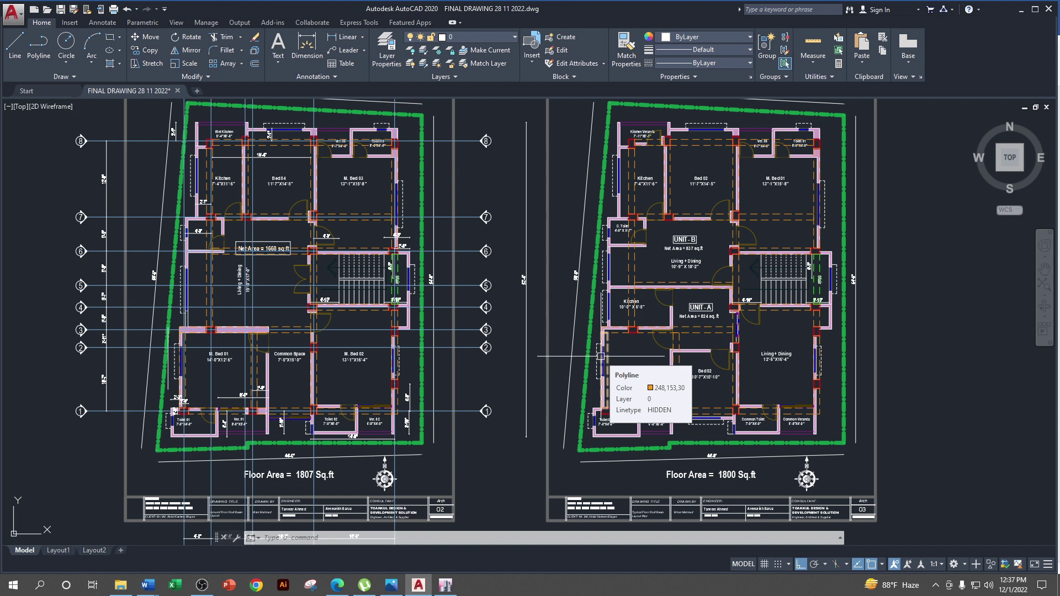
pyautogui.moveTo(789, 541); pyautogui.dragTo(752, 381, button='middle')
pyautogui.scroll(5, 694, 394)
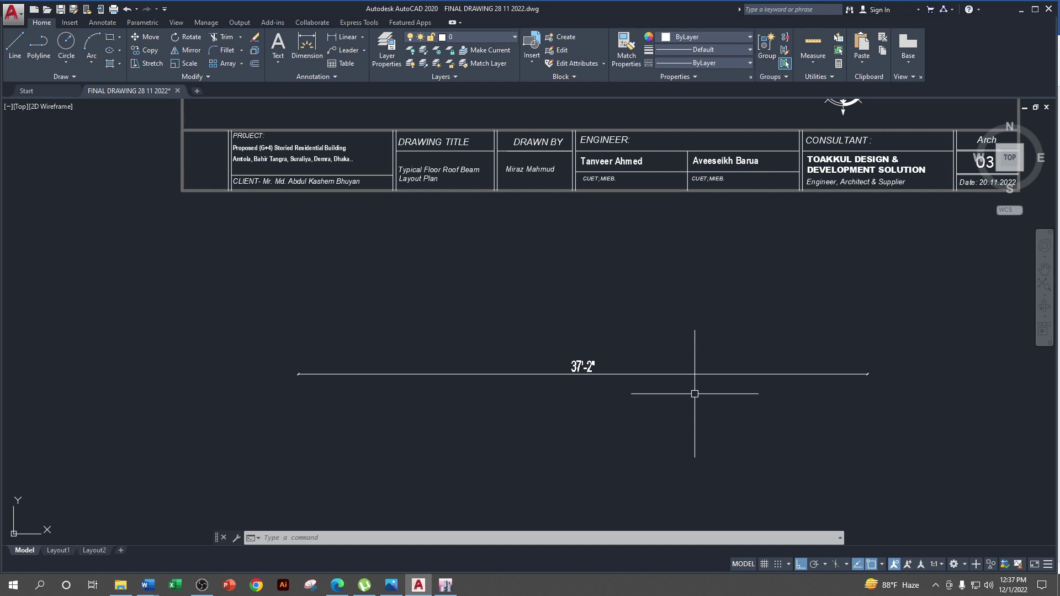
pyautogui.scroll(-3, 694, 393)
pyautogui.scroll(8, 530, 324)
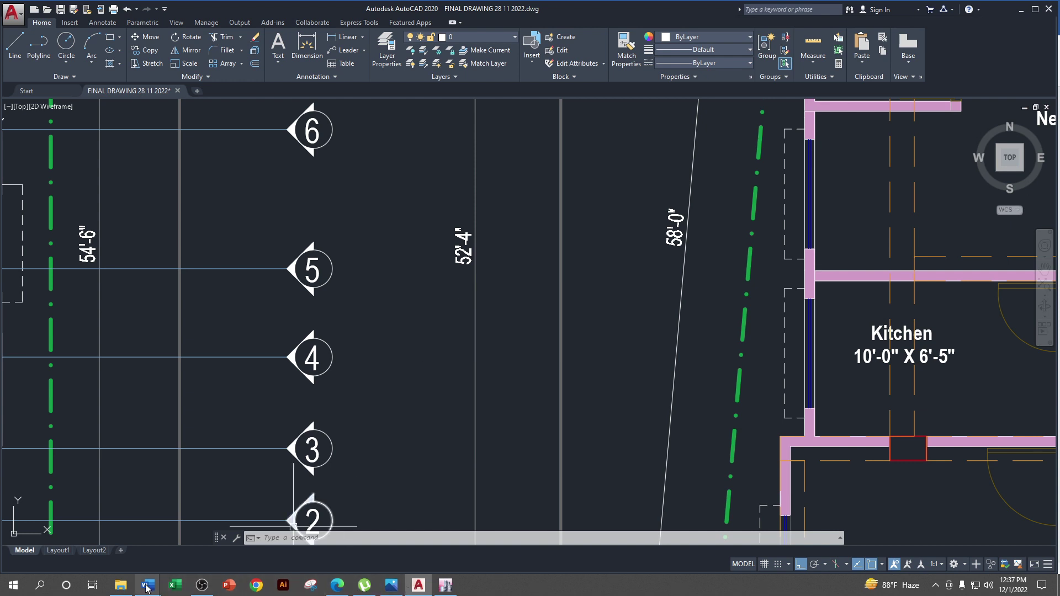
# - Switch to the EQ calculation Word document and set the length of floor to 37’-2”
pyautogui.moveTo(147, 585)
pyautogui.click(119, 505)
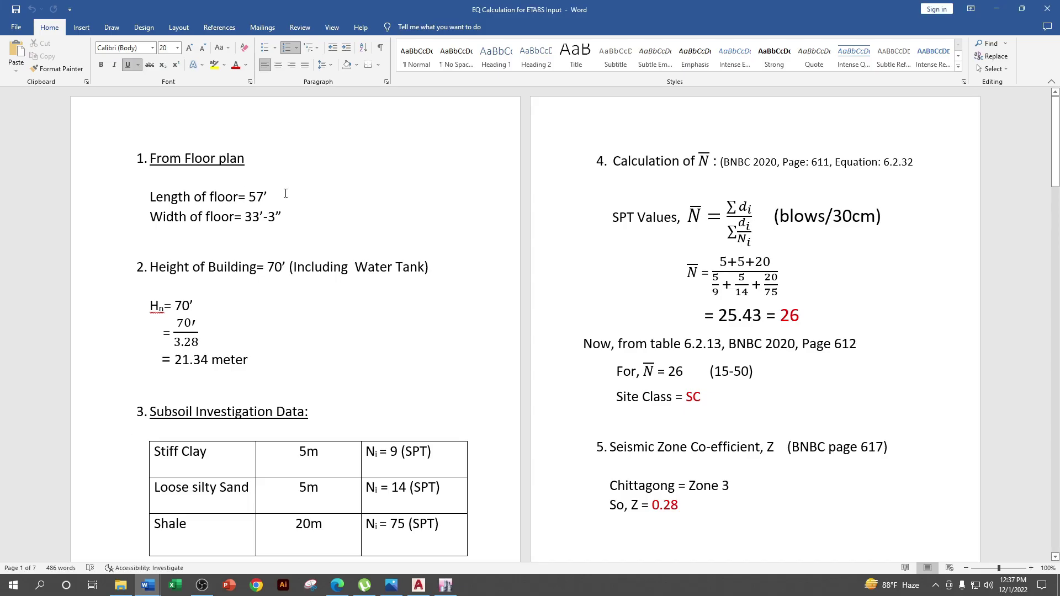
pyautogui.click(254, 197)
pyautogui.press('BackSpace')
pyautogui.write('37’-2”')
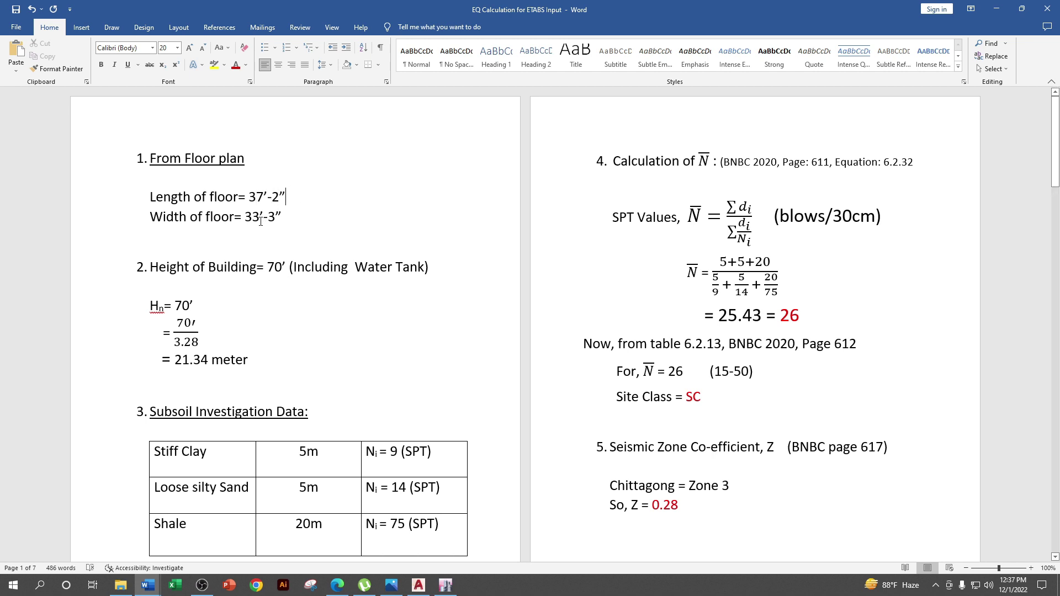
# - Set the width of floor to 52’-4” in the floor plan section
pyautogui.press('BackSpace')
pyautogui.press('BackSpace')
pyautogui.write('52')
pyautogui.press('BackSpace')
pyautogui.write('4')
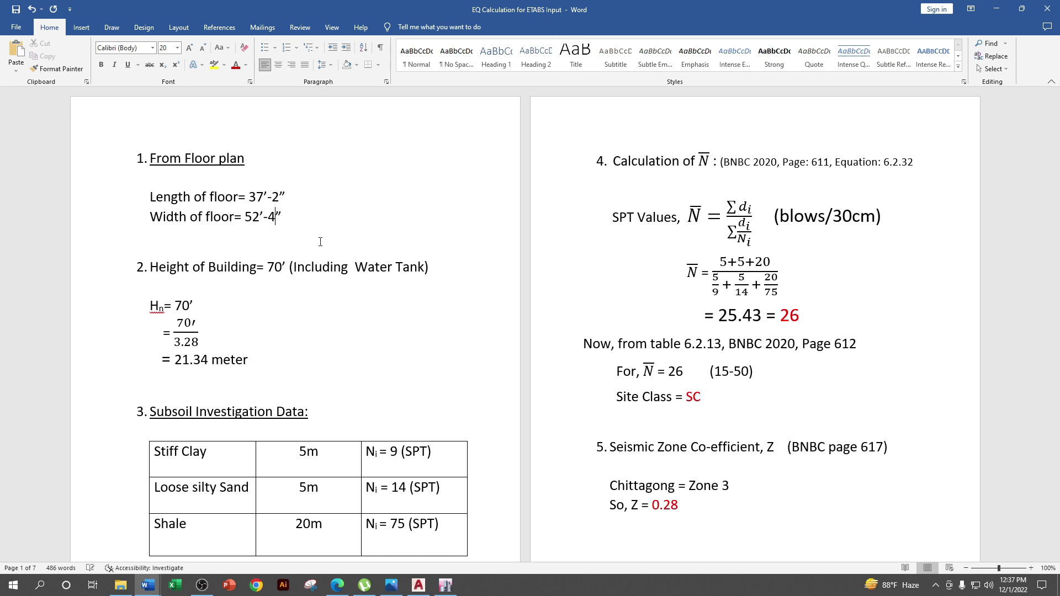
# - Switch to ETABS and look up the elevation of Story8 in the story data
pyautogui.click(285, 267)
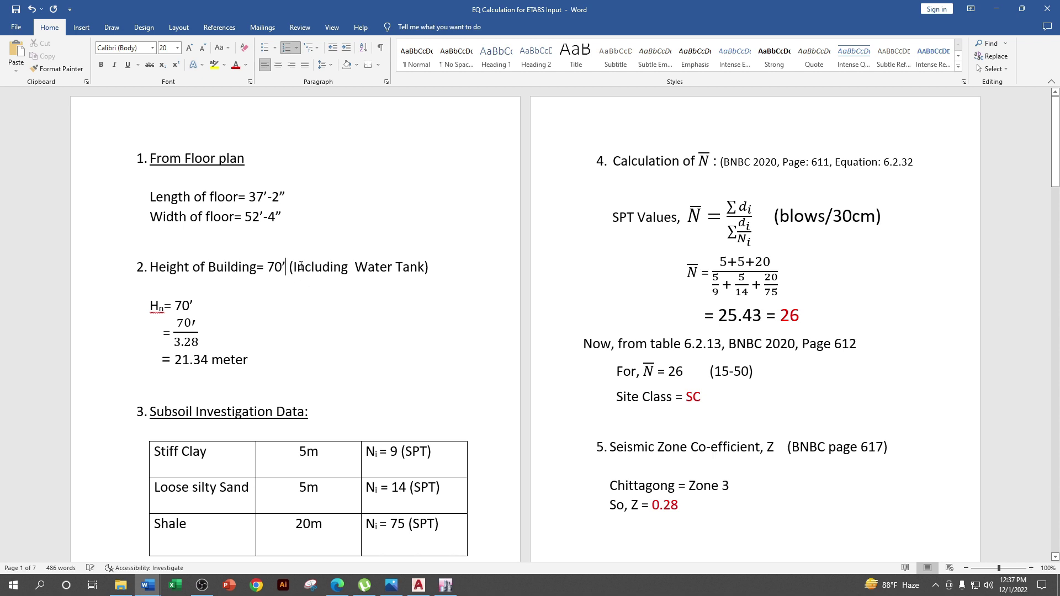
pyautogui.click(1004, 15)
pyautogui.click(445, 585)
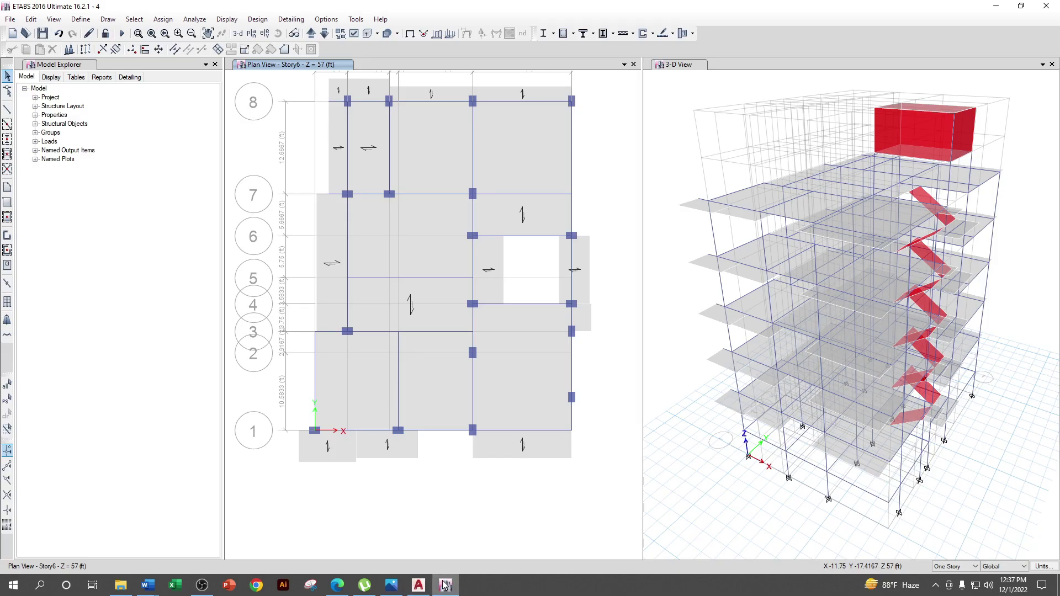
pyautogui.click(30, 19)
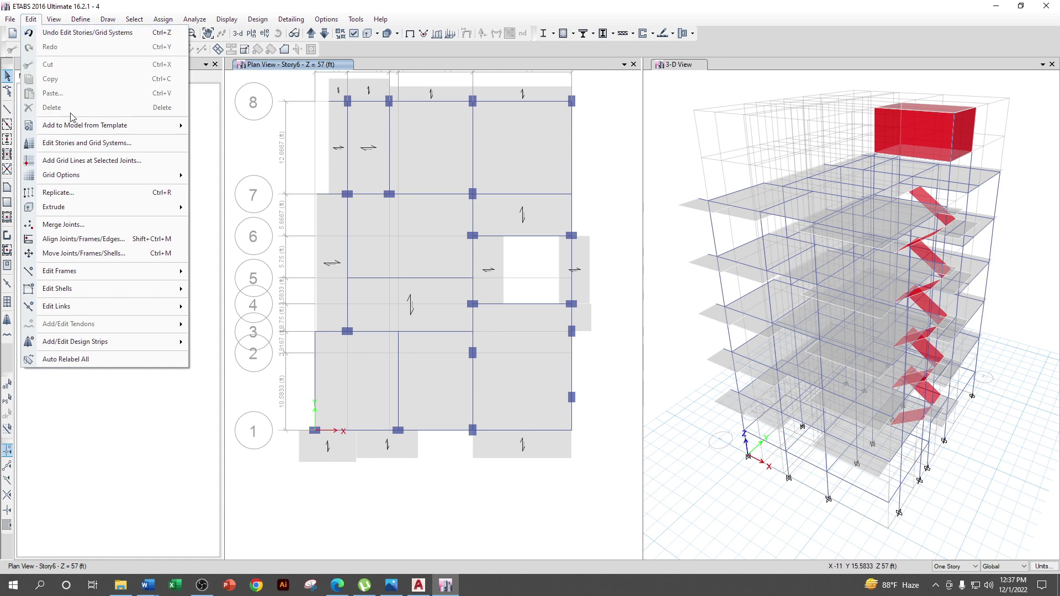
pyautogui.click(83, 143)
pyautogui.click(583, 181)
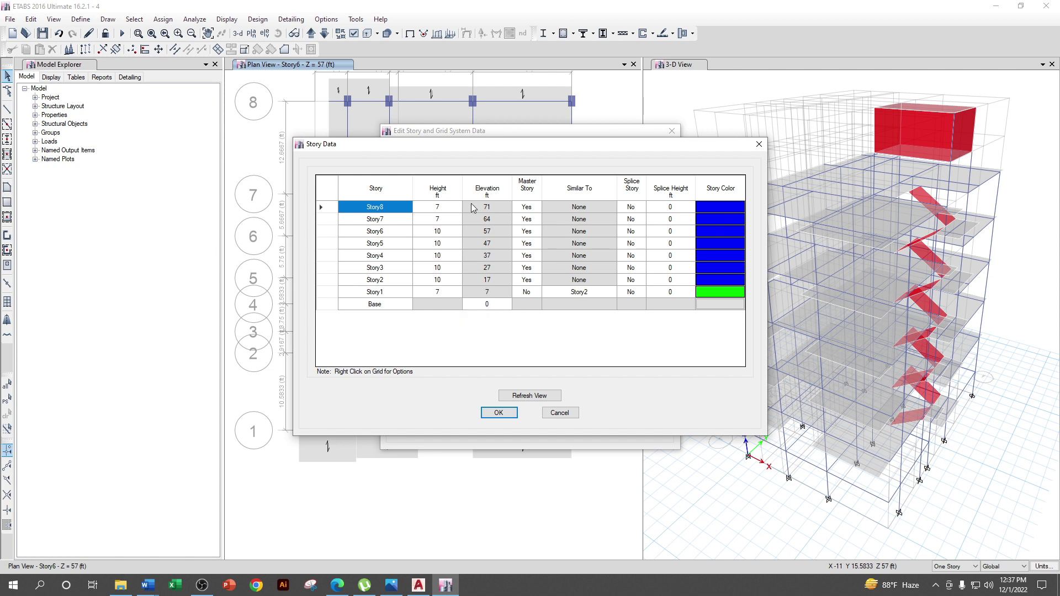
pyautogui.click(504, 208)
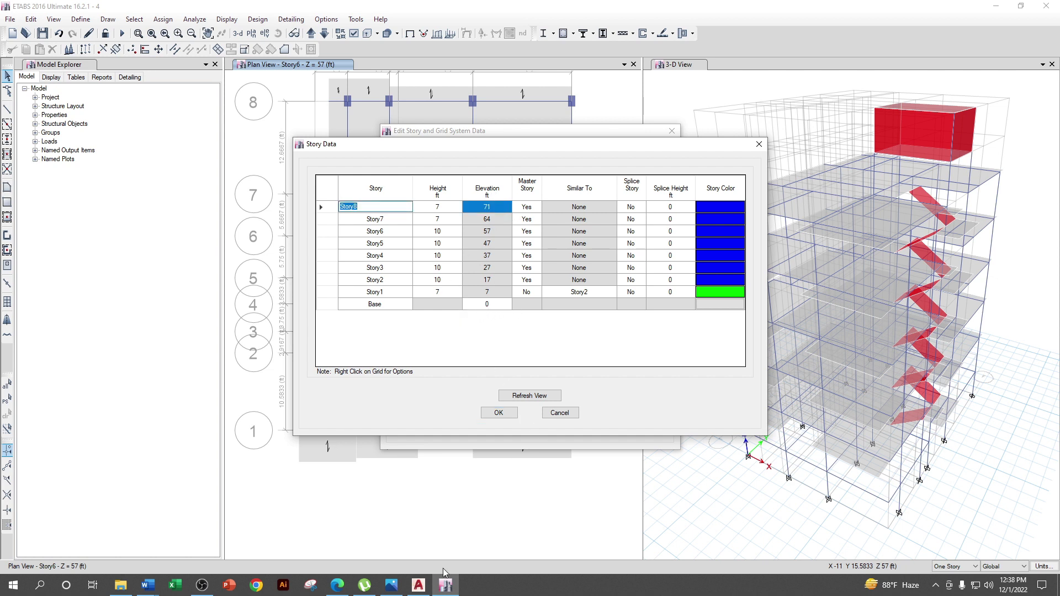
# - Return to the EQ calculation Word document and set the height of building including water tank to 71’
pyautogui.moveTo(154, 585); pyautogui.dragTo(444, 586)
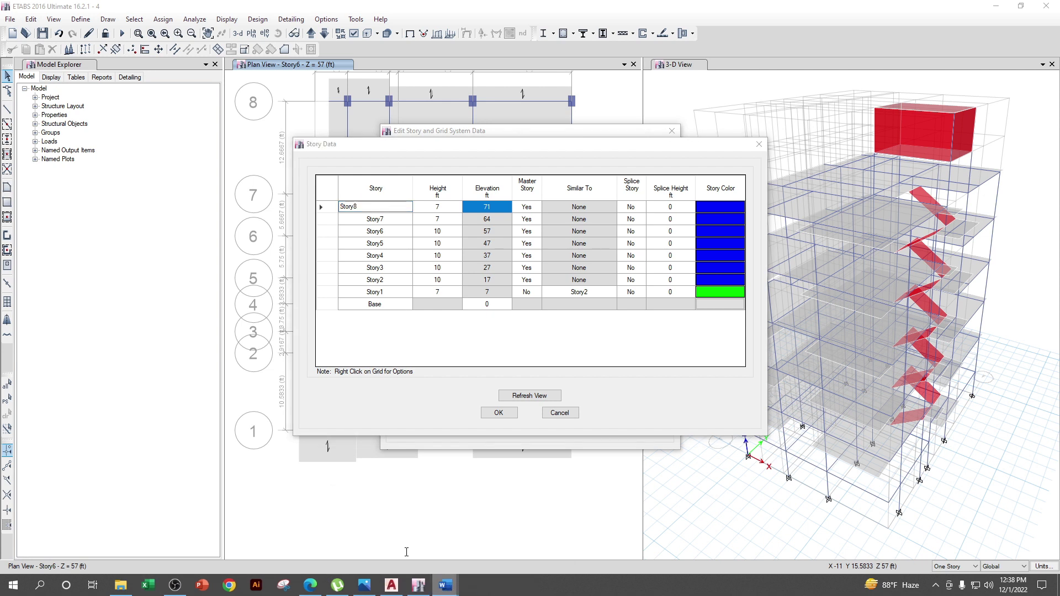
pyautogui.hotkey('alt', 'Tab')
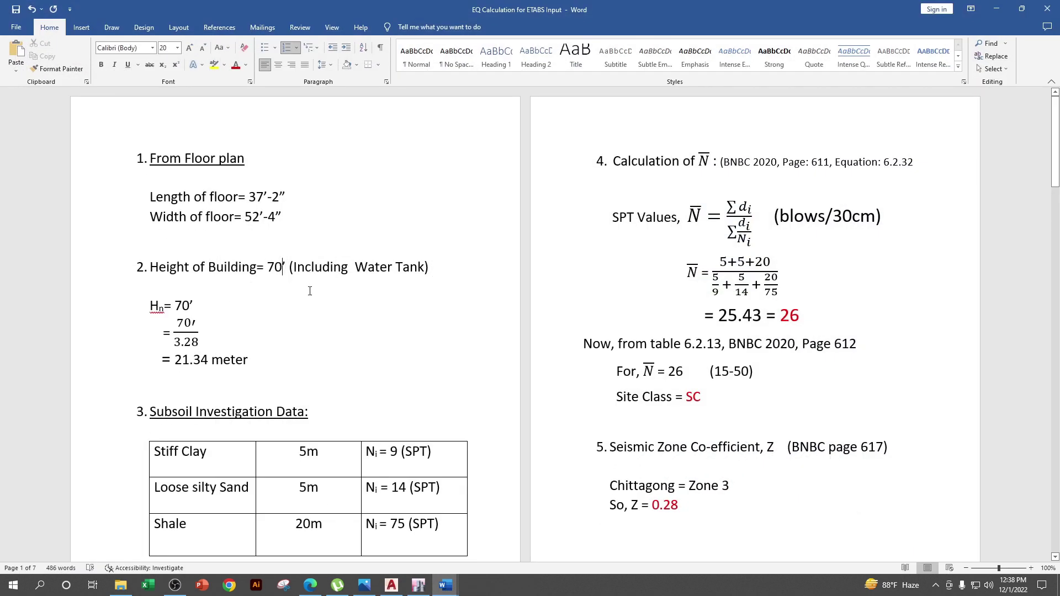
pyautogui.press('BackSpace')
pyautogui.write('1')
# - Set Hn to 71’ and update the numerator of the feet-to-metre conversion fraction to 71′
pyautogui.click(189, 307)
pyautogui.press('BackSpace')
pyautogui.write('1')
pyautogui.click(194, 324)
pyautogui.click(191, 324)
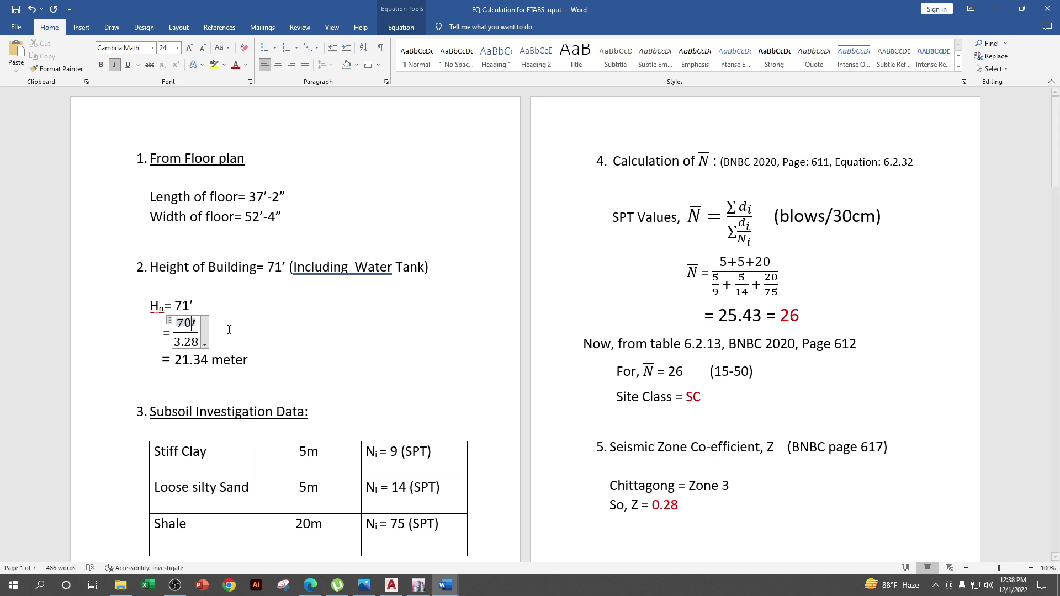
pyautogui.press('BackSpace')
pyautogui.write('1')
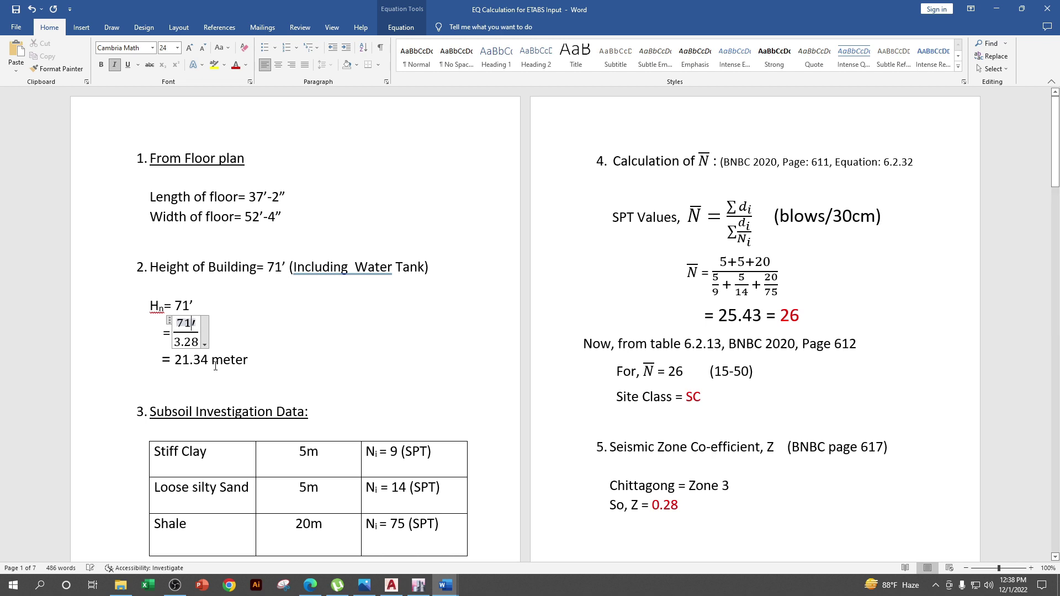
# - Update the converted building height to 21.65 meter
pyautogui.click(213, 364)
pyautogui.moveTo(214, 361); pyautogui.dragTo(268, 366)
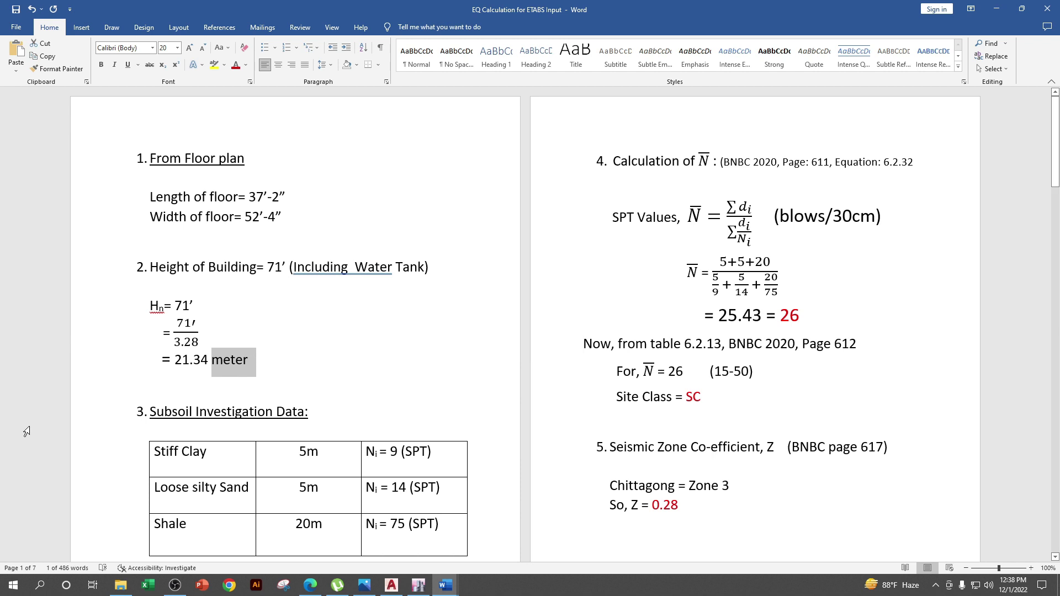
pyautogui.click(209, 360)
pyautogui.press('BackSpace')
pyautogui.press('BackSpace')
pyautogui.write('65')
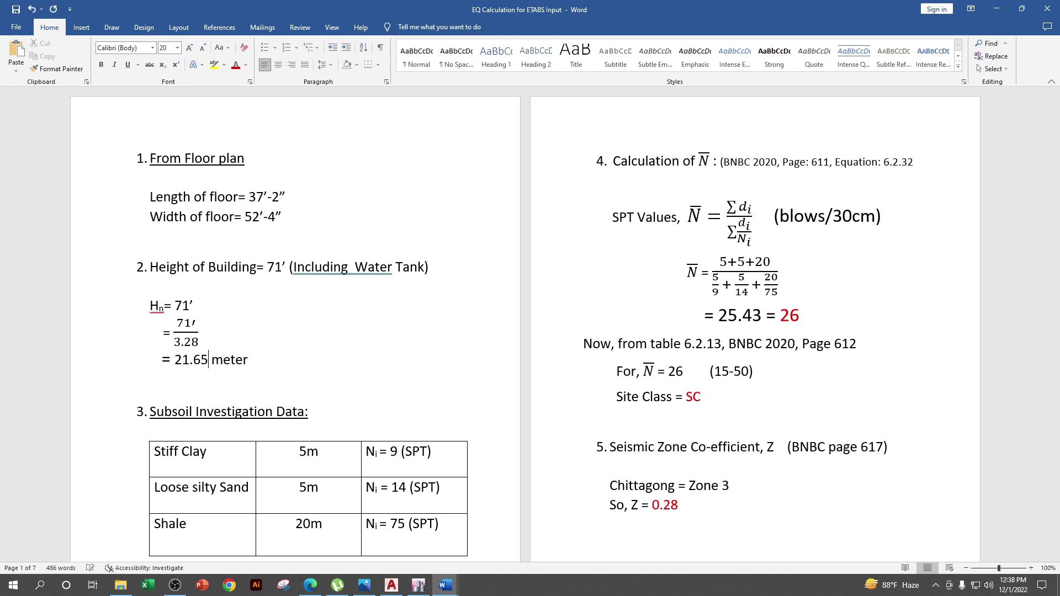
# - Change the Site Class under the N̄ calculation to SD
pyautogui.scroll(-3, 486, 380)
pyautogui.scroll(-1, 251, 368)
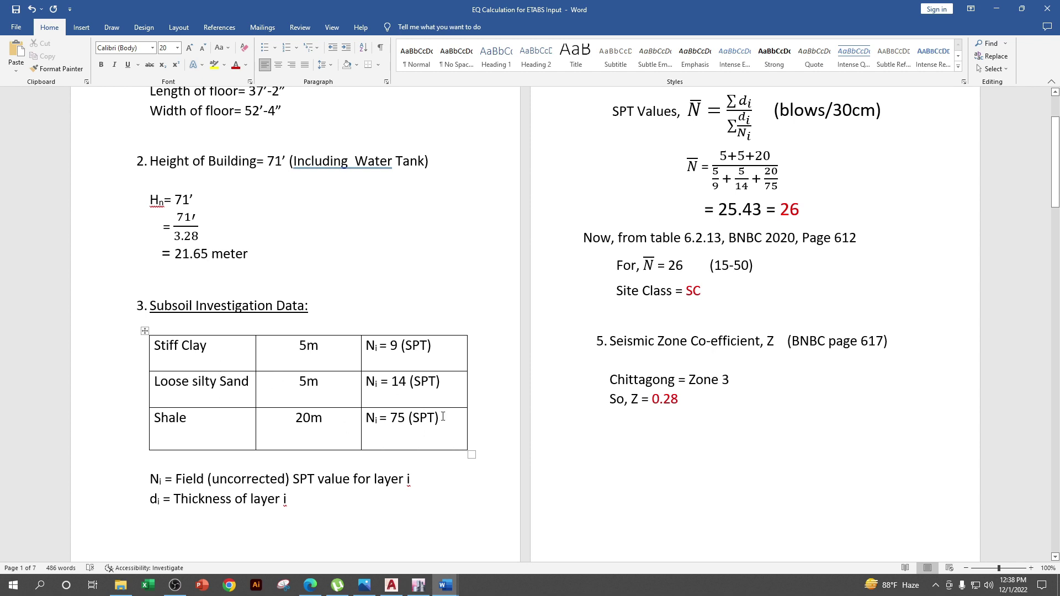
pyautogui.scroll(-2, 459, 336)
pyautogui.scroll(4, 714, 291)
pyautogui.click(702, 342)
pyautogui.press('BackSpace')
pyautogui.write('4')
pyautogui.write('d')
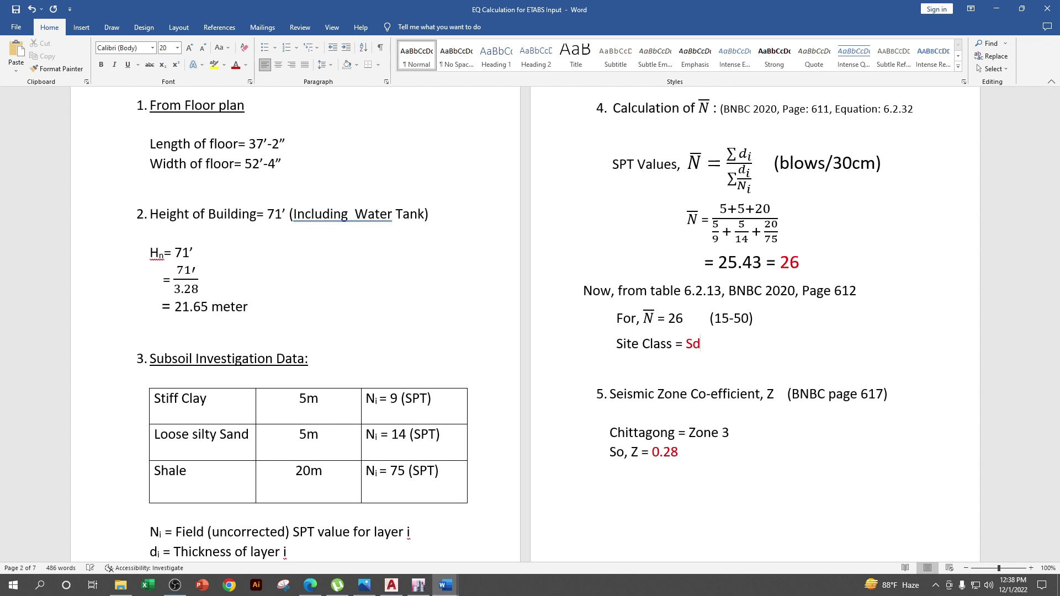
pyautogui.write('D')
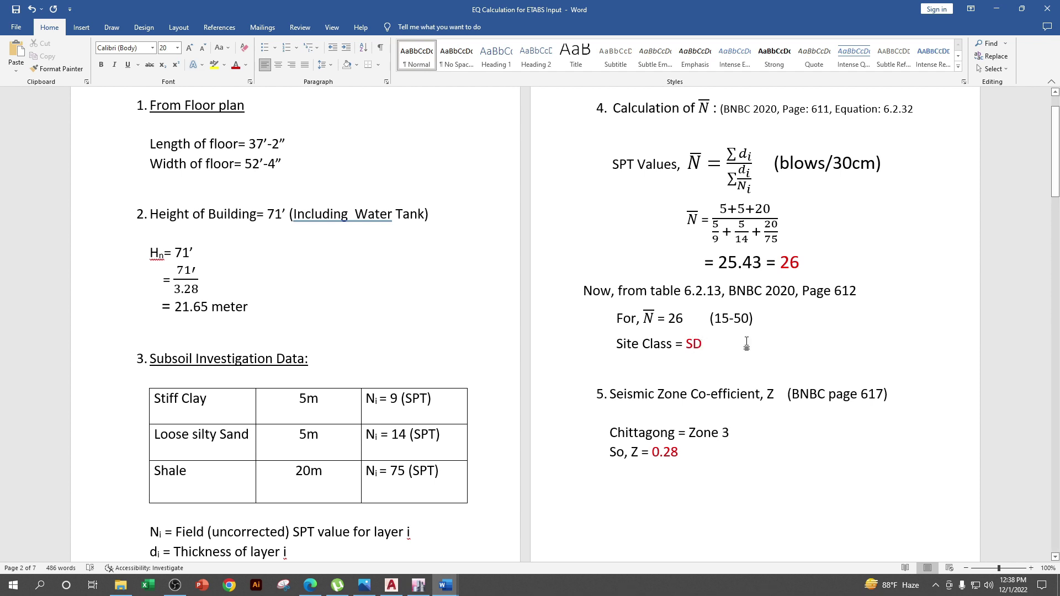
# - Review the N̄ calculation and site class alongside the subsoil investigation table and the Nᵢ and dᵢ definitions
pyautogui.scroll(-1, 337, 402)
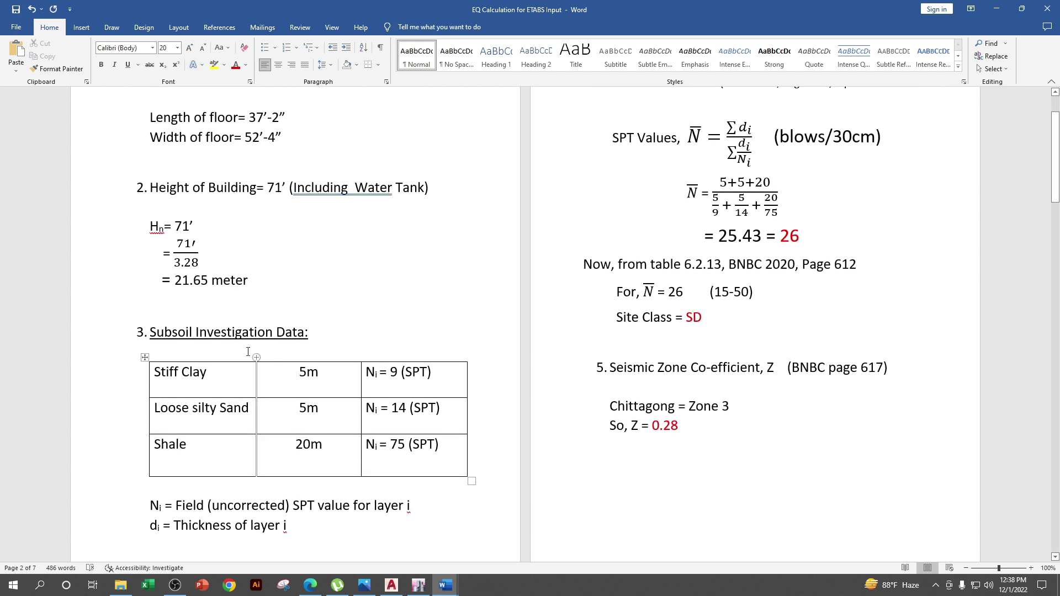
pyautogui.scroll(2, 701, 309)
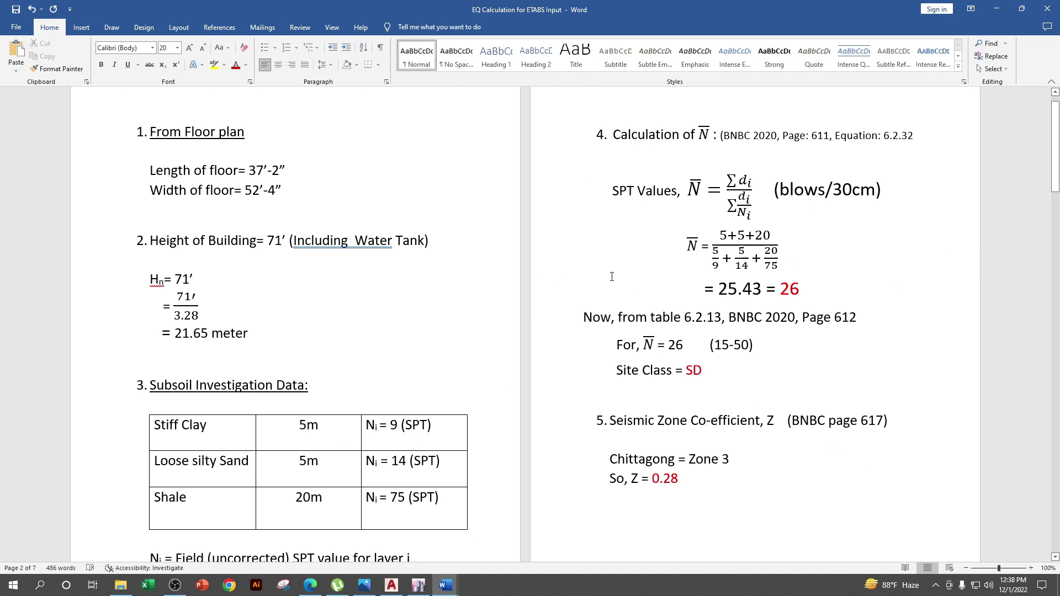
pyautogui.click(701, 135)
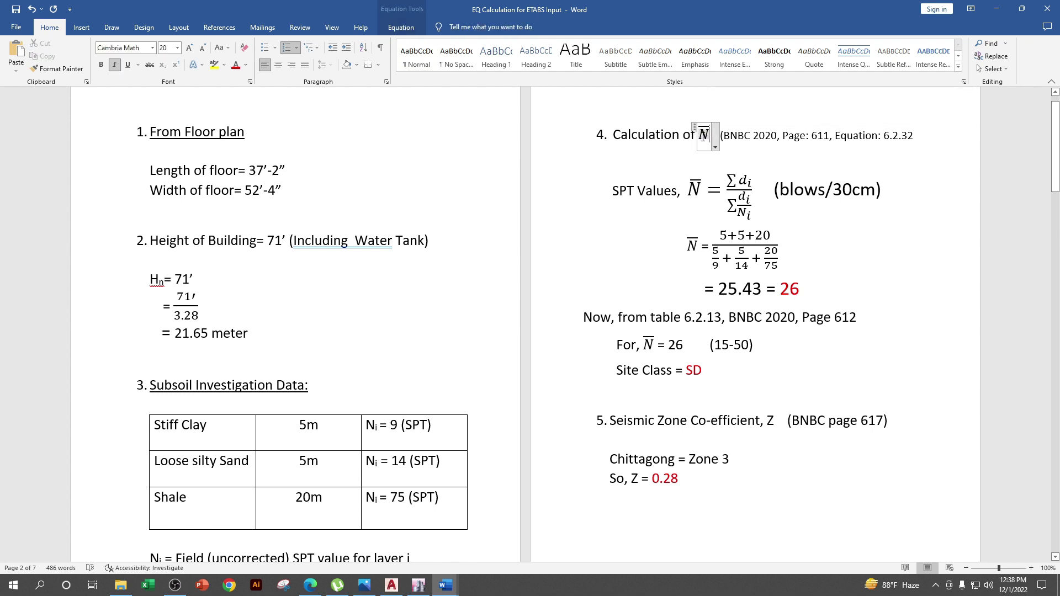
pyautogui.scroll(-3, 644, 186)
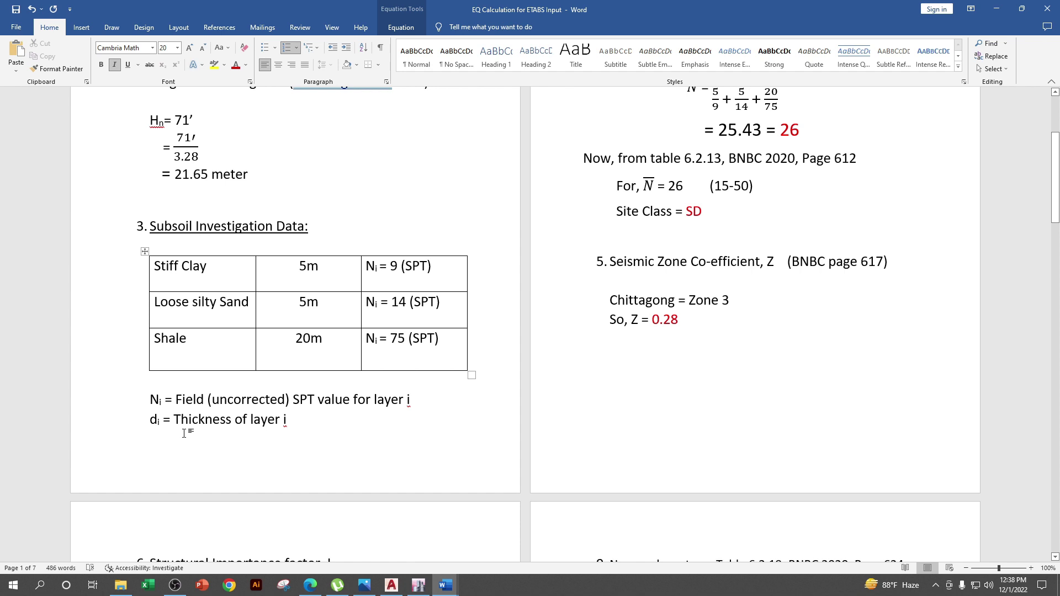
pyautogui.doubleClick(155, 399)
pyautogui.scroll(2, 458, 428)
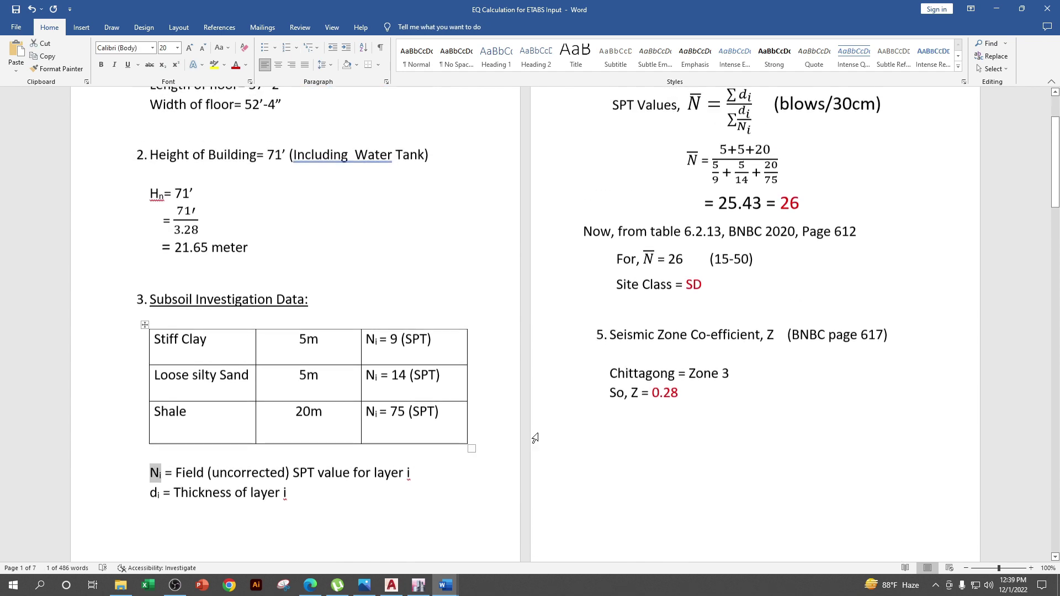
pyautogui.click(712, 294)
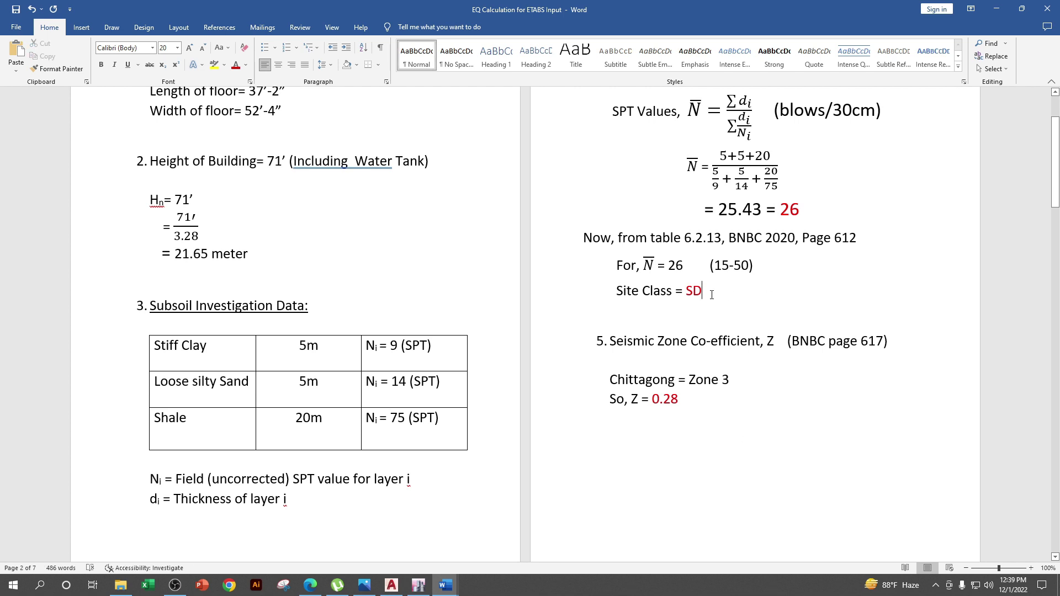
pyautogui.scroll(1, 715, 294)
pyautogui.scroll(-1, 418, 264)
# - Switch to the BNBC2020 PDF in Edge, go to page 617 and look up Dhaka's seismic zone coefficient Z in Table 6.2.15
pyautogui.moveTo(860, 341); pyautogui.dragTo(884, 342)
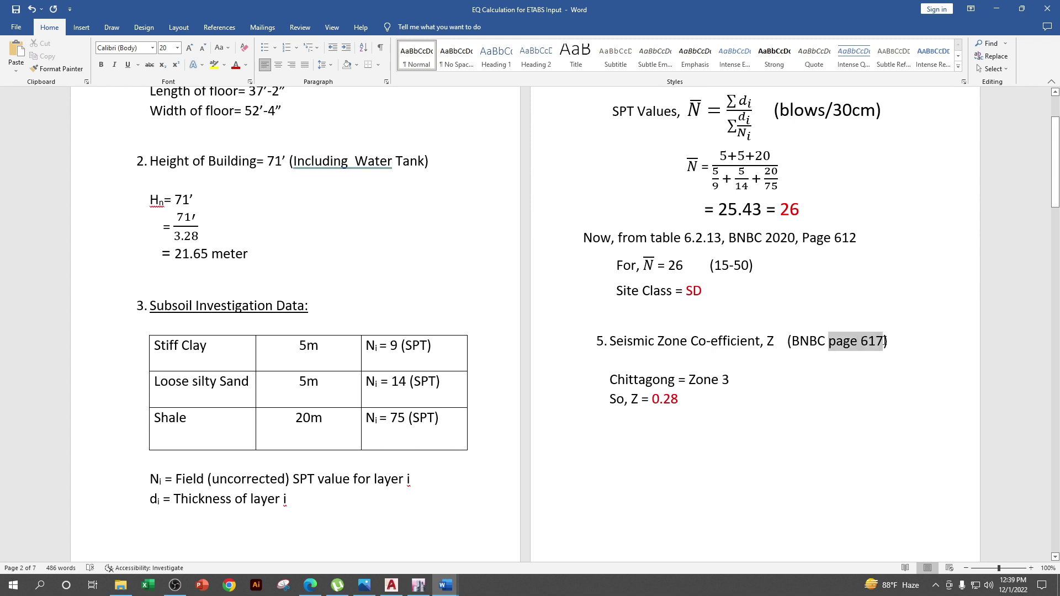
pyautogui.click(310, 584)
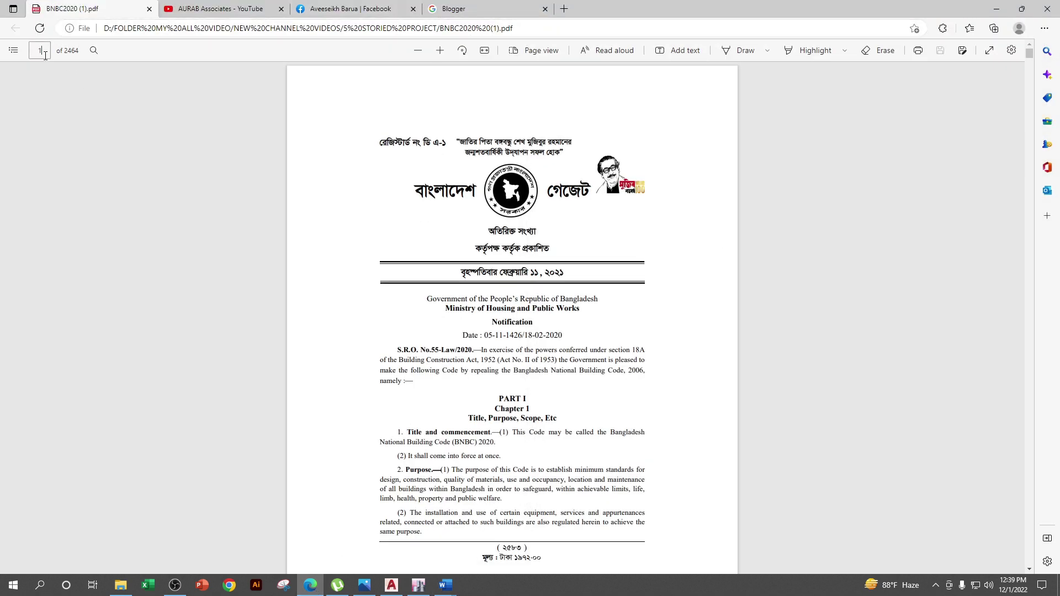
pyautogui.write('617')
pyautogui.press('Return')
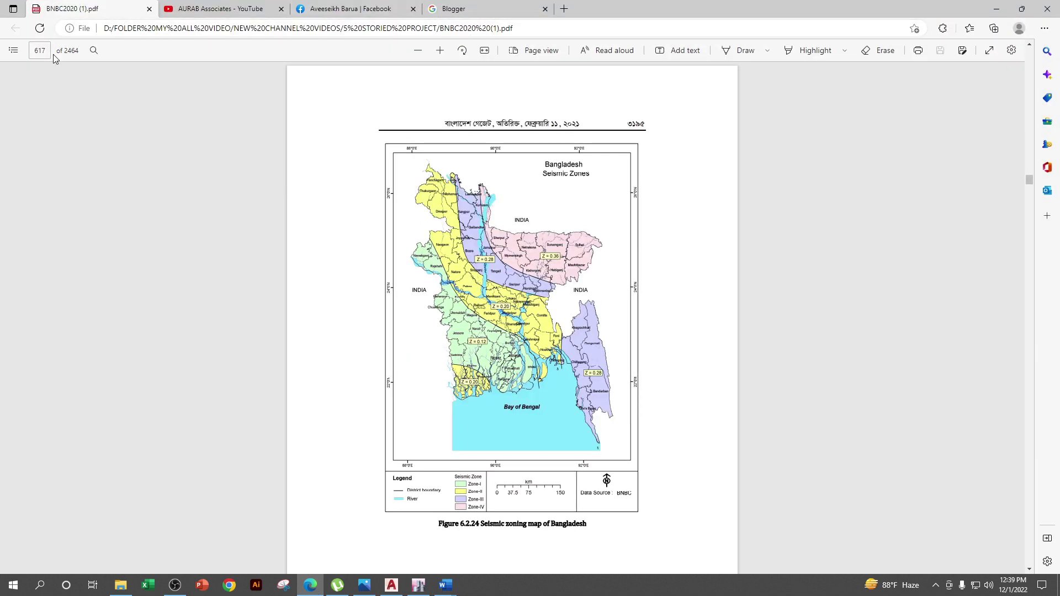
pyautogui.click(440, 51)
pyautogui.scroll(-5, 629, 215)
pyautogui.scroll(-8, 629, 215)
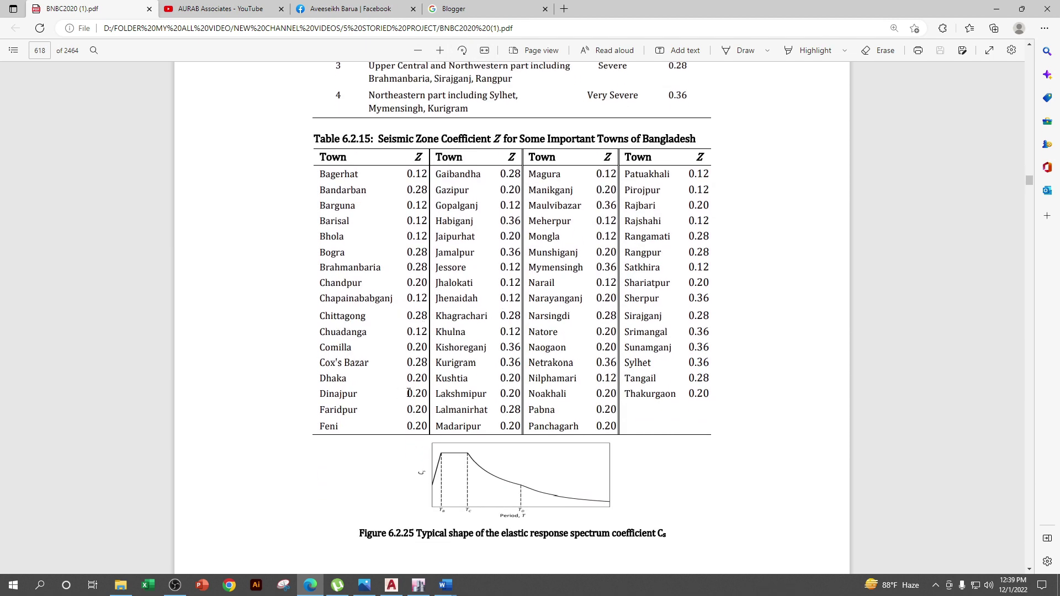
pyautogui.moveTo(405, 379); pyautogui.dragTo(429, 379)
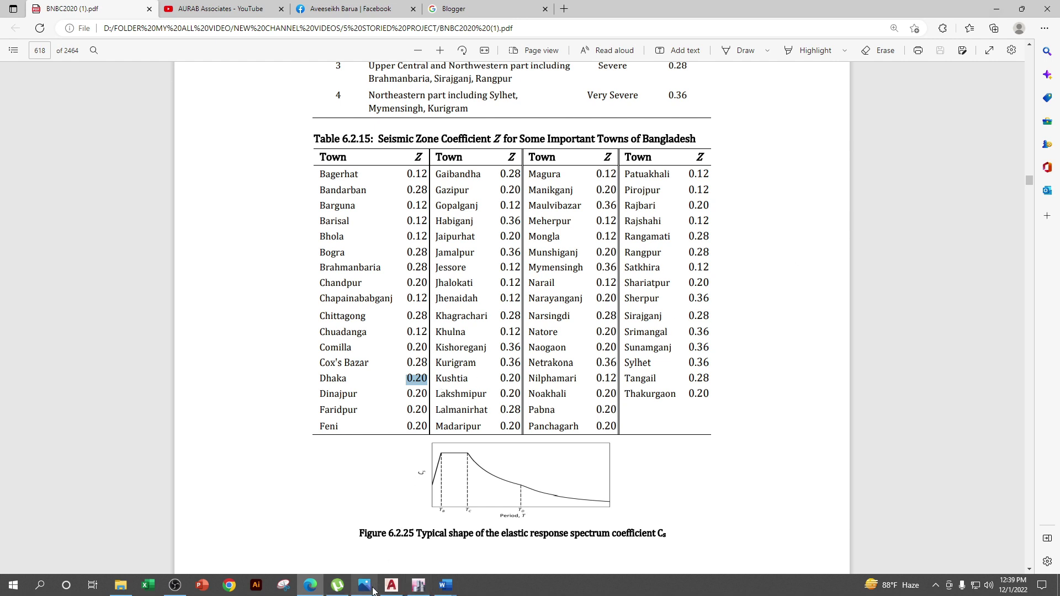
# - Return to the EQ calculation Word document and set the seismic zone to Zone 2 and Z to 0.20
pyautogui.moveTo(444, 588)
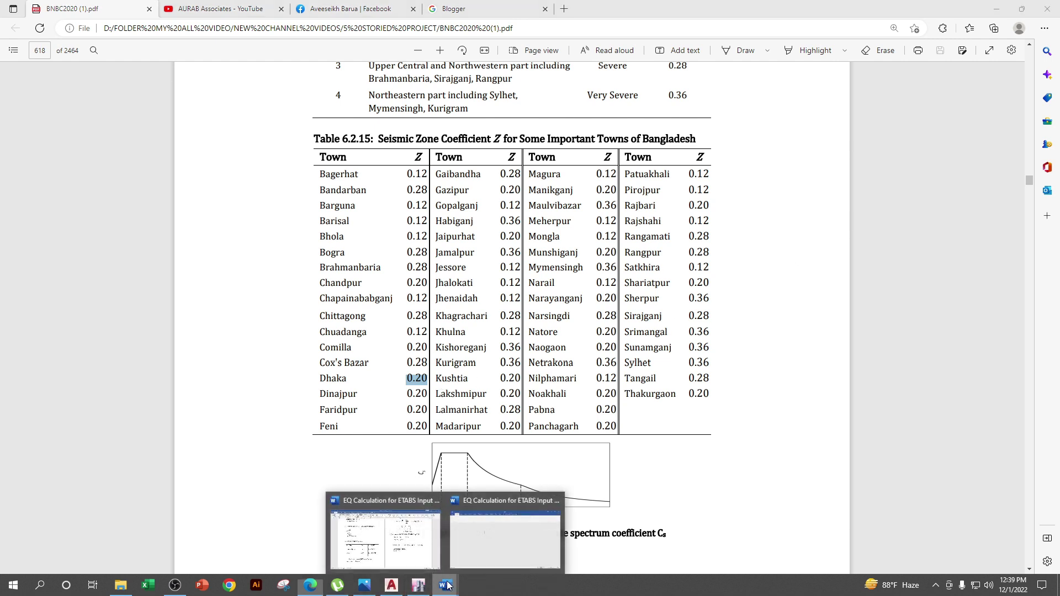
pyautogui.click(412, 553)
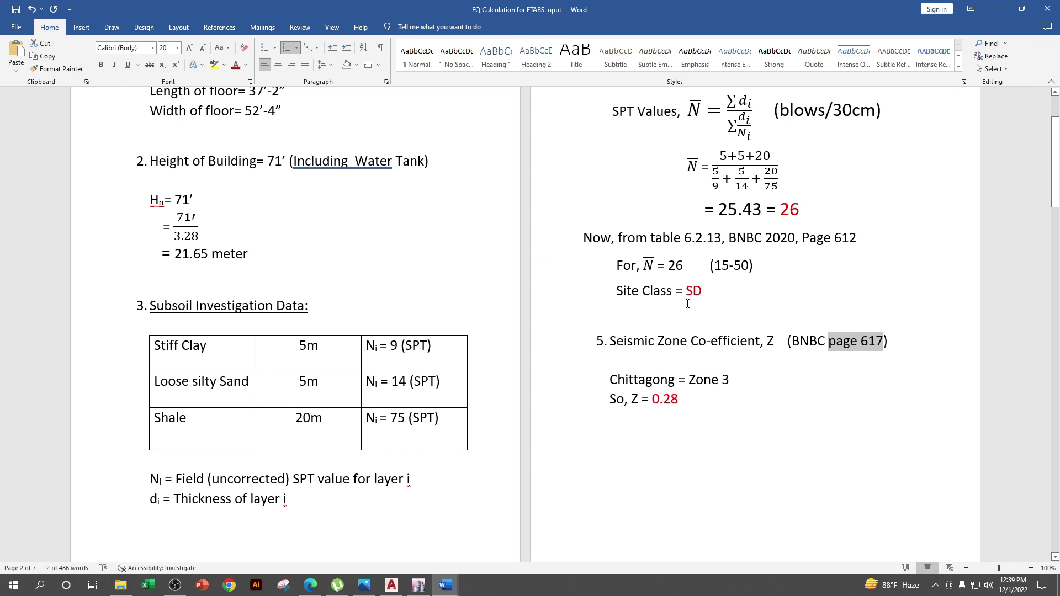
pyautogui.click(731, 379)
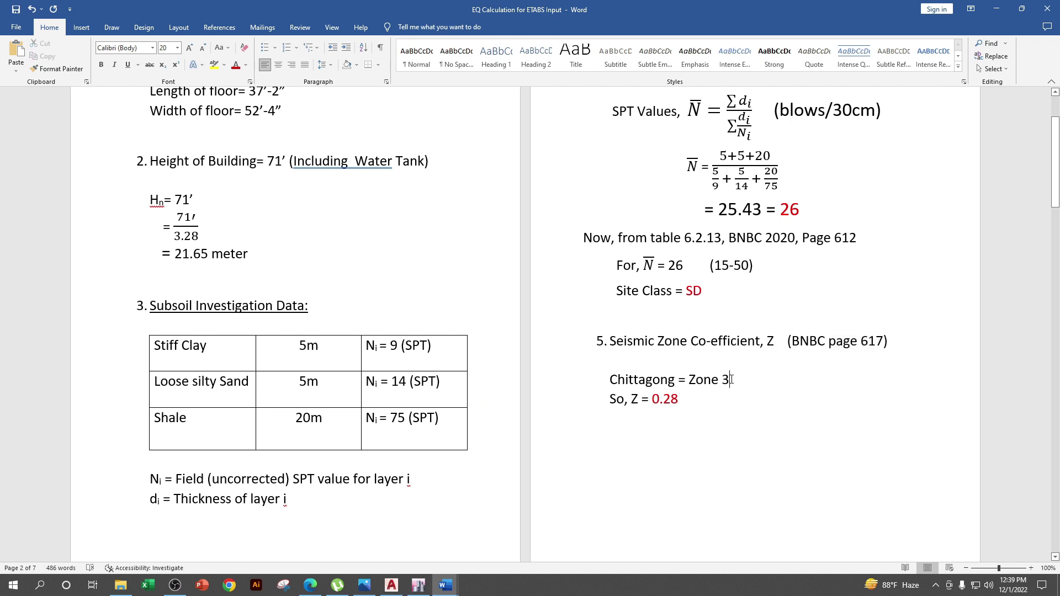
pyautogui.click(676, 399)
pyautogui.press('BackSpace')
pyautogui.write('0')
pyautogui.press('BackSpace')
pyautogui.write('2')
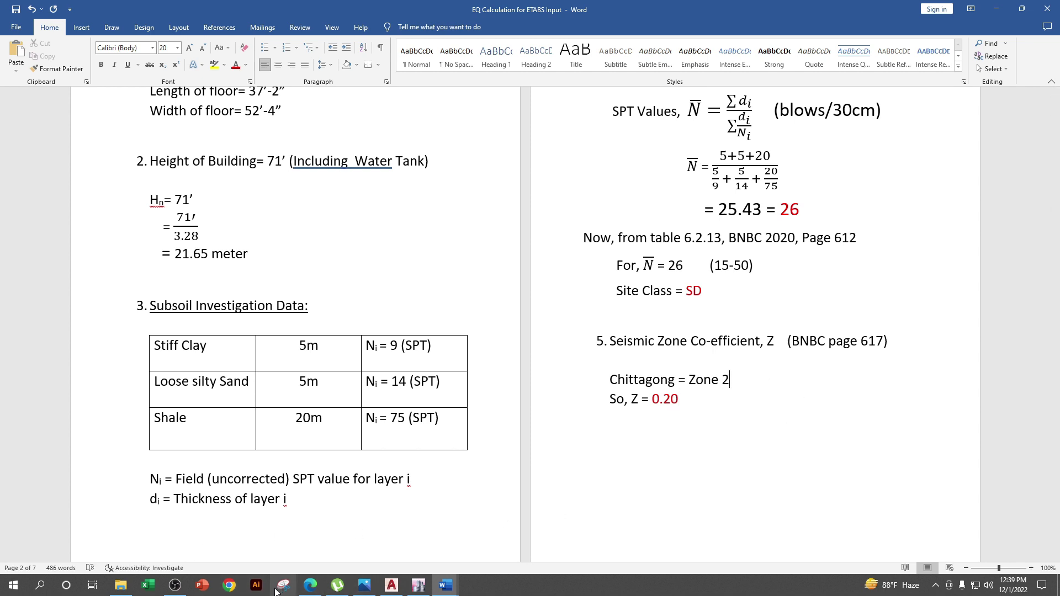
# - Switch back to the BNBC2020 PDF in Edge to consult the seismic zone tables
pyautogui.click(310, 585)
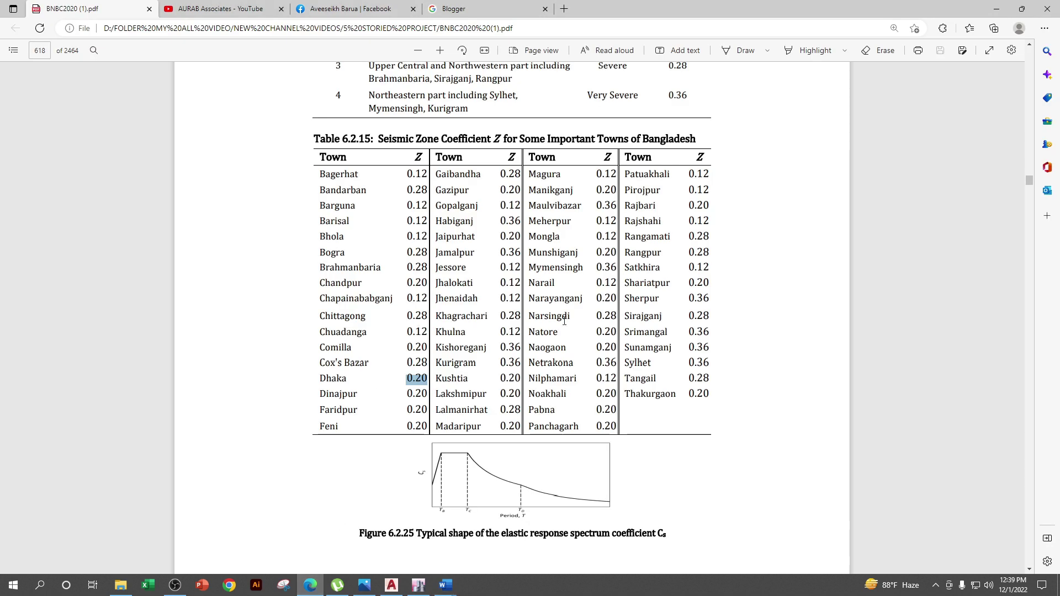
# - Examine the seismic zone map on page 617 of the BNBC PDF, enlarged one level, and return to the Word calculation
pyautogui.scroll(15, 564, 321)
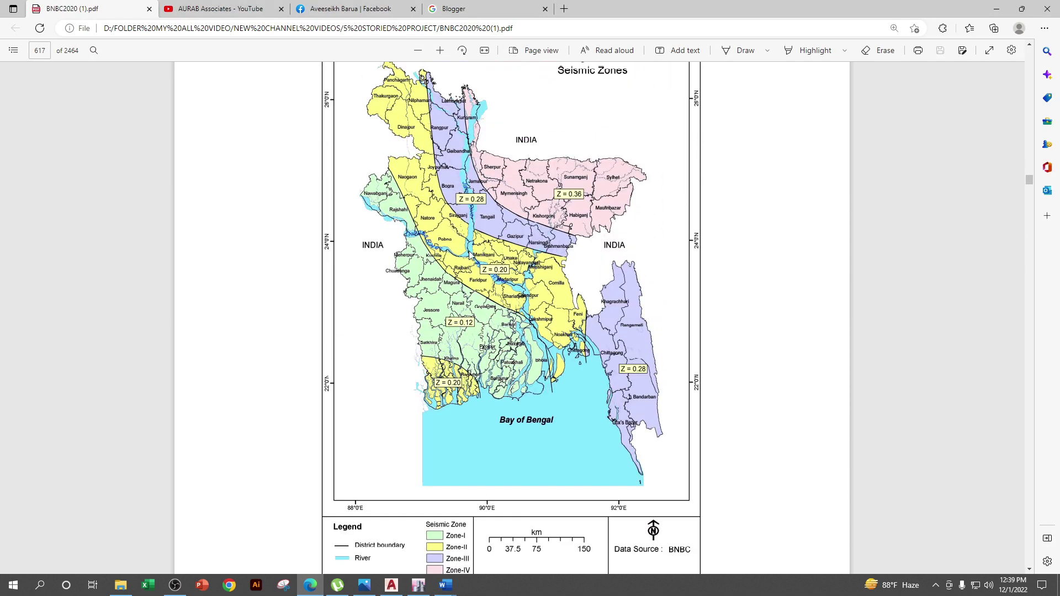
pyautogui.click(440, 50)
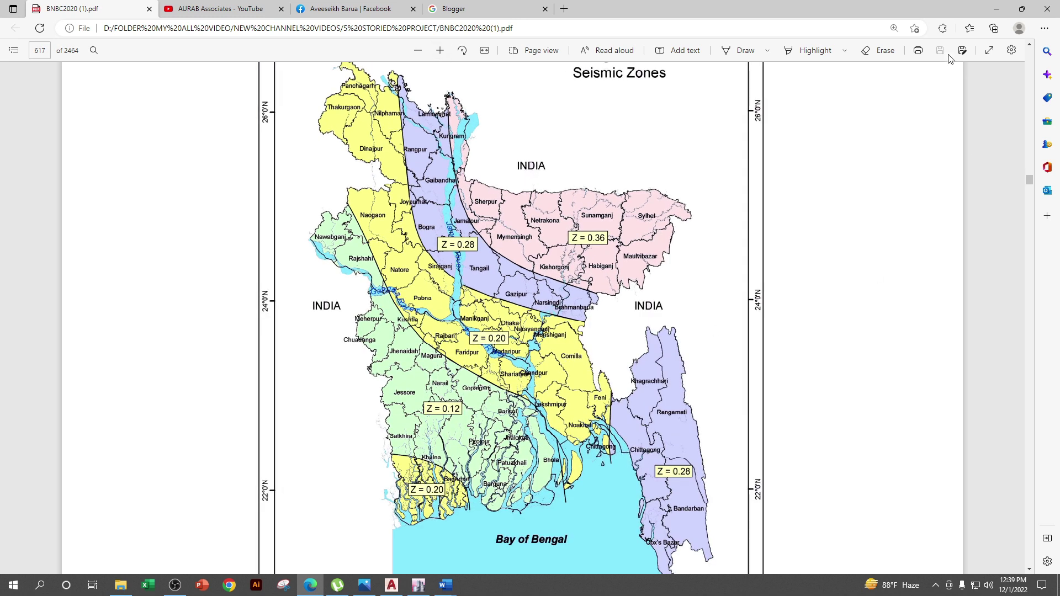
pyautogui.click(996, 8)
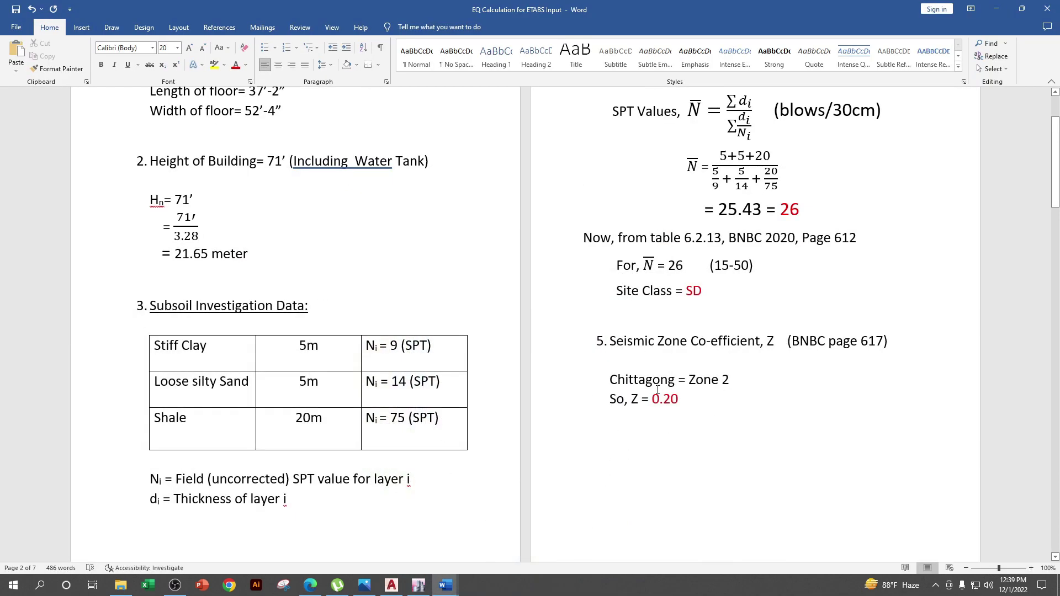
# - Replace Chittagong with Dhaka in the Zone 2 line of the Seismic Zone Co-efficient section
pyautogui.scroll(-4, 686, 303)
pyautogui.scroll(1, 686, 261)
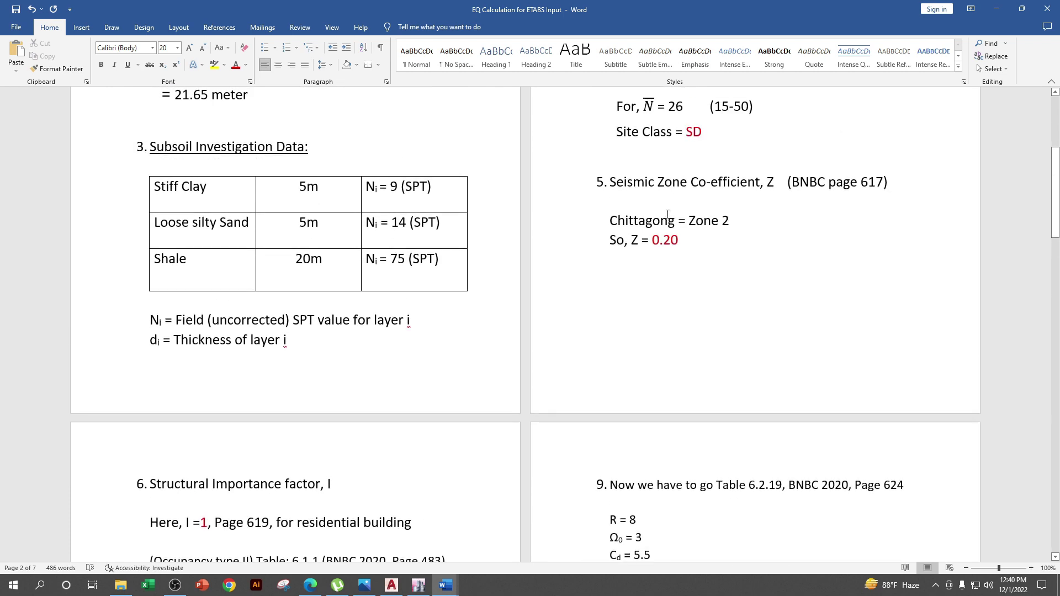
pyautogui.doubleClick(678, 223)
pyautogui.press('BackSpace')
pyautogui.write('d')
pyautogui.press('BackSpace')
pyautogui.write('Dha')
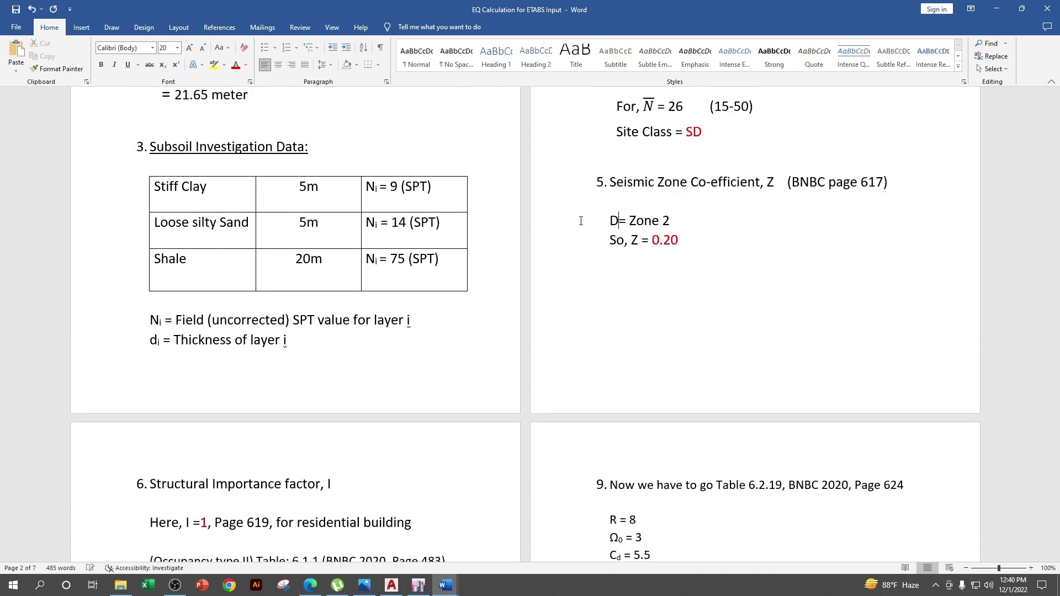
pyautogui.write('ka')
# - Find the Structural Importance factor section and select its Page 483 reference
pyautogui.scroll(-2, 581, 374)
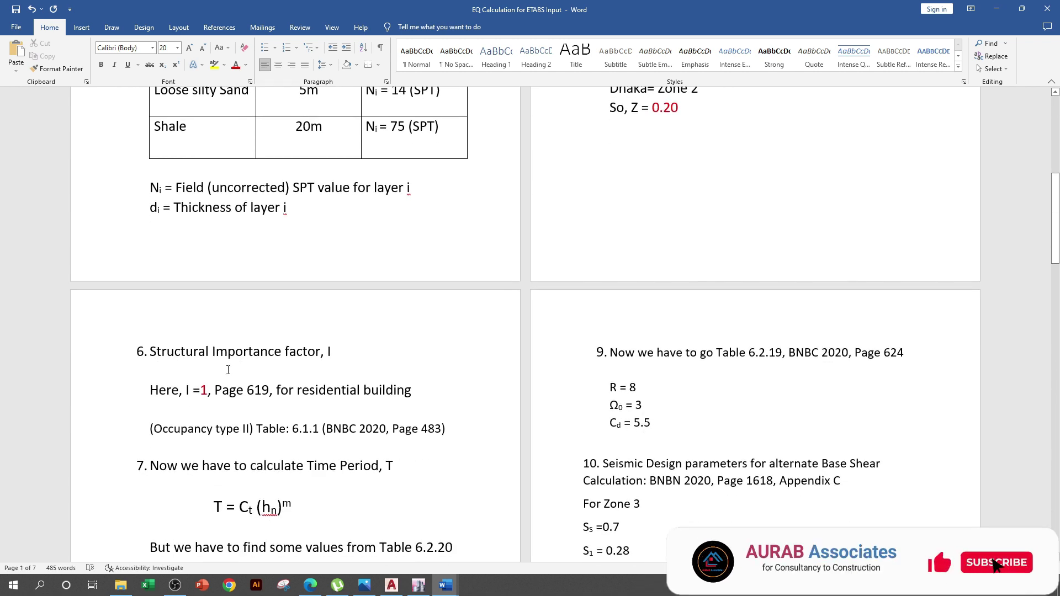
pyautogui.scroll(-1, 360, 371)
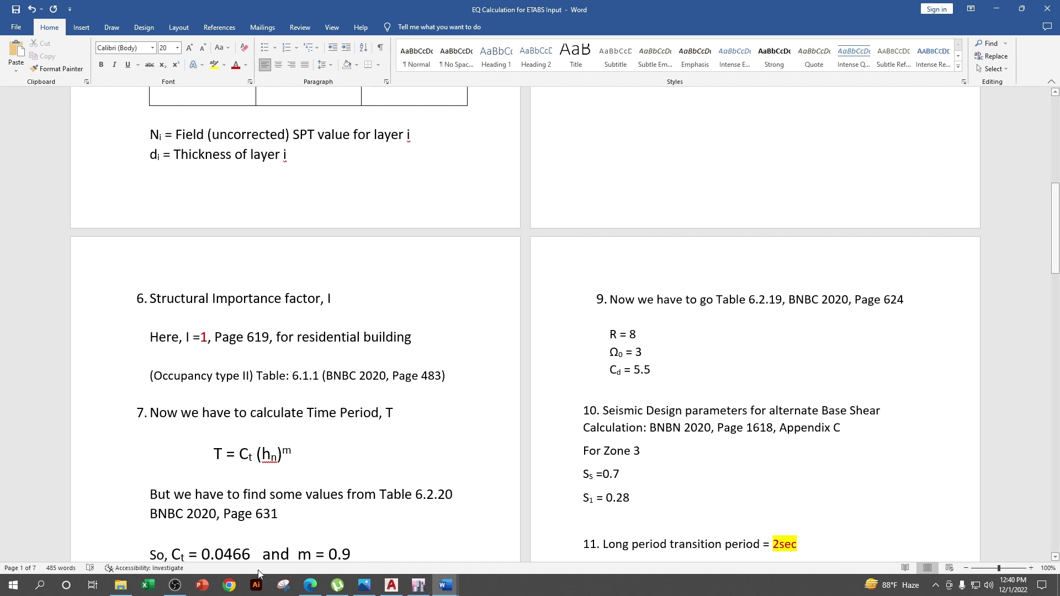
pyautogui.moveTo(394, 376); pyautogui.dragTo(446, 375)
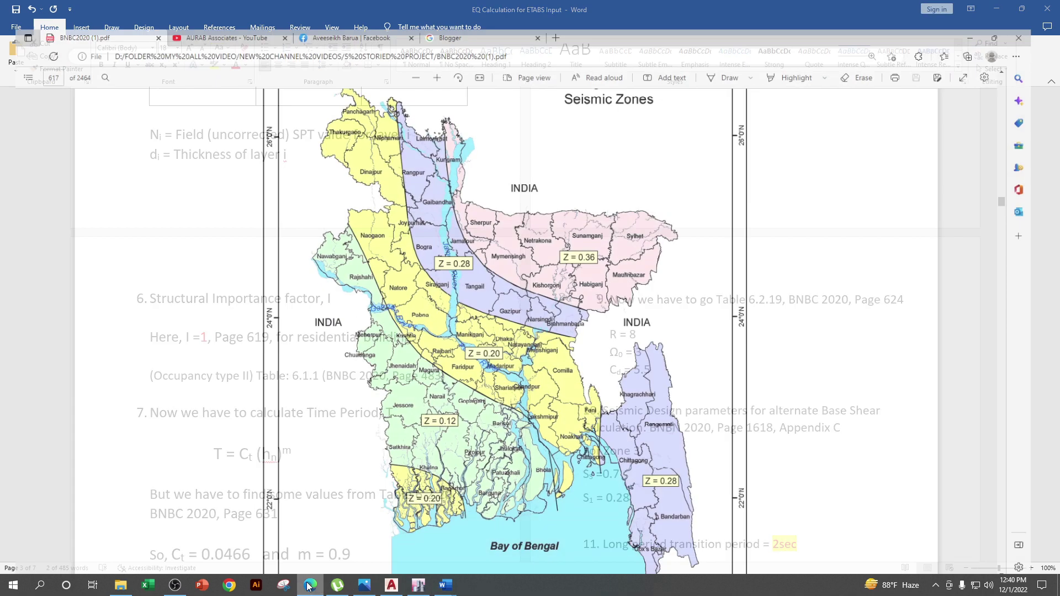
# - Switch to the BNBC PDF in Edge, reduce the magnification, and go to the occupancy category table on page 483
pyautogui.click(310, 585)
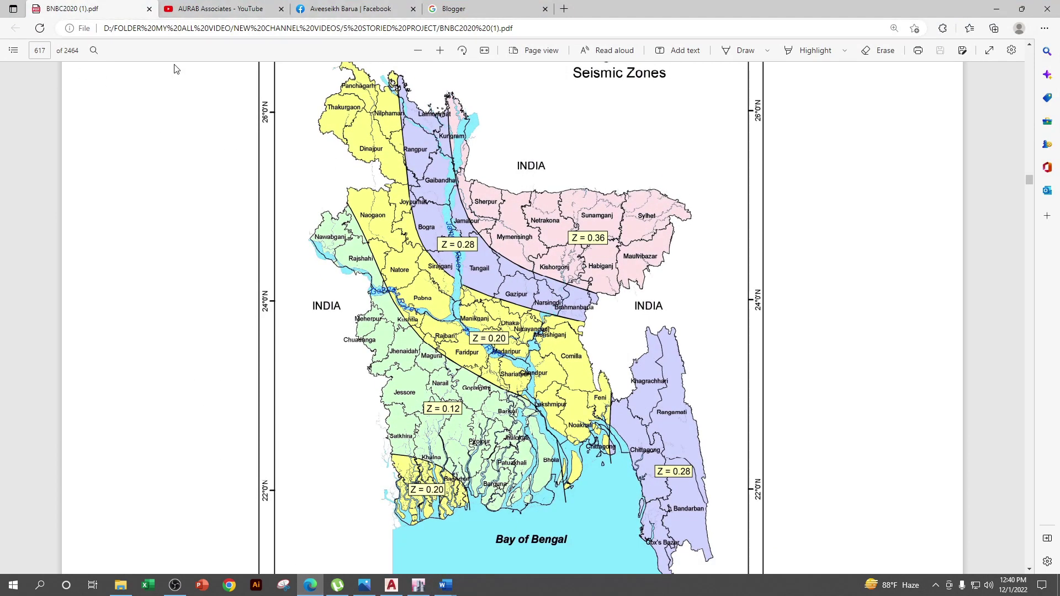
pyautogui.click(418, 50)
pyautogui.click(418, 51)
pyautogui.click(40, 50)
pyautogui.write('483')
pyautogui.press('Return')
pyautogui.scroll(-3, 513, 314)
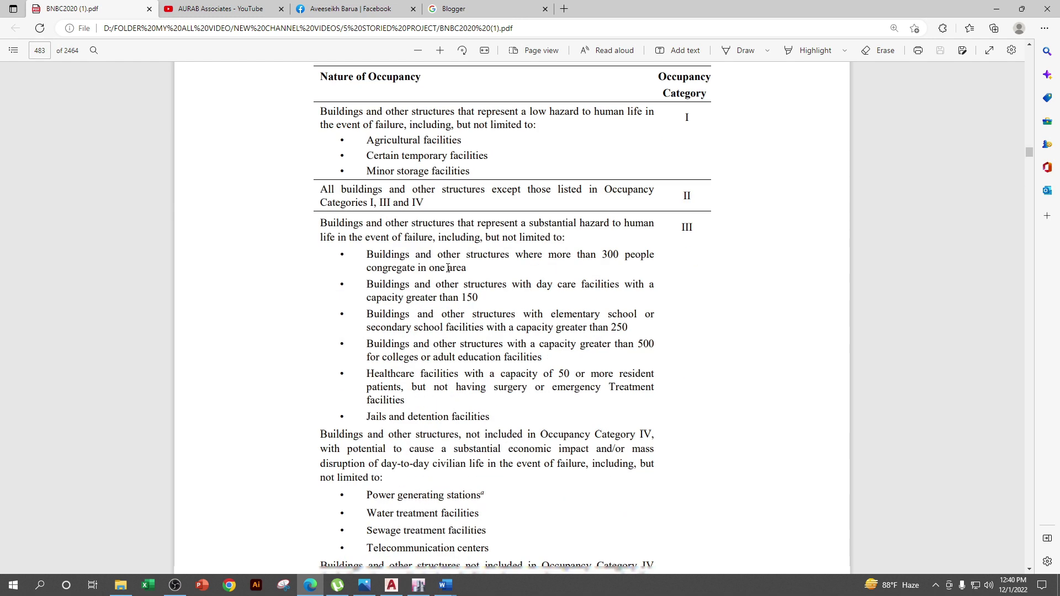
# - Look over Table 6.1.1 at a smaller magnification and select the Occupancy Category II entry
pyautogui.click(418, 52)
pyautogui.scroll(-1, 553, 294)
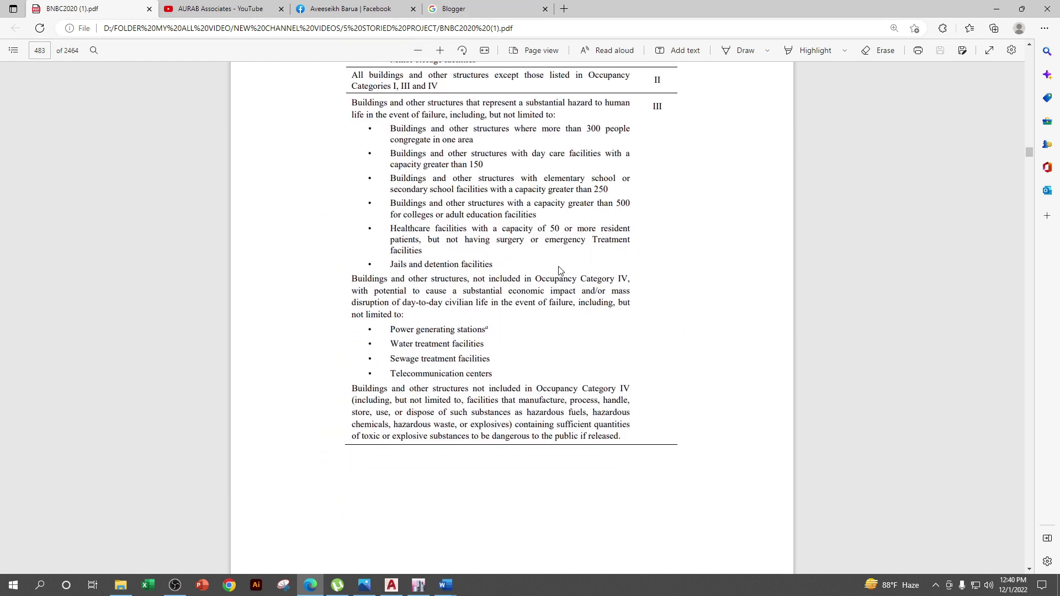
pyautogui.scroll(3, 554, 294)
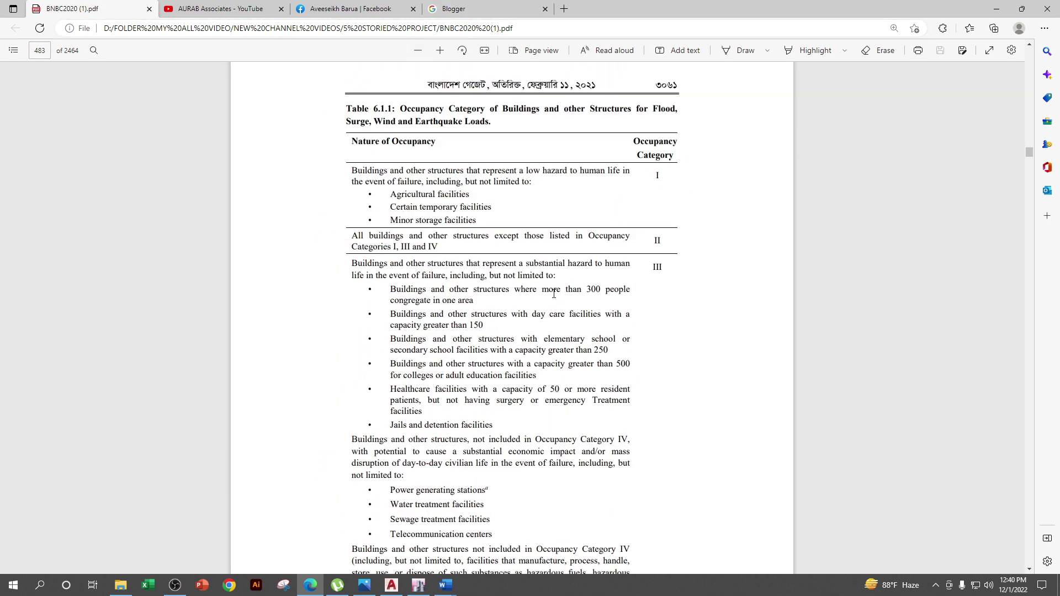
pyautogui.doubleClick(657, 239)
pyautogui.click(663, 238)
pyautogui.doubleClick(660, 238)
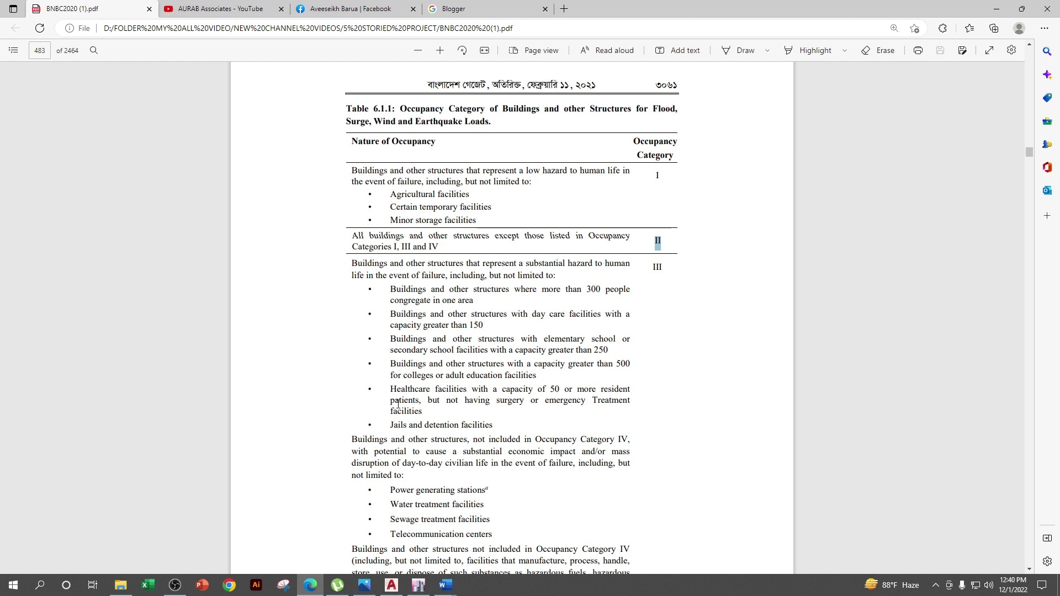
# - Examine the Category III and IV building lists on pages 483 and 484, and select the Category II entry again
pyautogui.scroll(-3, 485, 368)
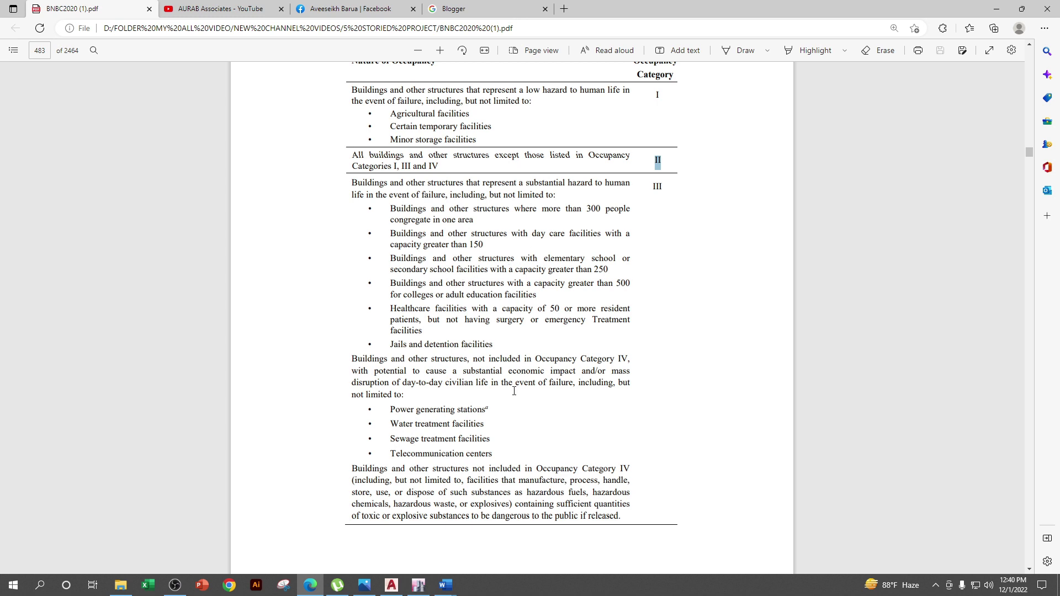
pyautogui.scroll(5, 496, 165)
pyautogui.scroll(-12, 560, 311)
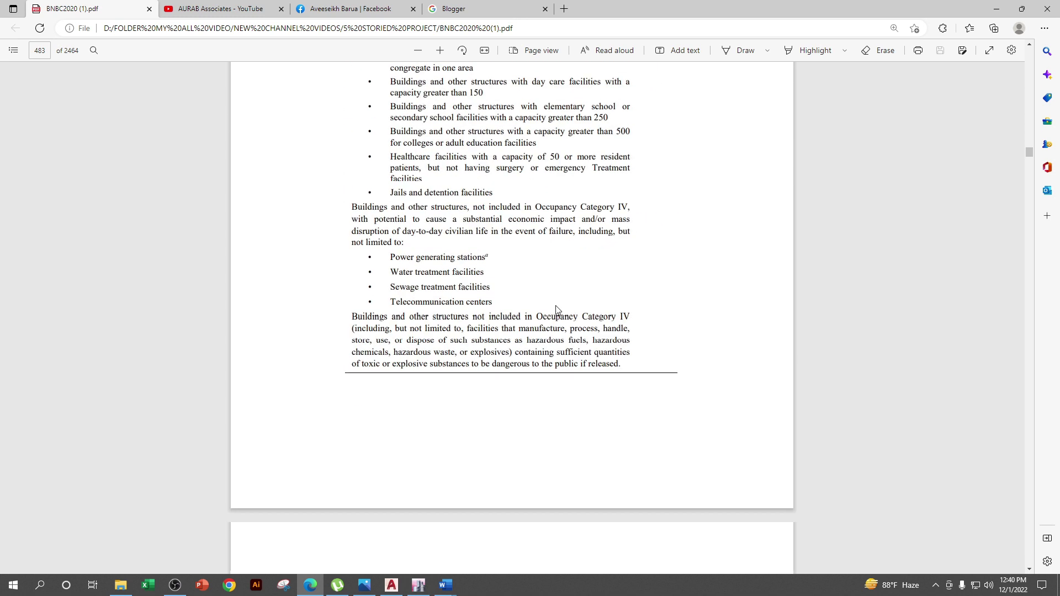
pyautogui.scroll(-10, 558, 312)
pyautogui.scroll(18, 610, 378)
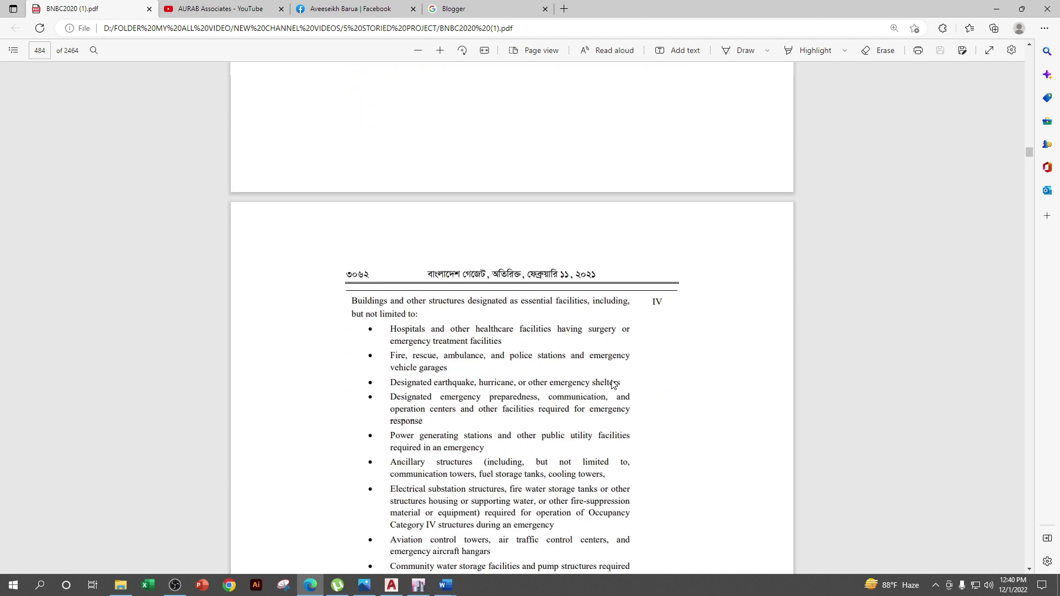
pyautogui.scroll(6, 612, 384)
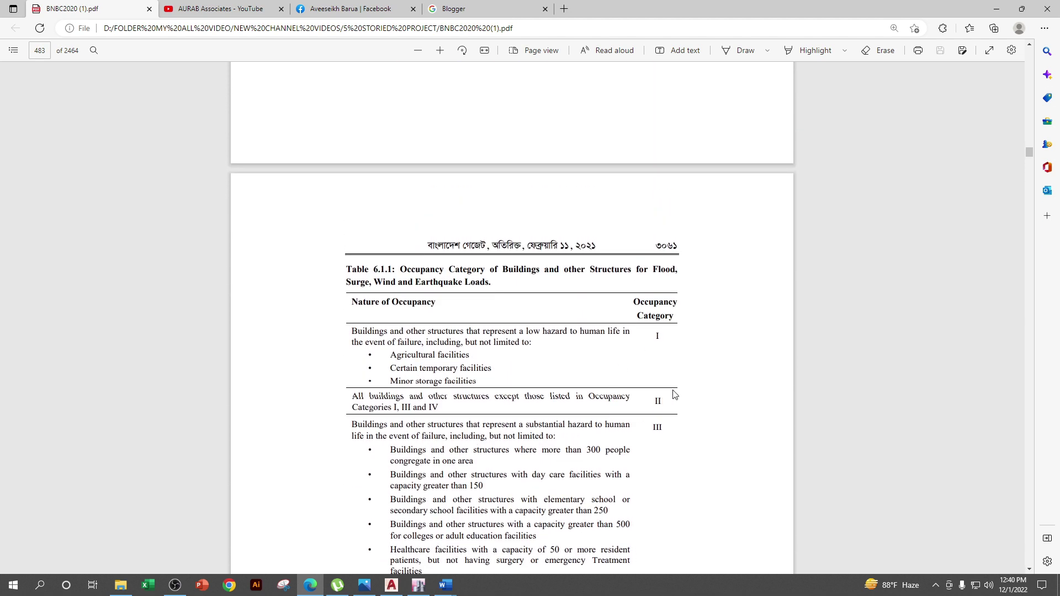
pyautogui.moveTo(654, 402); pyautogui.dragTo(662, 402)
# - Return to the Word calculation and select the page 619 reference in the Structural Importance factor section
pyautogui.moveTo(447, 588)
pyautogui.click(410, 546)
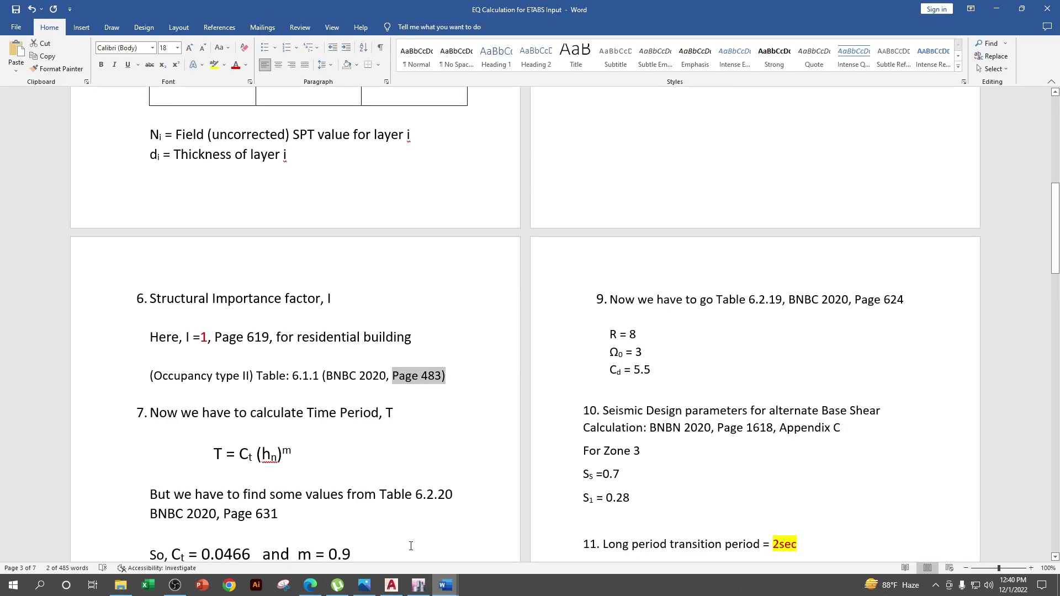
pyautogui.scroll(-2, 308, 336)
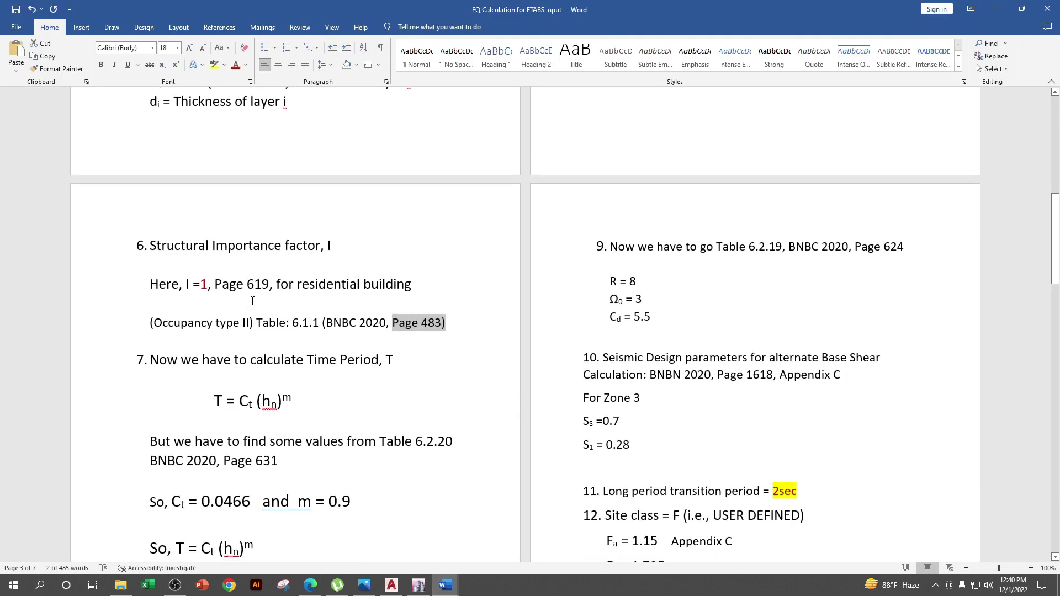
pyautogui.moveTo(246, 285); pyautogui.dragTo(270, 285)
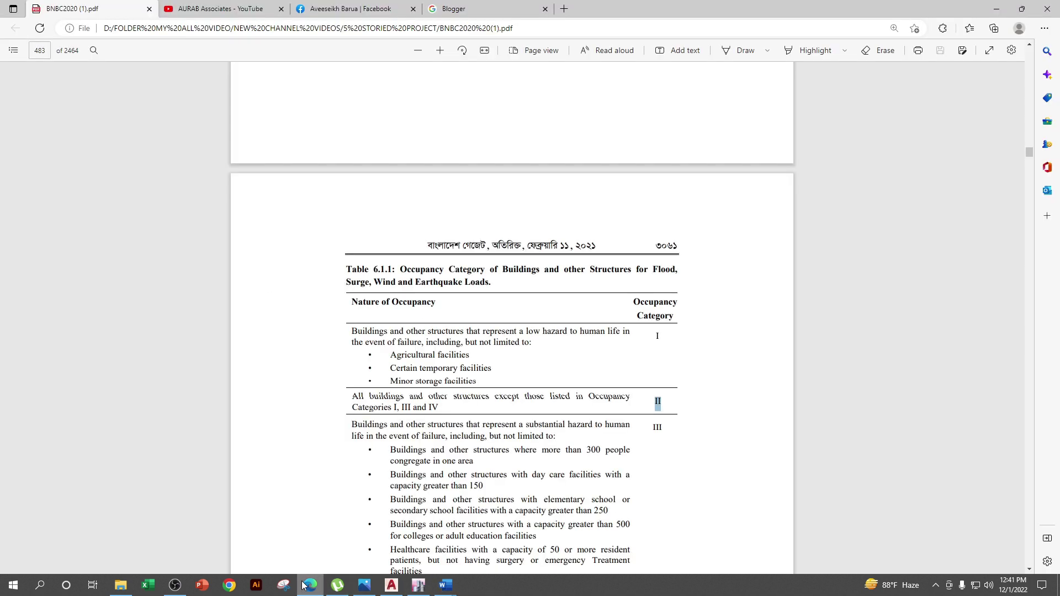
# - Switch to the BNBC PDF, go to page 619, and select soil type SD in Table 6.2.16
pyautogui.click(313, 587)
pyautogui.click(44, 51)
pyautogui.write('619')
pyautogui.press('Return')
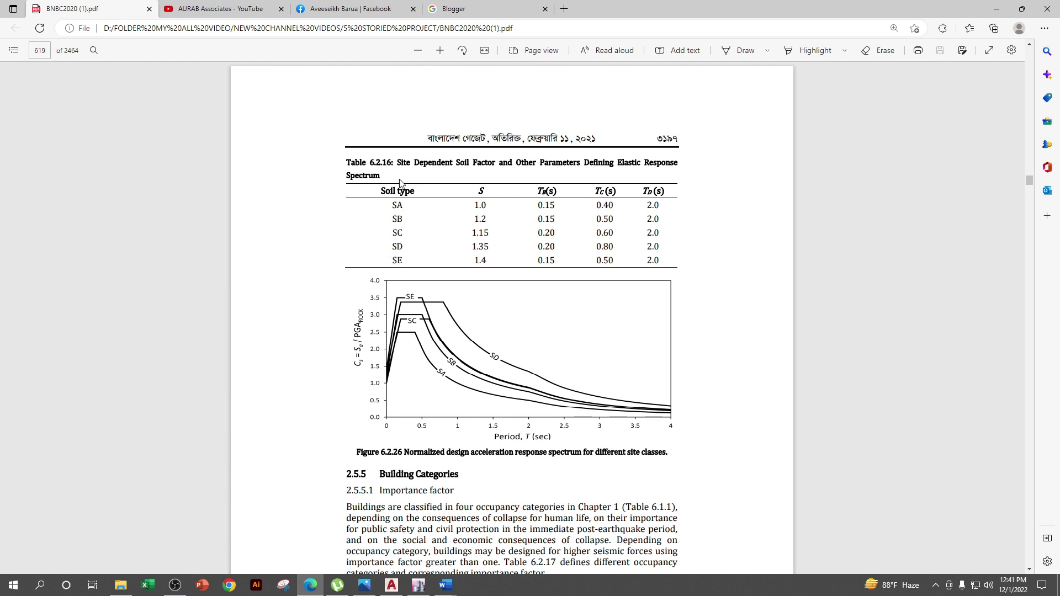
pyautogui.moveTo(391, 247); pyautogui.dragTo(405, 246)
# - Find Table 6.2.17 and select the occupancy category I, II entry and its importance factor 1.00
pyautogui.scroll(-5, 570, 366)
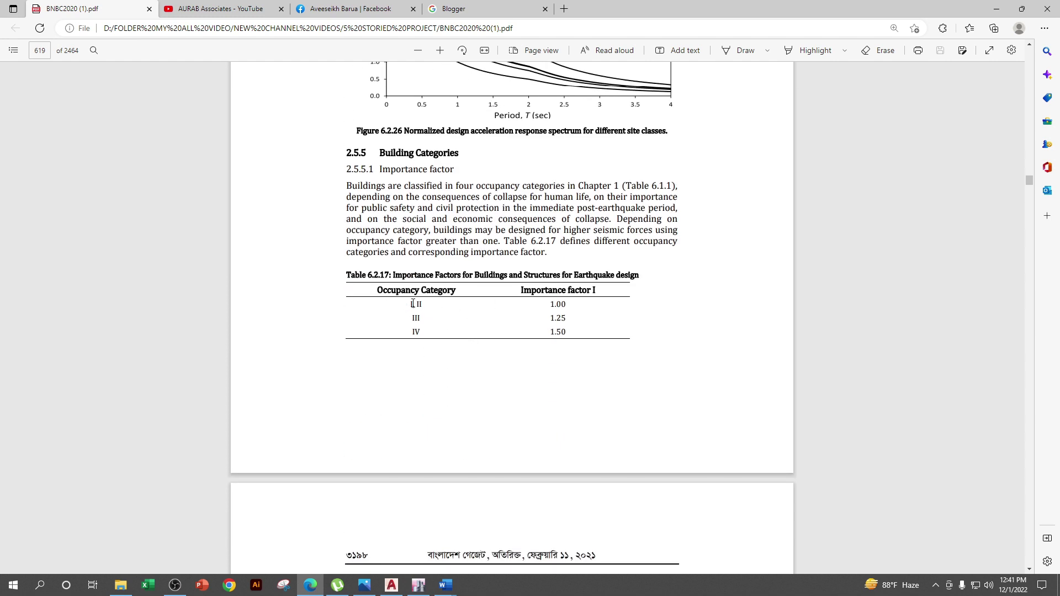
pyautogui.moveTo(406, 304); pyautogui.dragTo(429, 308)
pyautogui.moveTo(548, 304); pyautogui.dragTo(572, 305)
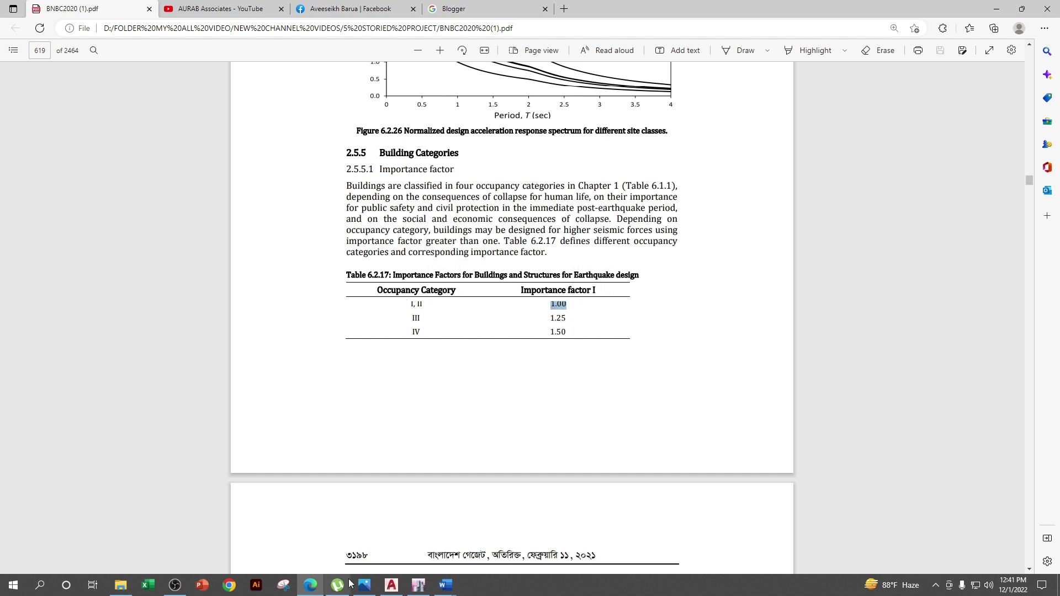
# - Return to the Word calculation and check the importance factor value I = 1 in section 6
pyautogui.moveTo(446, 585)
pyautogui.click(403, 552)
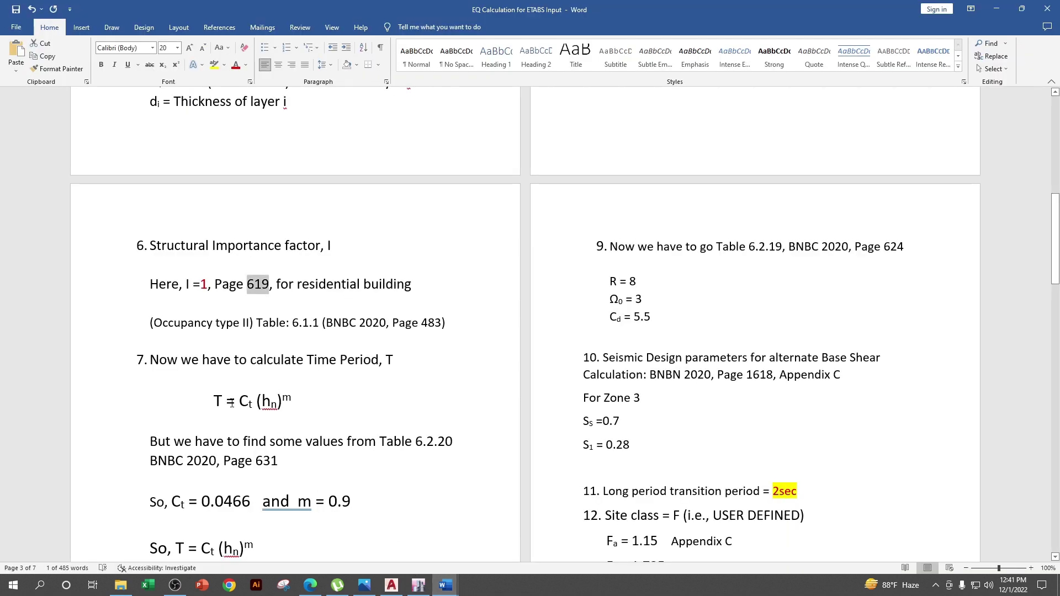
pyautogui.moveTo(208, 284); pyautogui.dragTo(201, 284)
pyautogui.click(446, 387)
# - Select the right side of the time period formula in section 7, then its page 631 reference
pyautogui.scroll(-2, 475, 354)
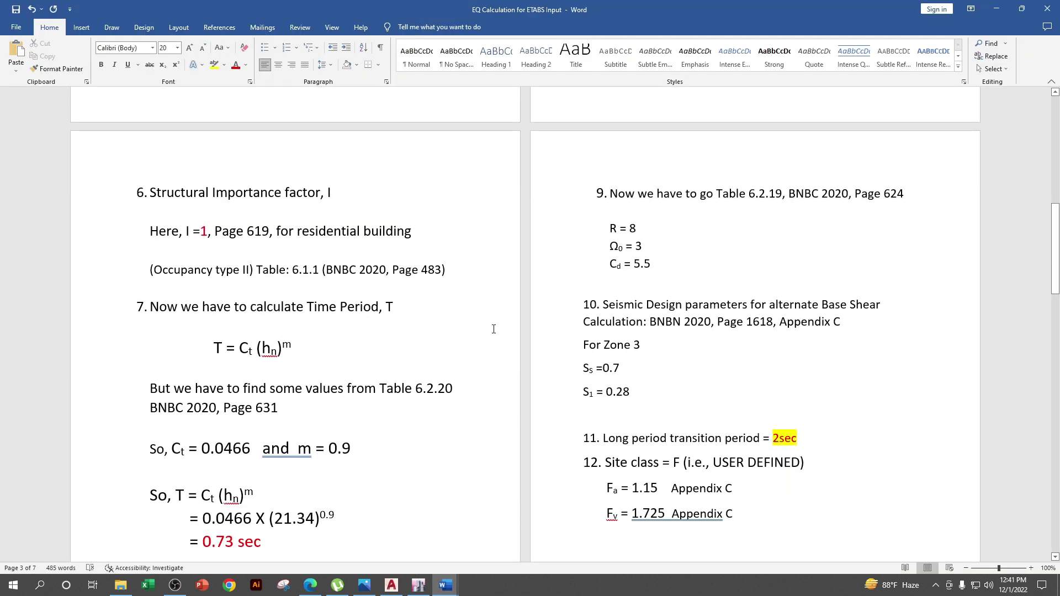
pyautogui.scroll(-1, 350, 408)
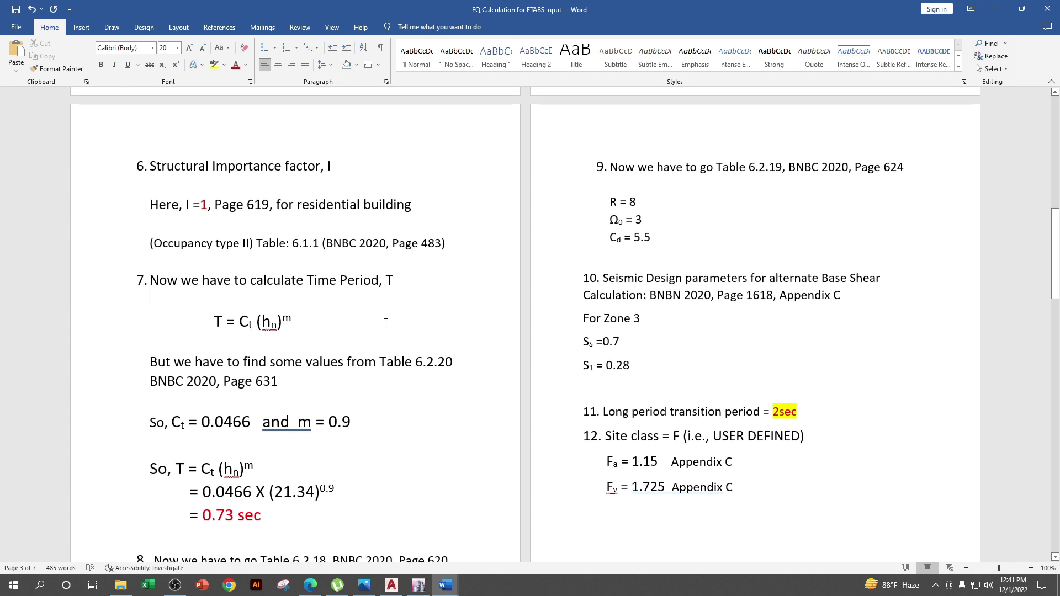
pyautogui.moveTo(239, 323); pyautogui.dragTo(292, 320)
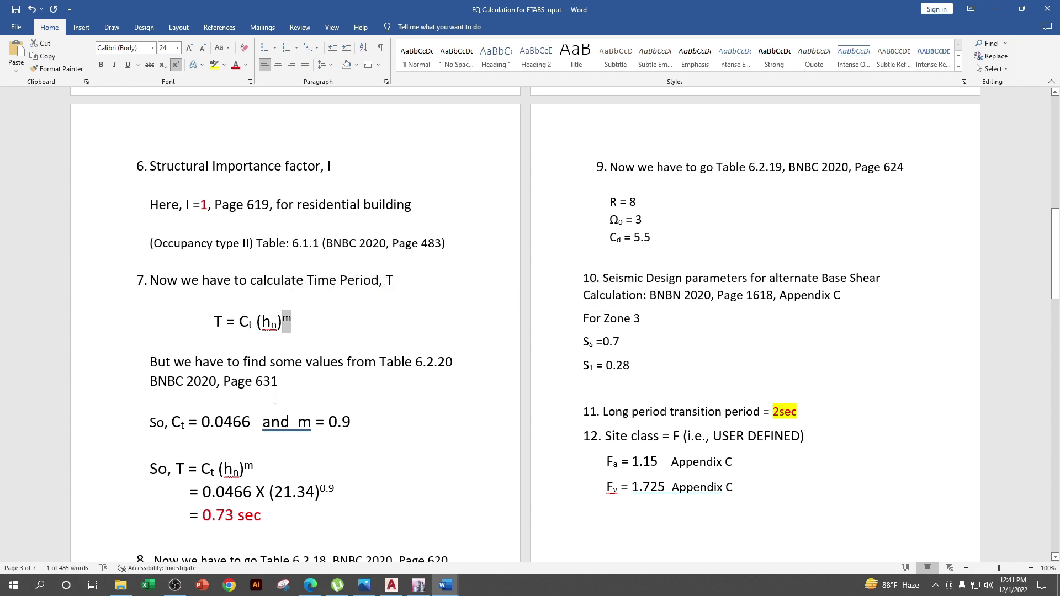
pyautogui.doubleClick(257, 382)
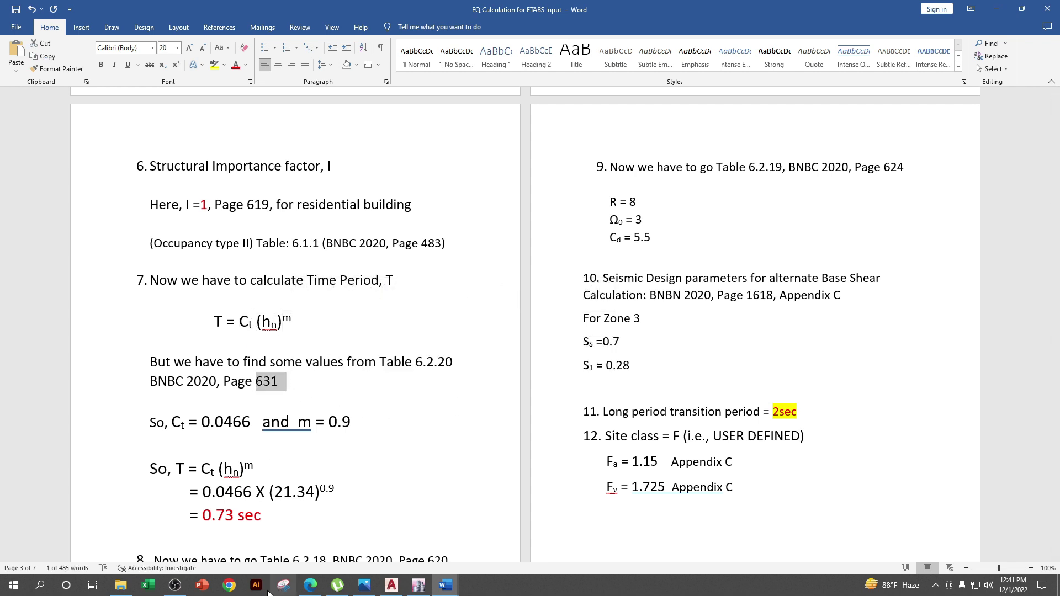
# - Switch to the BNBC PDF, go to page 631, and check the concrete moment-resisting frames row in Table 6.2.20
pyautogui.click(310, 586)
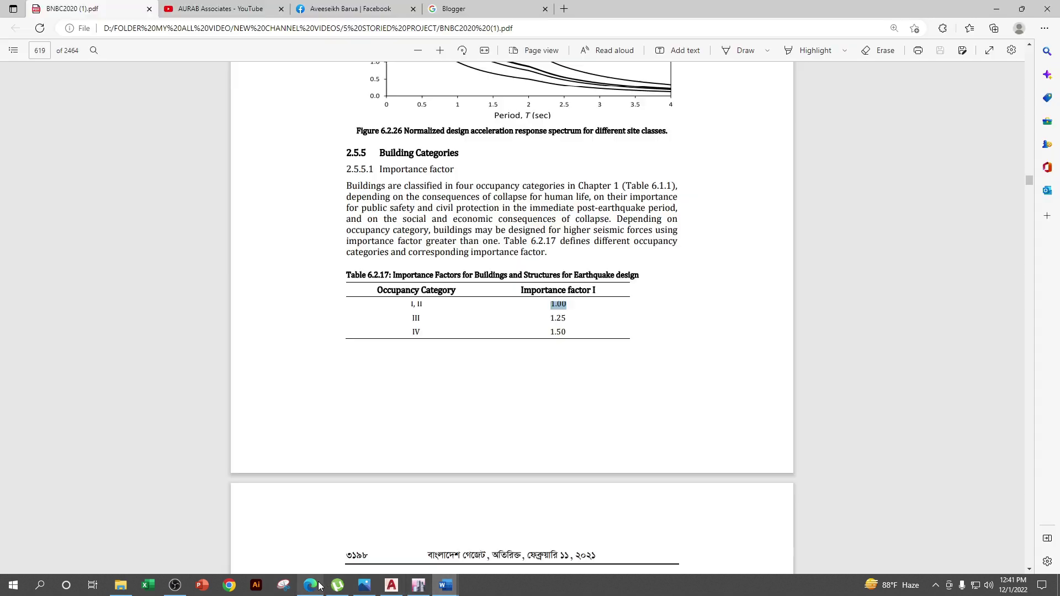
pyautogui.click(44, 50)
pyautogui.write('63')
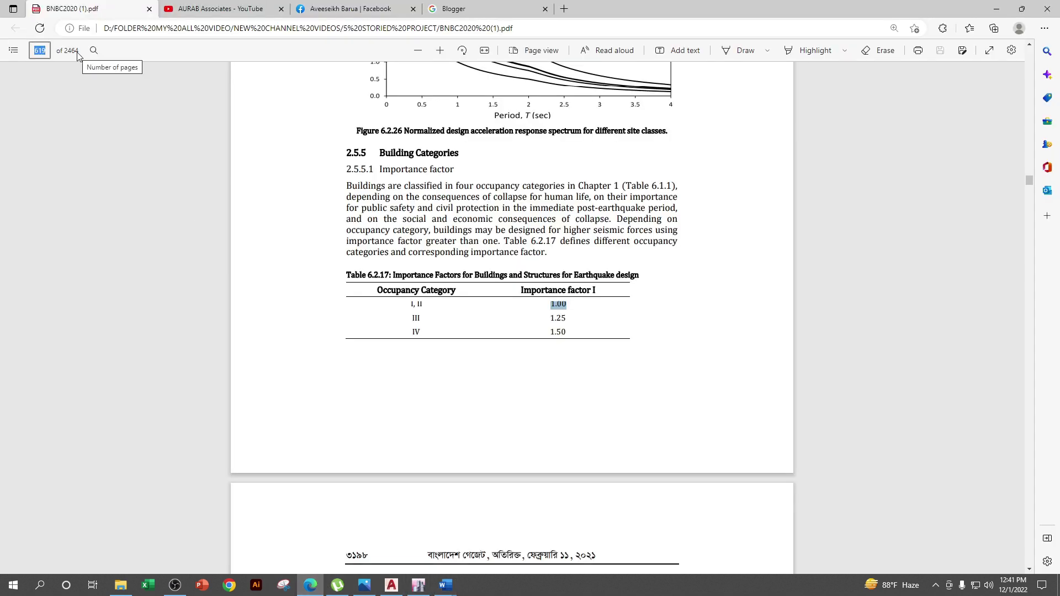
pyautogui.write('1')
pyautogui.press('Return')
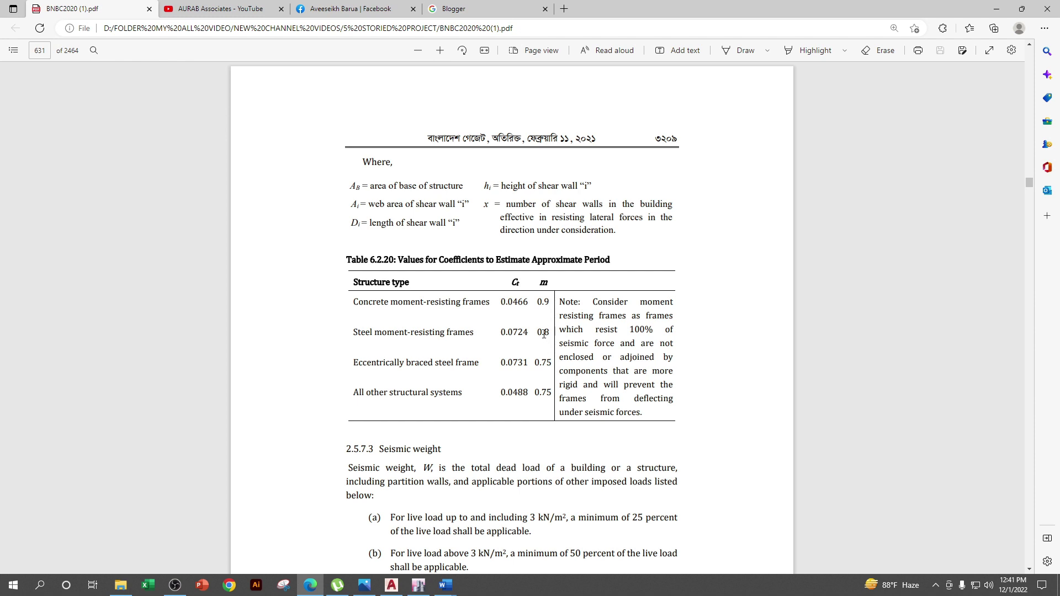
pyautogui.moveTo(352, 301); pyautogui.dragTo(553, 307)
pyautogui.click(509, 307)
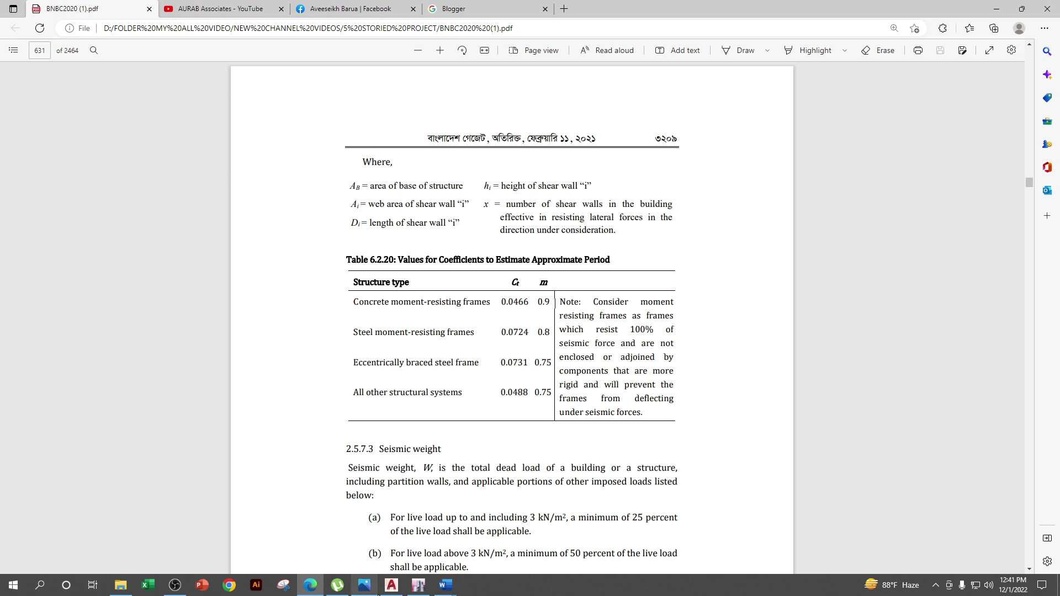
# - Close the second EQ Calculation window in Word and return to the time period calculation in the first one
pyautogui.moveTo(446, 585)
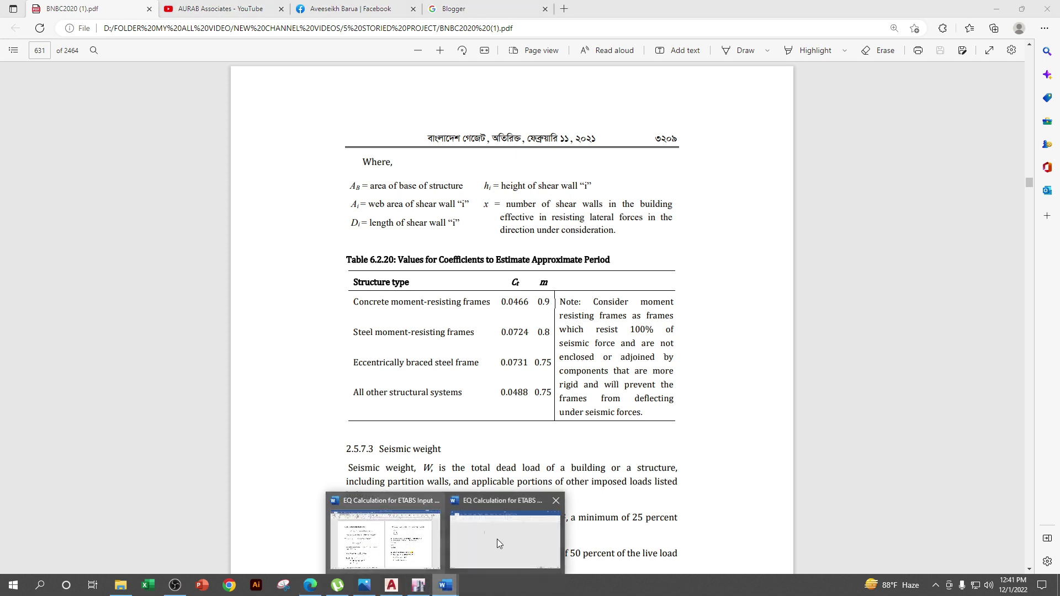
pyautogui.click(555, 500)
pyautogui.click(450, 540)
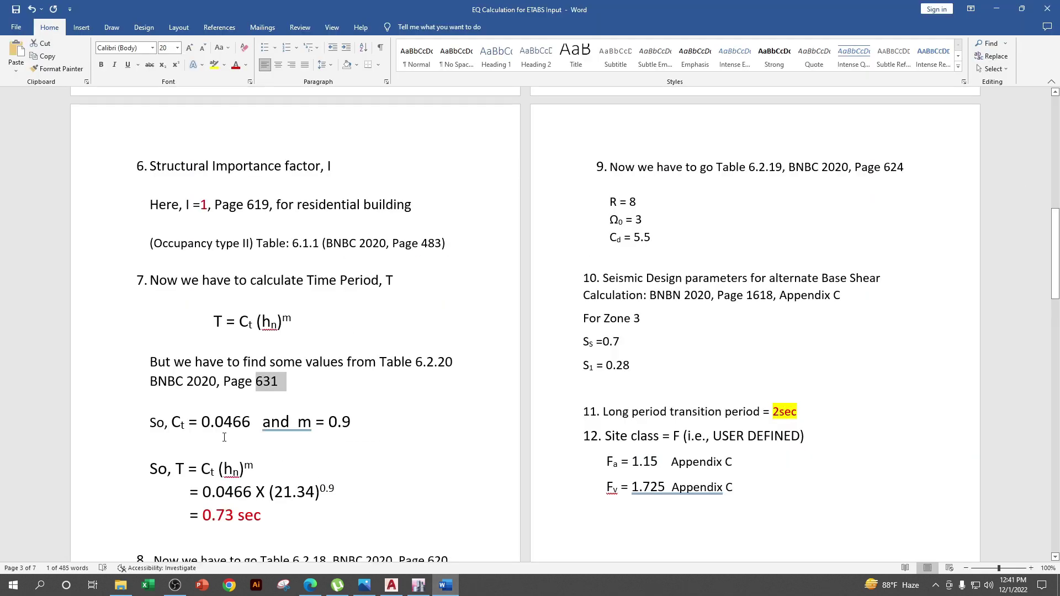
pyautogui.scroll(-1, 224, 438)
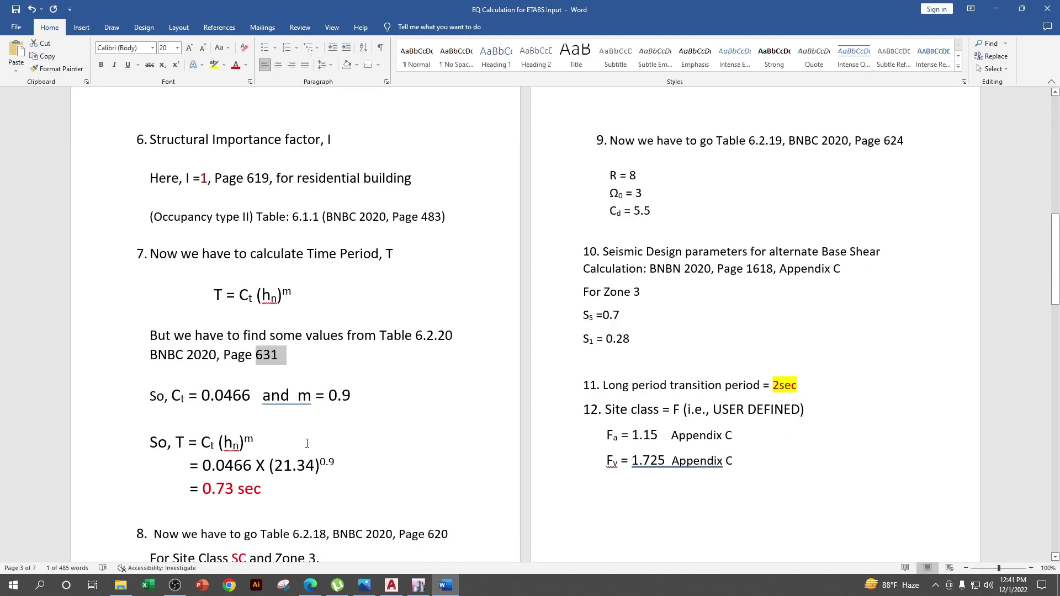
# - Check the building height in section 2 and set the height in section 7's time period formula to 21.65
pyautogui.scroll(-2, 265, 436)
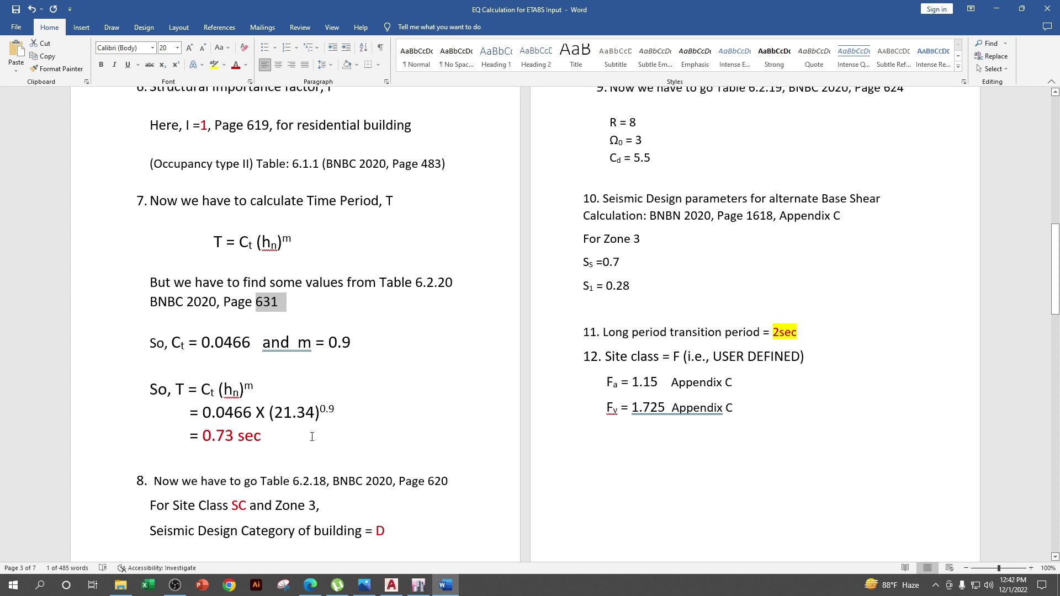
pyautogui.click(313, 415)
pyautogui.scroll(4, 261, 382)
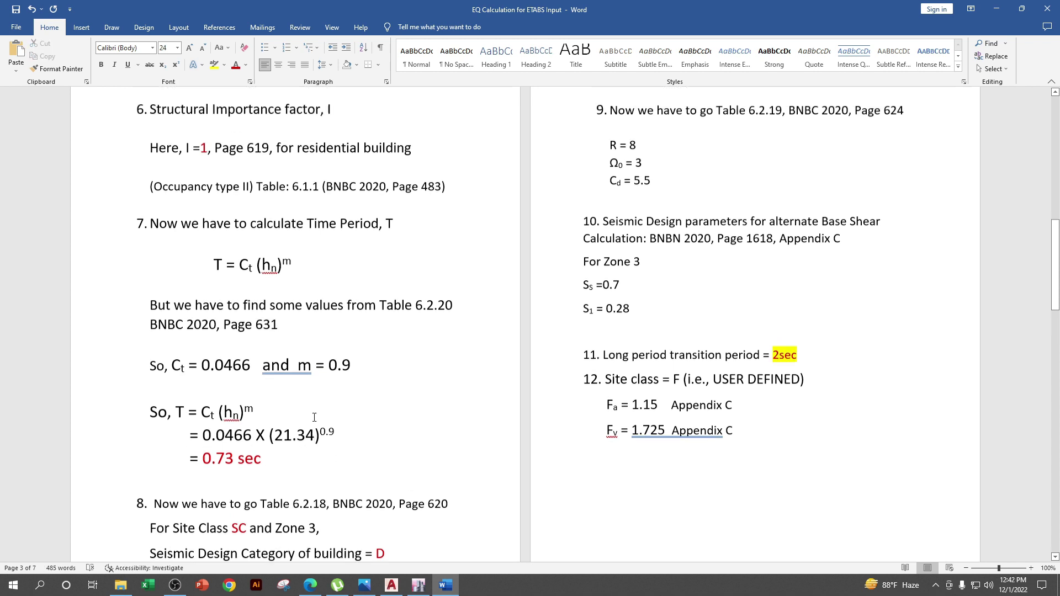
pyautogui.scroll(15, 261, 382)
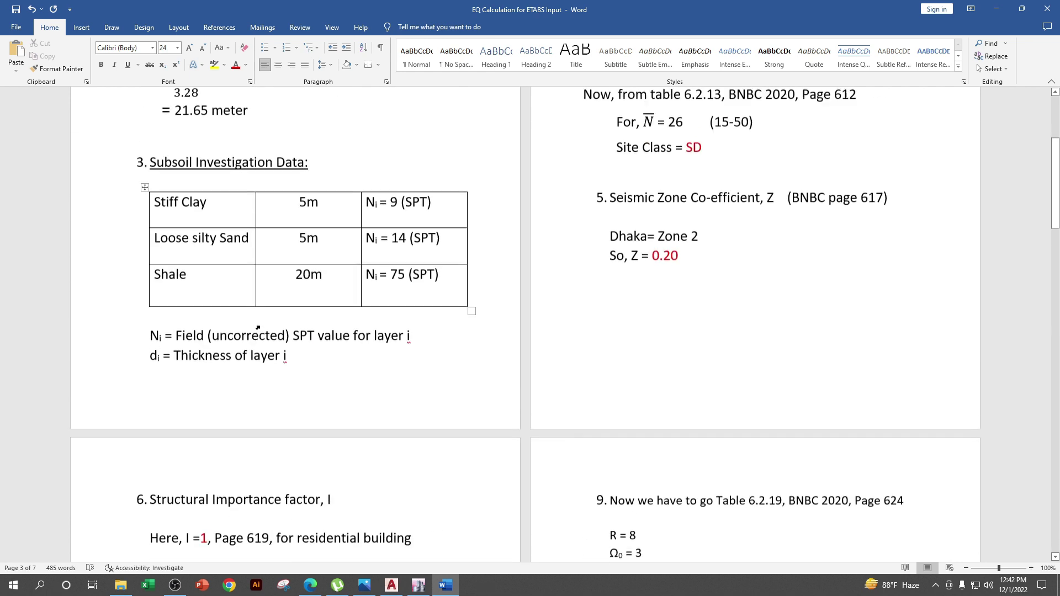
pyautogui.scroll(-12, 192, 279)
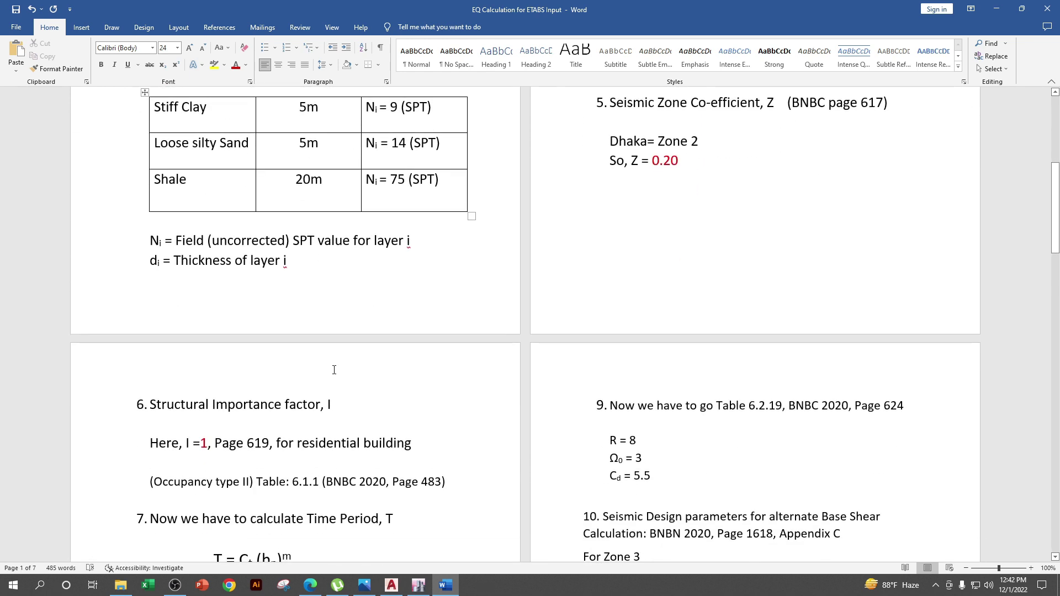
pyautogui.scroll(-1, 372, 451)
pyautogui.press('BackSpace')
pyautogui.press('BackSpace')
pyautogui.write('65')
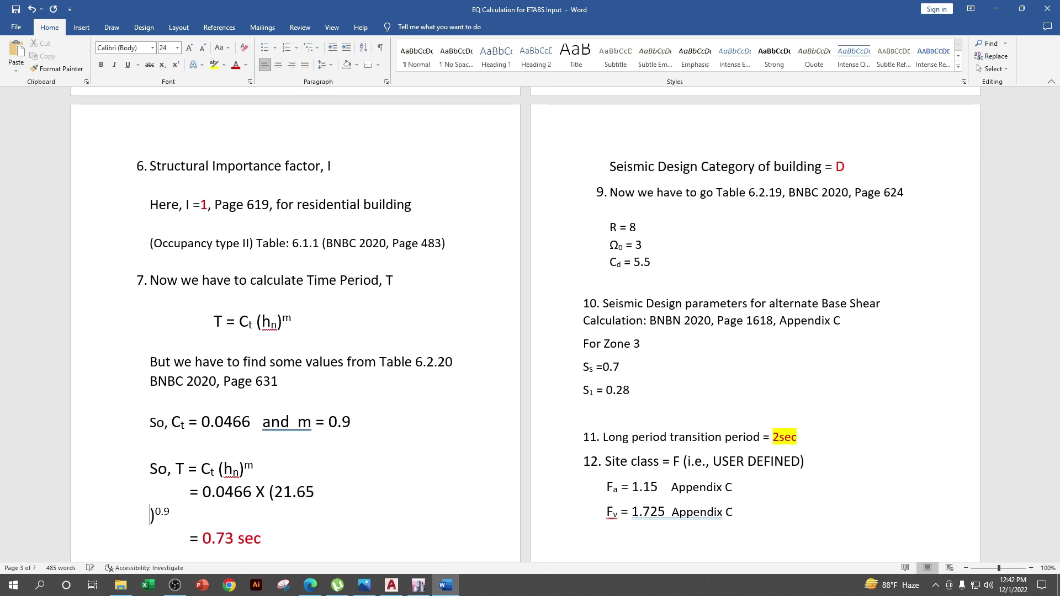
pyautogui.press('BackSpace')
pyautogui.press('BackSpace')
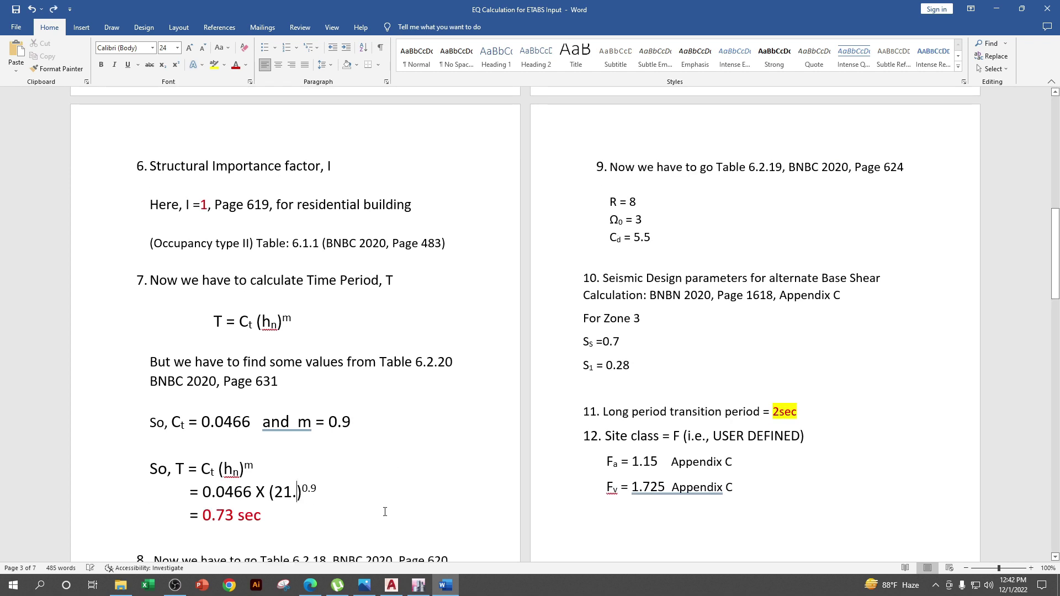
pyautogui.write('65')
# - Change the calculated time period in section 7 to 0.74 sec
pyautogui.click(234, 514)
pyautogui.press('BackSpace')
pyautogui.write('4')
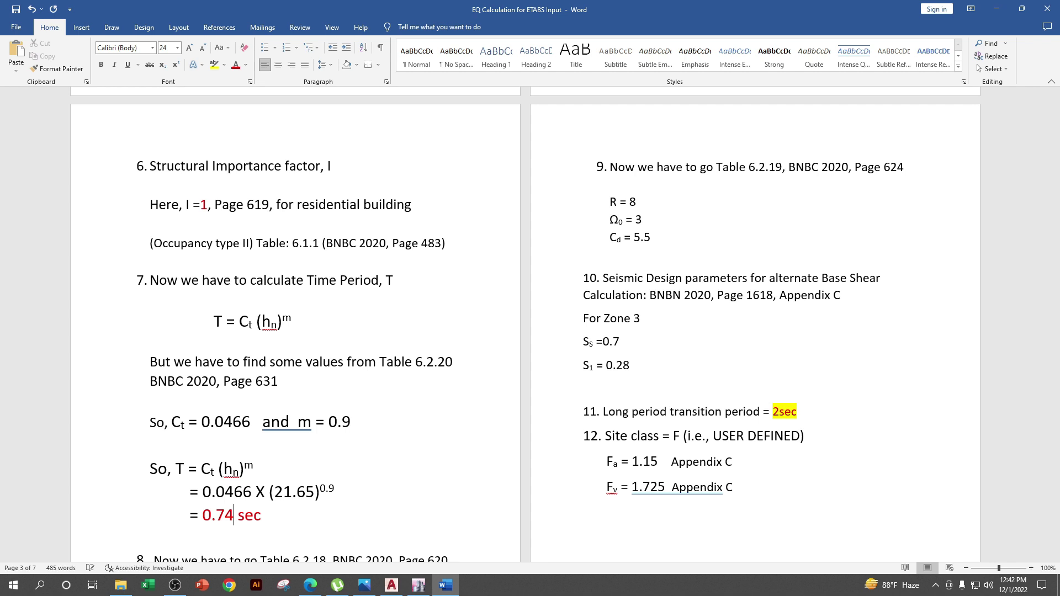
# - Change the section 8 seismic design category inputs to Site Class SD and Zone 2
pyautogui.scroll(-1, 234, 514)
pyautogui.scroll(-1, 148, 521)
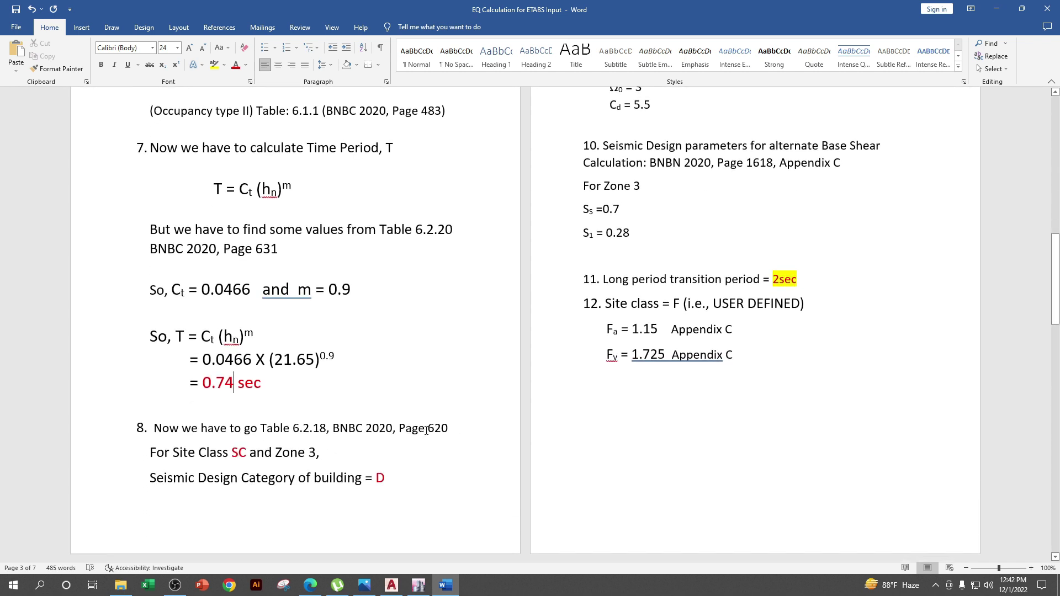
pyautogui.moveTo(399, 428); pyautogui.dragTo(452, 429)
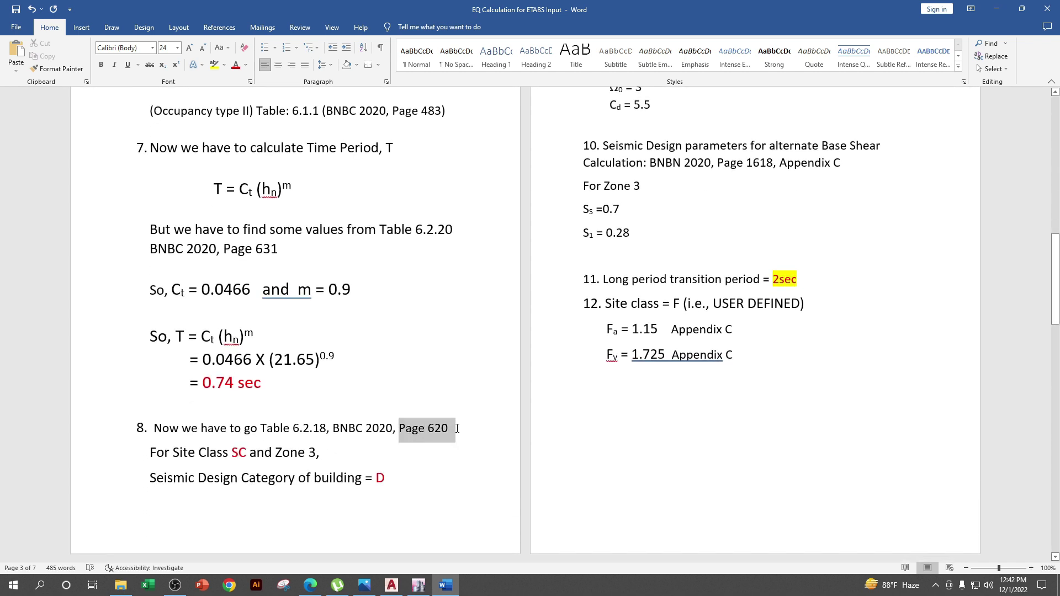
pyautogui.click(242, 455)
pyautogui.press('BackSpace')
pyautogui.write('d')
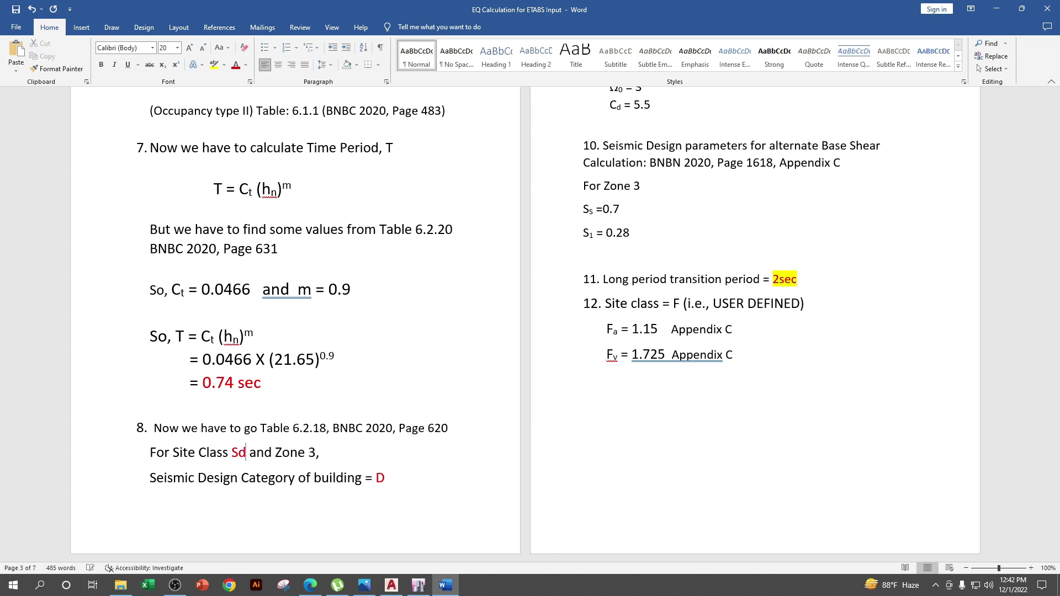
pyautogui.press('BackSpace')
pyautogui.write('D')
pyautogui.click(316, 452)
pyautogui.press('BackSpace')
pyautogui.write('2')
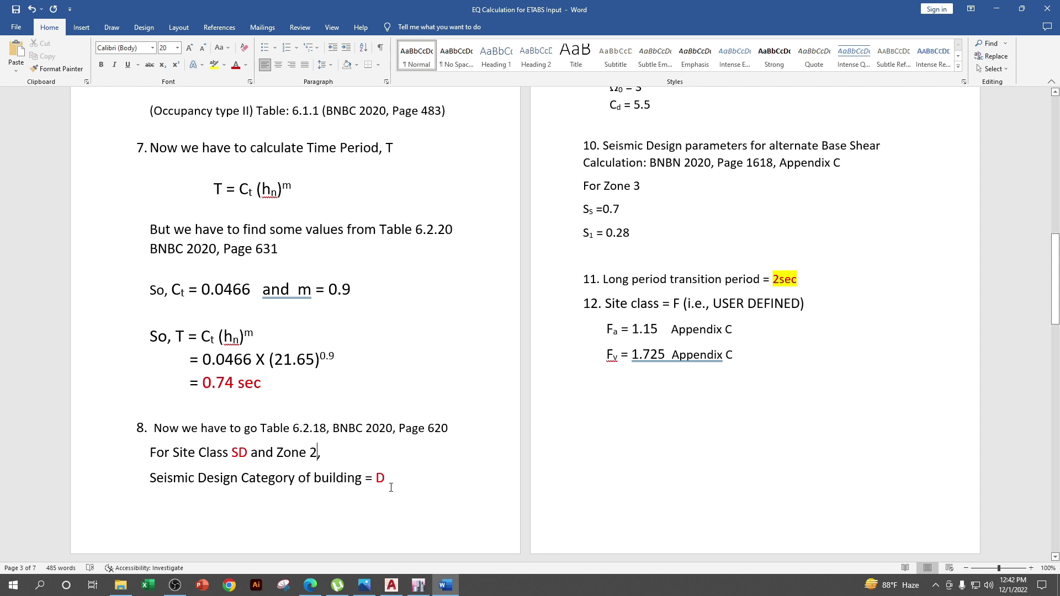
# - Copy the page reference 620 from section 8, switch to the BNBC PDF in Edge, and go to that page
pyautogui.doubleClick(436, 429)
pyautogui.hotkey('ctrl', 'c')
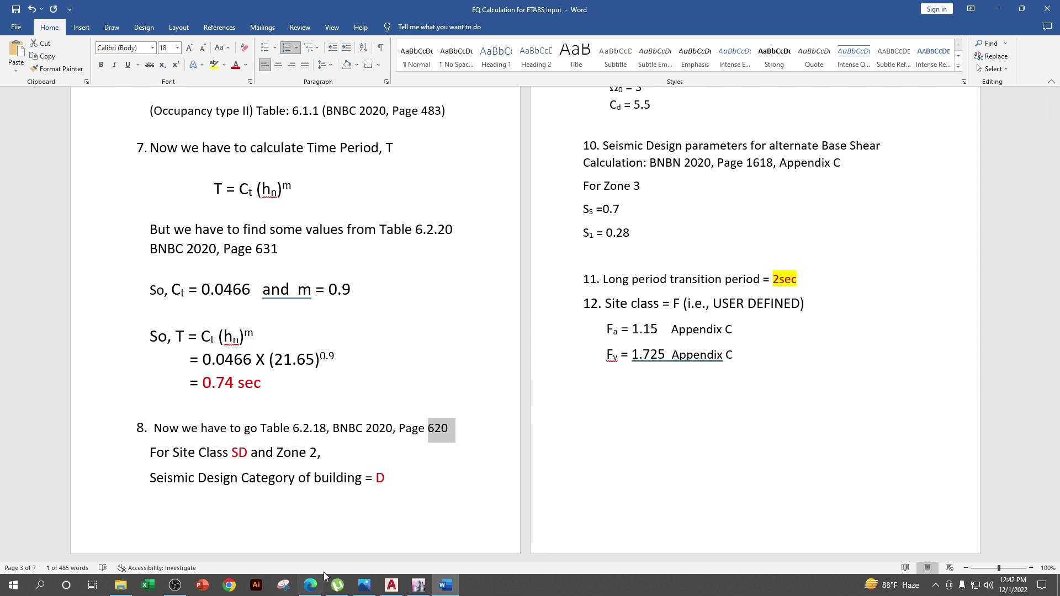
pyautogui.click(309, 585)
pyautogui.click(47, 52)
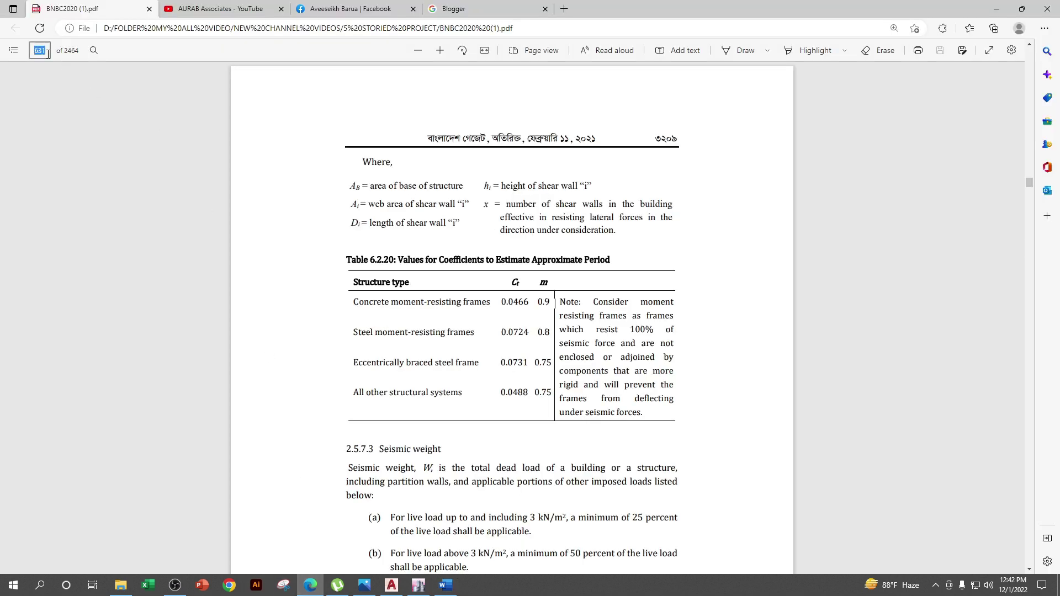
pyautogui.hotkey('ctrl', 'v')
pyautogui.press('Return')
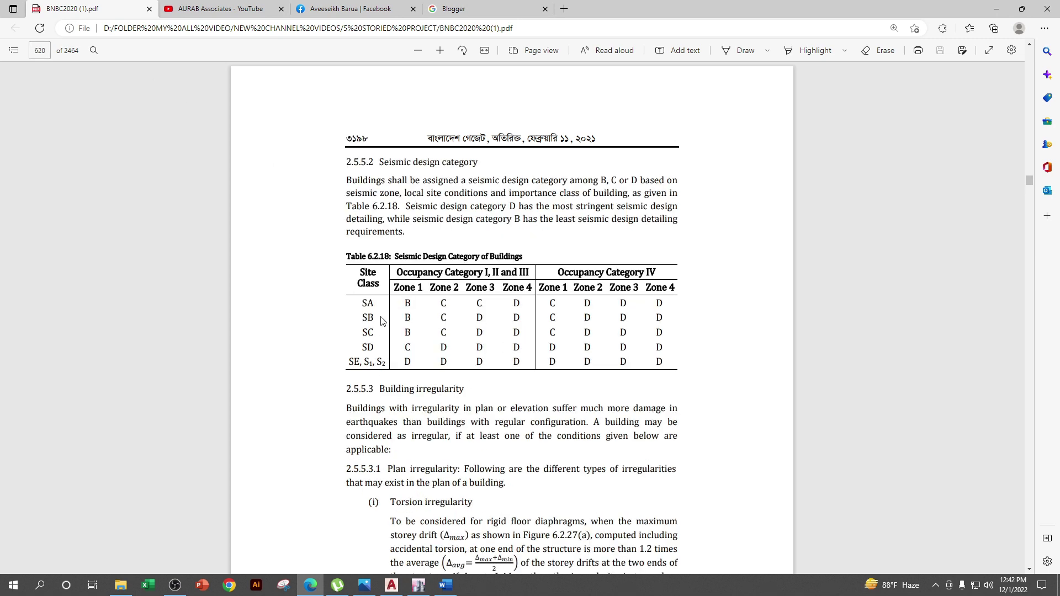
# - Check the Zone 2 entry for site class SD under Occupancy Category I, II and III in Table 6.2.18
pyautogui.moveTo(363, 346); pyautogui.dragTo(376, 346)
pyautogui.rightClick(376, 346)
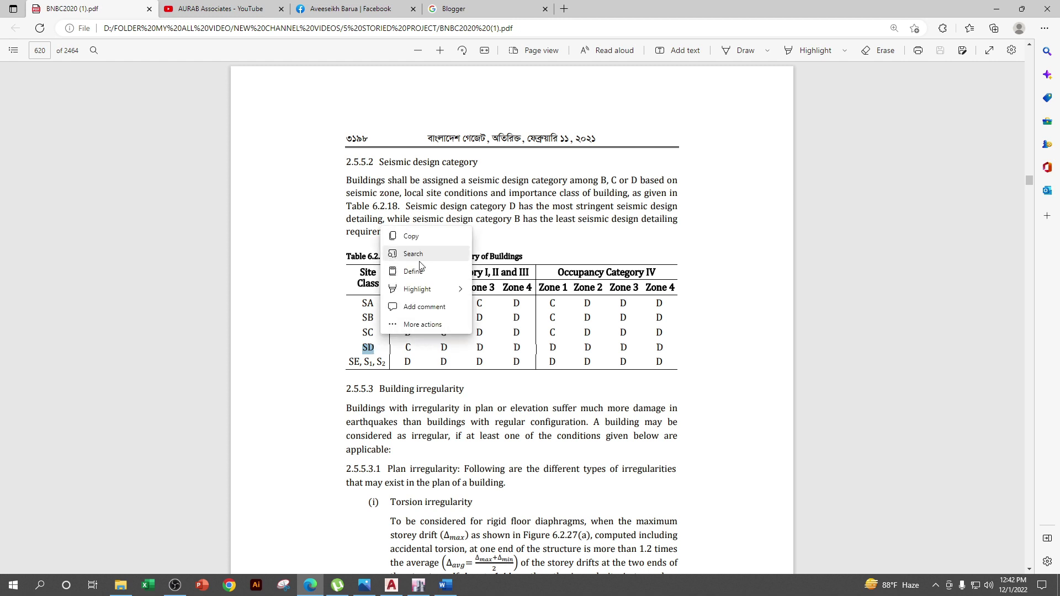
pyautogui.click(444, 263)
pyautogui.moveTo(394, 272); pyautogui.dragTo(531, 273)
pyautogui.click(416, 351)
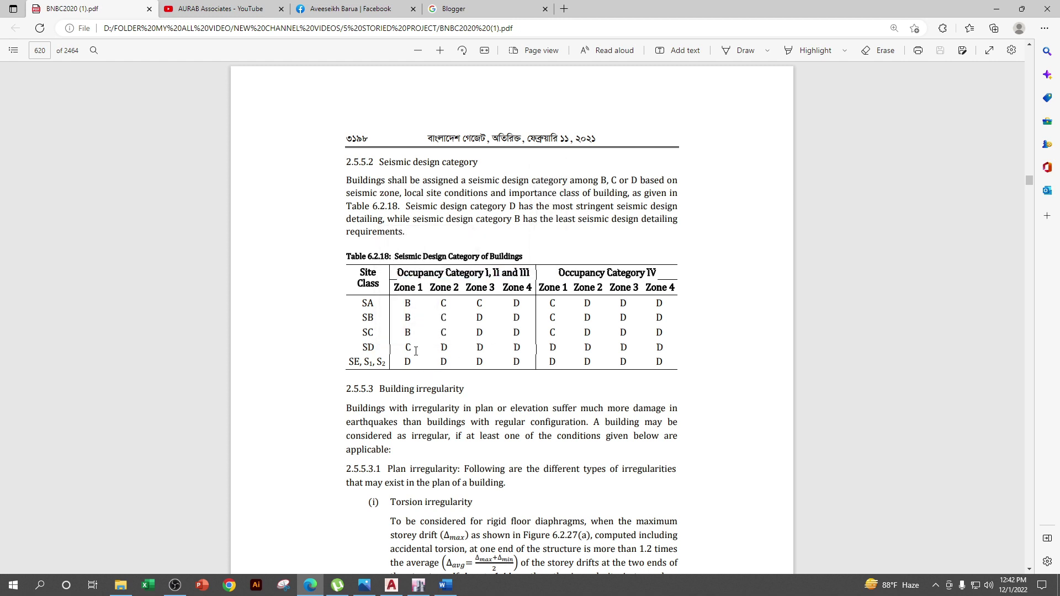
pyautogui.moveTo(362, 349); pyautogui.dragTo(376, 349)
pyautogui.rightClick(377, 351)
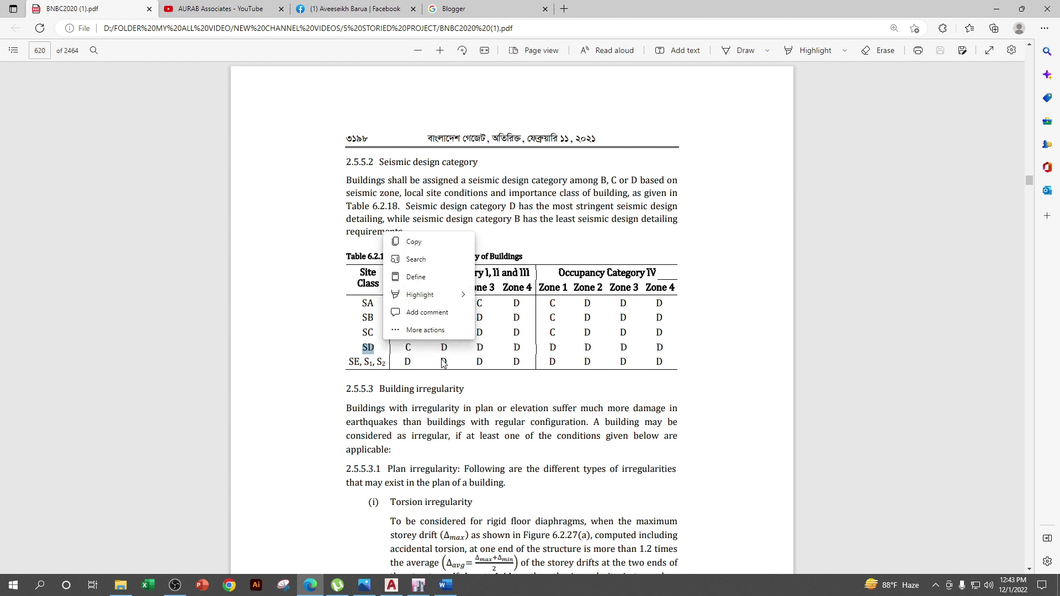
pyautogui.click(443, 351)
pyautogui.moveTo(441, 346); pyautogui.dragTo(446, 345)
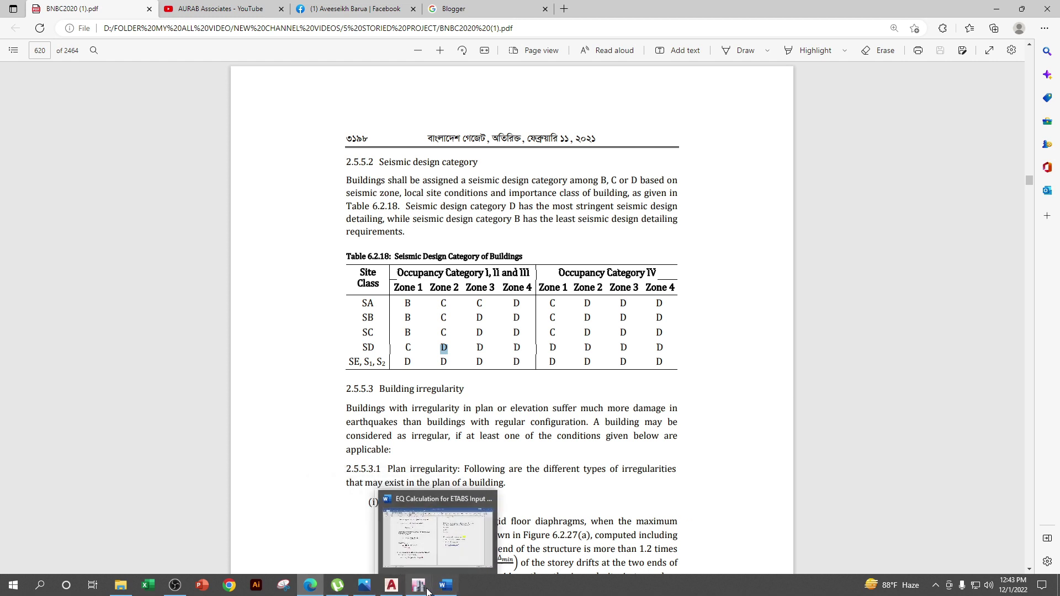
# - Return to the Word calculation and review the seismic design category line in section 8
pyautogui.click(446, 585)
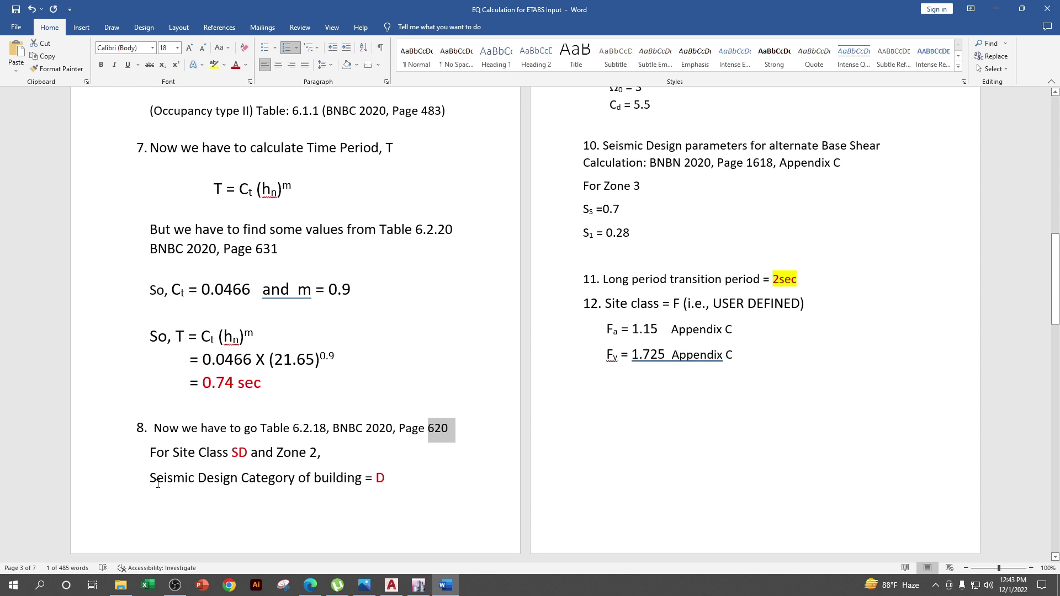
pyautogui.moveTo(158, 484); pyautogui.dragTo(389, 481)
pyautogui.click(422, 486)
pyautogui.scroll(3, 621, 420)
pyautogui.scroll(7, 621, 419)
pyautogui.scroll(-5, 710, 354)
pyautogui.scroll(-8, 710, 355)
pyautogui.scroll(7, 942, 226)
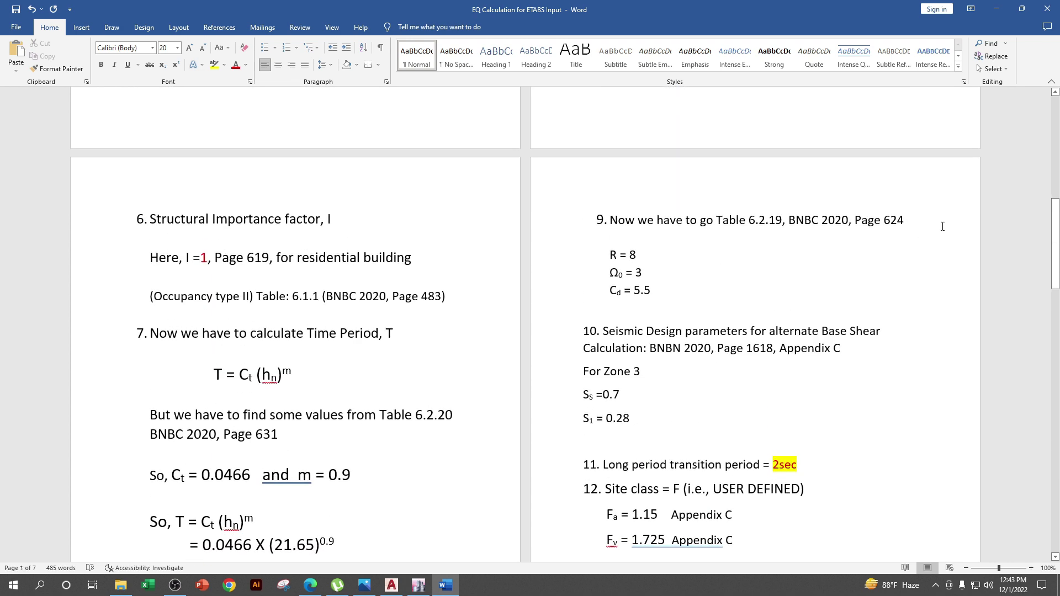
# - Select the page 624 reference in section 9, switch to the BNBC PDF in Edge, and go to page 624
pyautogui.moveTo(883, 218); pyautogui.dragTo(905, 219)
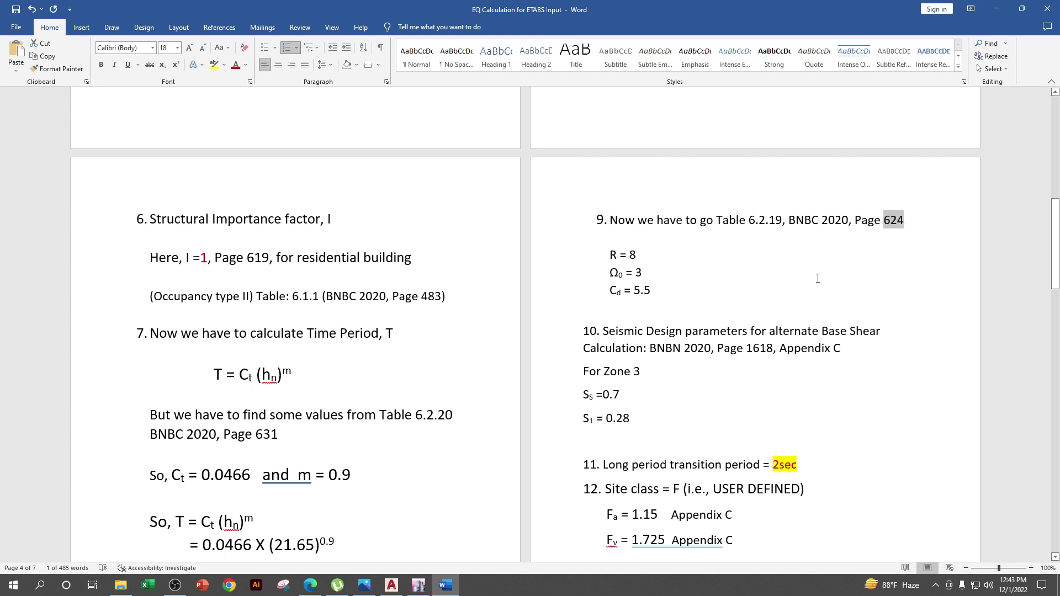
pyautogui.click(310, 585)
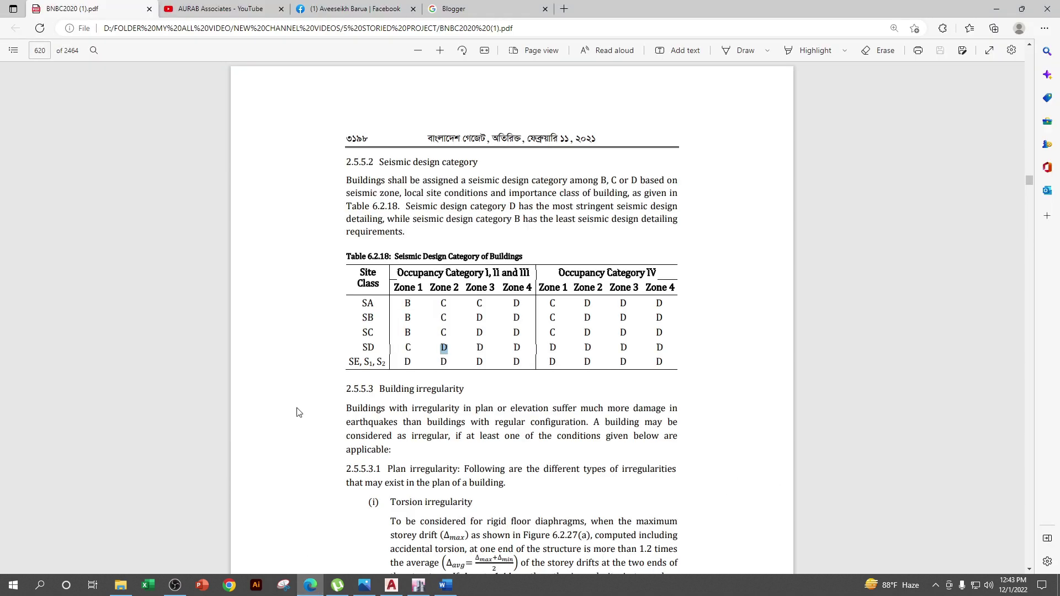
pyautogui.click(45, 51)
pyautogui.write('624')
pyautogui.press('Return')
# - Examine the moment resisting frame and dual system factors in the seismic force-resisting system table on pages 625 and 626
pyautogui.scroll(-12, 483, 272)
pyautogui.scroll(-1, 484, 272)
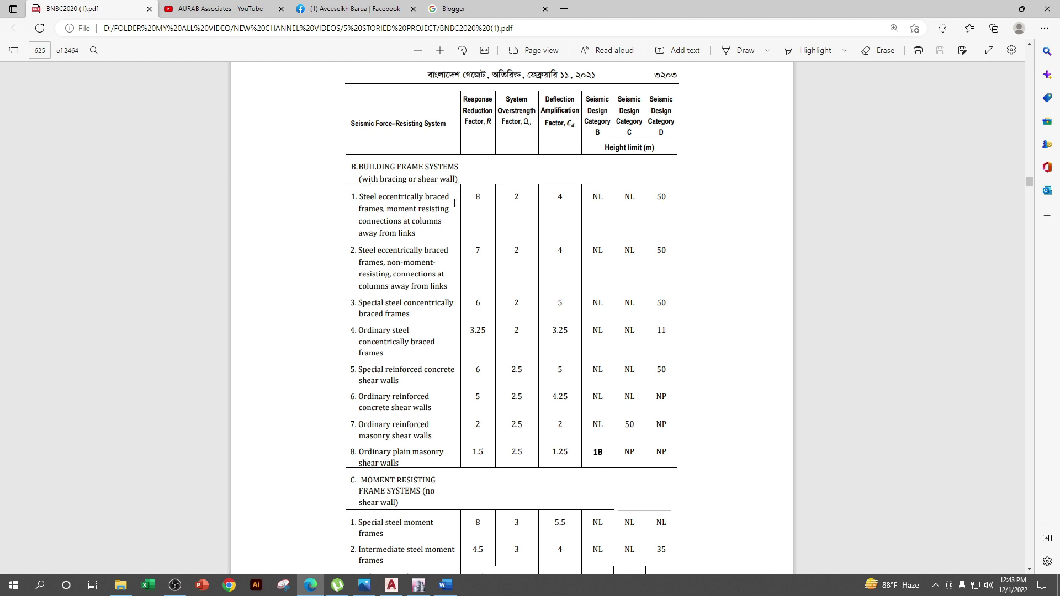
pyautogui.scroll(-4, 454, 203)
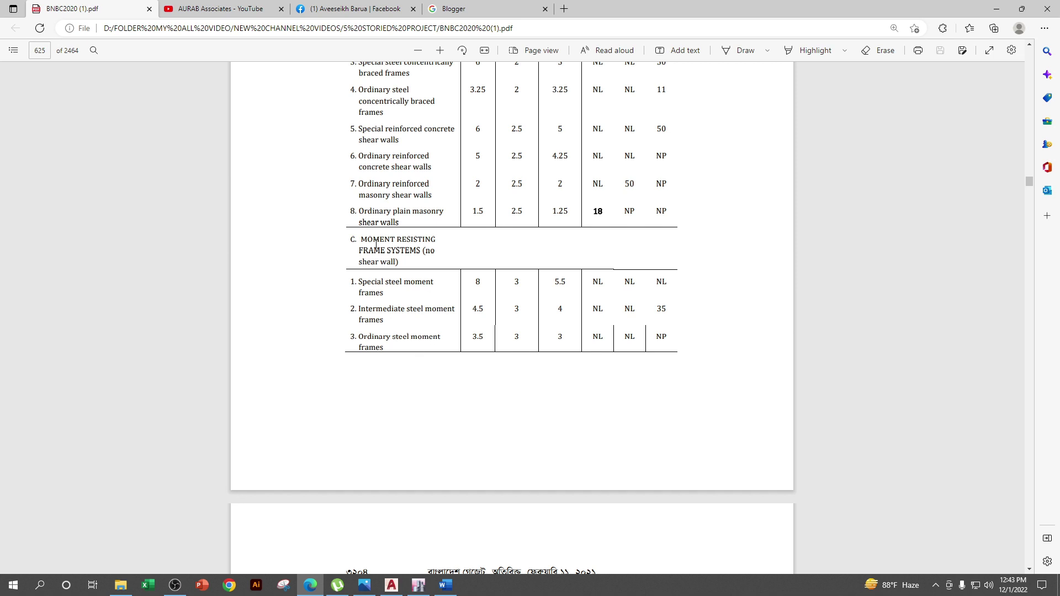
pyautogui.scroll(-4, 423, 326)
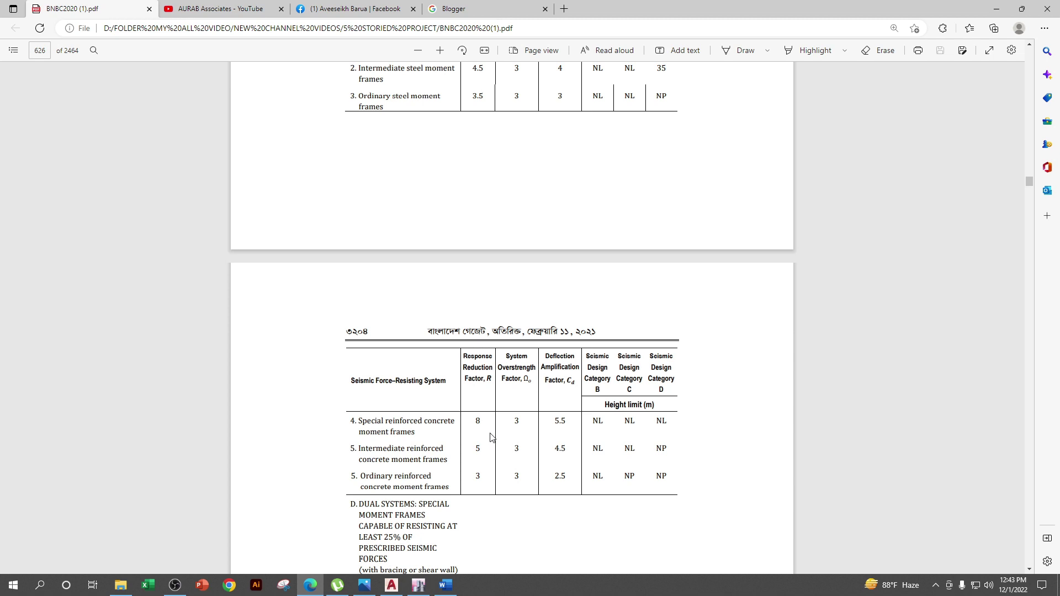
pyautogui.scroll(3, 451, 429)
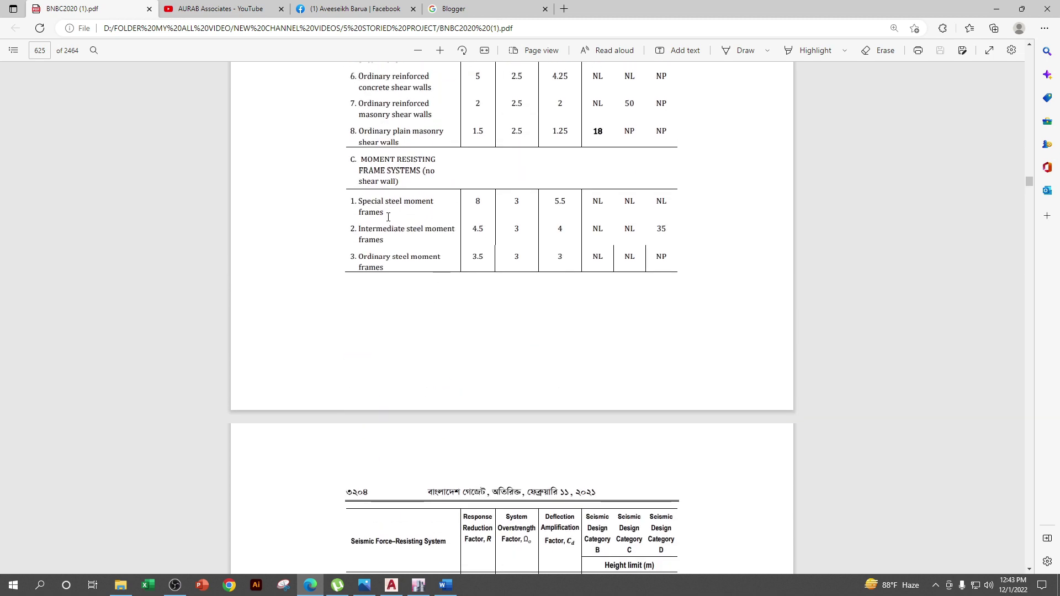
pyautogui.scroll(-4, 388, 216)
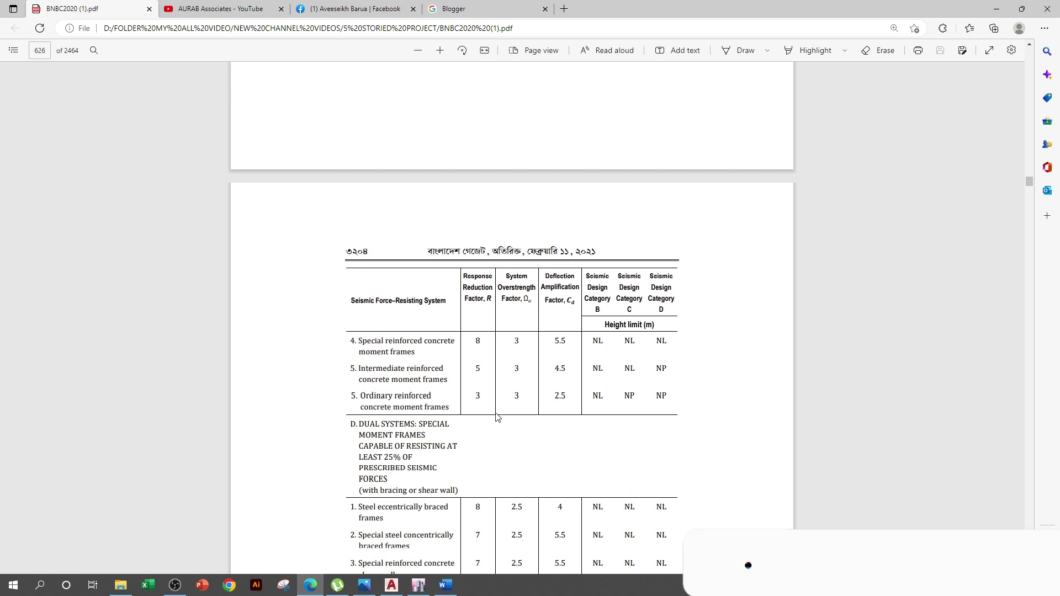
pyautogui.scroll(-4, 594, 365)
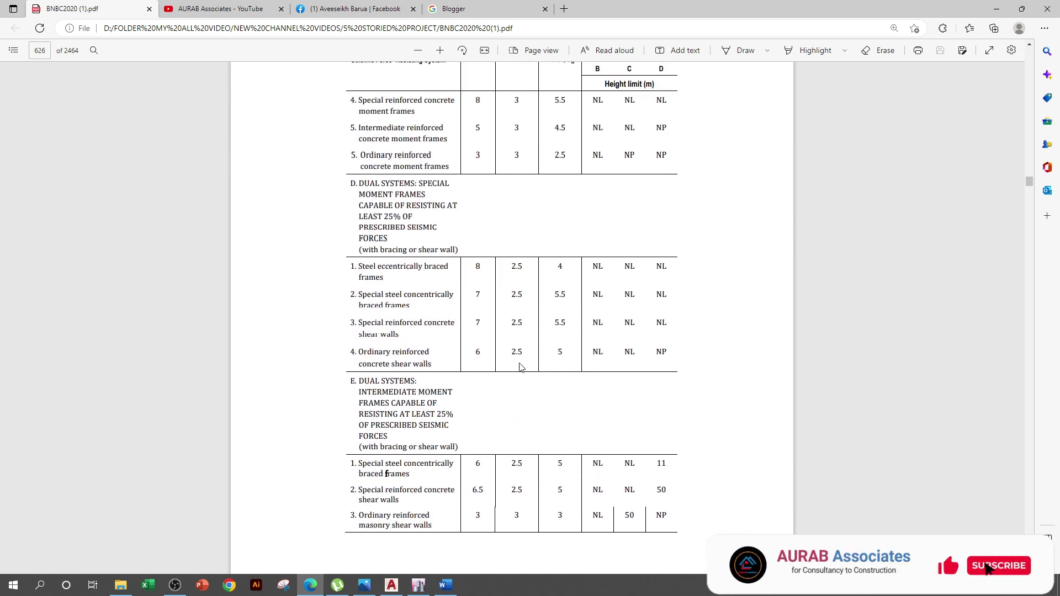
pyautogui.scroll(9, 496, 362)
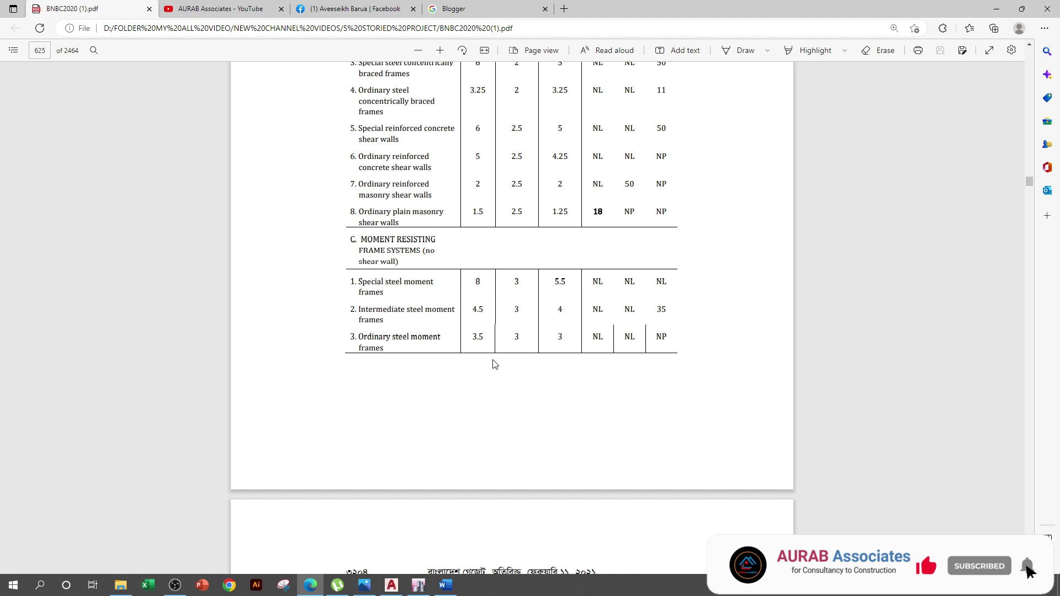
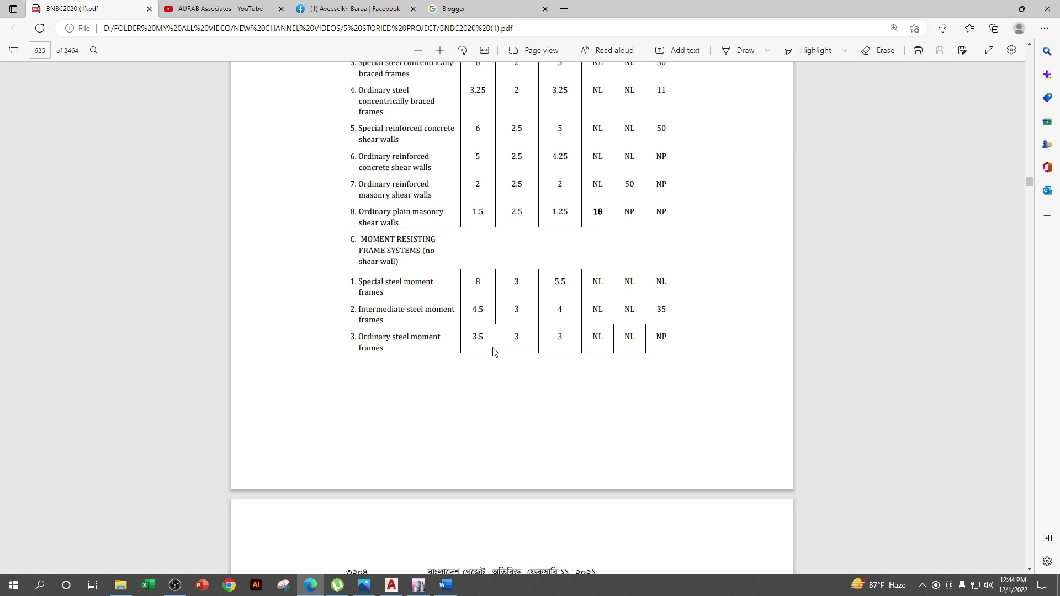
pyautogui.scroll(-7, 494, 364)
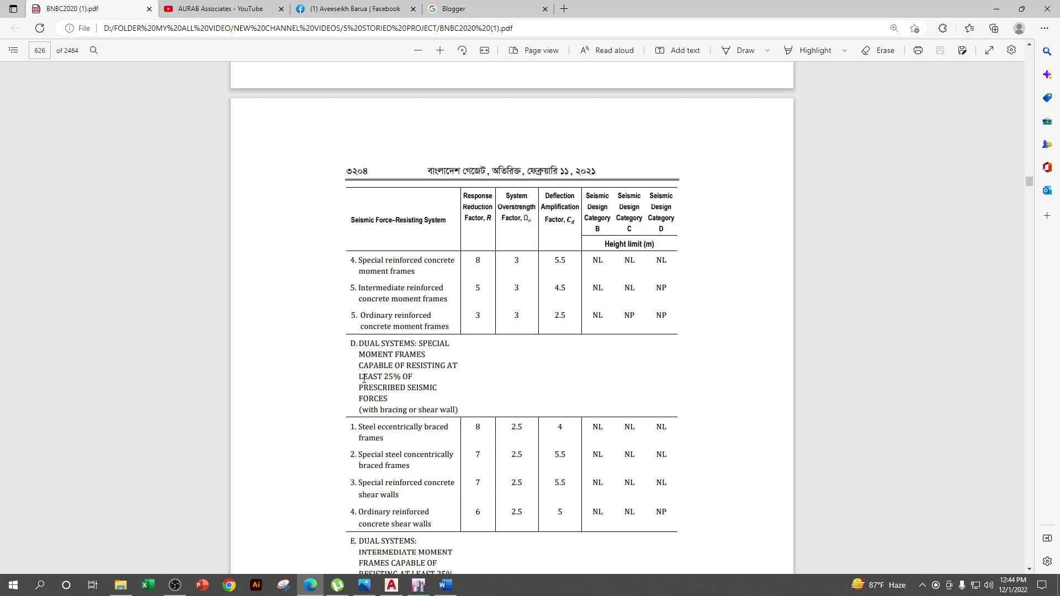
# - Mark the 25% of prescribed seismic forces requirement in the dual systems heading D on page 626
pyautogui.moveTo(359, 376); pyautogui.dragTo(438, 390)
pyautogui.click(405, 398)
pyautogui.moveTo(359, 377); pyautogui.dragTo(429, 389)
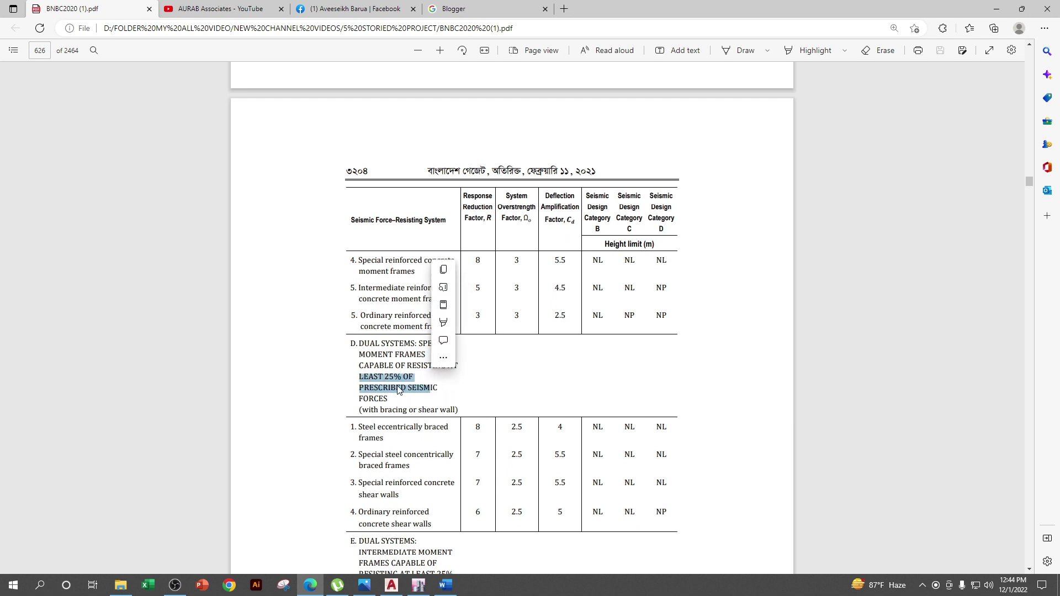
pyautogui.click(415, 385)
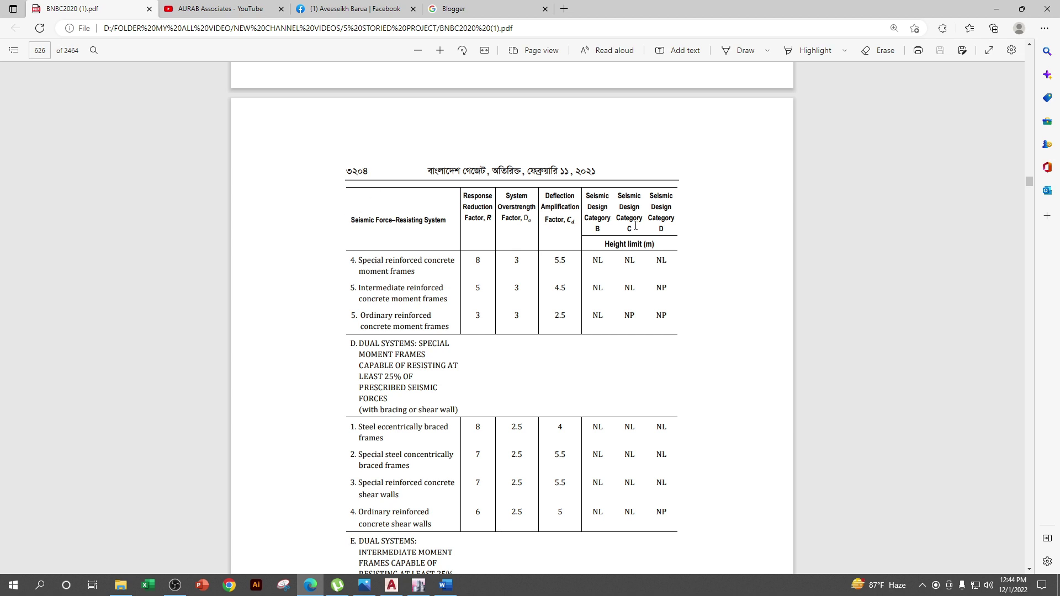
# - Check the printed page number of page 626 and return to the moment resisting frame systems on page 625
pyautogui.click(36, 50)
pyautogui.moveTo(346, 170); pyautogui.dragTo(371, 172)
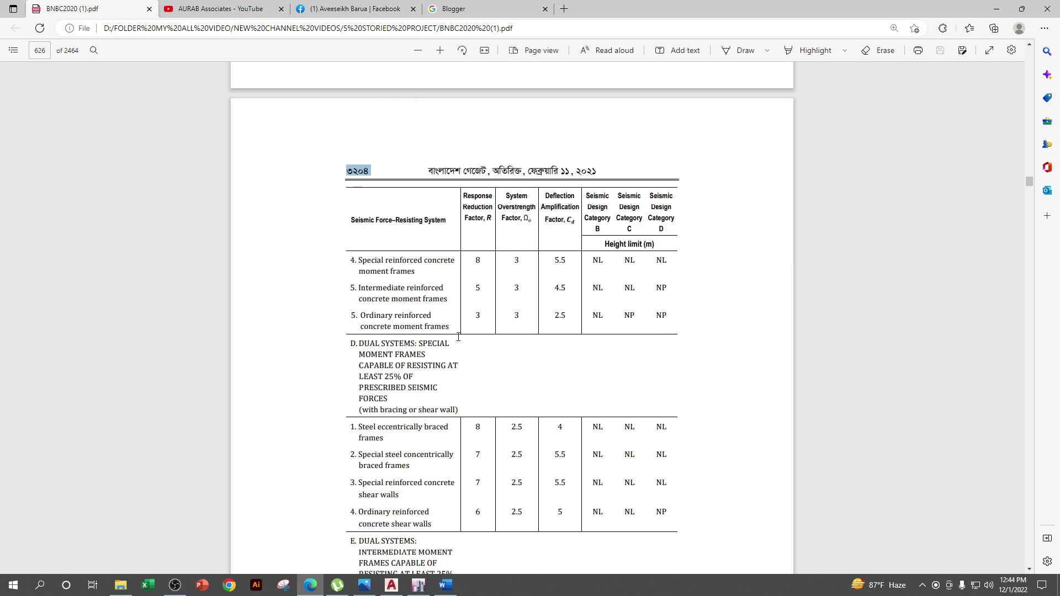
pyautogui.scroll(5, 448, 277)
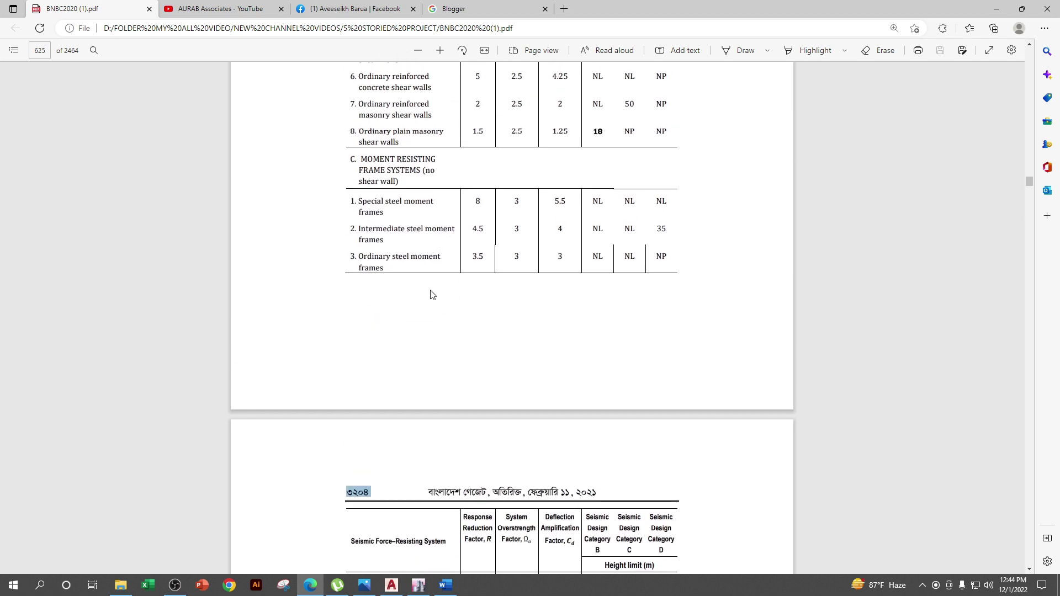
# - Examine the R, Ω0 and Cd factors for special and intermediate reinforced concrete moment frames on page 626
pyautogui.scroll(-1, 425, 254)
pyautogui.scroll(3, 411, 217)
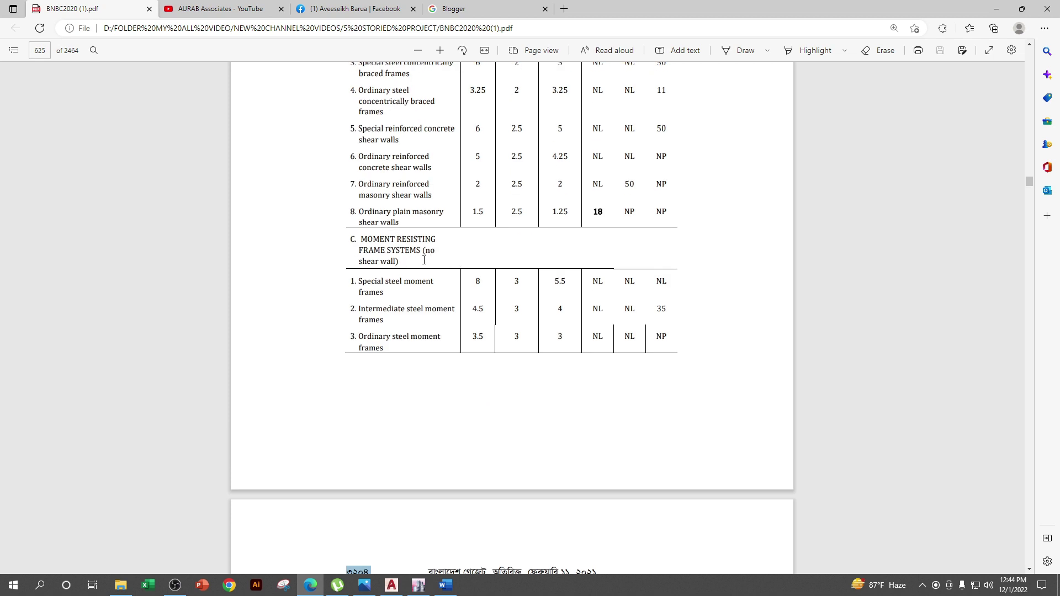
pyautogui.scroll(-3, 516, 300)
pyautogui.scroll(1, 509, 375)
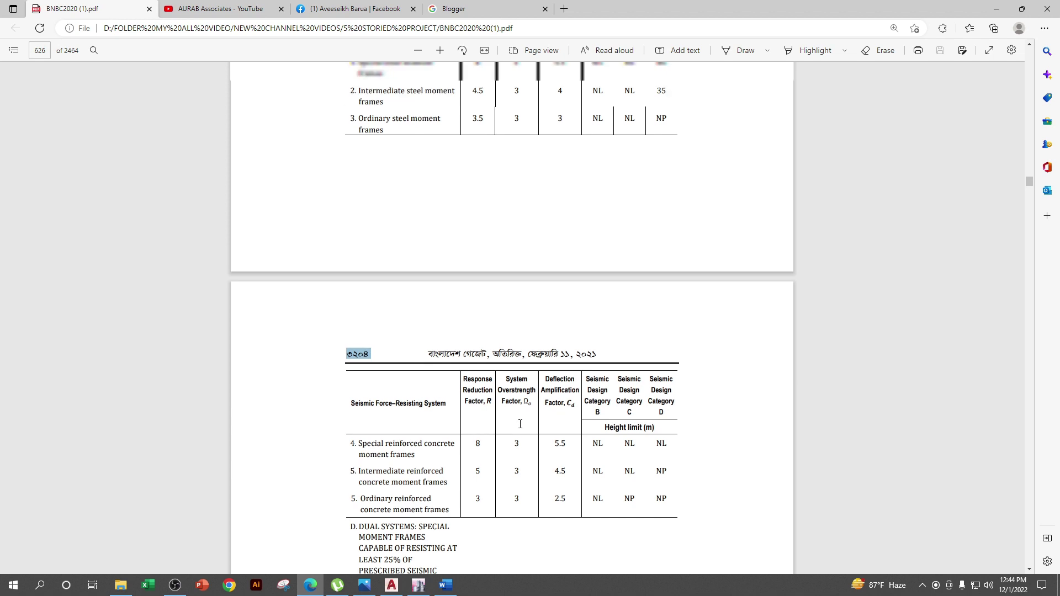
pyautogui.scroll(-2, 405, 348)
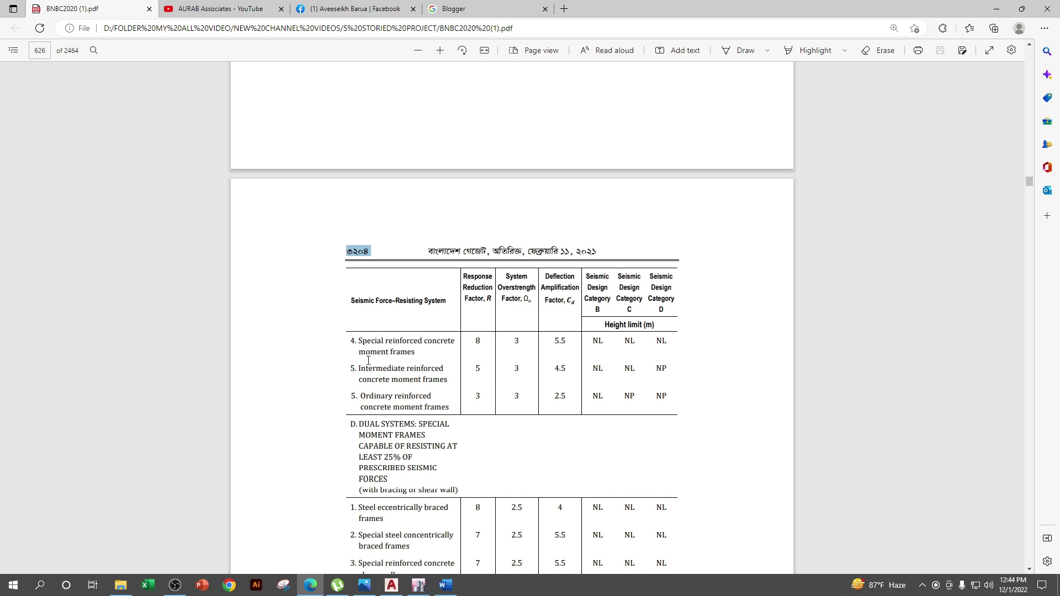
pyautogui.moveTo(475, 343); pyautogui.dragTo(562, 344)
pyautogui.click(570, 355)
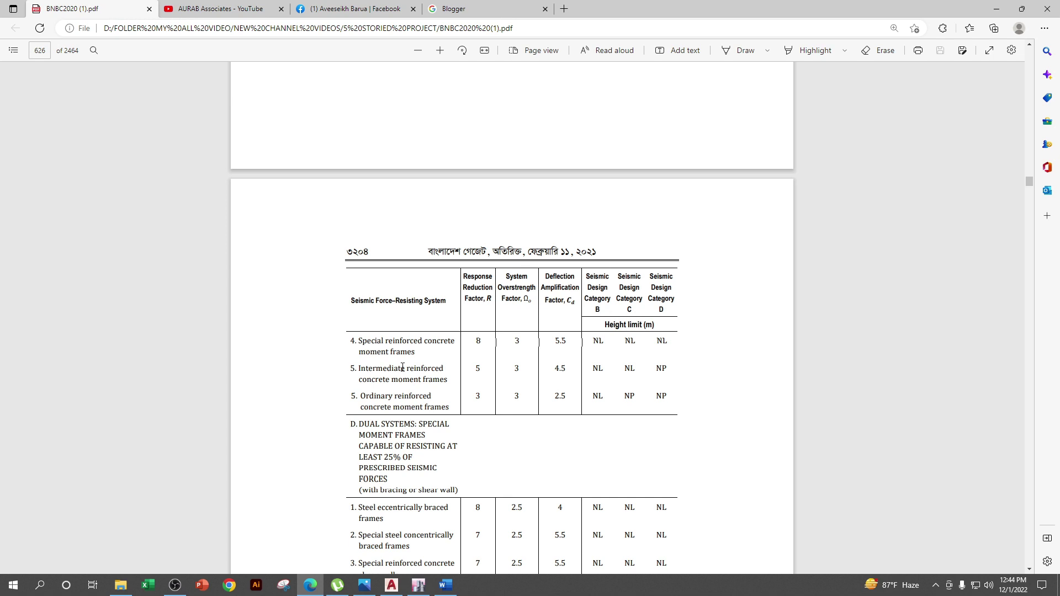
pyautogui.moveTo(474, 365); pyautogui.dragTo(565, 366)
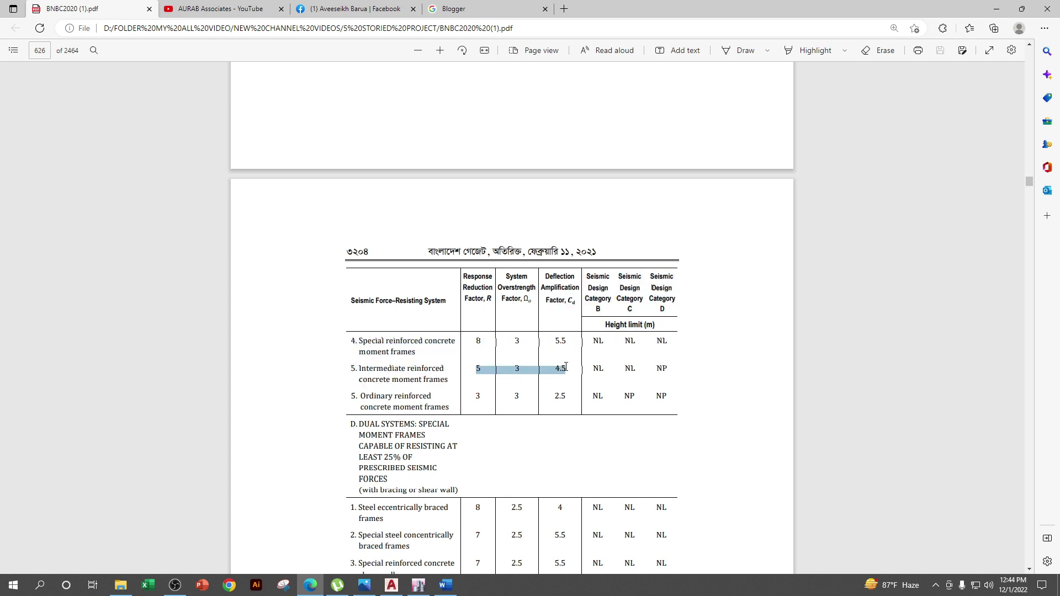
pyautogui.click(487, 351)
# - Check the seismic design category of the building in section 8 of the Word document, then return to the BNBC PDF in Edge
pyautogui.click(443, 583)
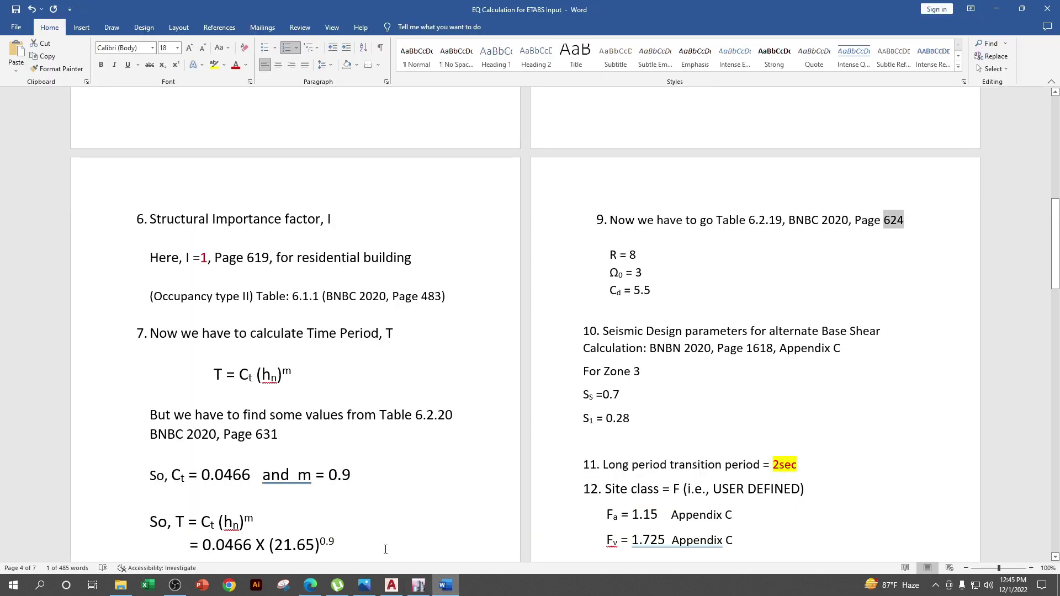
pyautogui.scroll(-5, 359, 457)
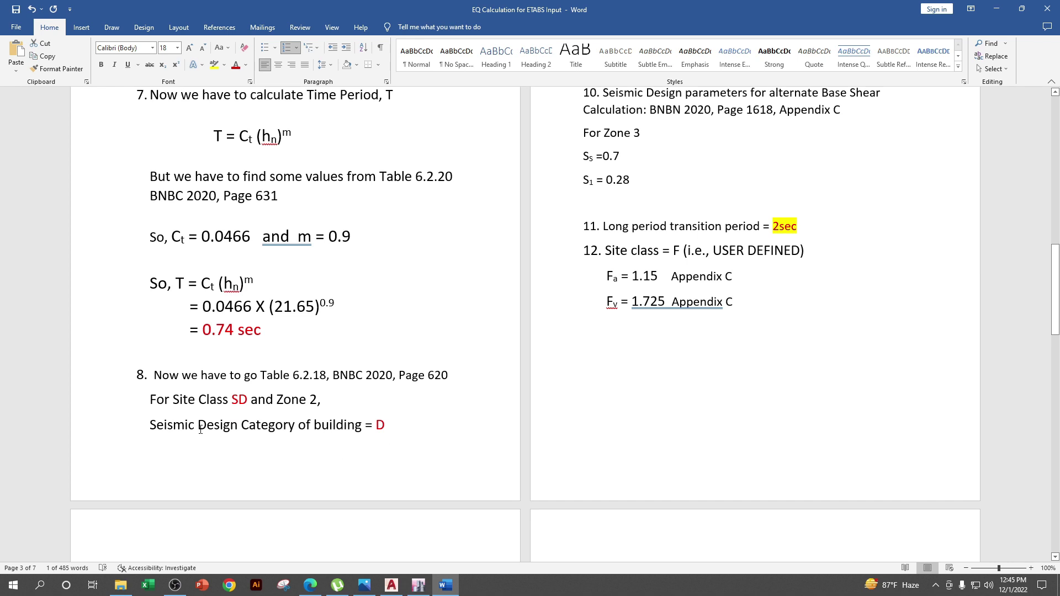
pyautogui.moveTo(151, 425); pyautogui.dragTo(393, 426)
pyautogui.click(389, 427)
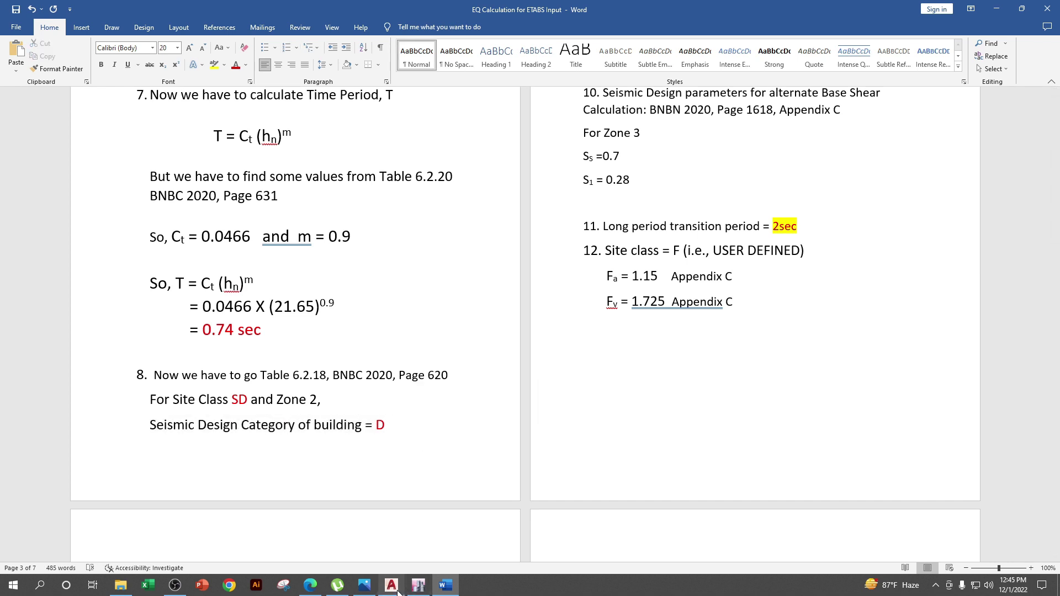
pyautogui.moveTo(373, 583)
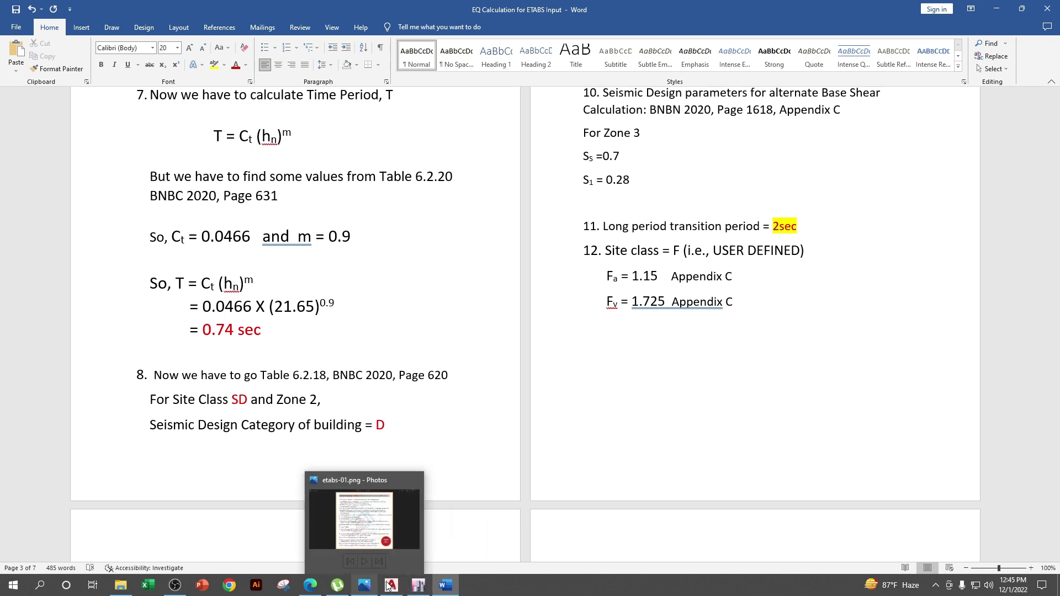
pyautogui.moveTo(447, 588)
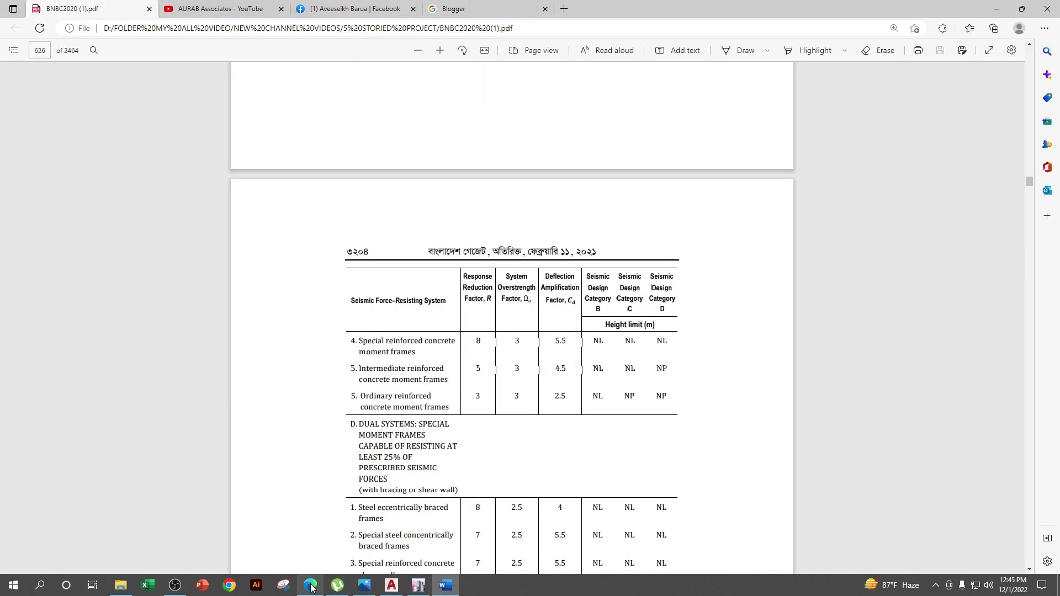
pyautogui.click(310, 585)
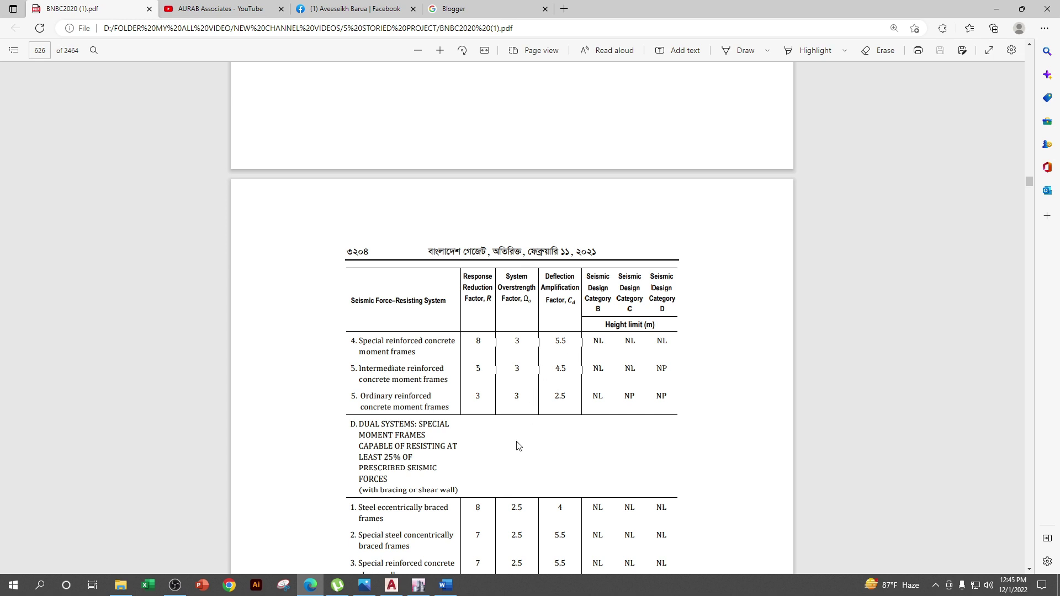
# - Switch to the Word document and change the zone in section 10 to Zone 2
pyautogui.click(446, 585)
pyautogui.scroll(5, 623, 140)
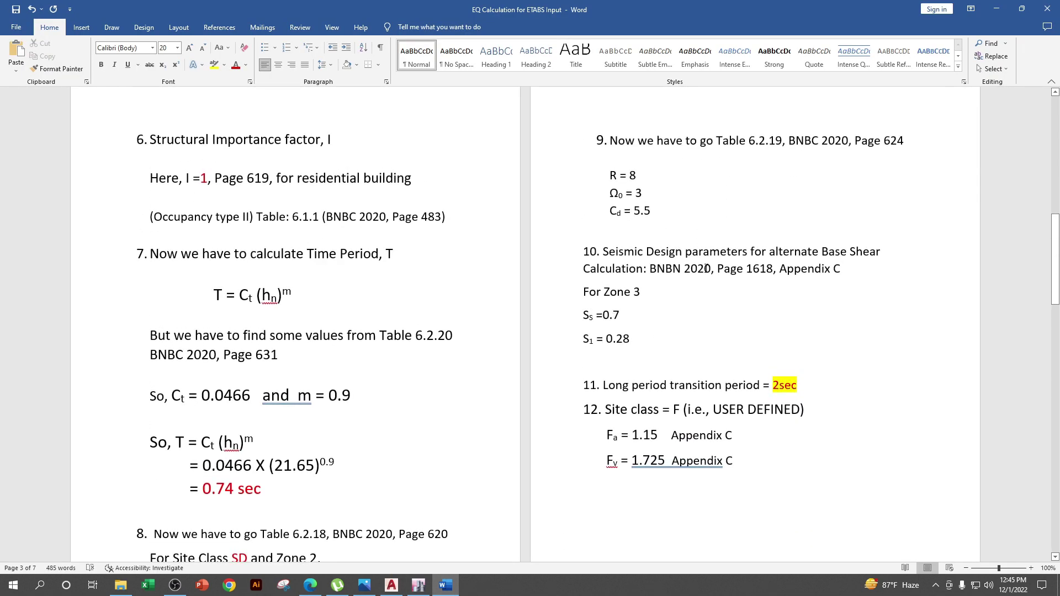
pyautogui.click(641, 292)
pyautogui.press('BackSpace')
pyautogui.write('2')
# - Select the page 1618 reference in section 10, switch to the BNBC PDF in Edge, and go to page 1618
pyautogui.doubleClick(748, 269)
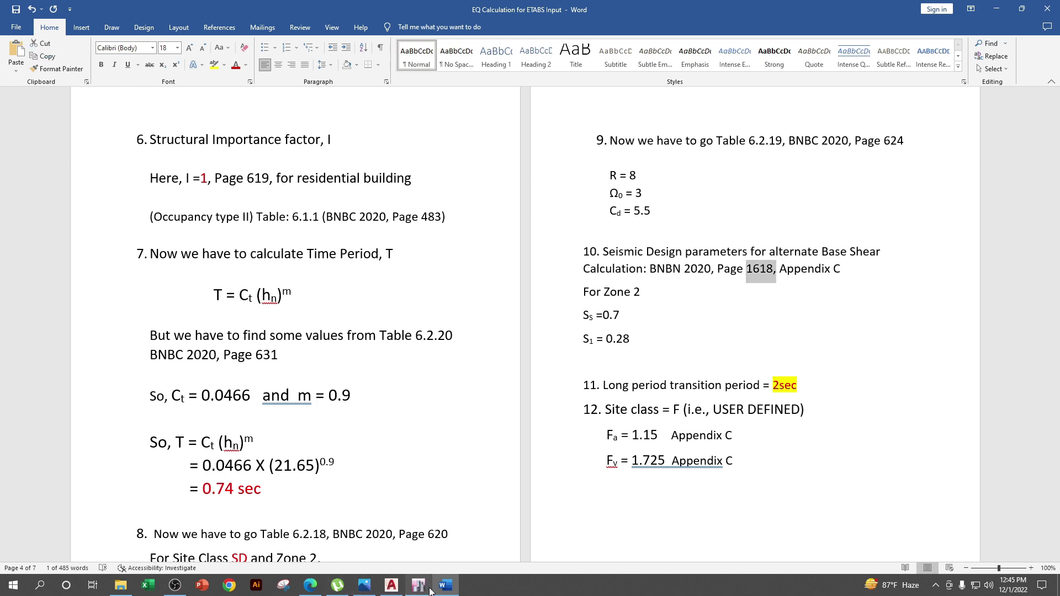
pyautogui.click(313, 587)
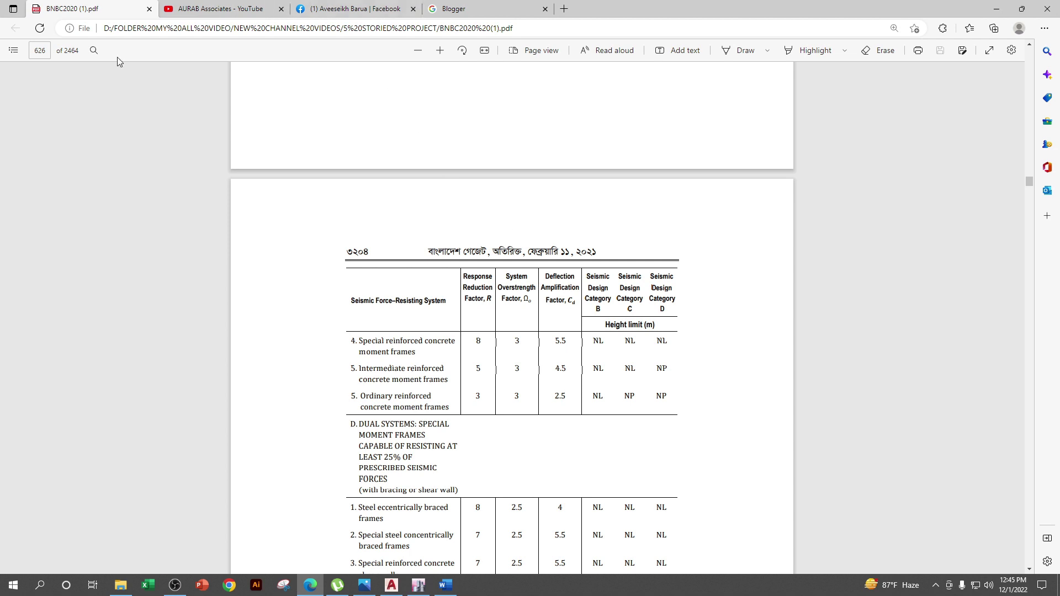
pyautogui.click(40, 51)
pyautogui.write('1618')
pyautogui.press('Return')
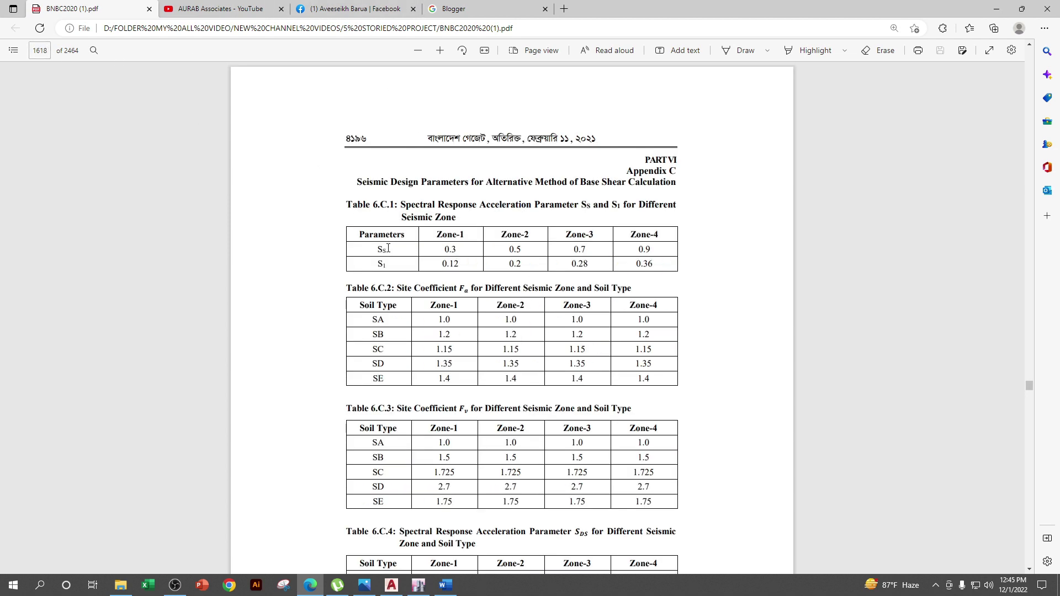
# - Look up the Ss and S1 spectral response acceleration parameters for Zone-2 in Table 6.C.1
pyautogui.doubleClick(375, 250)
pyautogui.doubleClick(382, 264)
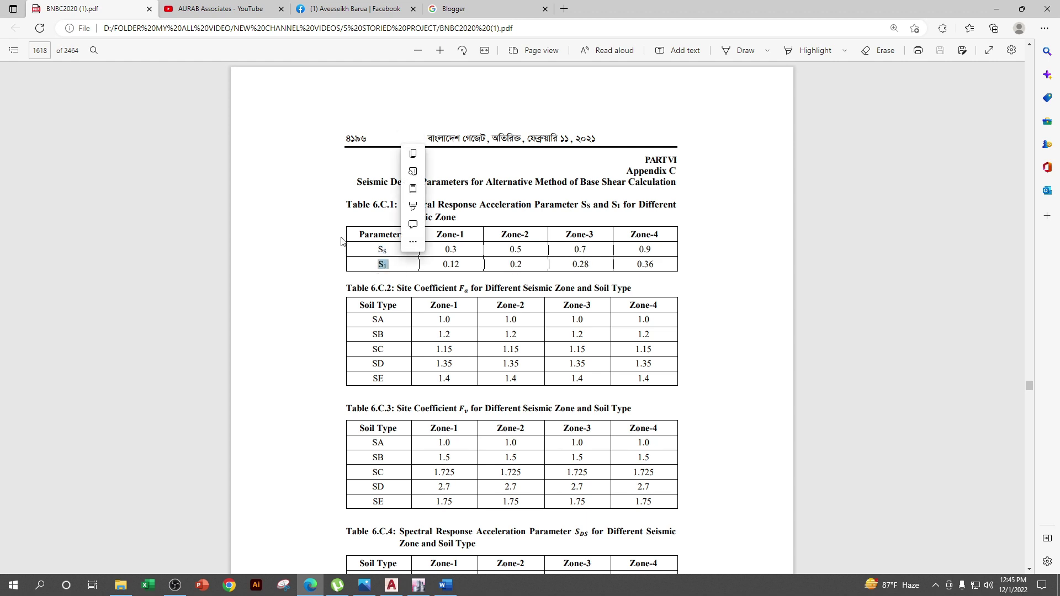
pyautogui.click(392, 270)
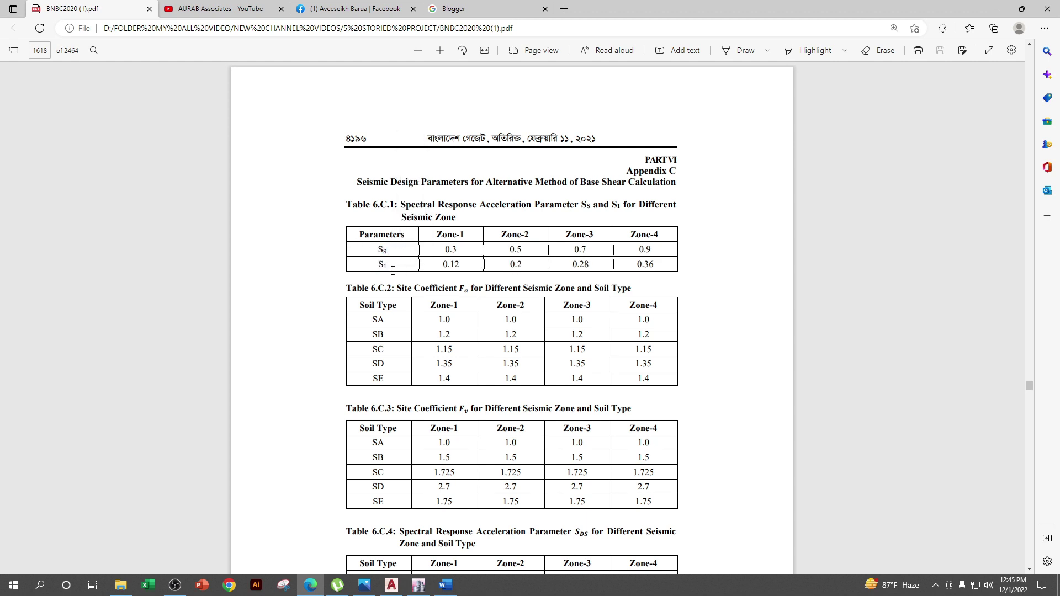
pyautogui.doubleClick(516, 249)
pyautogui.click(518, 267)
pyautogui.doubleClick(515, 265)
pyautogui.click(508, 249)
pyautogui.doubleClick(508, 249)
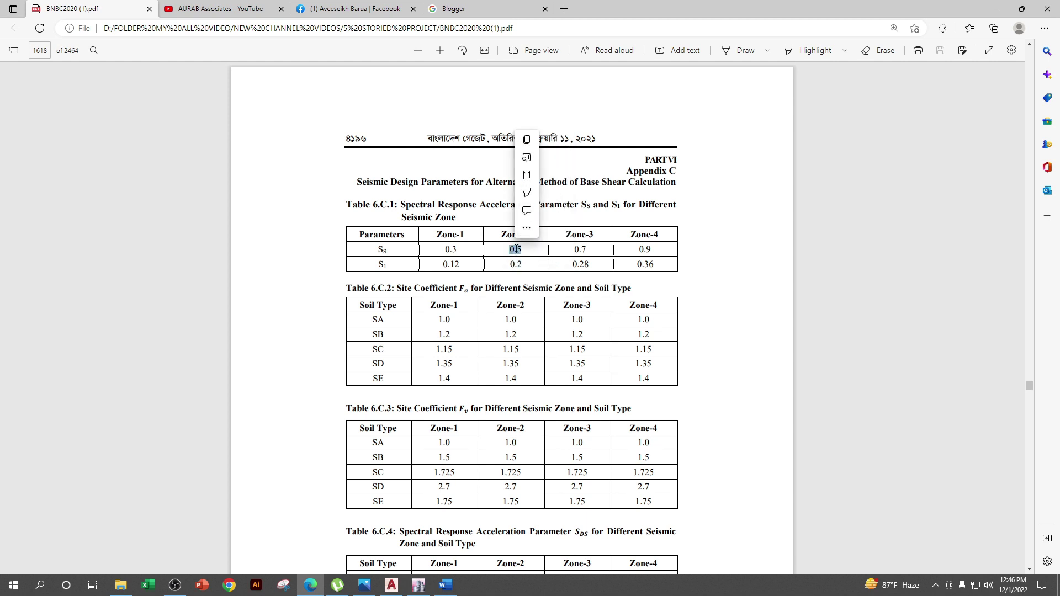
pyautogui.click(517, 265)
pyautogui.doubleClick(515, 264)
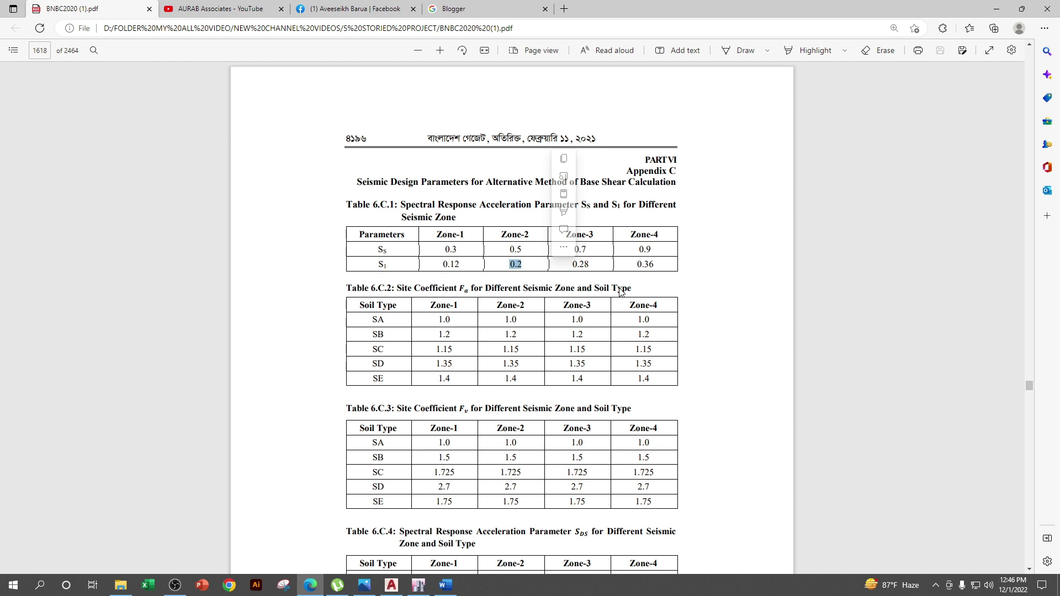
# - Switch to the Word document and set Ss to 0.5 and S1 to 0.2 in section 10
pyautogui.click(445, 584)
pyautogui.click(620, 315)
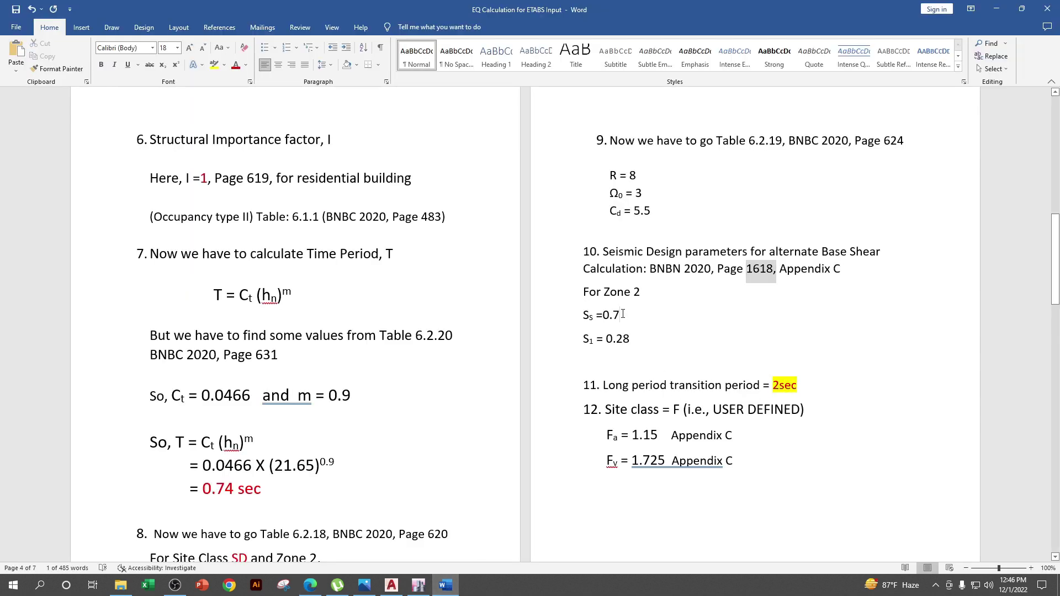
pyautogui.press('BackSpace')
pyautogui.write('5')
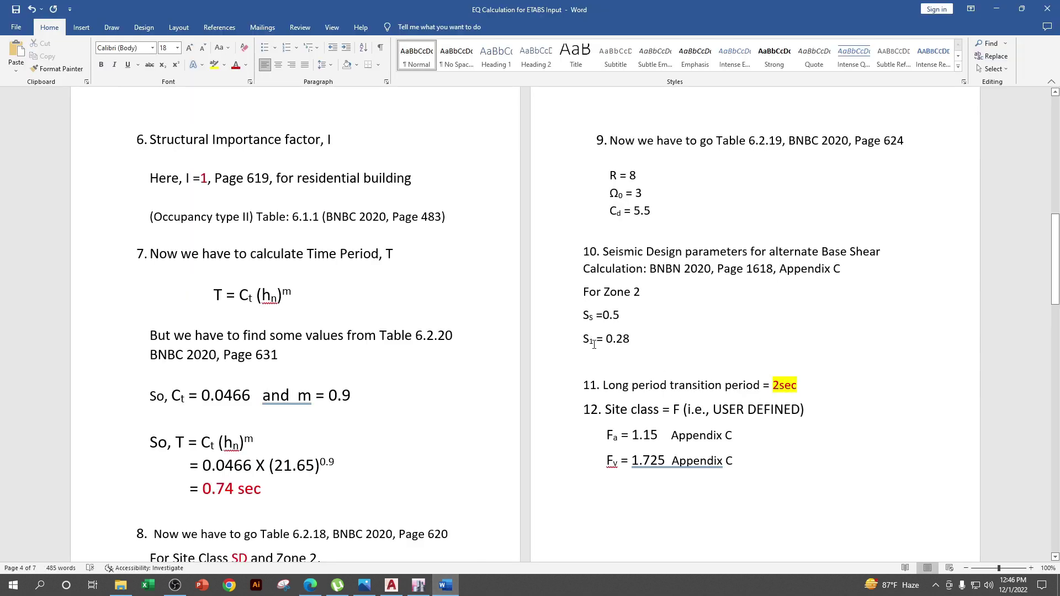
pyautogui.press('BackSpace')
pyautogui.press('BackSpace')
# - Review the long period transition period in section 11 and the site class coefficients in section 12
pyautogui.scroll(-1, 832, 388)
pyautogui.scroll(-2, 780, 369)
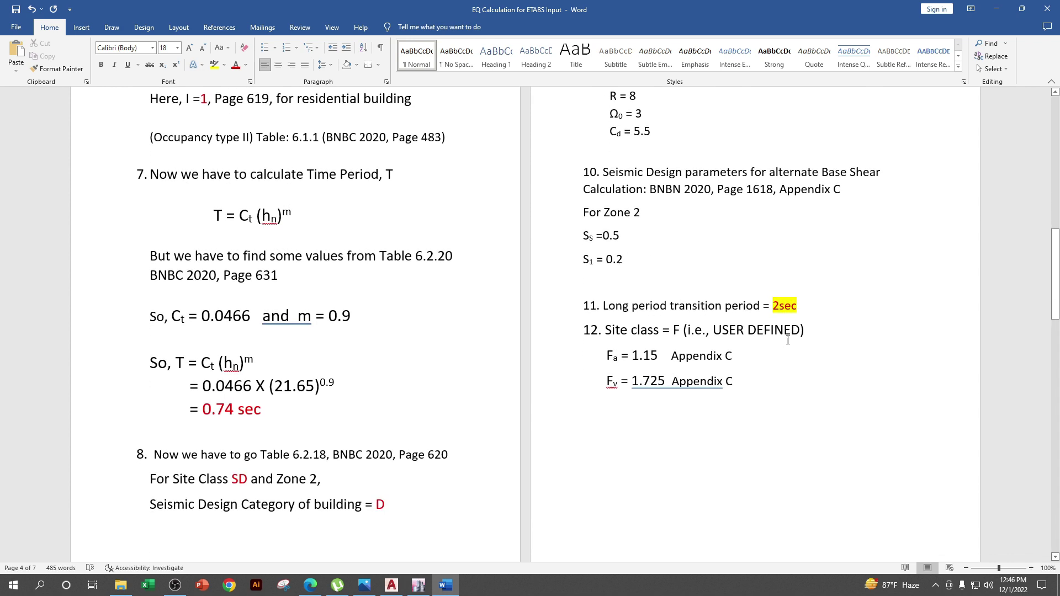
pyautogui.doubleClick(781, 308)
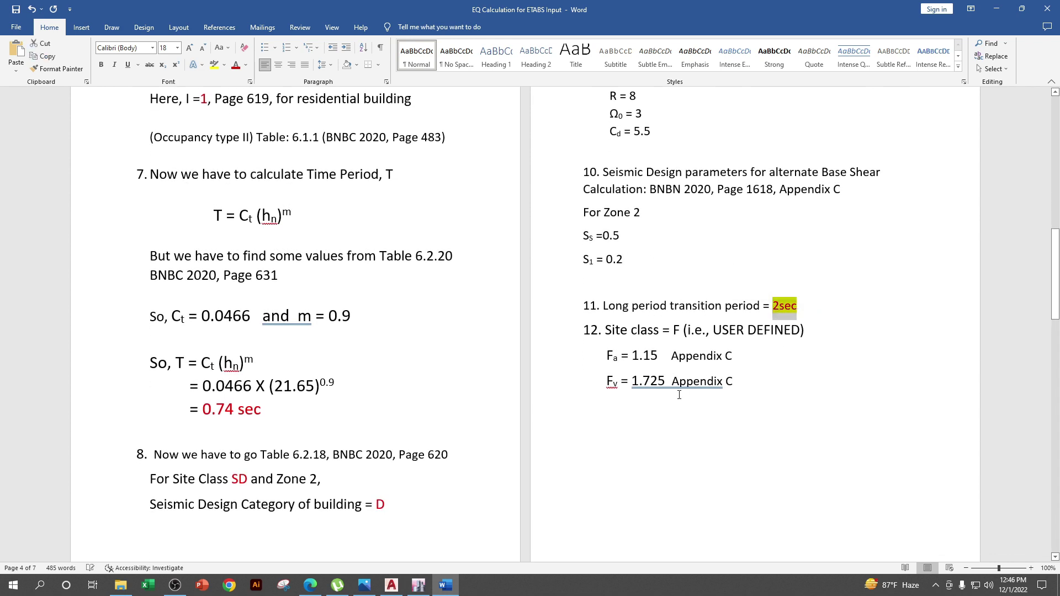
pyautogui.click(814, 364)
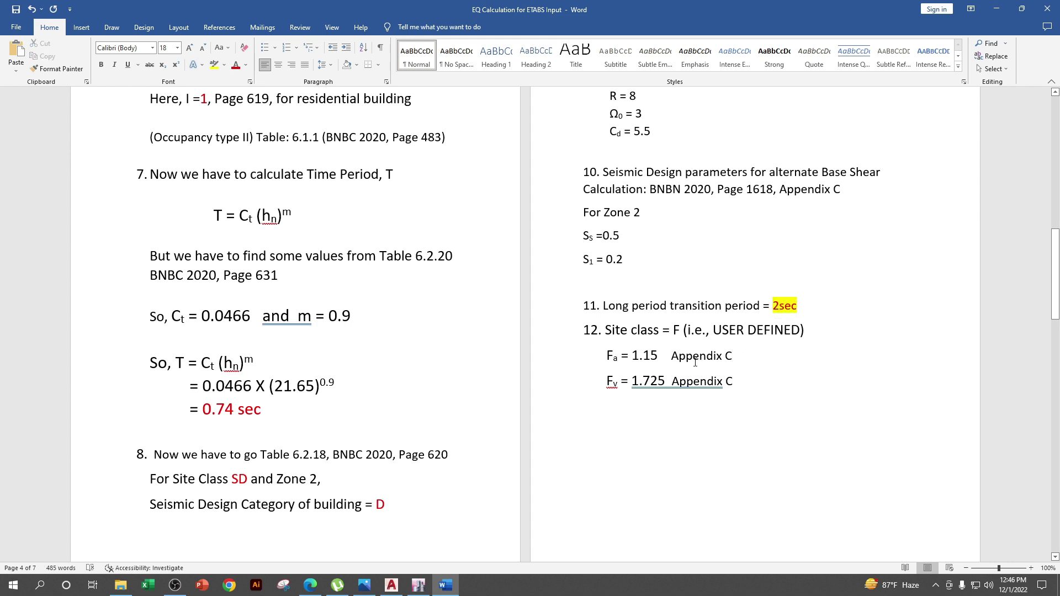
pyautogui.scroll(-2, 610, 338)
pyautogui.scroll(-2, 610, 338)
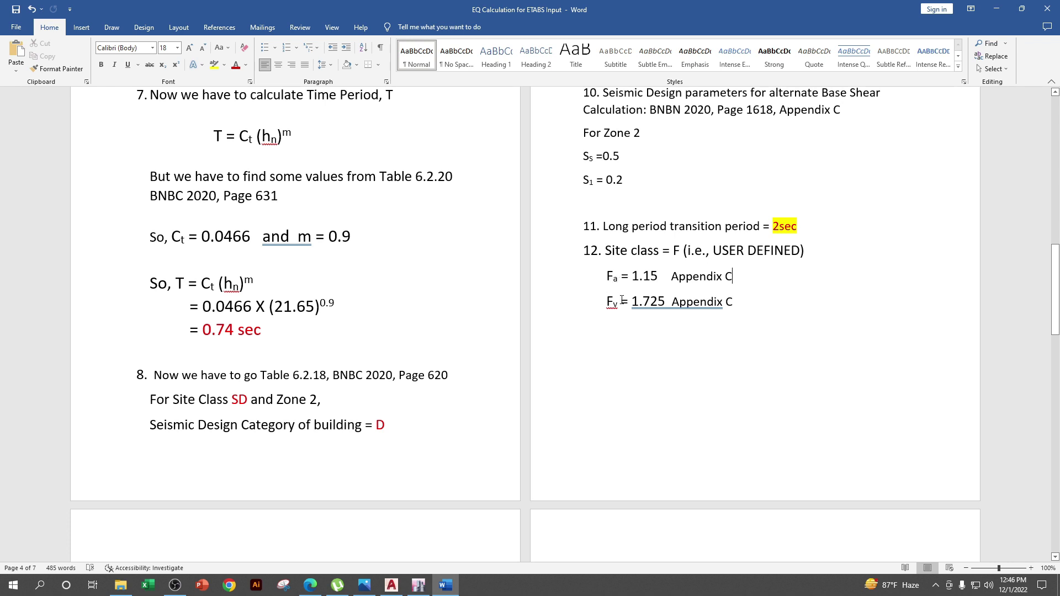
# - Switch to the BNBC PDF in Edge and look up site coefficient Fa for soil type SD in Zone-2 in Table 6.C.2
pyautogui.click(309, 585)
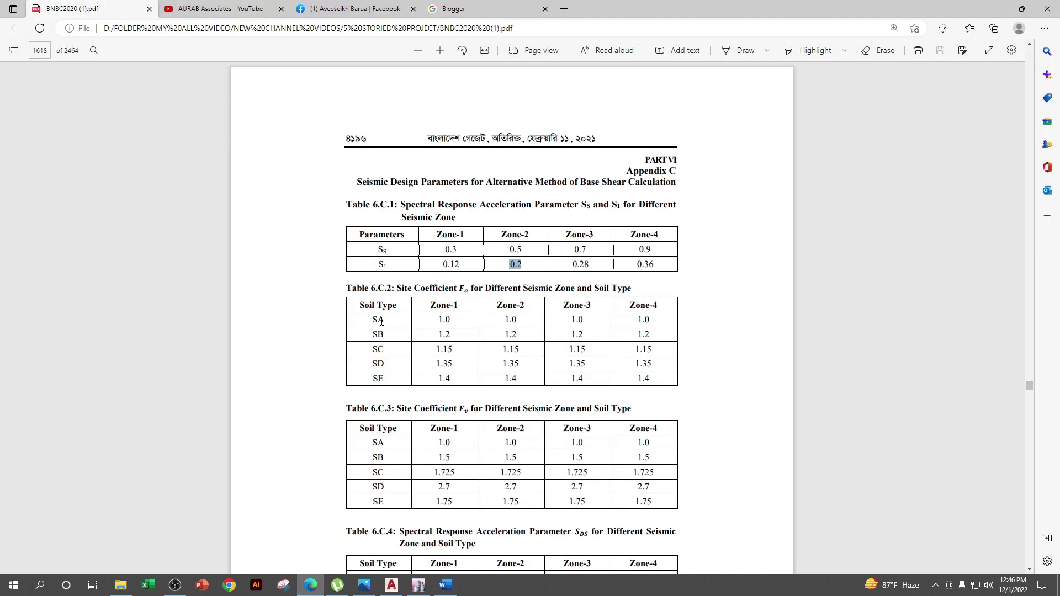
pyautogui.scroll(-3, 381, 320)
pyautogui.moveTo(465, 128); pyautogui.dragTo(454, 128)
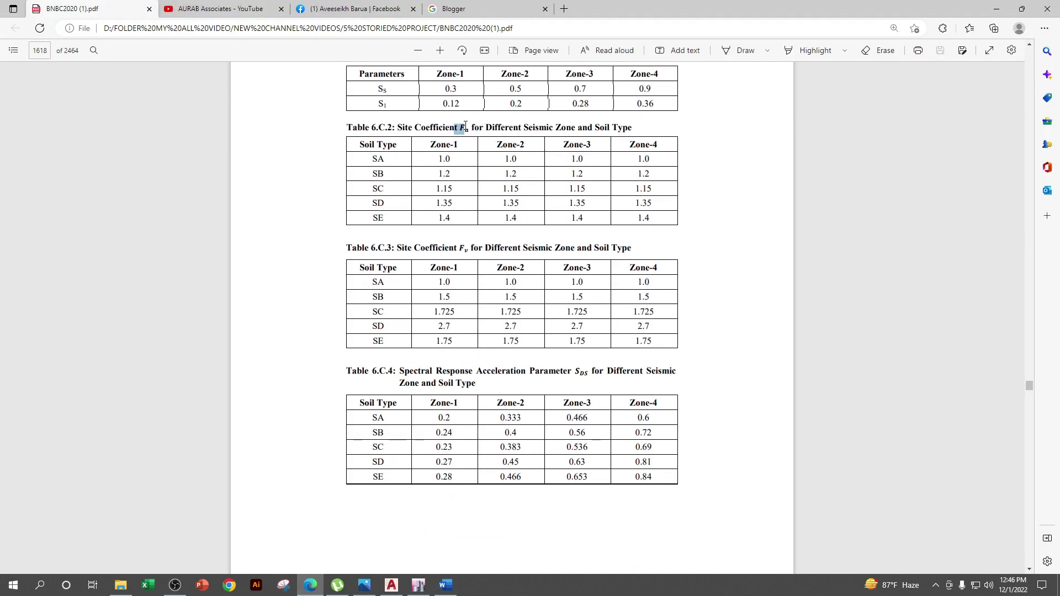
pyautogui.moveTo(370, 203); pyautogui.dragTo(388, 204)
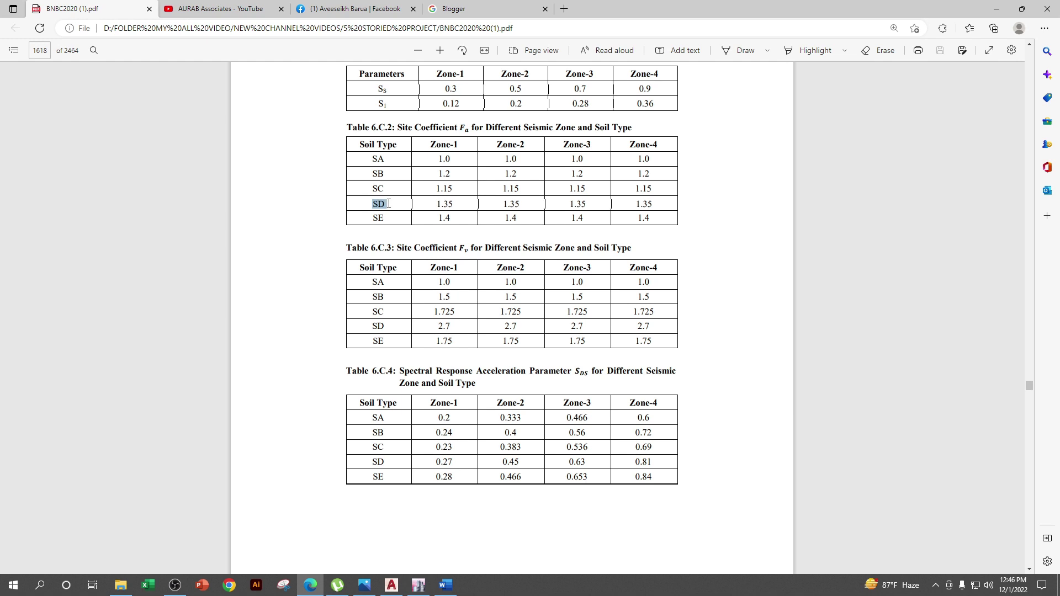
pyautogui.moveTo(500, 204); pyautogui.dragTo(529, 208)
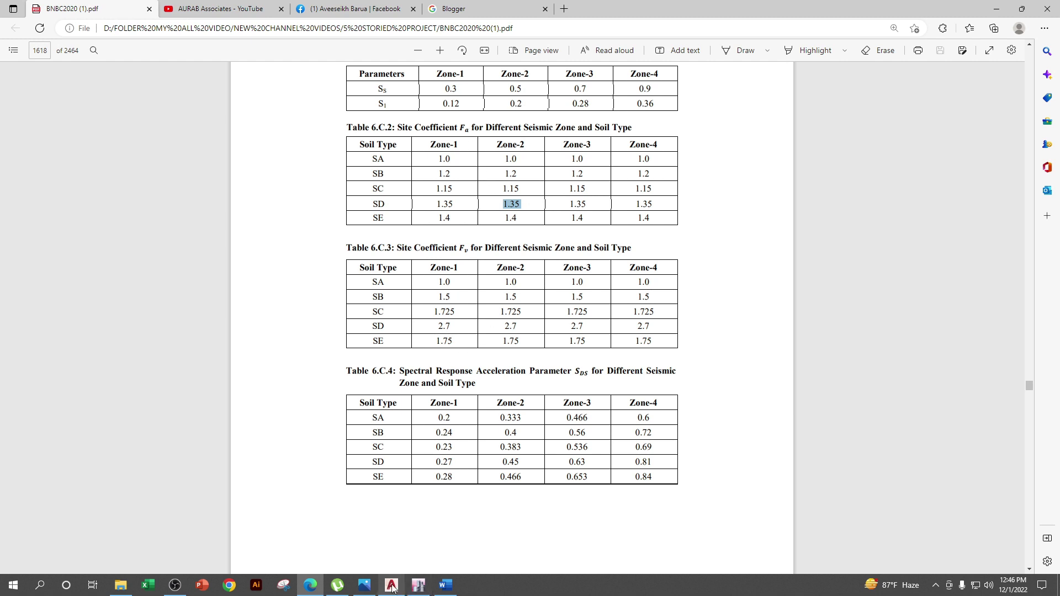
# - Switch to the Word document and set Fa to 1.35 in section 12
pyautogui.click(445, 585)
pyautogui.click(651, 275)
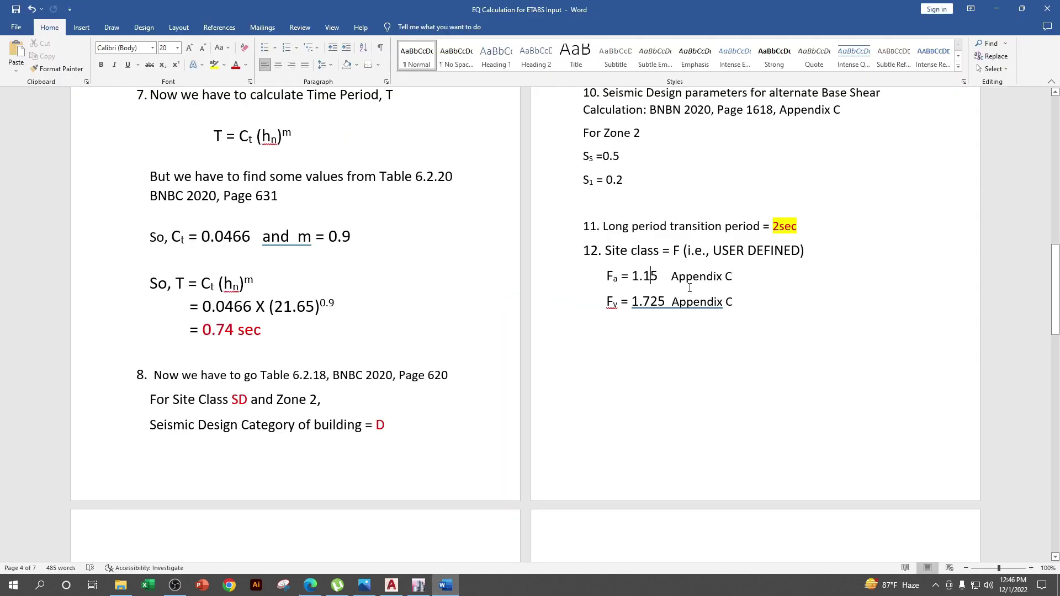
pyautogui.press('BackSpace')
pyautogui.write('3')
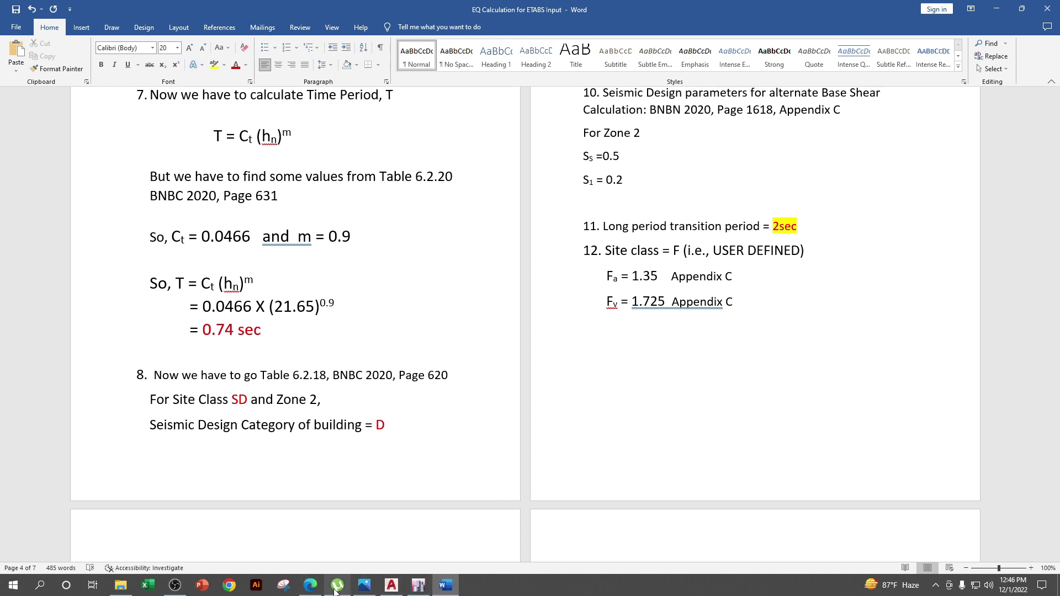
# - Switch to the BNBC PDF in Edge and look up site coefficient Fv for soil type SD in Zone-2 in Table 6.C.3
pyautogui.click(309, 587)
pyautogui.doubleClick(374, 326)
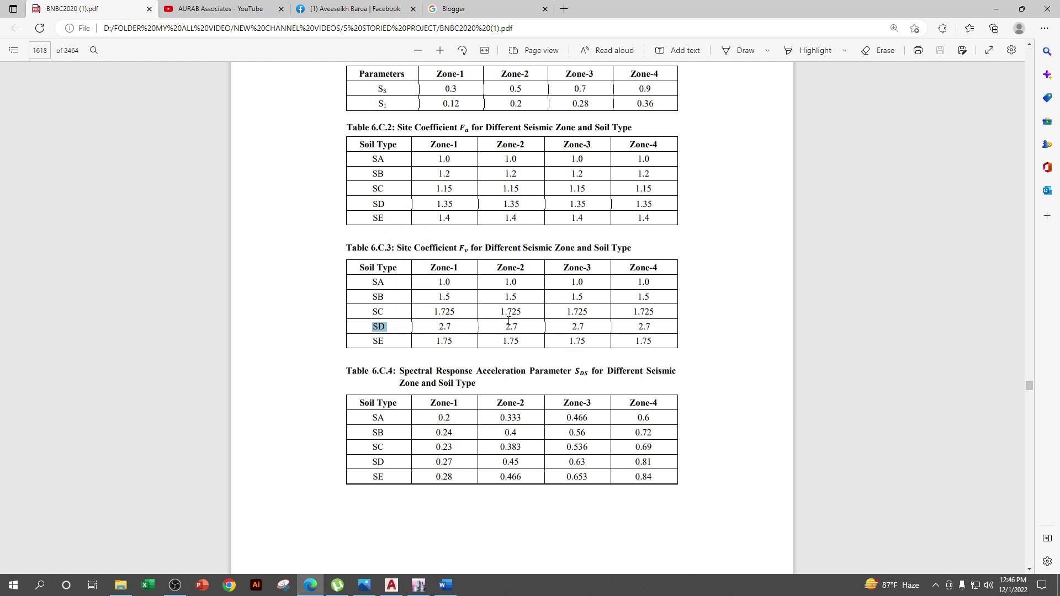
pyautogui.doubleClick(511, 326)
# - Return to the Word document and set Fv to 2.7 in section 12
pyautogui.click(994, 10)
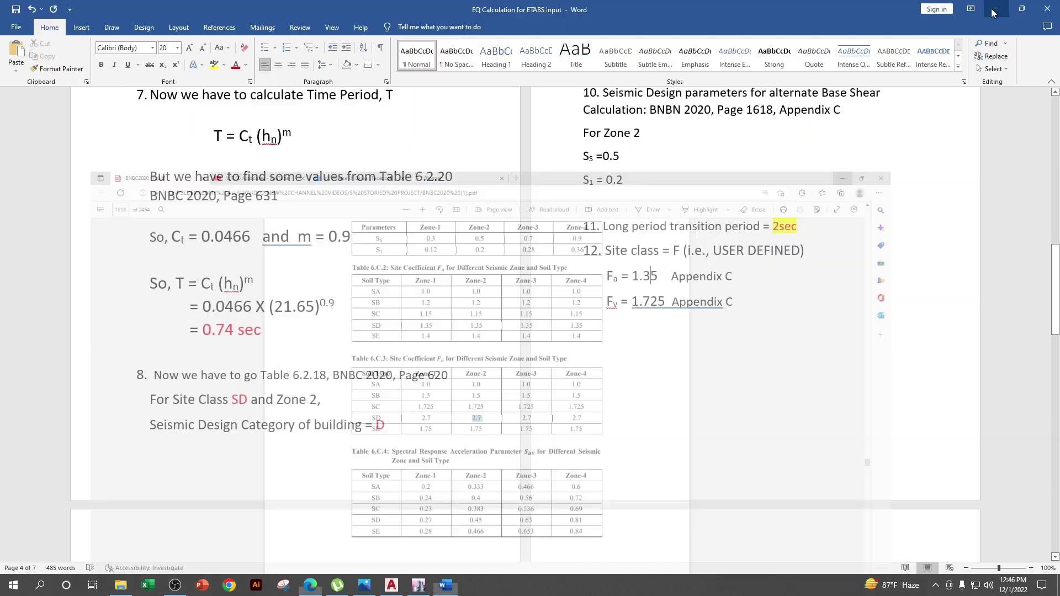
pyautogui.click(665, 301)
pyautogui.press('BackSpace')
pyautogui.press('BackSpace')
pyautogui.press('BackSpace')
pyautogui.press('BackSpace')
pyautogui.press('BackSpace')
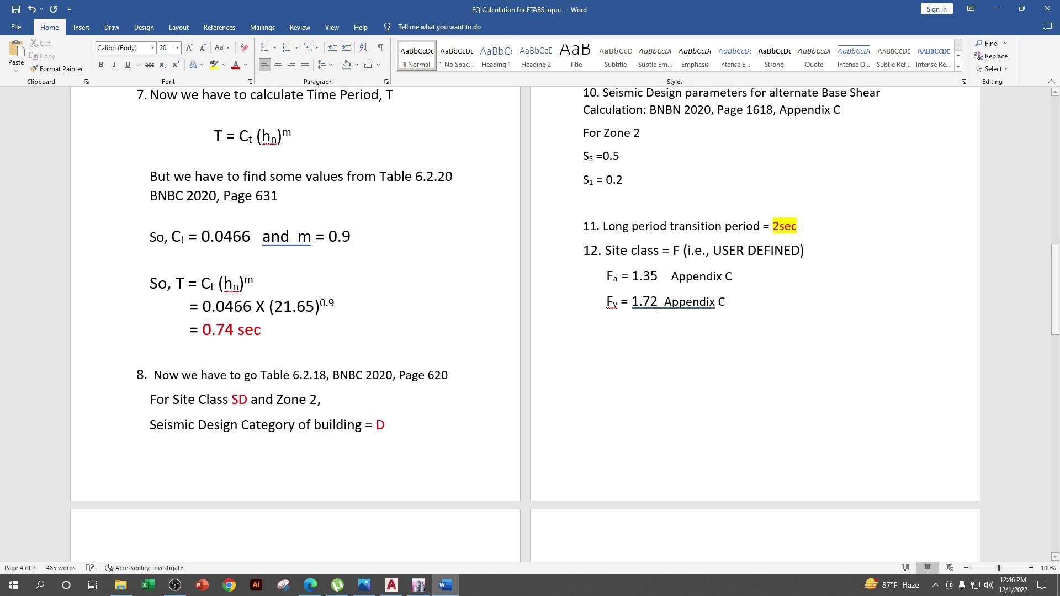
pyautogui.write('2.7')
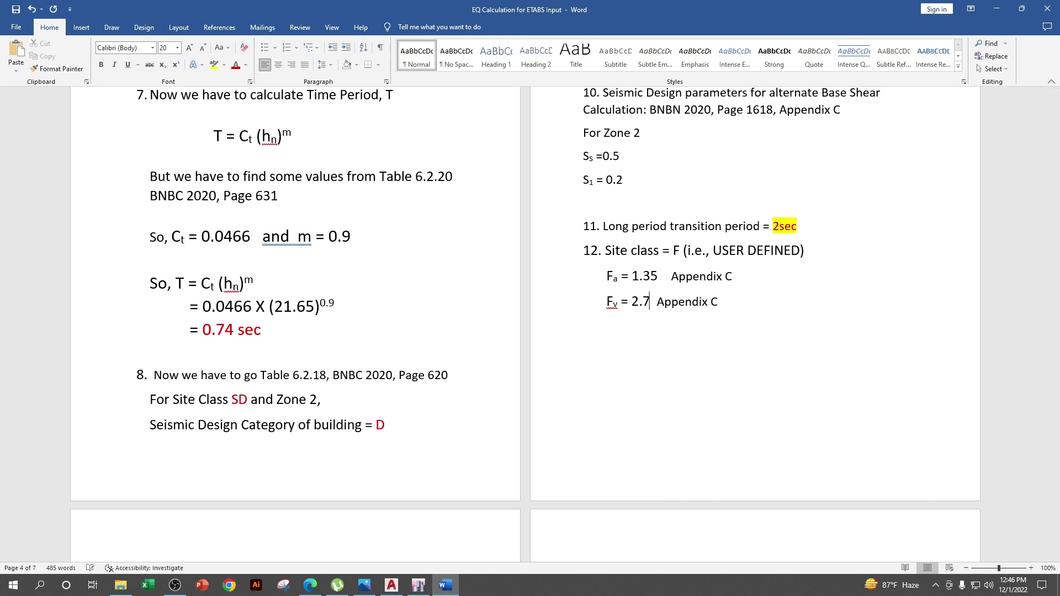
# - Set the seismic zone coefficient Z to 0.2 in the base shear calculation section
pyautogui.scroll(-5, 733, 343)
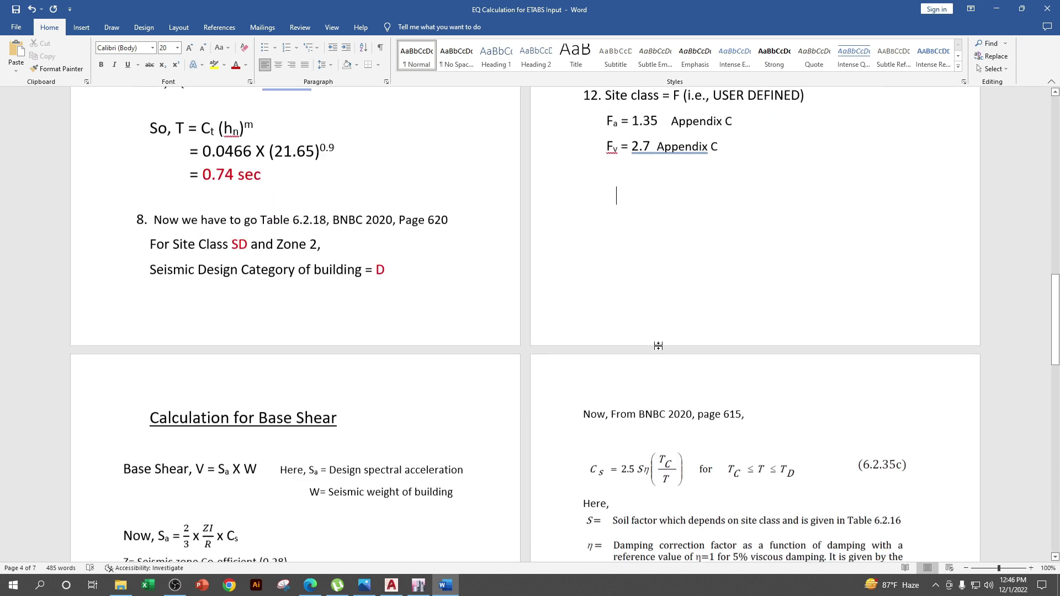
pyautogui.scroll(-1, 343, 373)
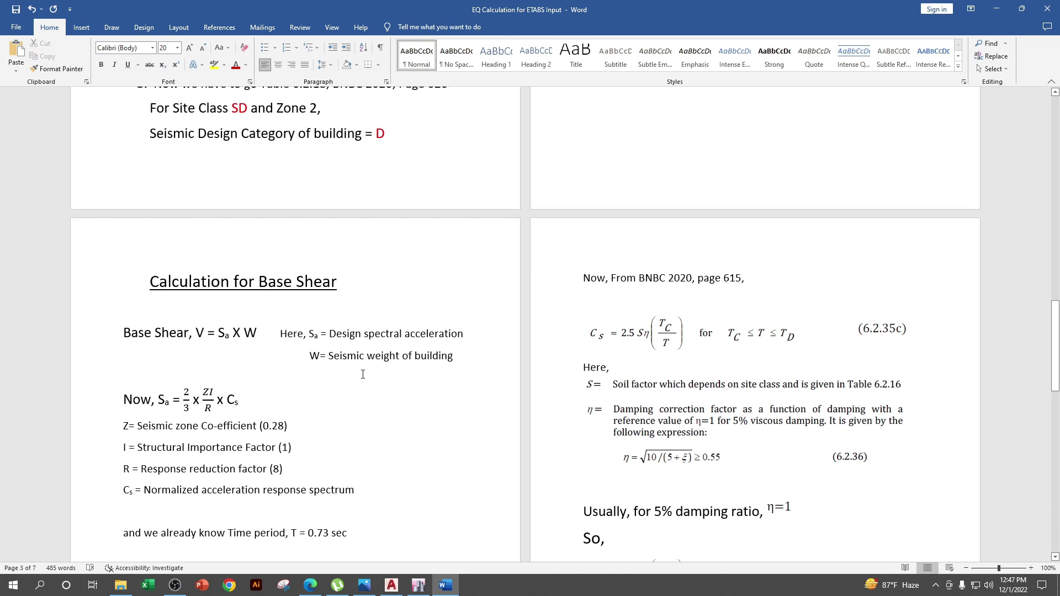
pyautogui.scroll(-1, 363, 375)
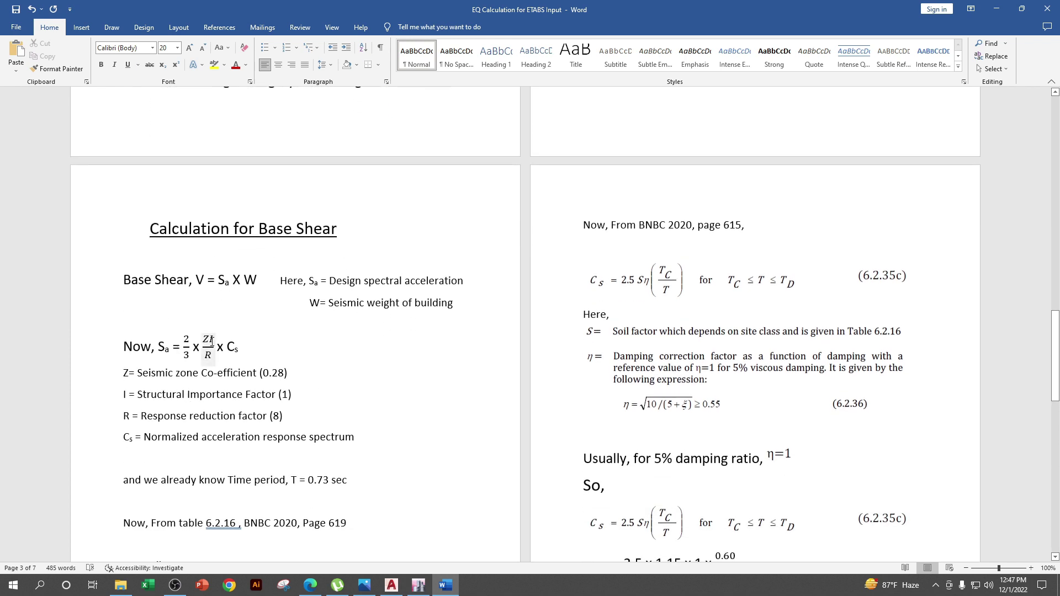
pyautogui.scroll(-1, 304, 367)
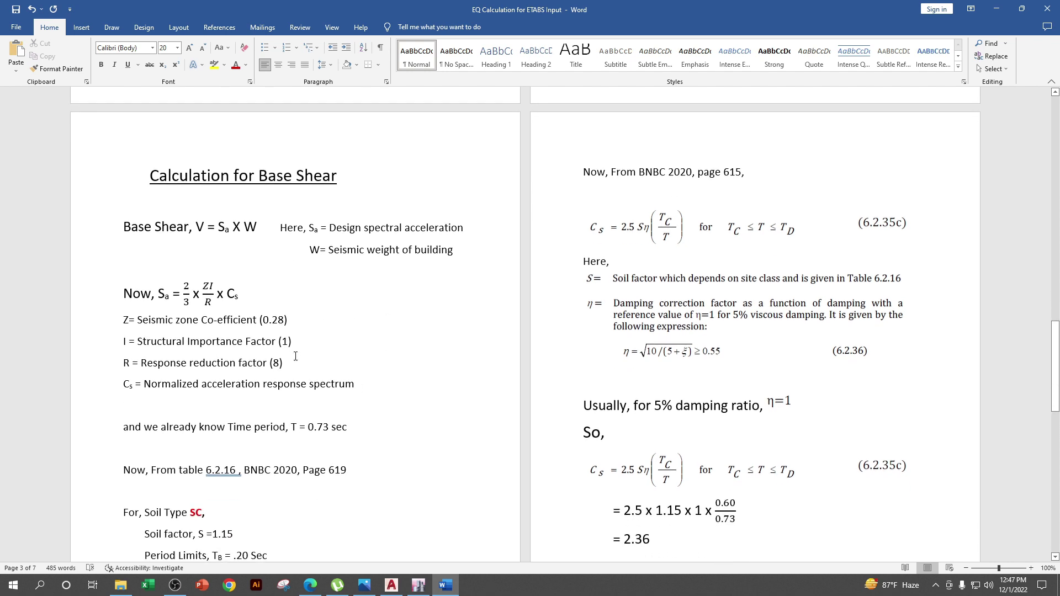
pyautogui.click(284, 321)
pyautogui.press('BackSpace')
pyautogui.click(279, 364)
# - Set the already known time period T to 0.74 sec in the base shear section
pyautogui.scroll(-1, 320, 398)
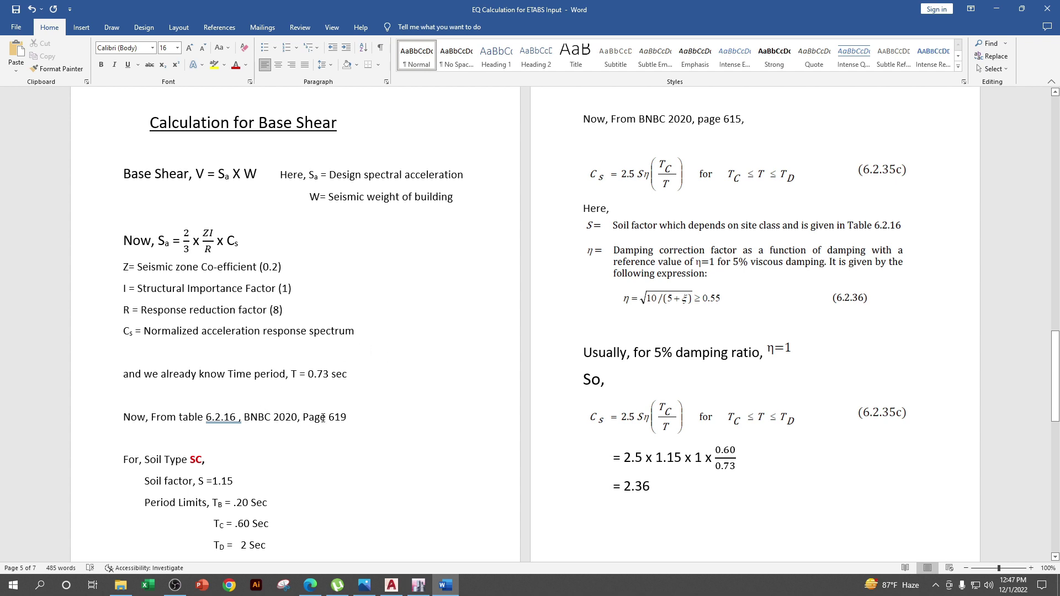
pyautogui.click(328, 378)
pyautogui.press('BackSpace')
pyautogui.write('4')
# - Change the soil type below the Table 6.2.16 reference to SD
pyautogui.scroll(-2, 332, 444)
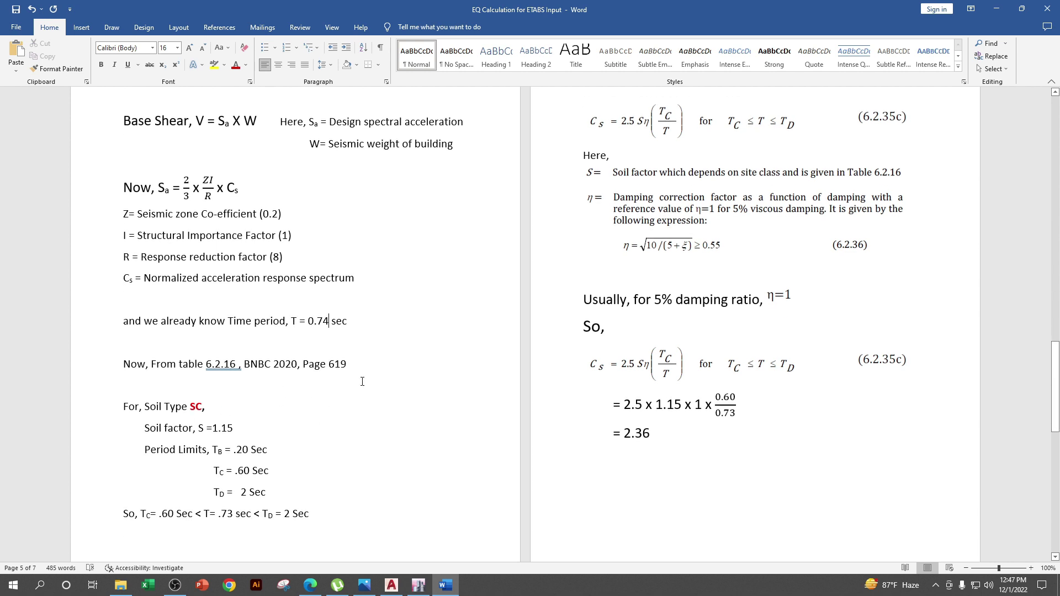
pyautogui.doubleClick(336, 364)
pyautogui.click(202, 407)
pyautogui.press('BackSpace')
pyautogui.write('d,')
pyautogui.press('BackSpace')
pyautogui.write('D')
# - Switch to the BNBC PDF in Edge and look up soil factor S for soil type SD in Table 6.2.16 on page 619
pyautogui.click(317, 591)
pyautogui.click(48, 50)
pyautogui.write('619')
pyautogui.press('Return')
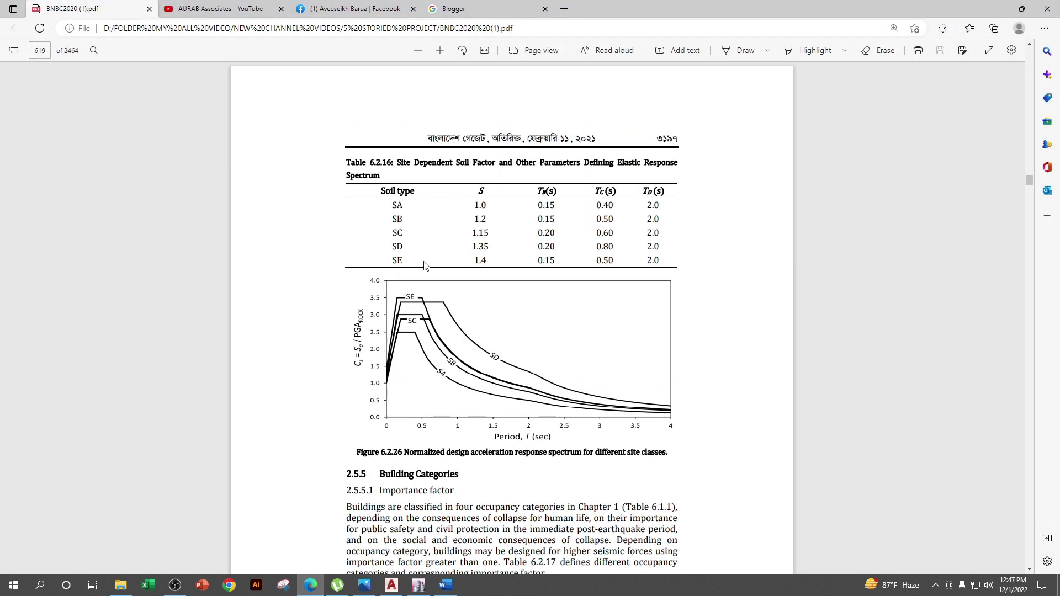
pyautogui.moveTo(392, 246); pyautogui.dragTo(404, 247)
pyautogui.moveTo(470, 246); pyautogui.dragTo(495, 247)
# - Return to the Word document and set soil factor S to 1.35 for soil type SD
pyautogui.click(445, 584)
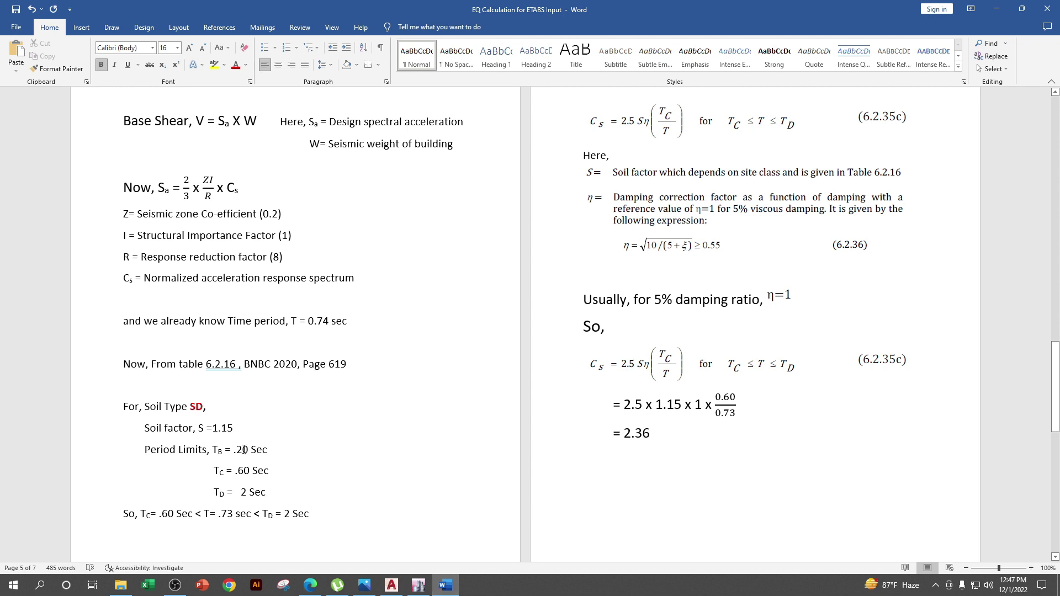
pyautogui.click(226, 429)
pyautogui.press('BackSpace')
pyautogui.write('3')
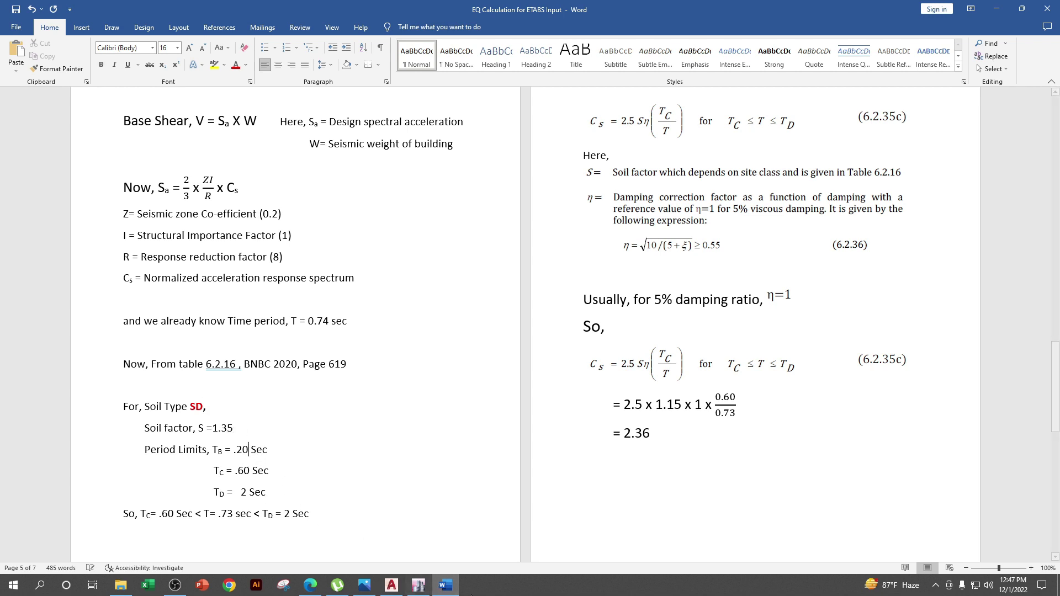
# - Check the SD period limits in Table 6.2.16 of the PDF in Edge, and set TC to .80 Sec in the Word document
pyautogui.click(310, 584)
pyautogui.moveTo(535, 247); pyautogui.dragTo(583, 248)
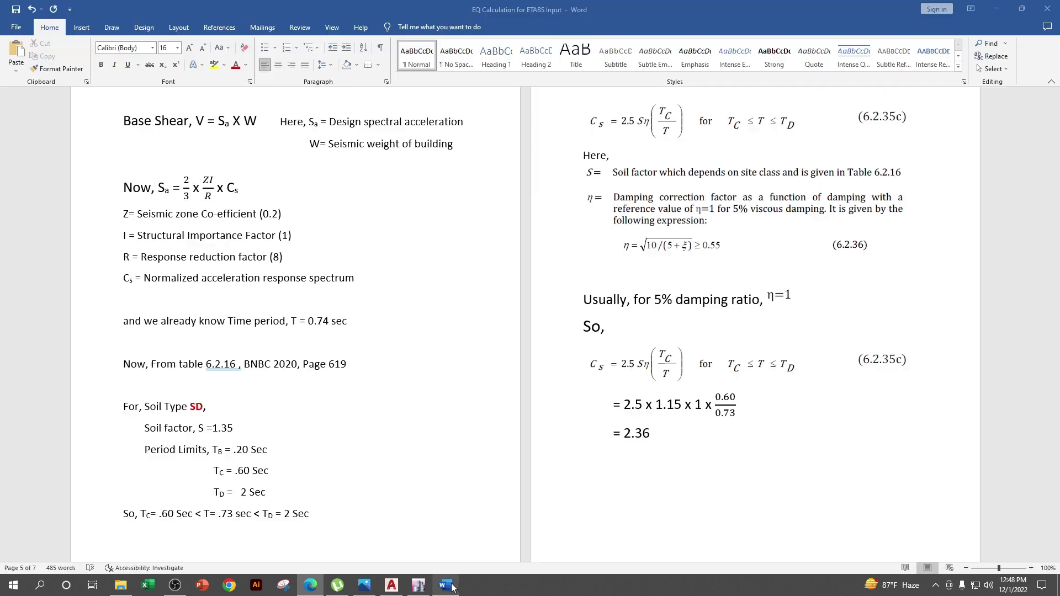
pyautogui.click(446, 585)
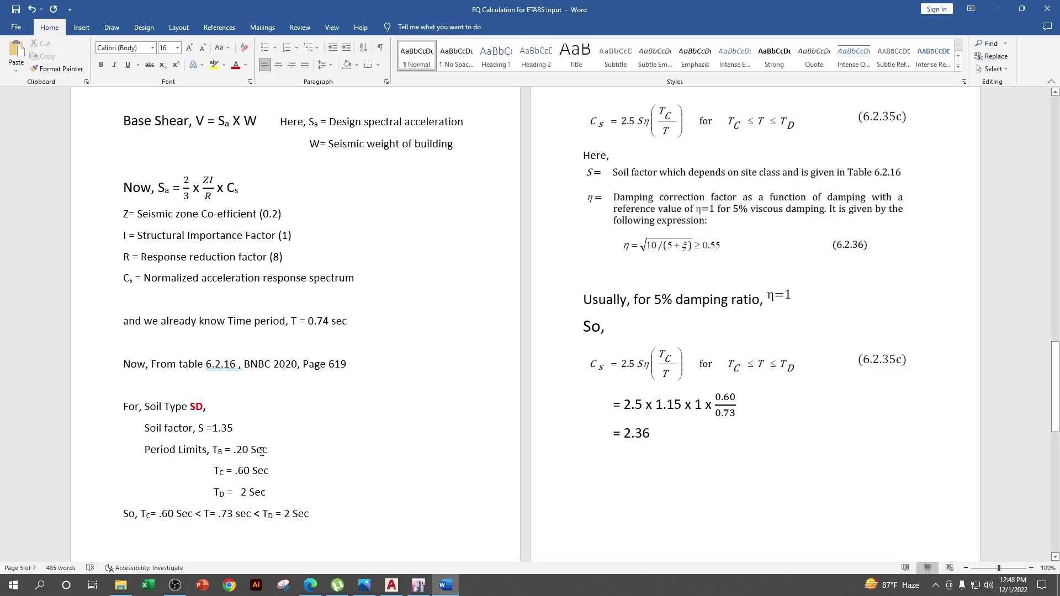
pyautogui.moveTo(240, 471); pyautogui.dragTo(246, 471)
pyautogui.press('Delete')
pyautogui.write('8')
pyautogui.scroll(-2, 177, 490)
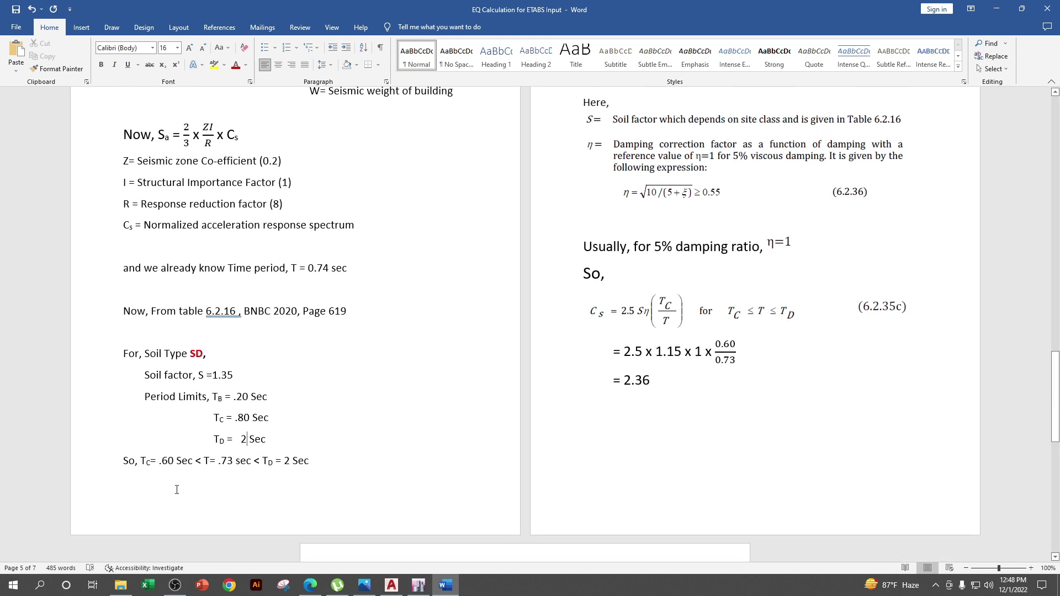
# - Update the period comparison line with TC = .80 Sec and T = .74 sec
pyautogui.doubleClick(168, 462)
pyautogui.write('80')
pyautogui.doubleClick(227, 460)
pyautogui.write('74')
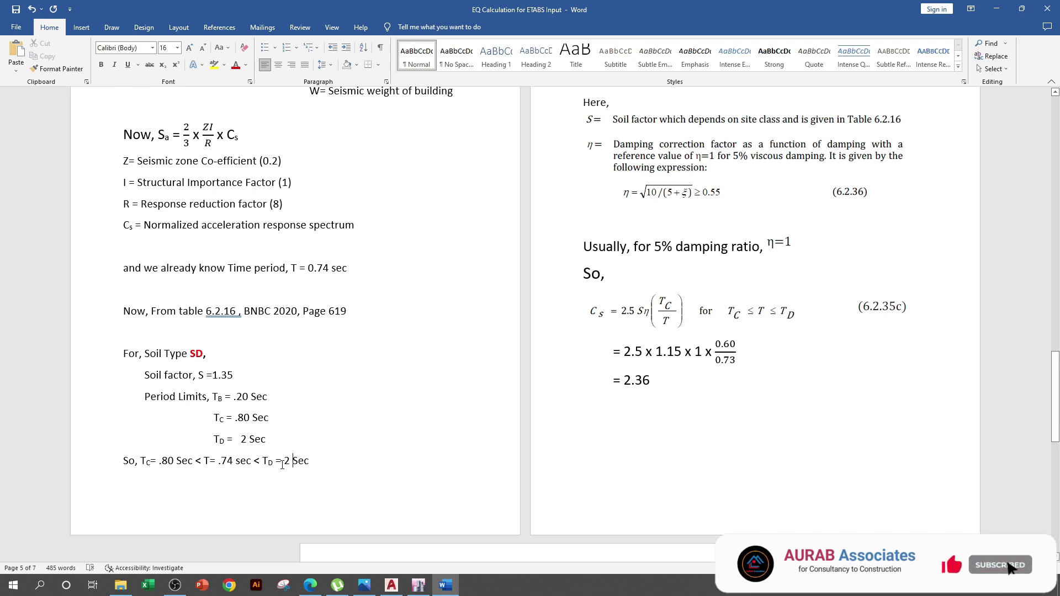
# - Compare TD in the period comparison line with the long period transition period in section 11
pyautogui.moveTo(283, 463); pyautogui.dragTo(319, 465)
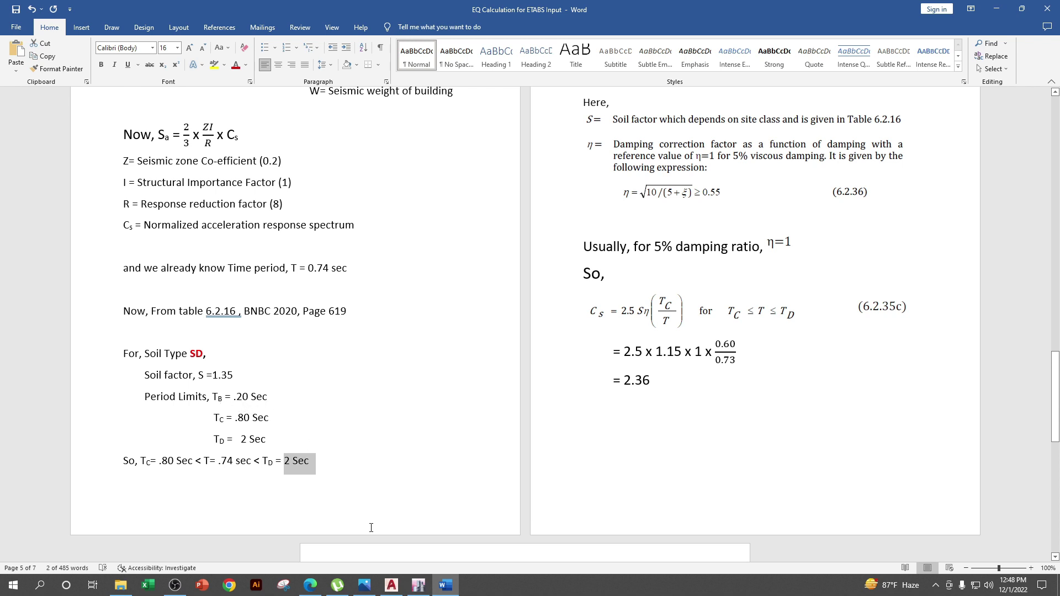
pyautogui.scroll(10, 406, 505)
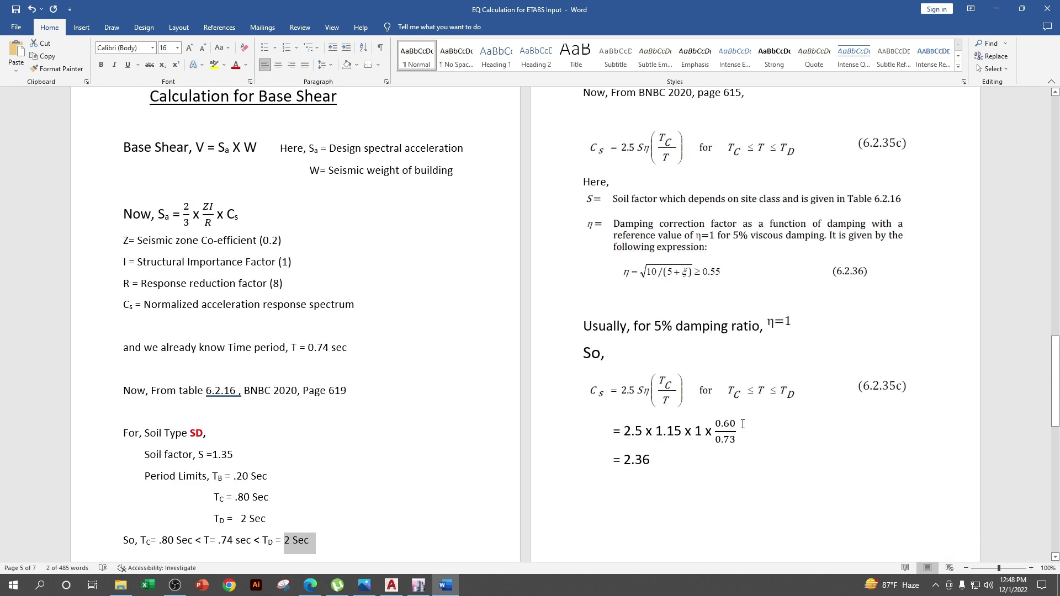
pyautogui.scroll(3, 767, 402)
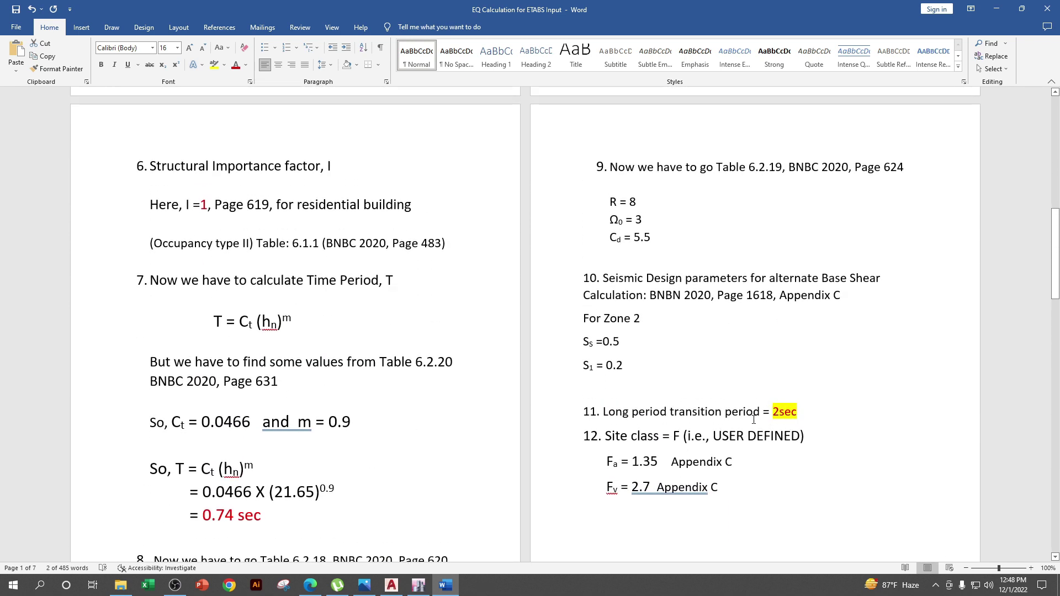
pyautogui.scroll(-1, 771, 413)
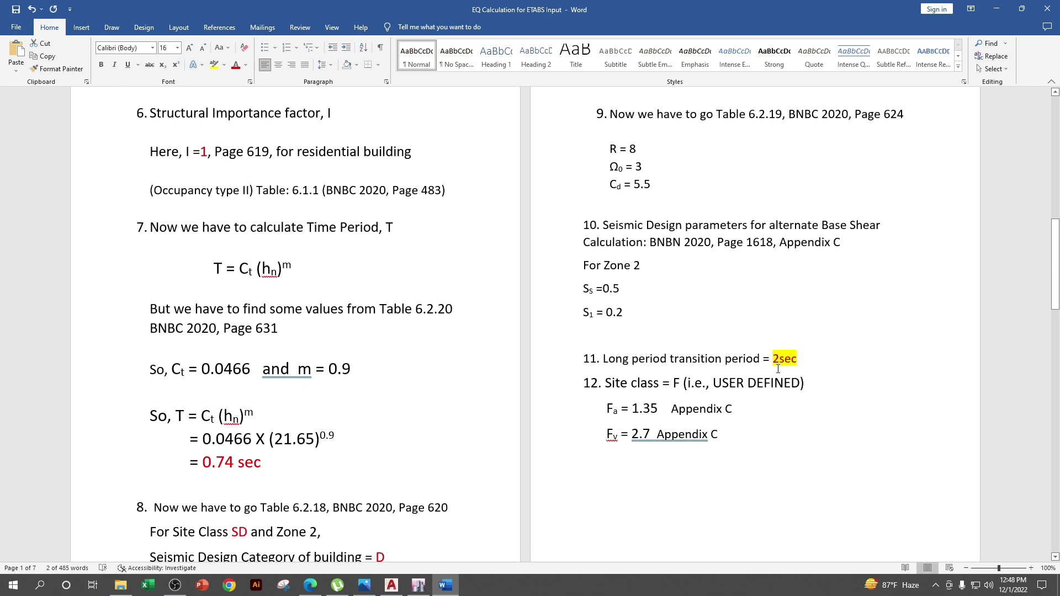
pyautogui.scroll(-11, 519, 380)
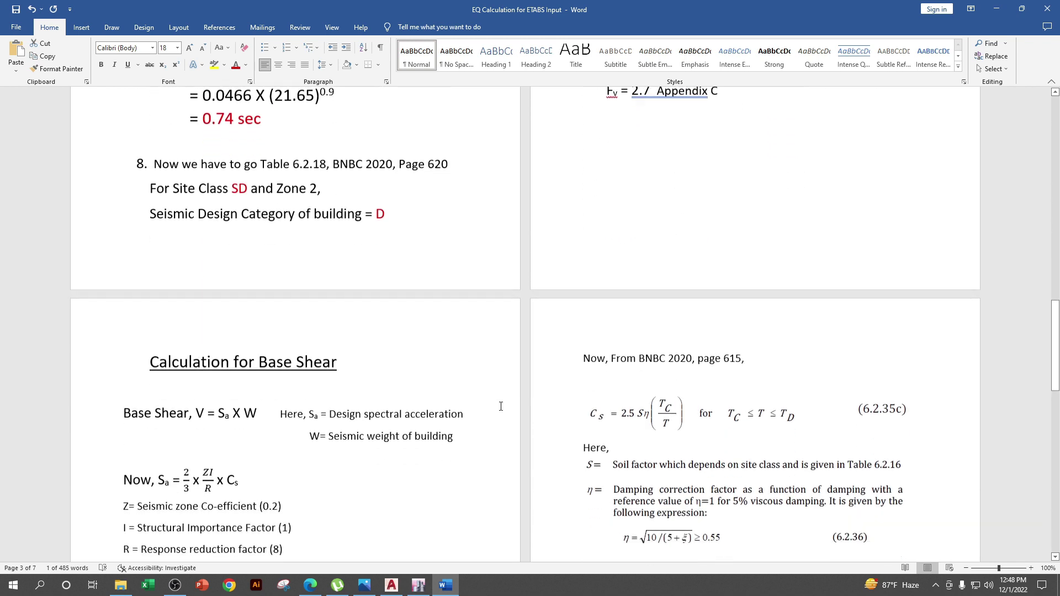
# - Switch to the BNBC PDF in Edge and examine Cs equation 6.2.35c and its period range on page 615
pyautogui.scroll(-1, 482, 434)
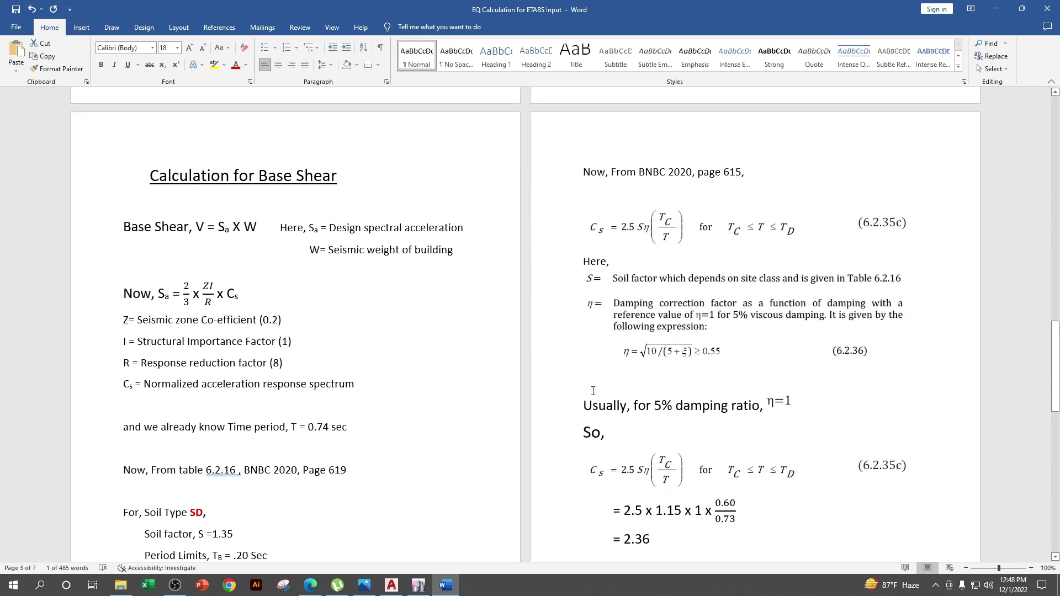
pyautogui.scroll(-3, 484, 391)
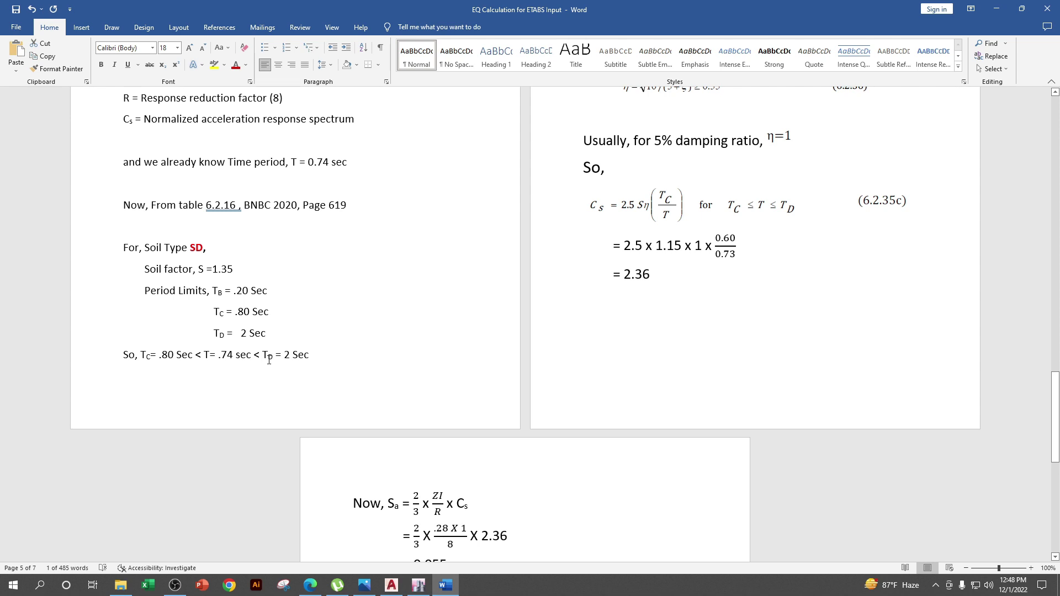
pyautogui.scroll(6, 615, 391)
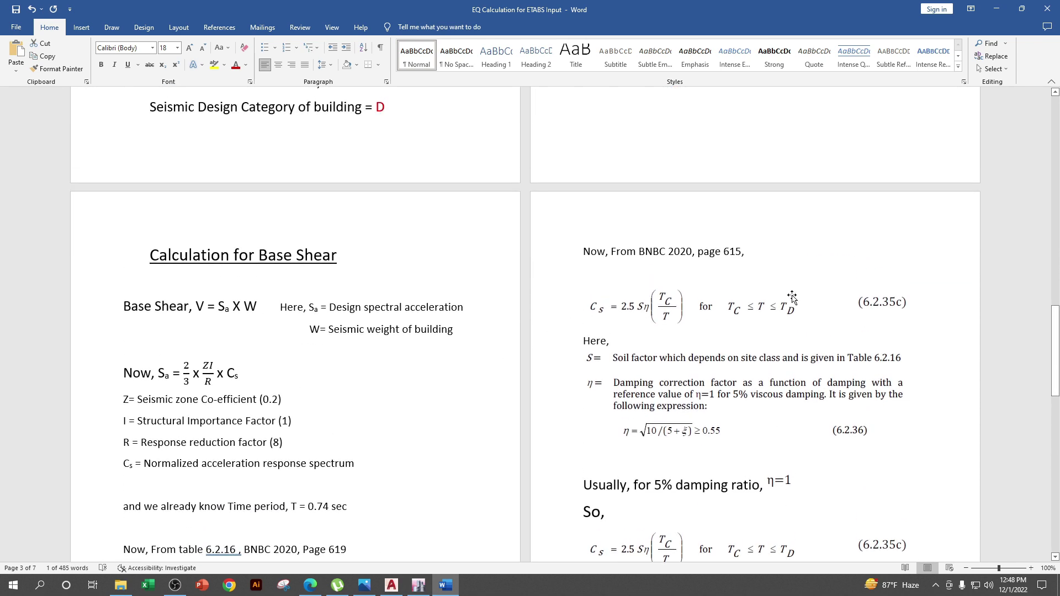
pyautogui.moveTo(697, 251); pyautogui.dragTo(741, 251)
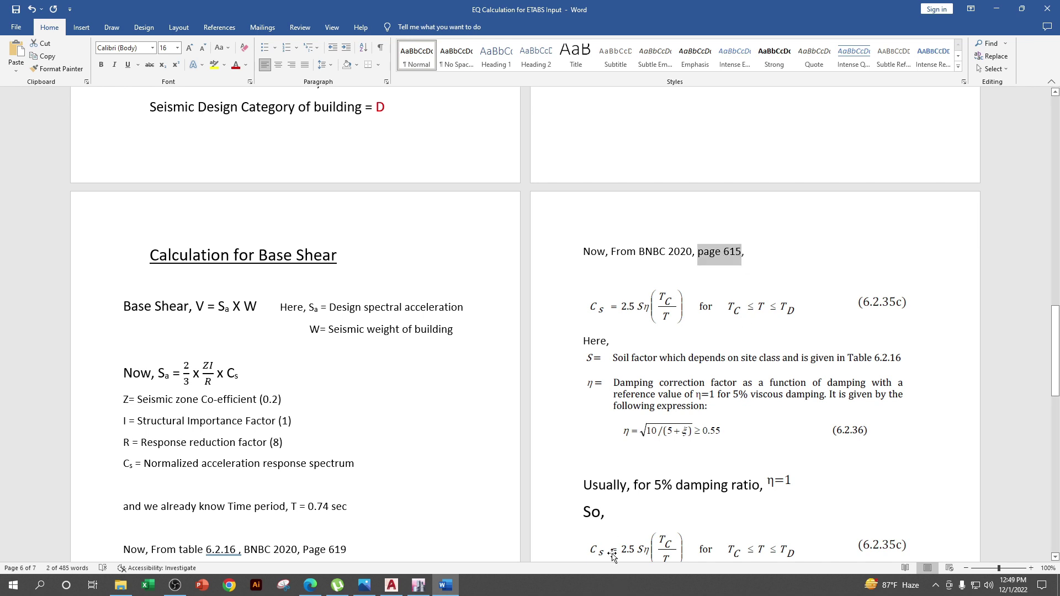
pyautogui.click(310, 586)
pyautogui.click(40, 49)
pyautogui.write('615')
pyautogui.press('Return')
pyautogui.scroll(-2, 408, 292)
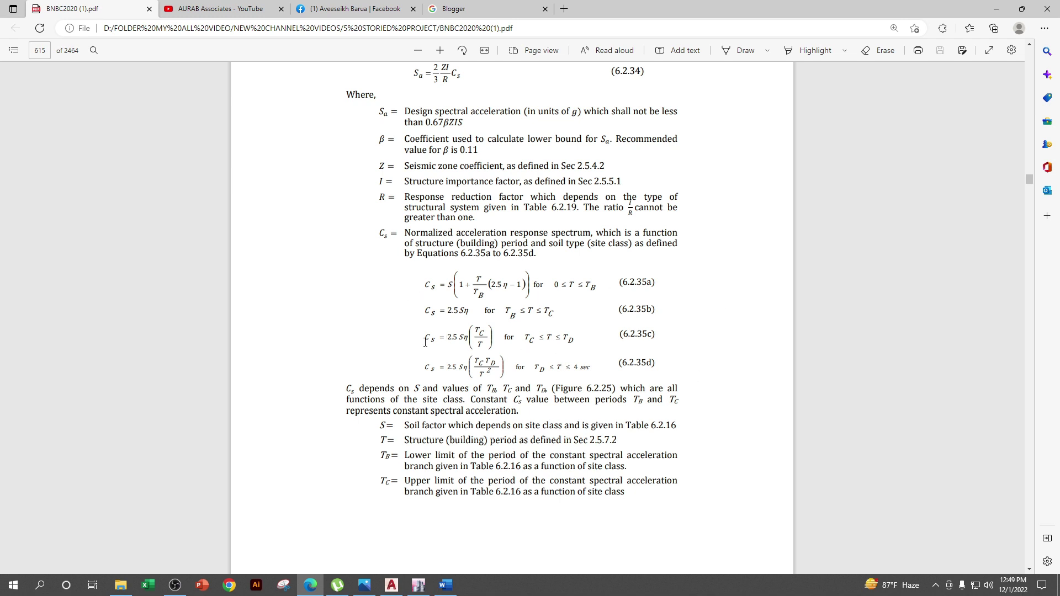
pyautogui.moveTo(426, 337); pyautogui.dragTo(654, 338)
pyautogui.click(580, 357)
pyautogui.moveTo(428, 338); pyautogui.dragTo(559, 339)
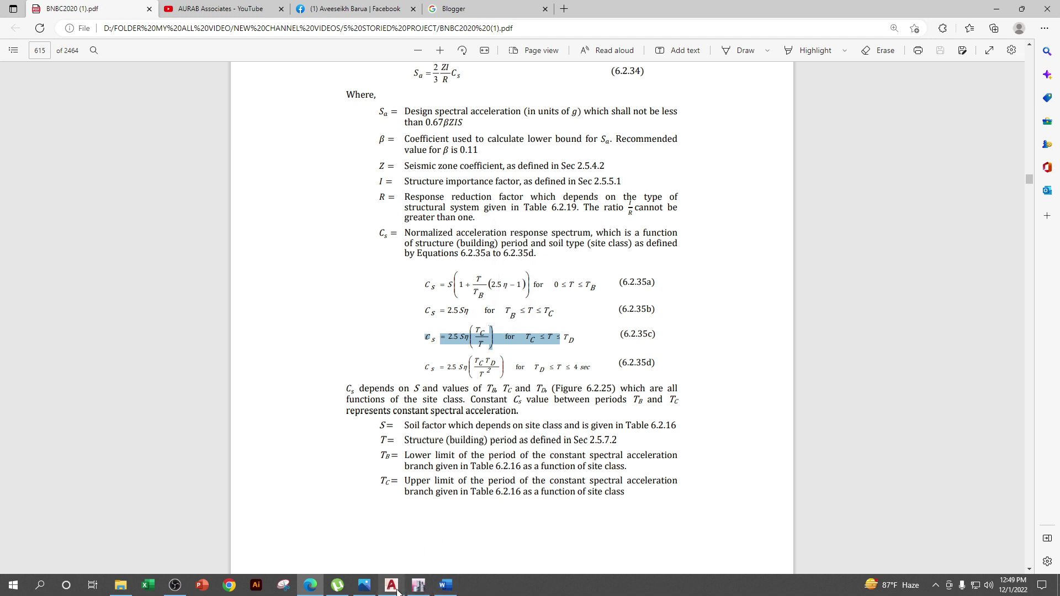
# - Return to the Word document and set the soil factor in the Cs calculation to 1.35
pyautogui.click(443, 587)
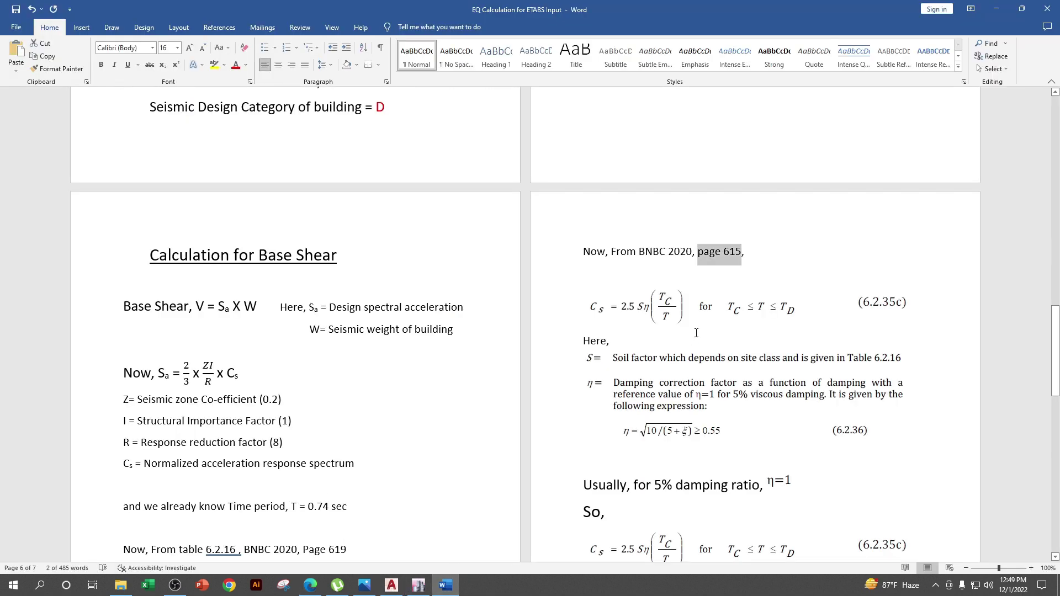
pyautogui.scroll(-3, 717, 293)
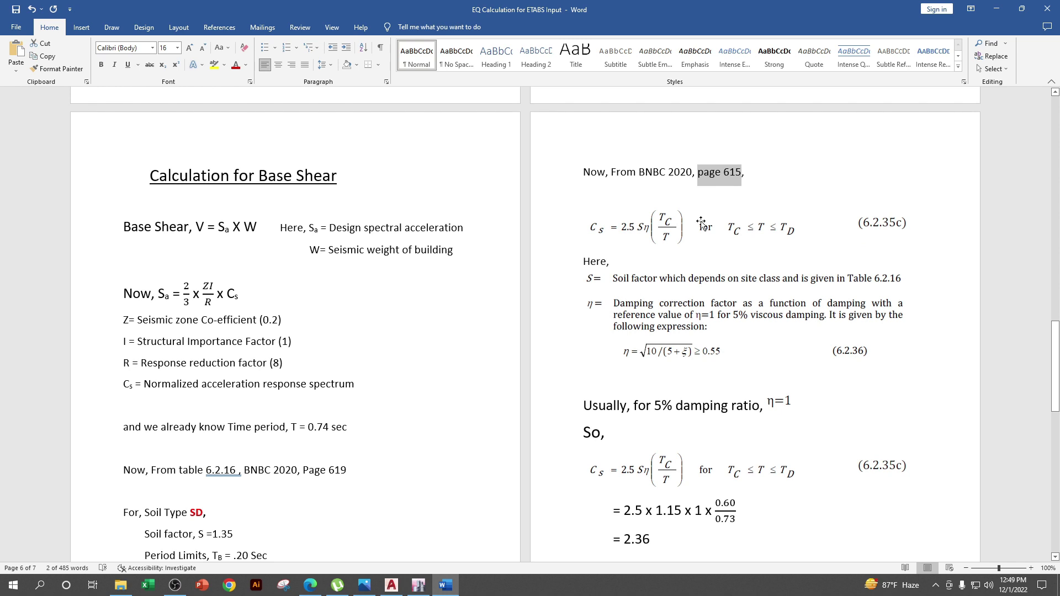
pyautogui.scroll(-1, 624, 315)
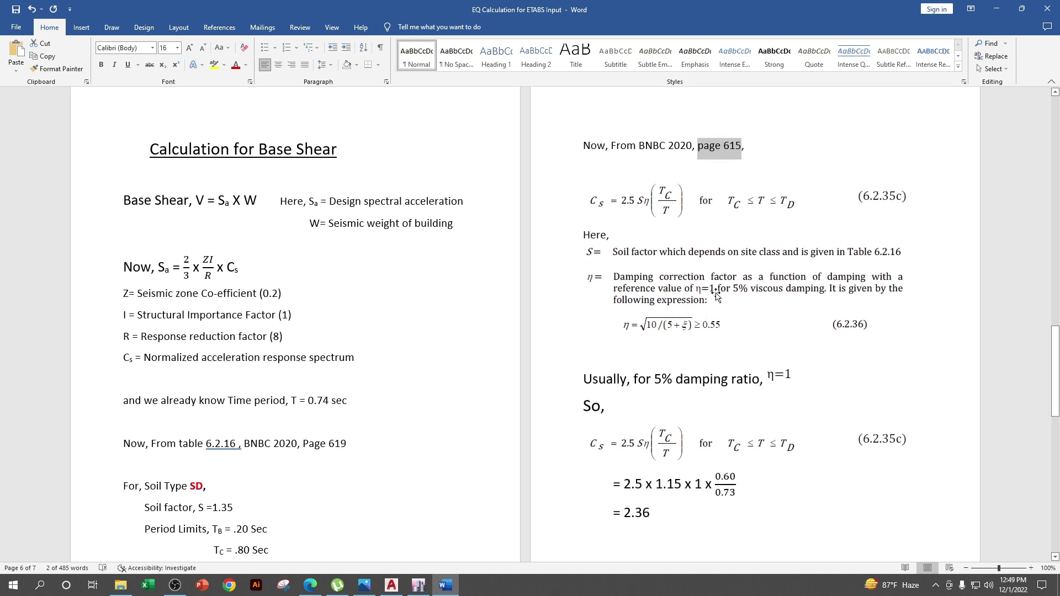
pyautogui.scroll(-1, 709, 362)
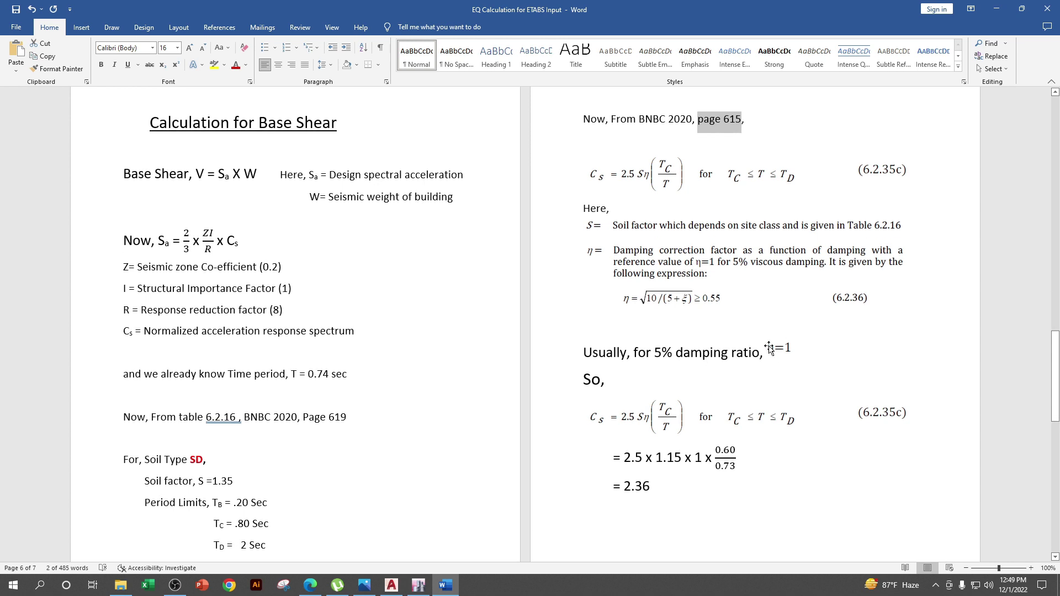
pyautogui.scroll(-2, 726, 375)
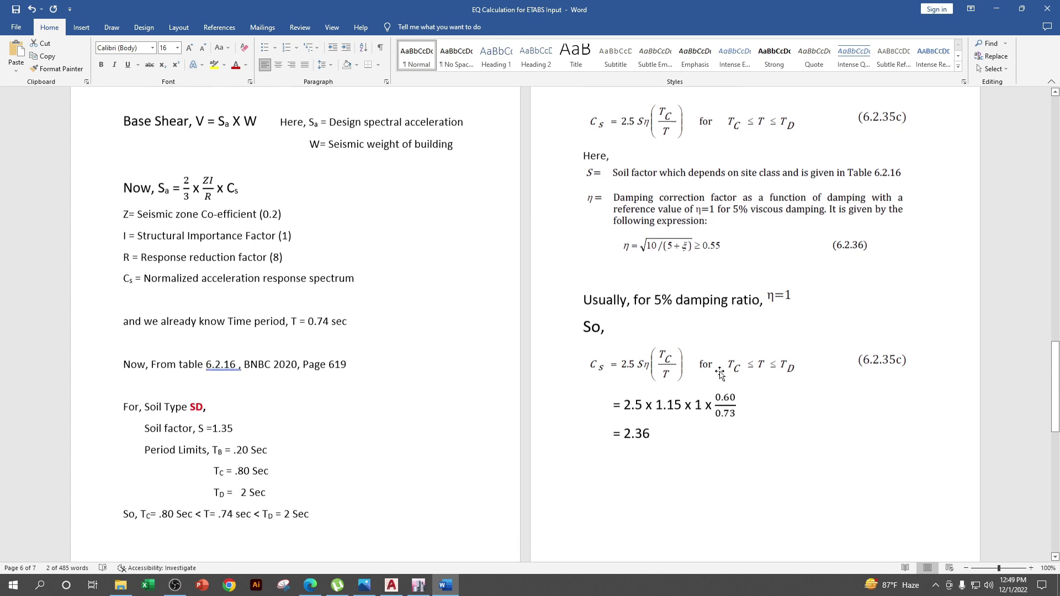
pyautogui.click(674, 407)
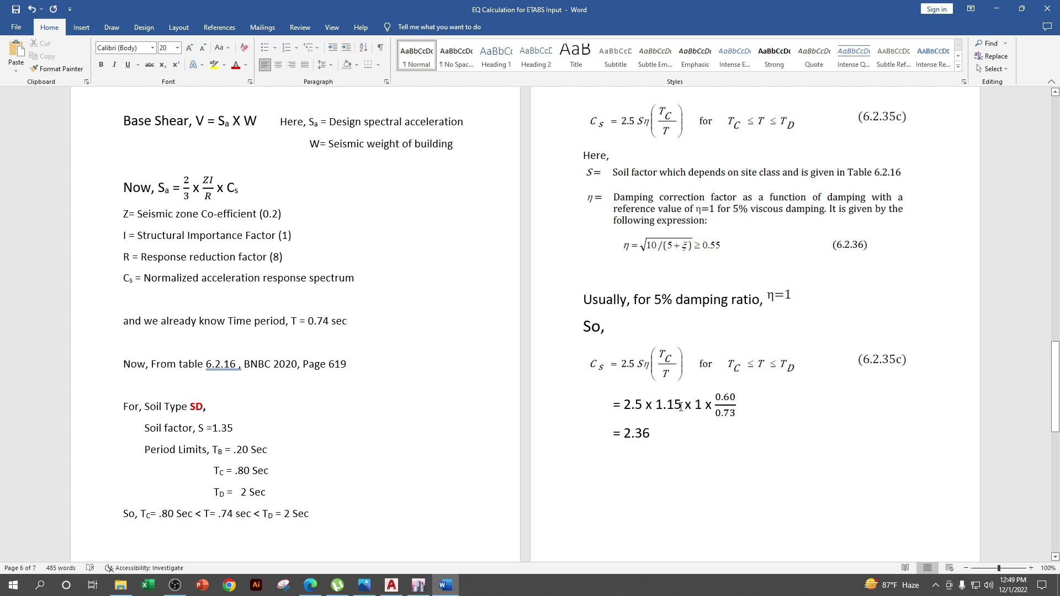
pyautogui.press('BackSpace')
pyautogui.write('3')
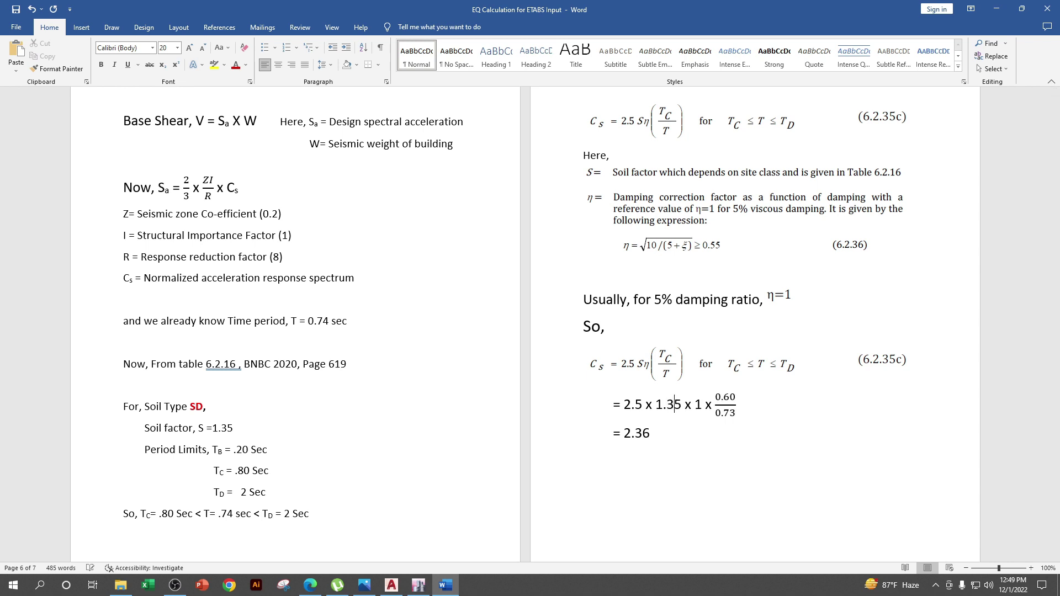
# - Change the TC/T fraction in the Cs calculation to 0.80 over 0.74
pyautogui.press('Right')
pyautogui.press('Right')
pyautogui.press('Right')
pyautogui.press('Right')
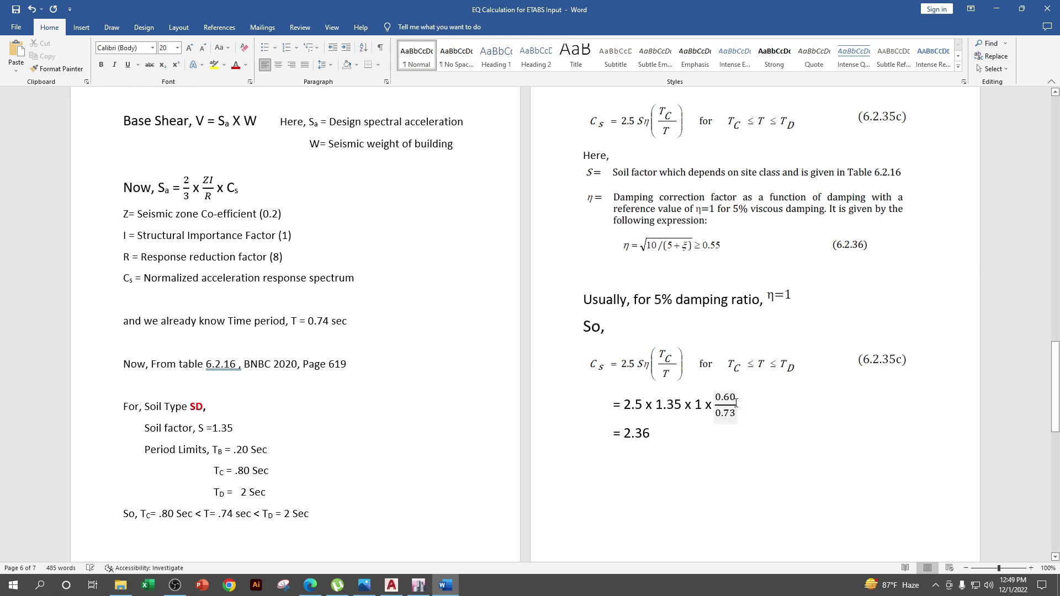
pyautogui.click(733, 399)
pyautogui.doubleClick(240, 470)
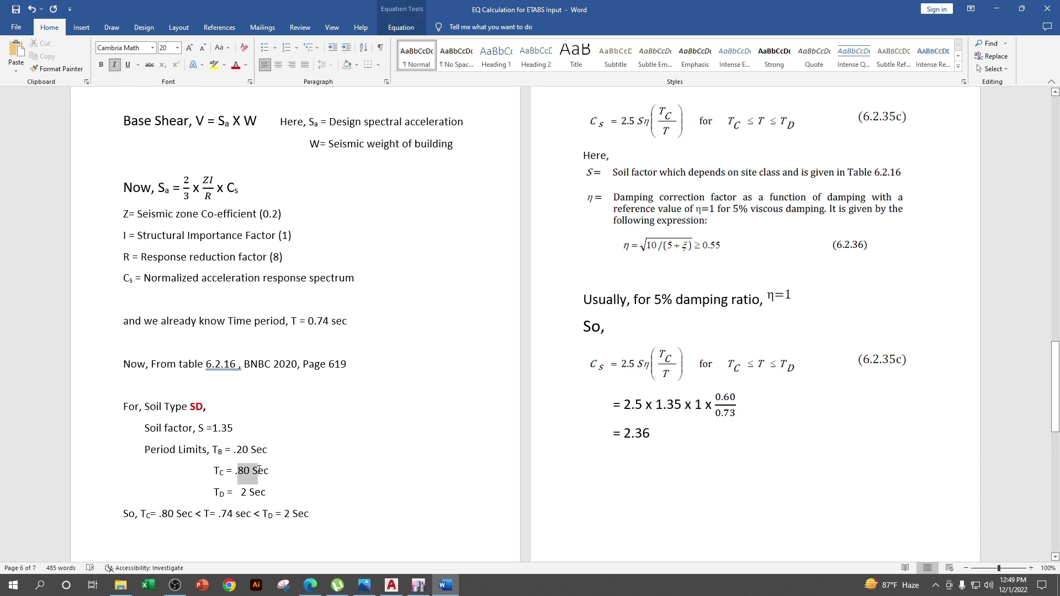
pyautogui.click(730, 396)
pyautogui.press('BackSpace')
pyautogui.write('8')
pyautogui.doubleClick(729, 417)
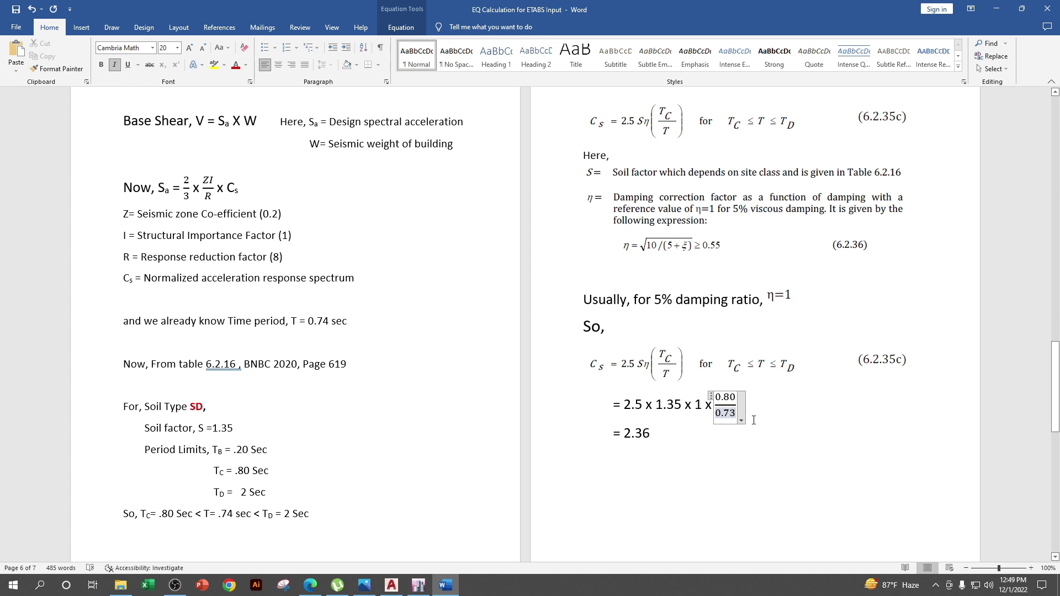
pyautogui.write('0.74')
pyautogui.click(697, 450)
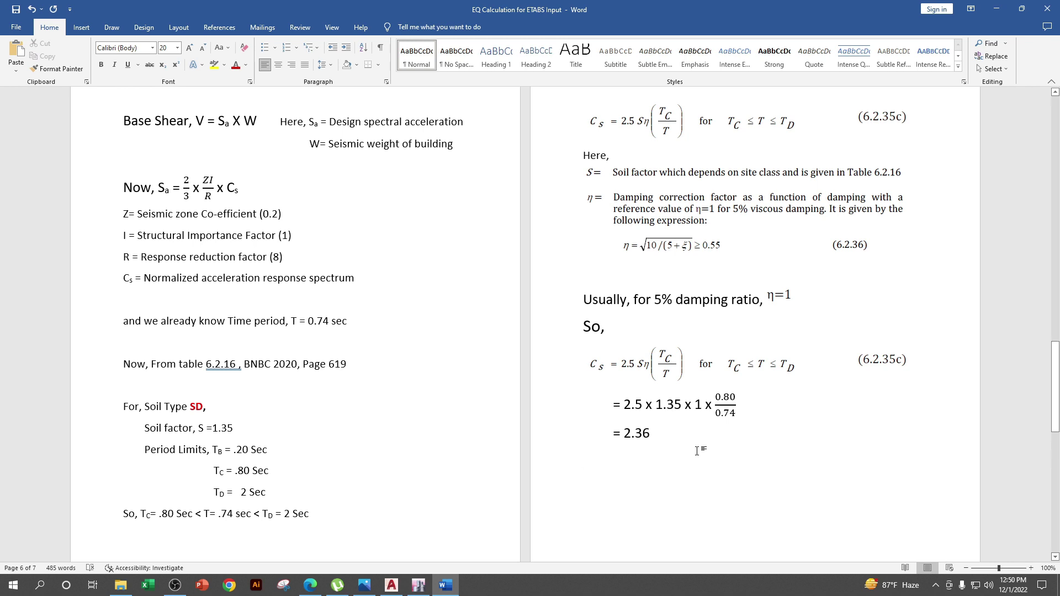
# - Set the result of the Cs calculation to 3.64 and save the document
pyautogui.moveTo(650, 435); pyautogui.dragTo(624, 436)
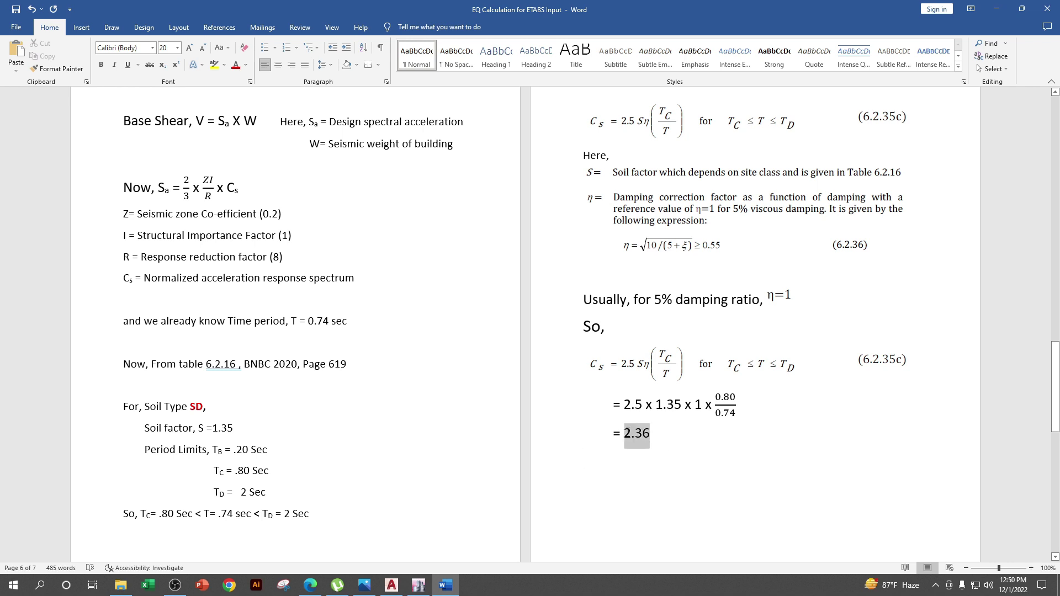
pyautogui.press('BackSpace')
pyautogui.write('3.64')
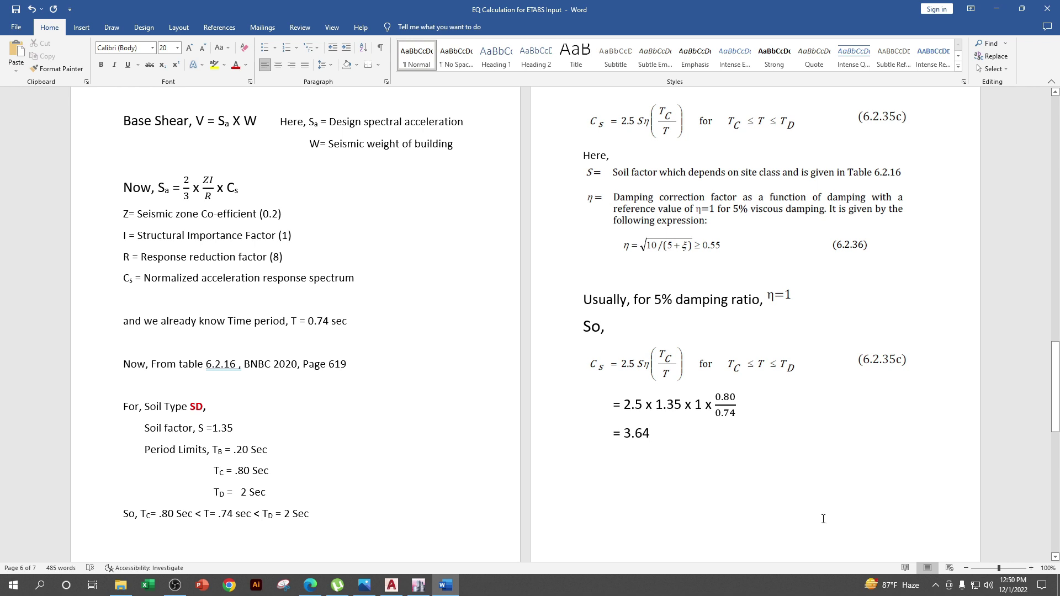
pyautogui.click(716, 466)
pyautogui.hotkey('ctrl', 's')
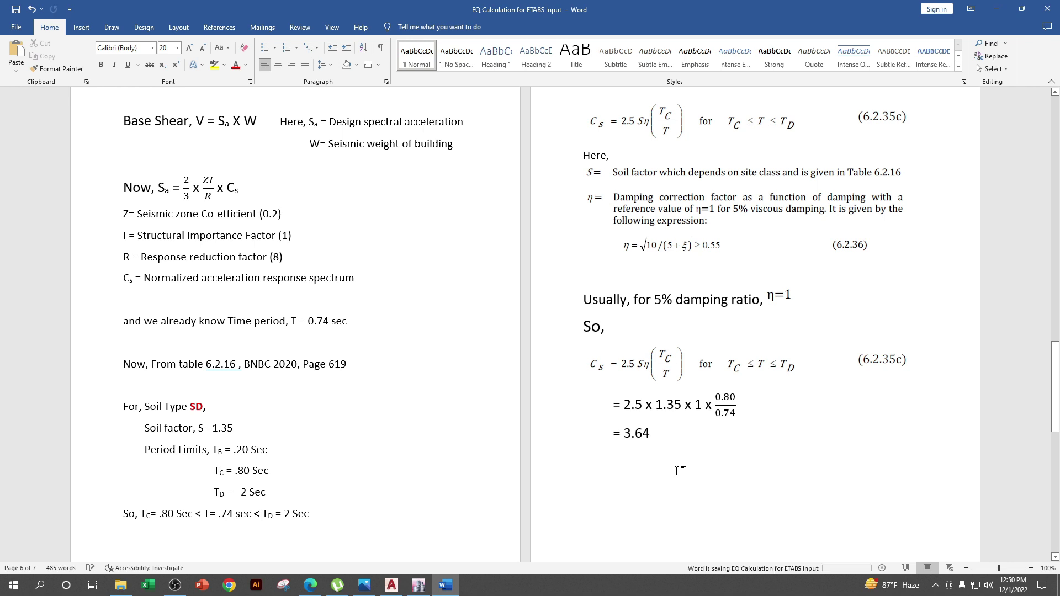
# - In the Sa calculation on page 7, set the zone coefficient to .20 and the Cs multiplier to 3.64
pyautogui.scroll(-6, 679, 420)
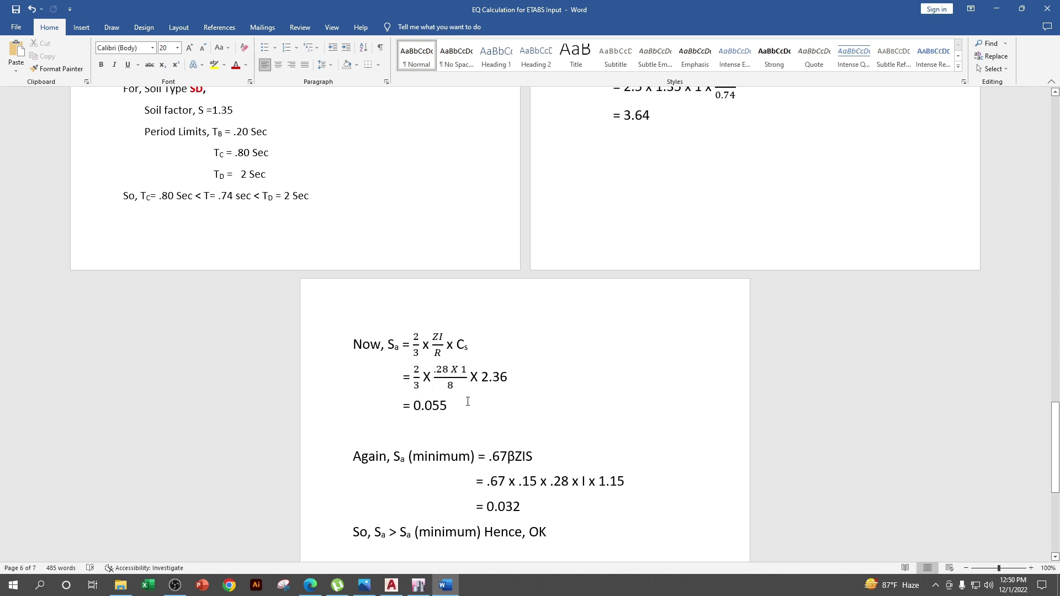
pyautogui.click(448, 369)
pyautogui.press('BackSpace')
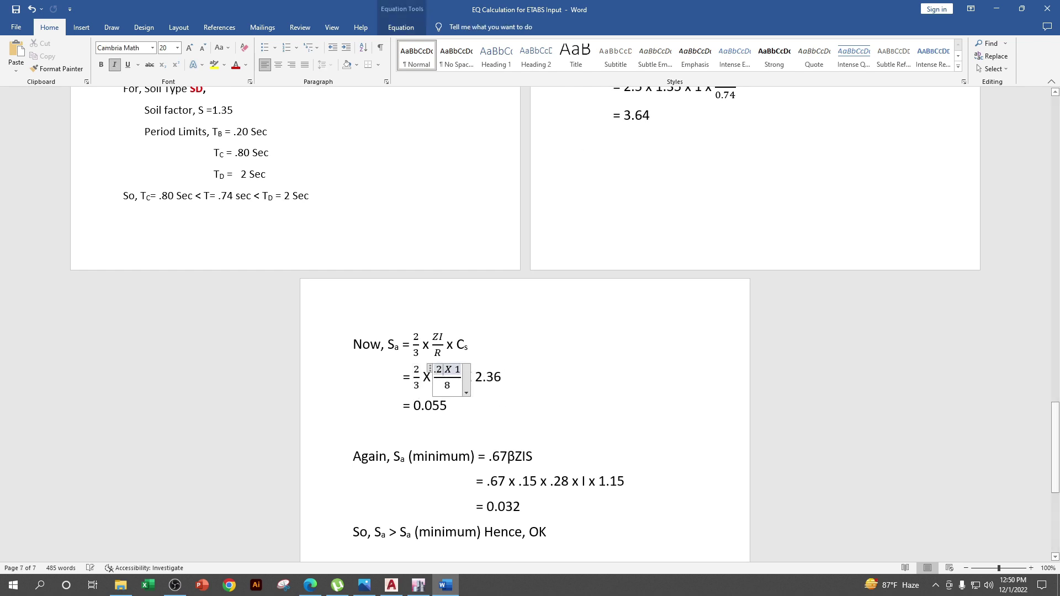
pyautogui.write('0')
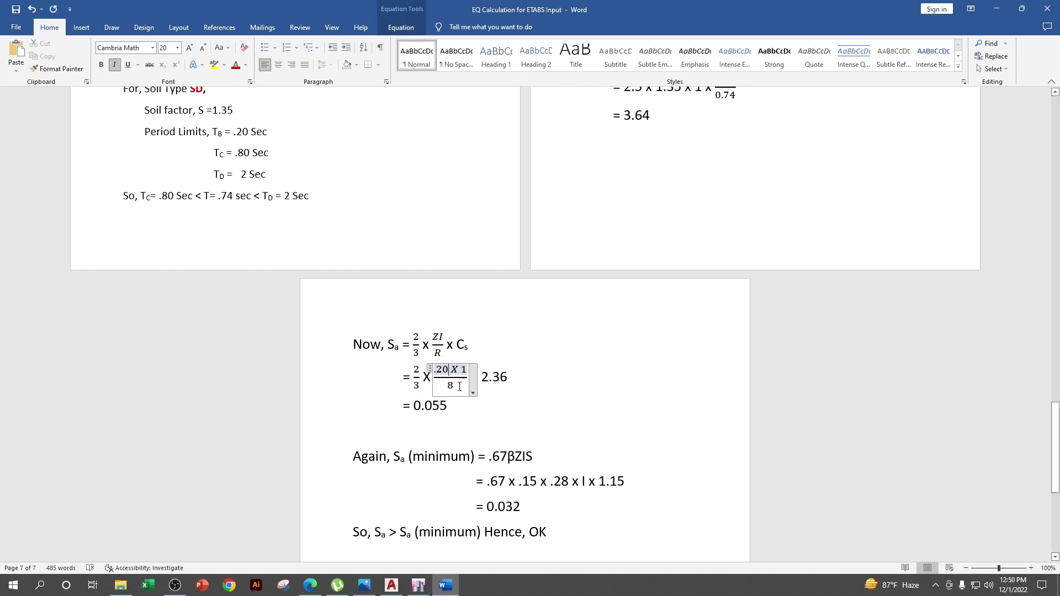
pyautogui.click(506, 379)
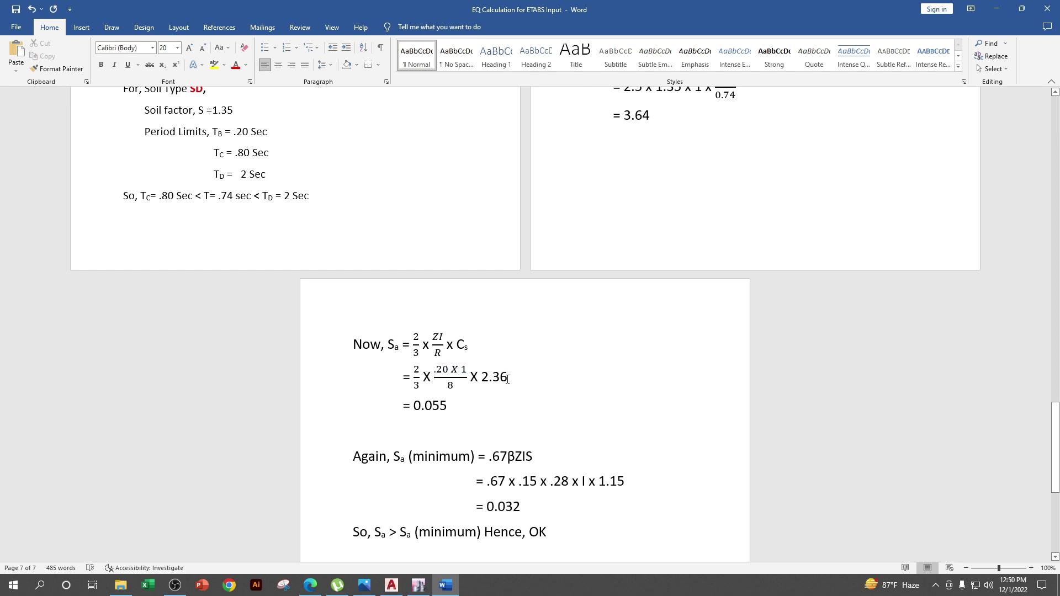
pyautogui.press('BackSpace')
pyautogui.press('BackSpace')
pyautogui.press('BackSpace')
pyautogui.press('BackSpace')
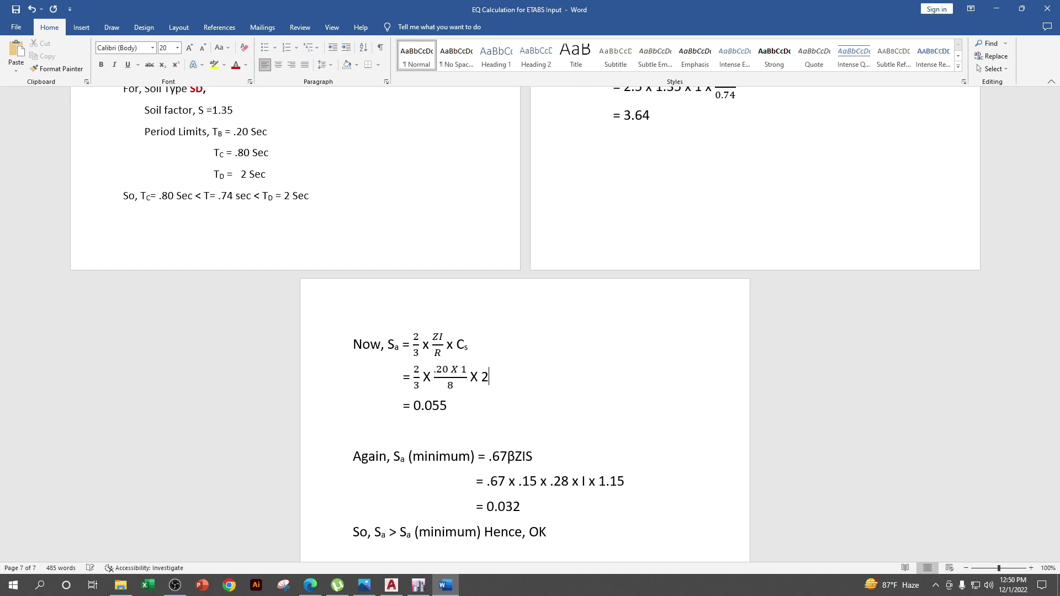
pyautogui.write('3.64')
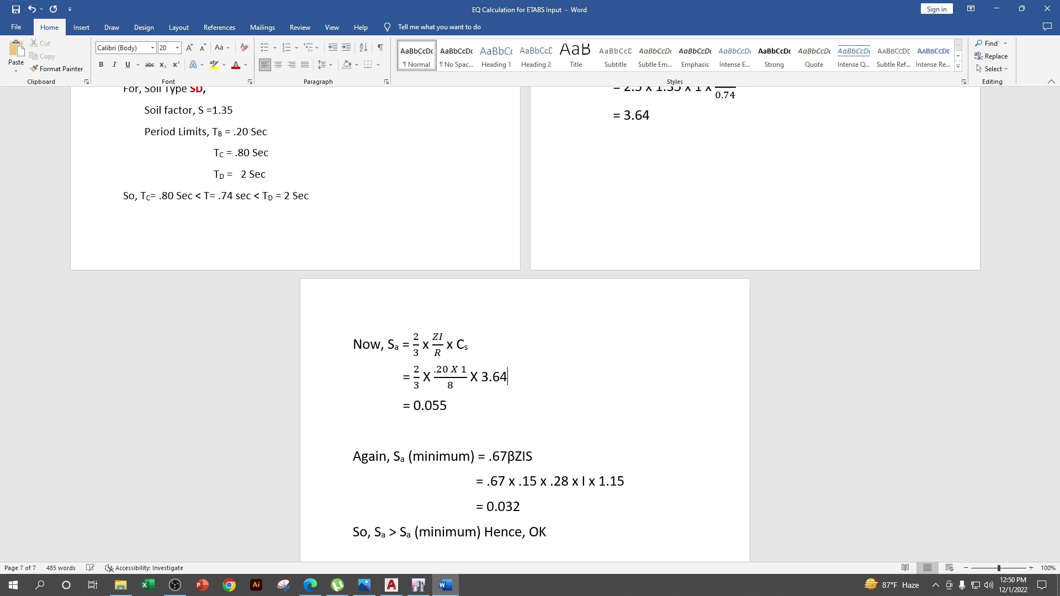
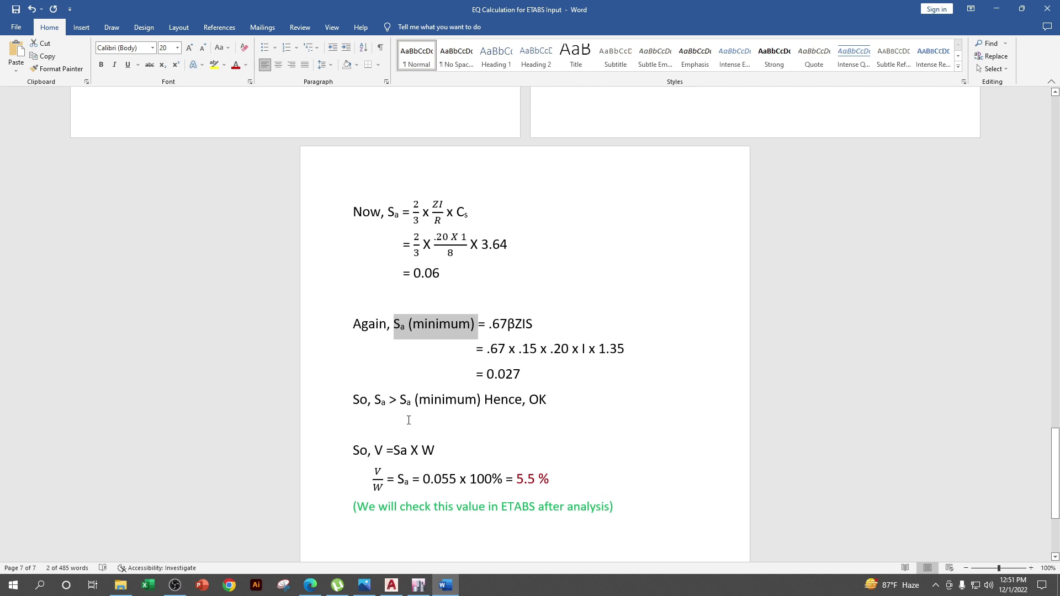
# - Review the Sa and minimum Sa comparison and the base shear expression V = Sa X W on page 7
pyautogui.doubleClick(391, 212)
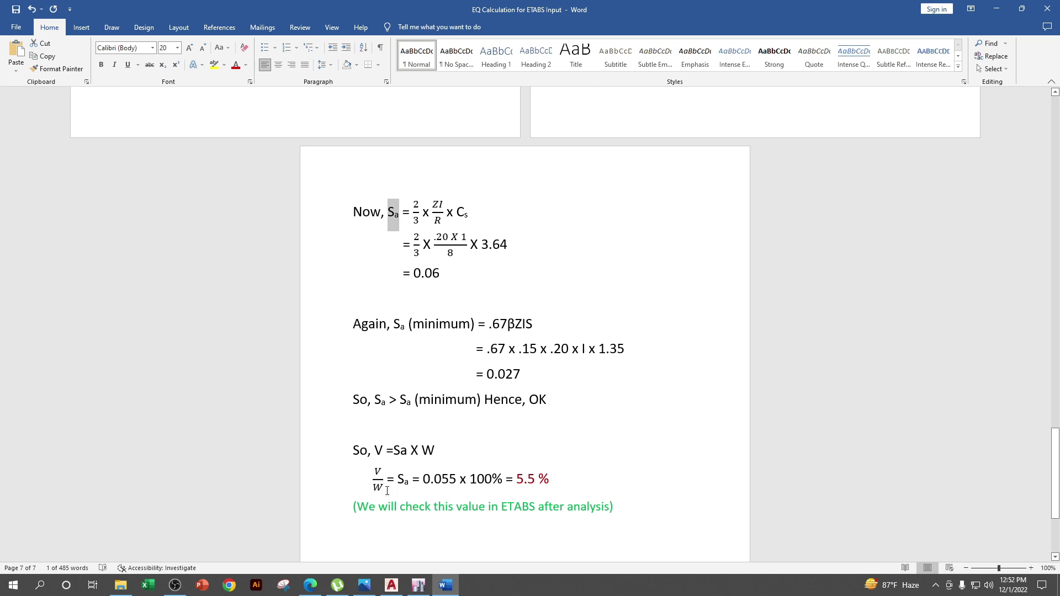
pyautogui.scroll(7, 387, 491)
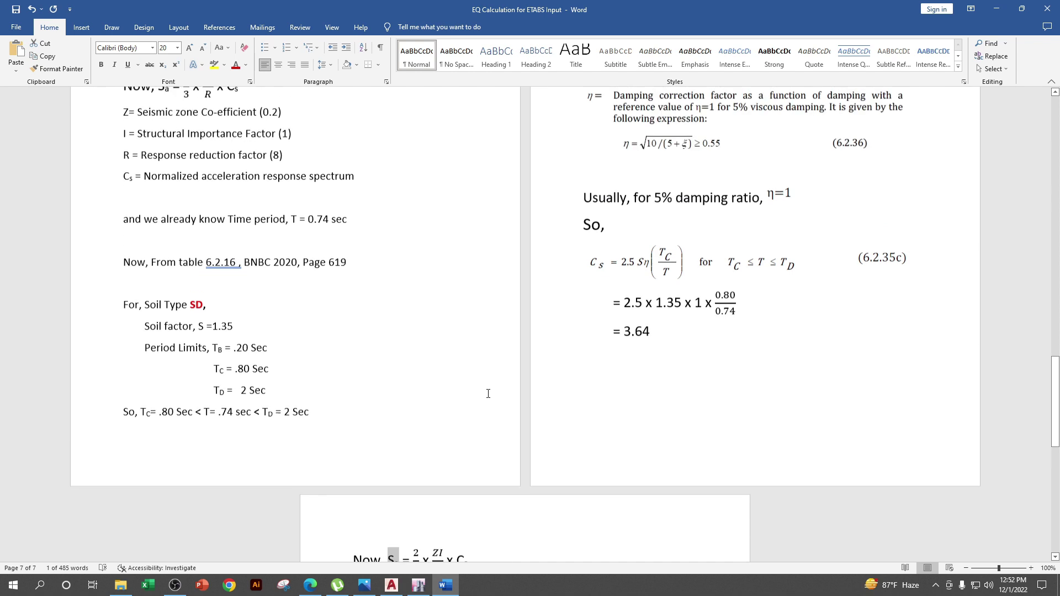
pyautogui.scroll(-6, 396, 335)
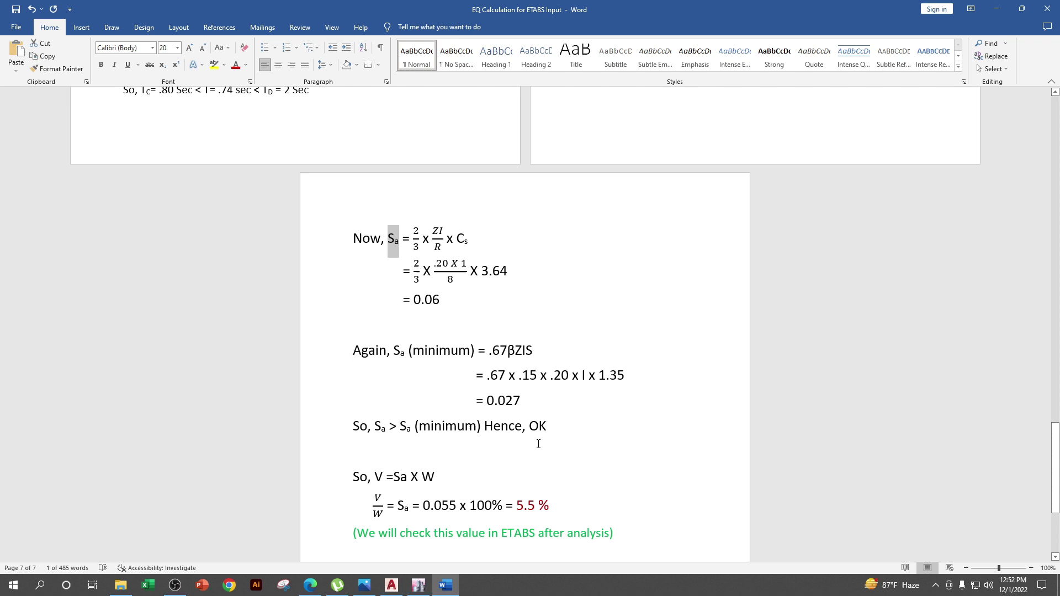
pyautogui.moveTo(399, 427); pyautogui.dragTo(483, 426)
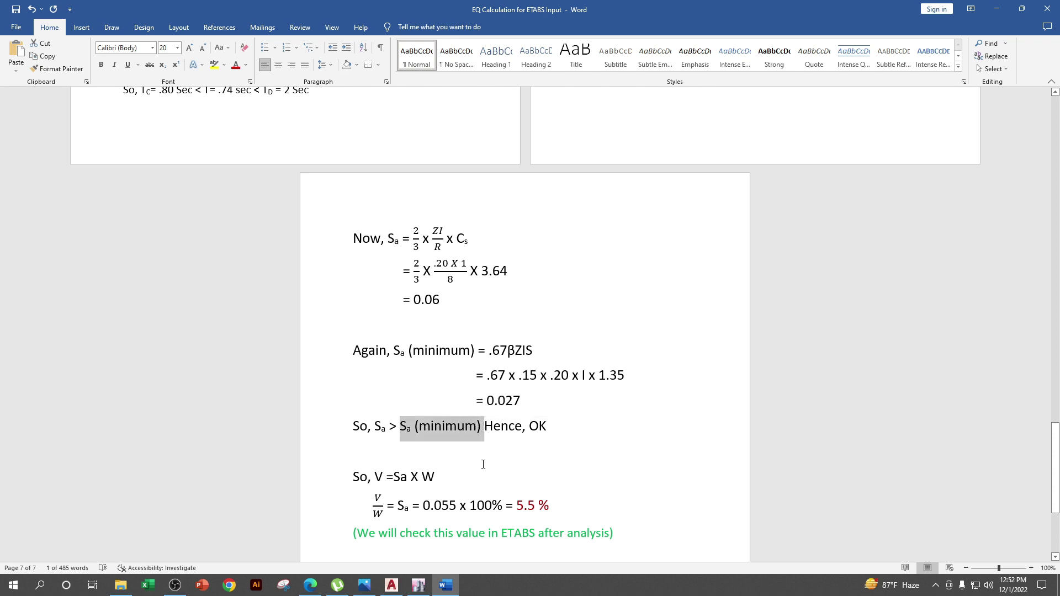
pyautogui.click(436, 477)
pyautogui.scroll(-3, 391, 511)
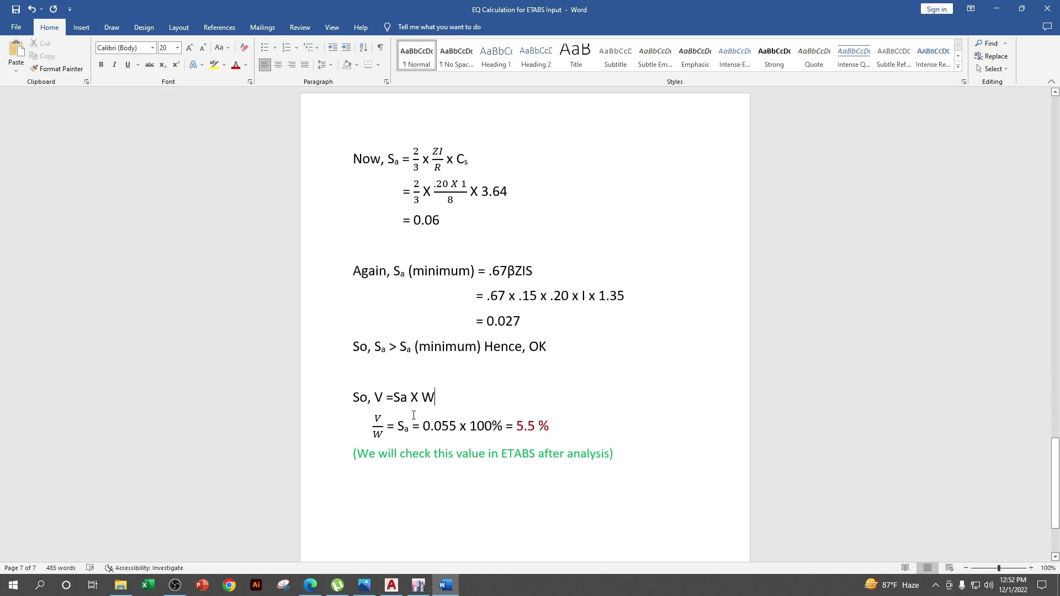
pyautogui.moveTo(375, 398); pyautogui.dragTo(442, 399)
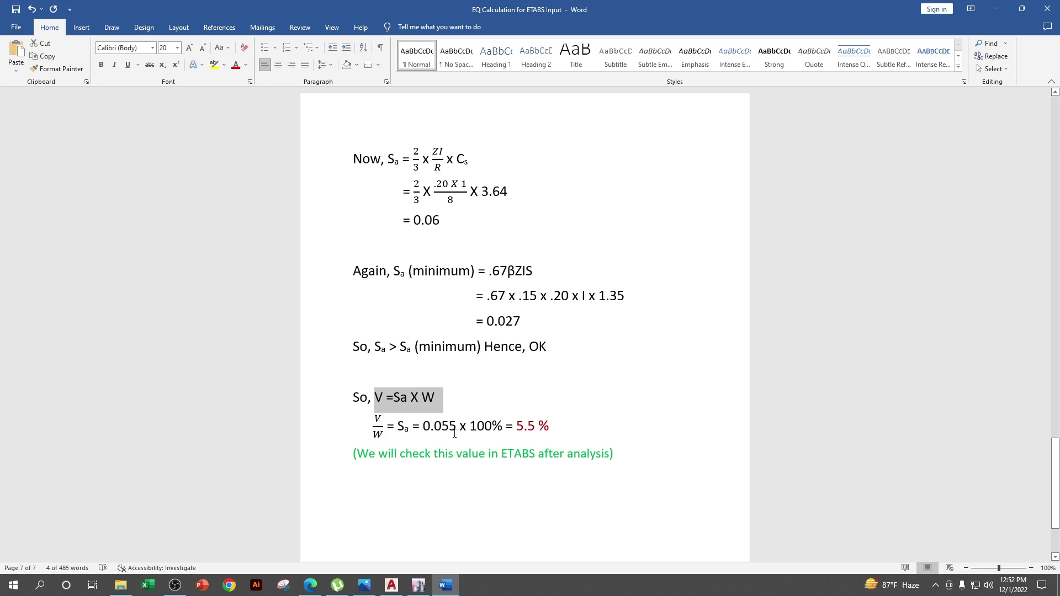
# - In the V/W line, set Sa to 0.06 and the resulting percentage to 6%
pyautogui.click(454, 433)
pyautogui.press('BackSpace')
pyautogui.press('BackSpace')
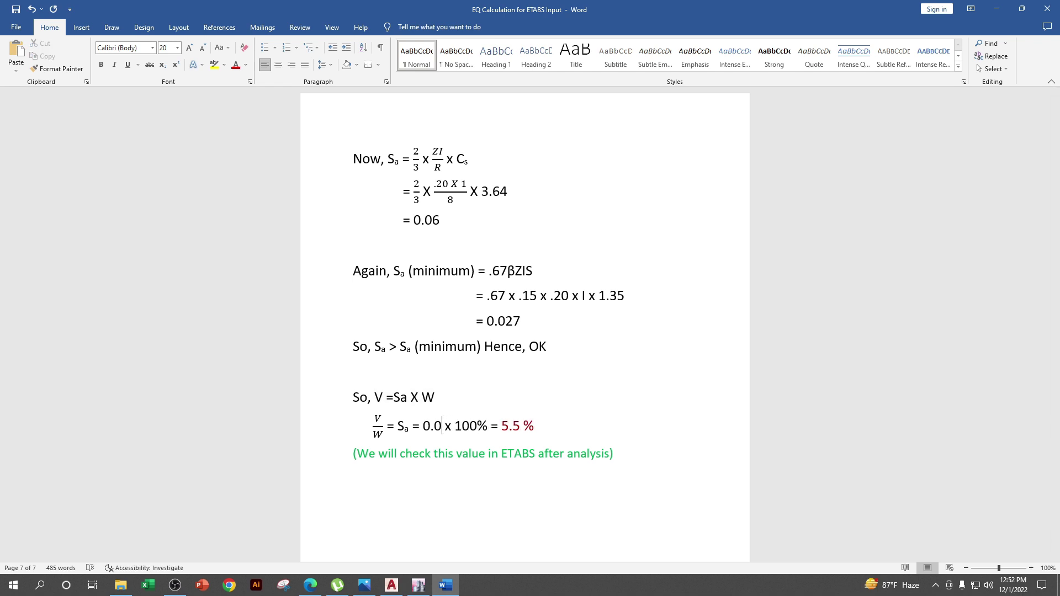
pyautogui.write('6')
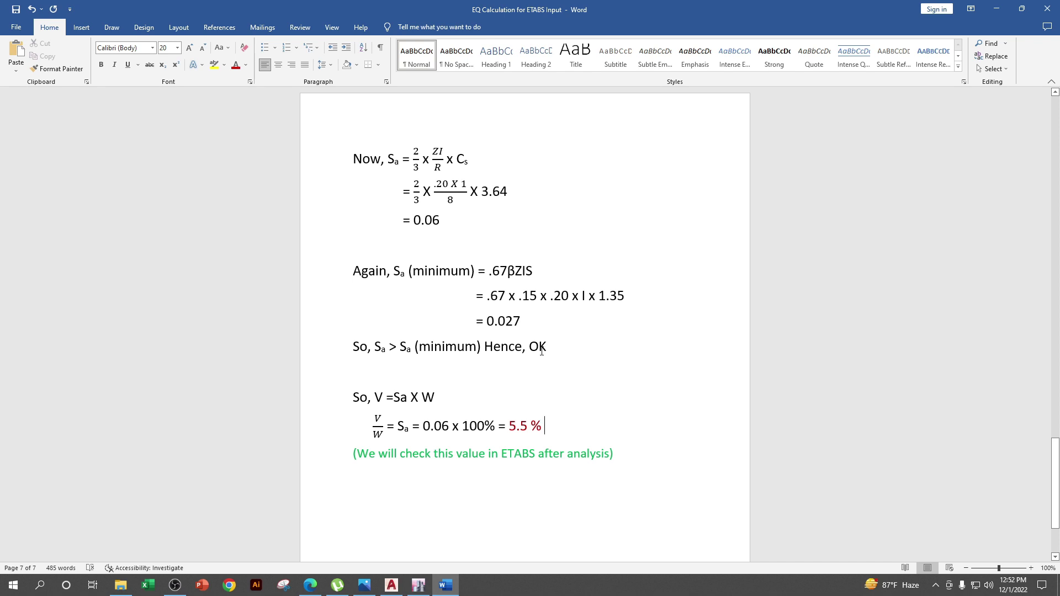
pyautogui.press('BackSpace')
pyautogui.press('BackSpace')
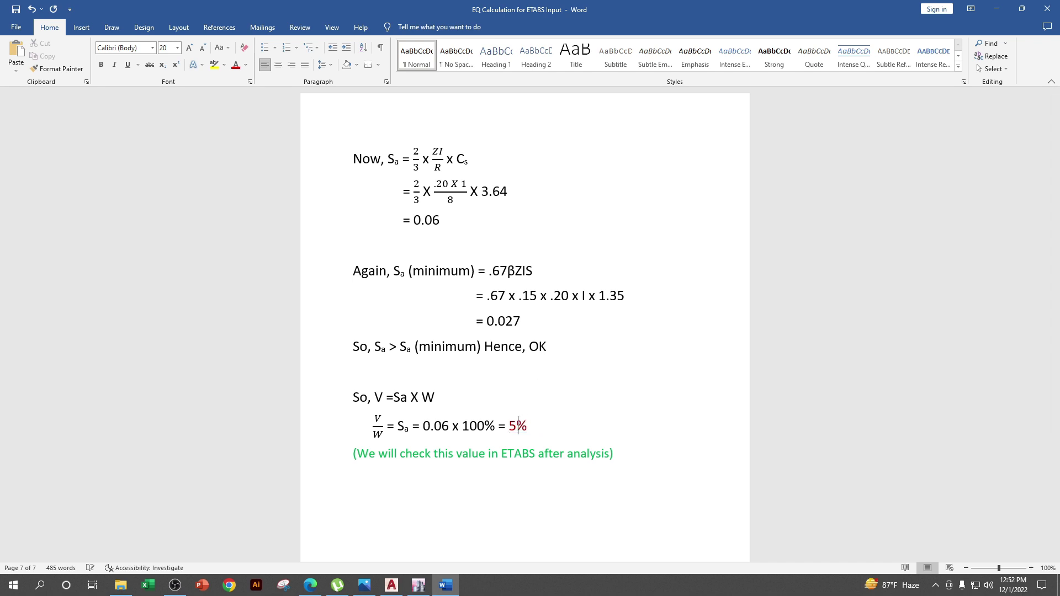
pyautogui.press('BackSpace')
pyautogui.write('65')
pyautogui.press('BackSpace')
# - Switch to ETABS, refresh and accept the story data and grid system settings, and save the model
pyautogui.click(1006, 12)
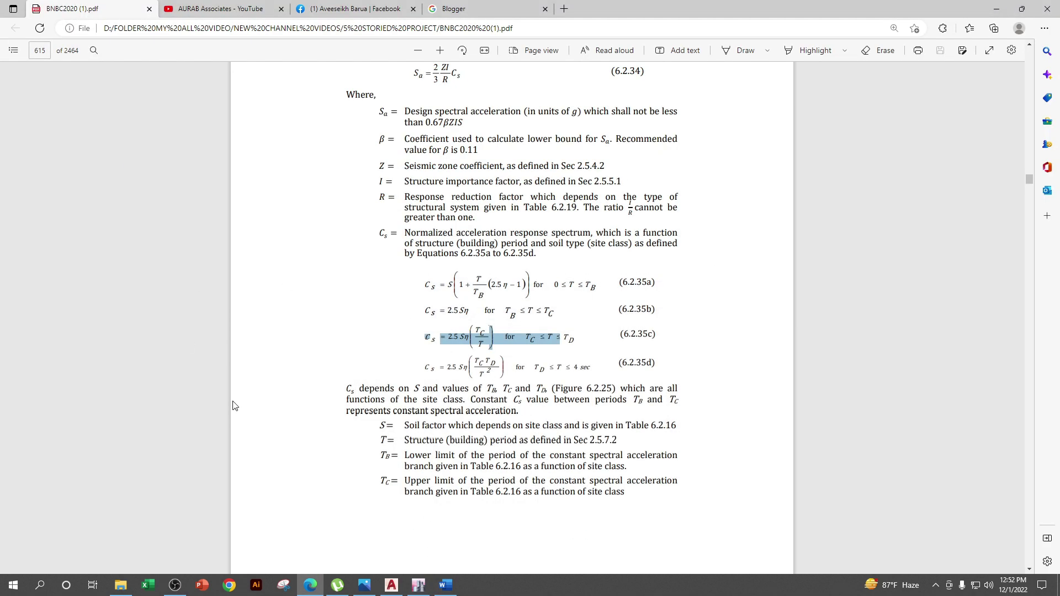
pyautogui.click(418, 586)
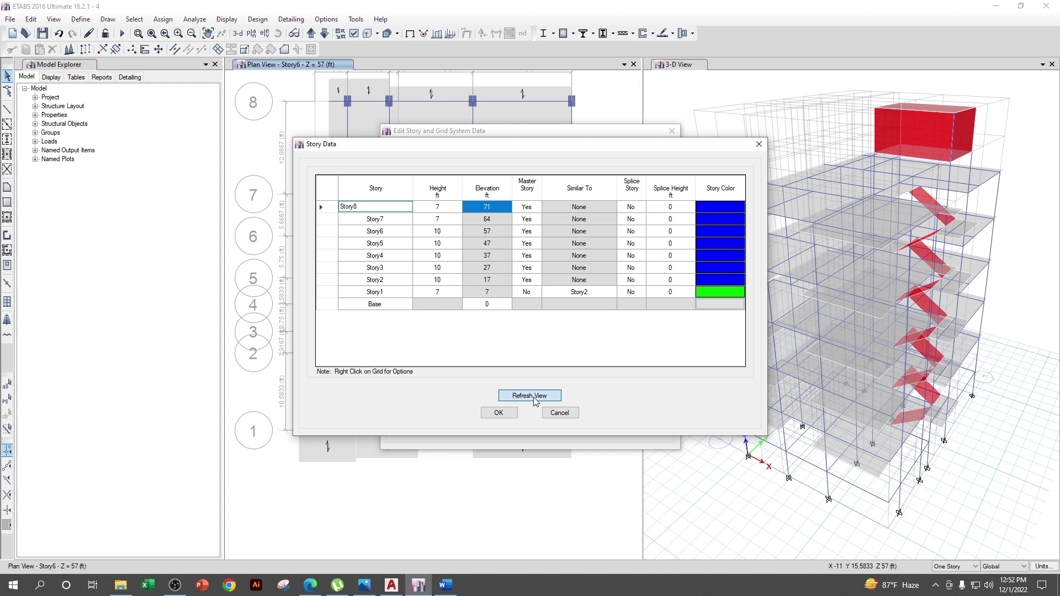
pyautogui.click(534, 396)
pyautogui.click(498, 412)
pyautogui.click(498, 426)
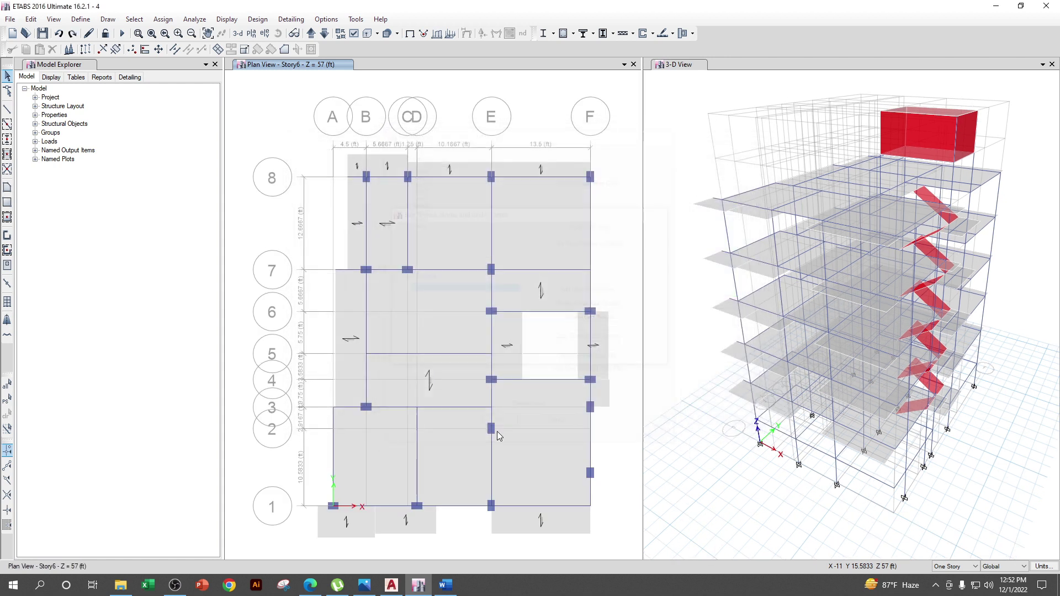
pyautogui.click(42, 33)
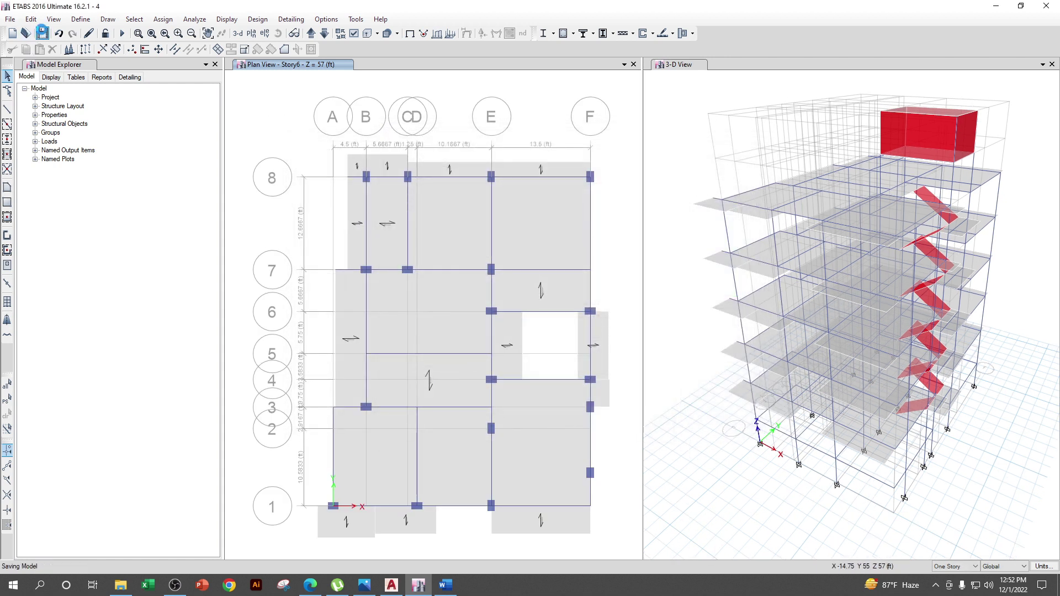
# - Define a new load pattern named WL of type Super Dead with self weight multiplier 0
pyautogui.click(80, 18)
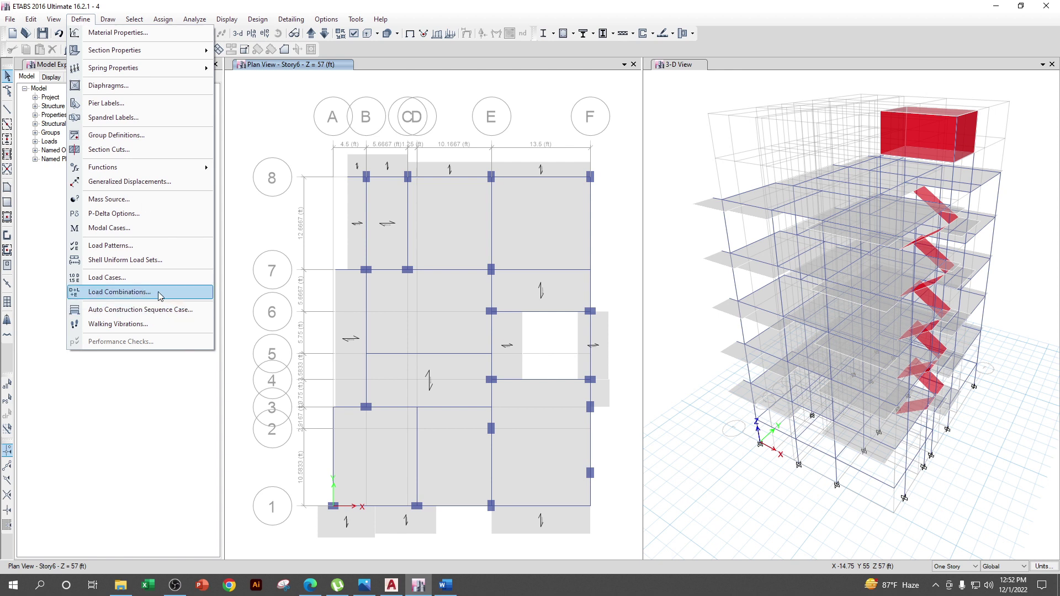
pyautogui.click(163, 245)
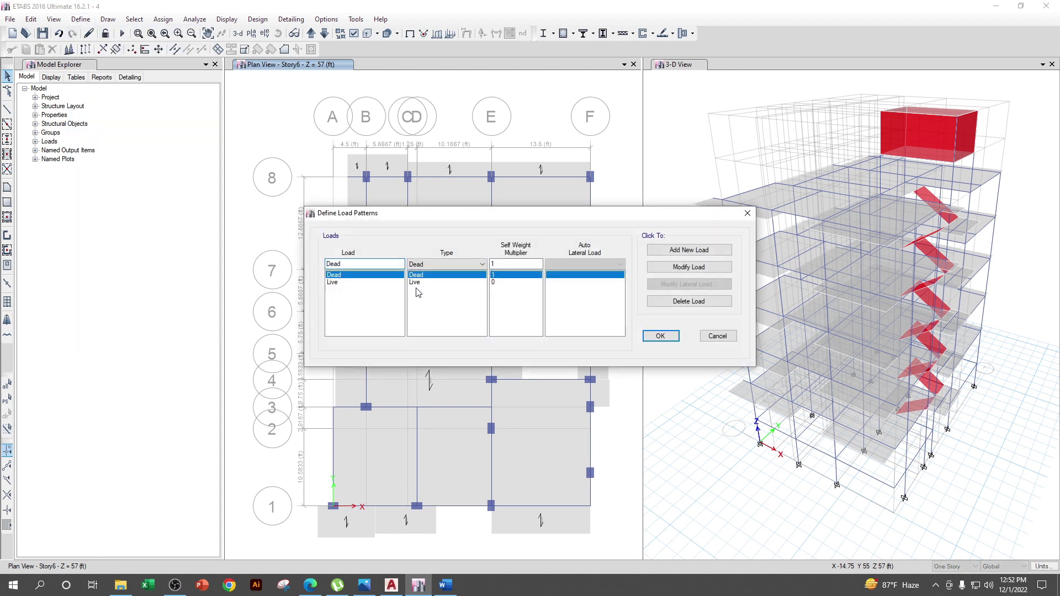
pyautogui.click(379, 276)
pyautogui.press('BackSpace')
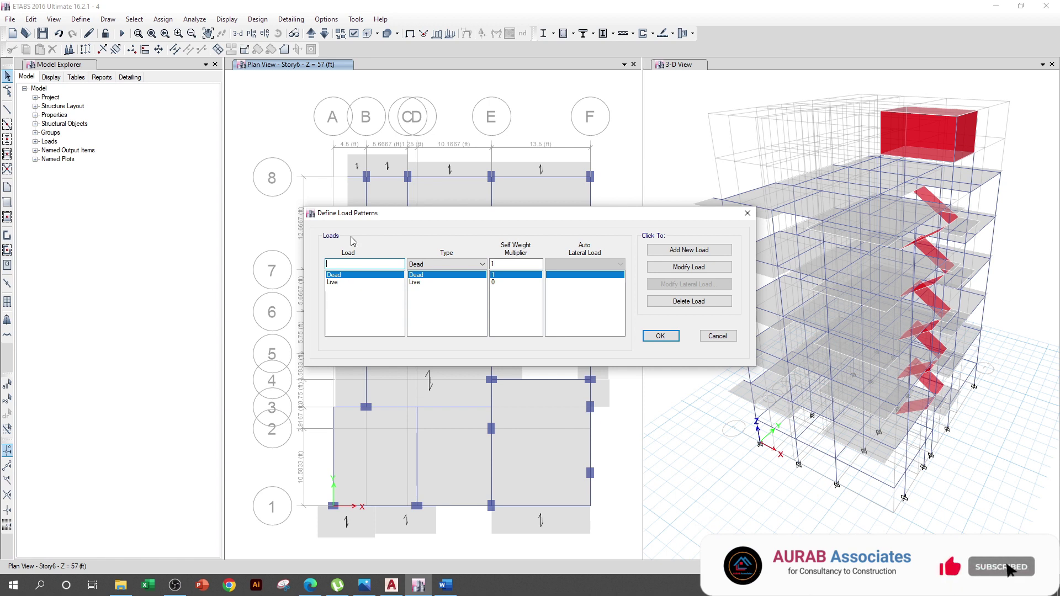
pyautogui.write('WL')
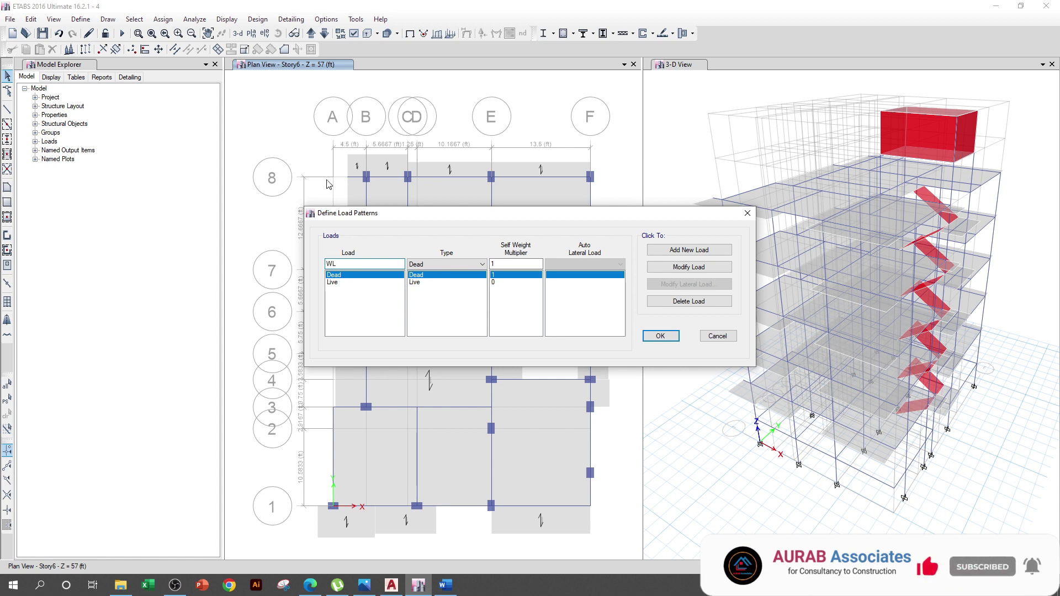
pyautogui.click(457, 264)
pyautogui.click(436, 281)
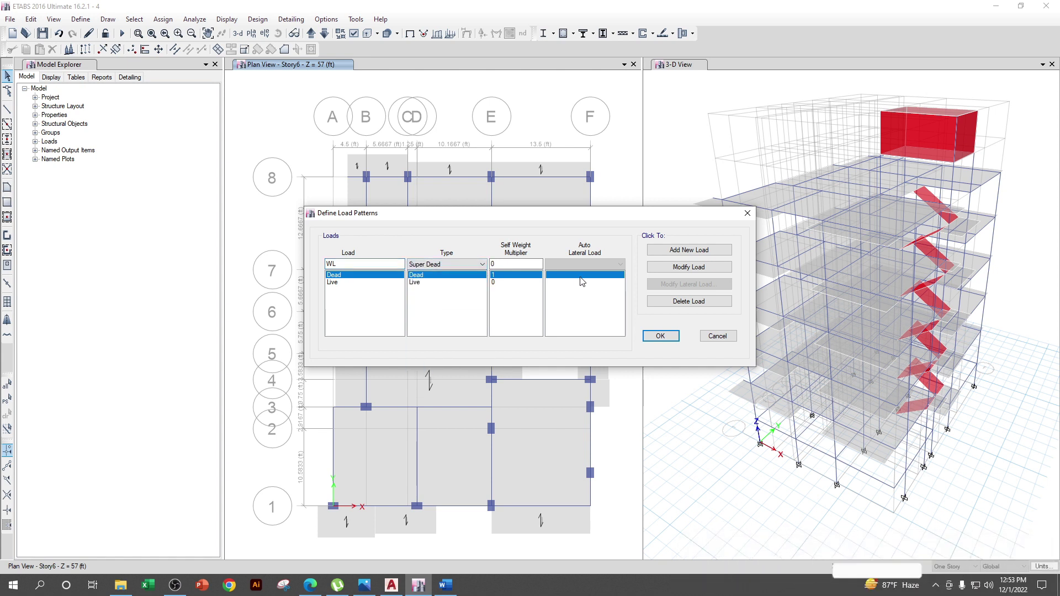
pyautogui.click(690, 250)
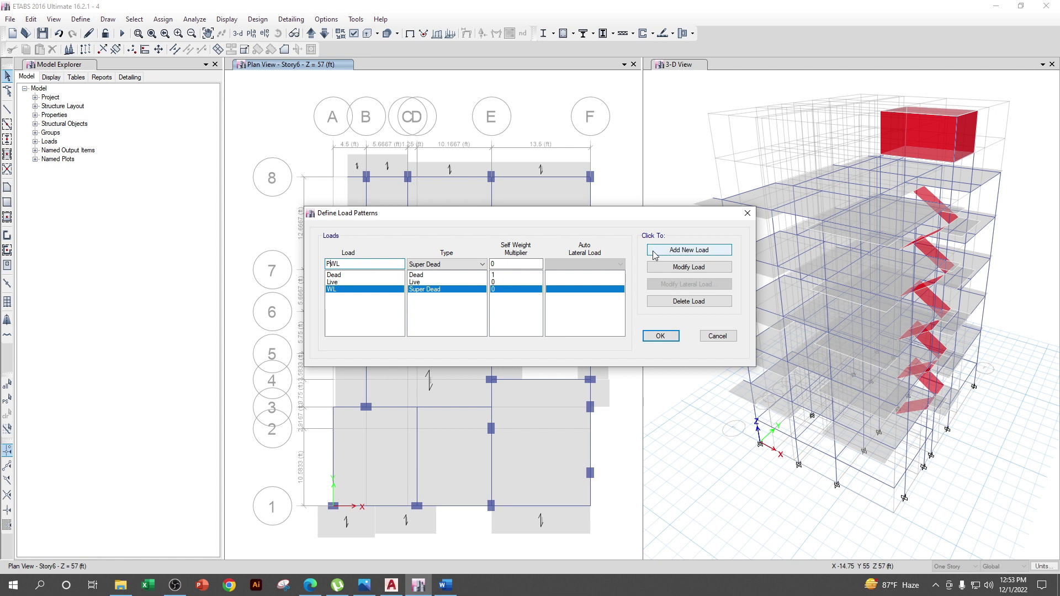
# - Add two more Super Dead load patterns named PWL and FF
pyautogui.click(689, 249)
pyautogui.write('FF')
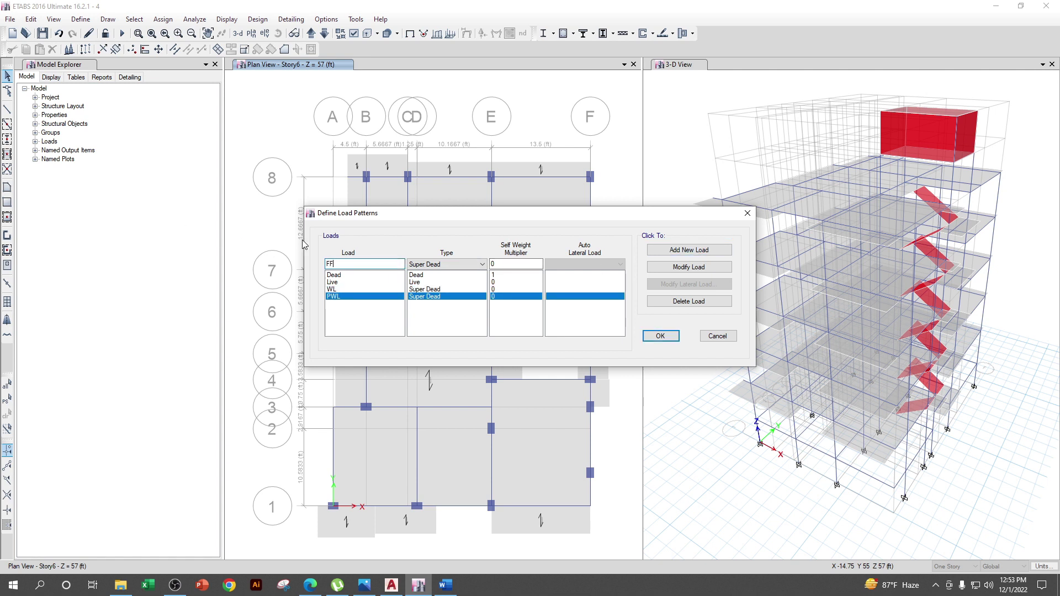
pyautogui.click(689, 250)
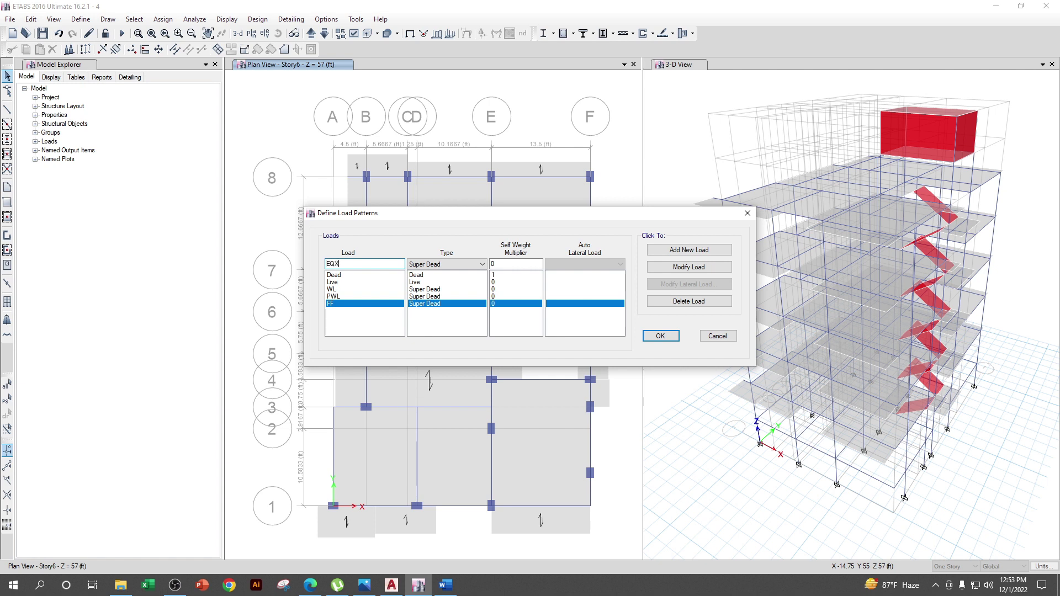
# - Add a load pattern named EQX of type Seismic with ASCE 7-05 as the auto lateral load
pyautogui.click(447, 264)
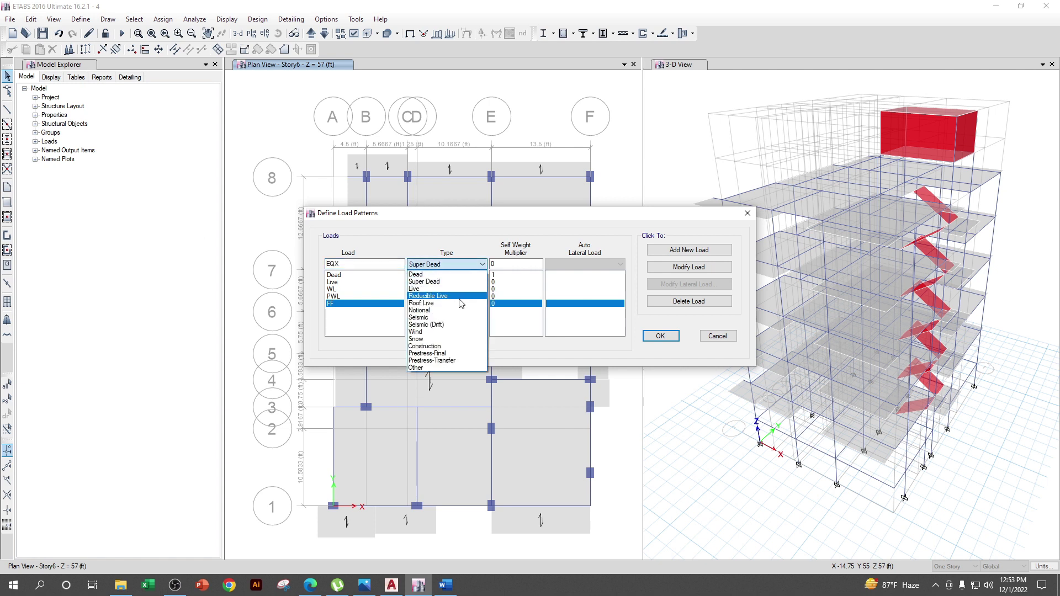
pyautogui.click(449, 318)
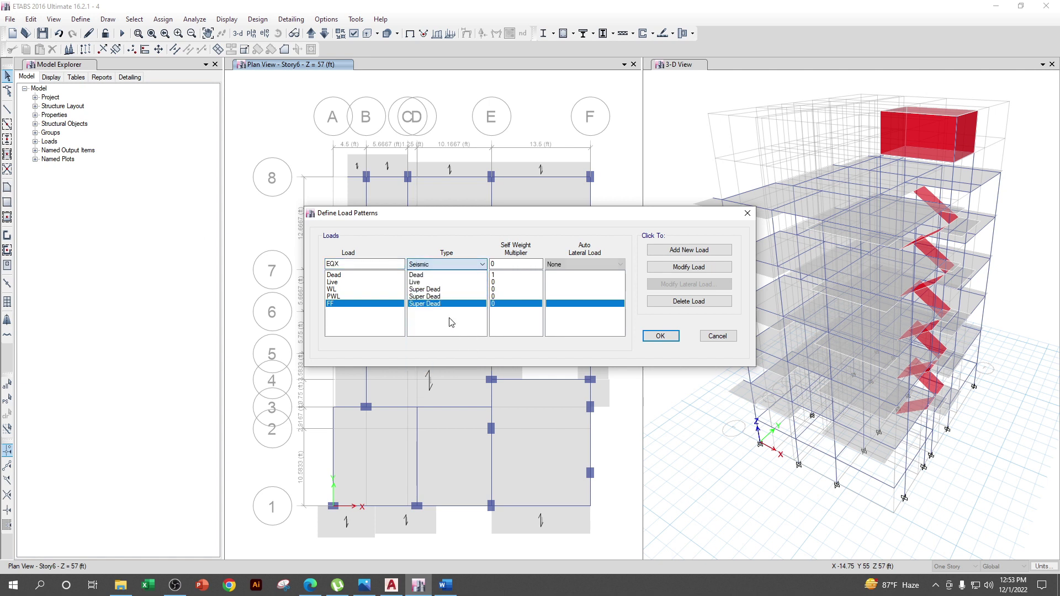
pyautogui.click(613, 265)
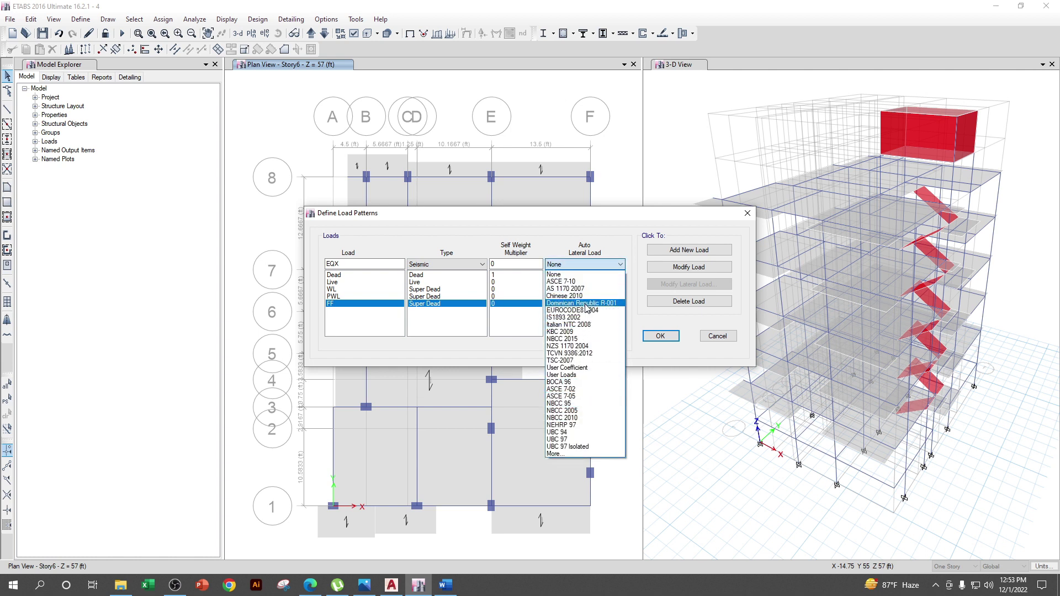
pyautogui.click(574, 396)
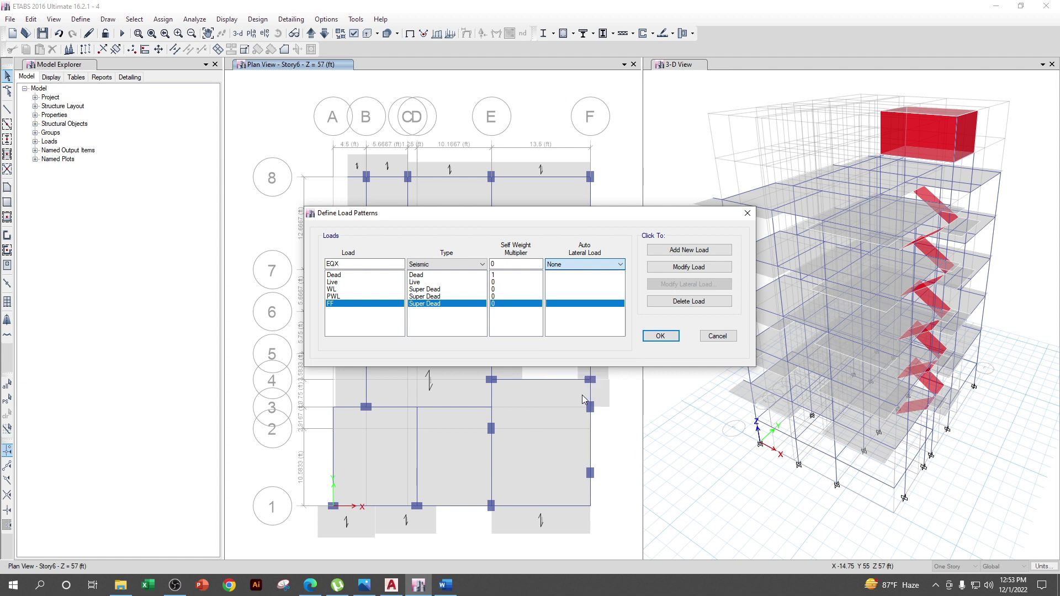
pyautogui.click(711, 250)
# - Add a second Seismic load pattern named EQY, also with ASCE 7-05 auto lateral load
pyautogui.click(365, 267)
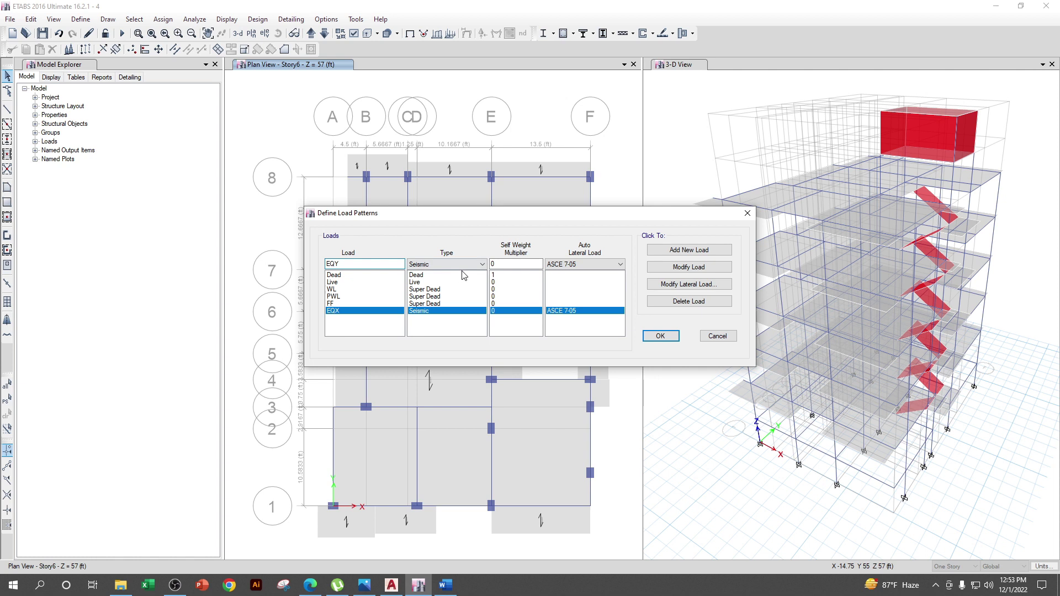
pyautogui.write('Y')
pyautogui.click(670, 253)
# - In EQX's lateral load settings, keep only the X Dir + and - Eccentricity cases and set a user-defined time period of 0.74 sec
pyautogui.click(358, 310)
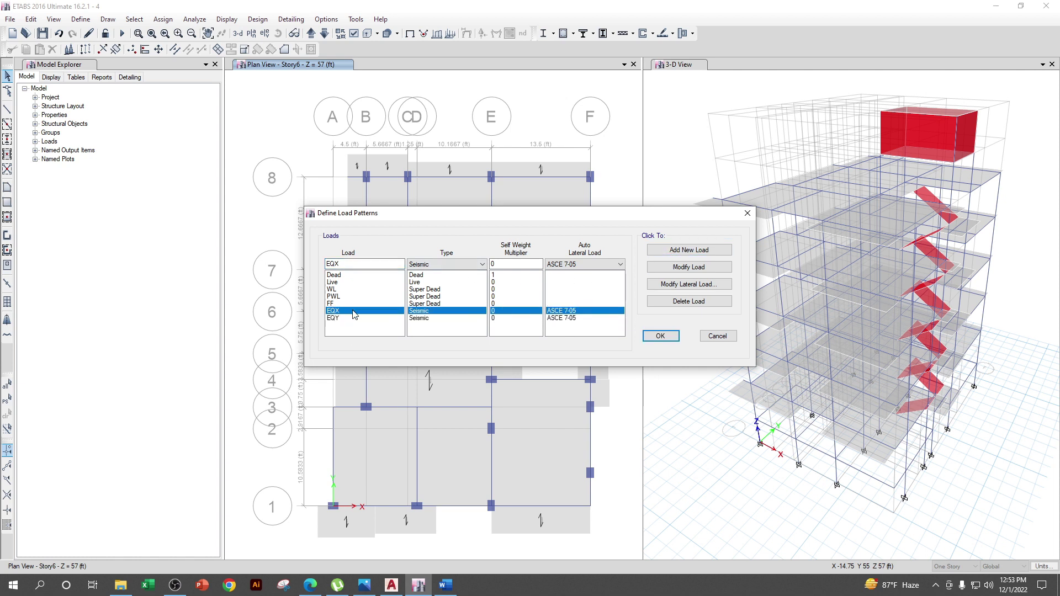
pyautogui.click(662, 284)
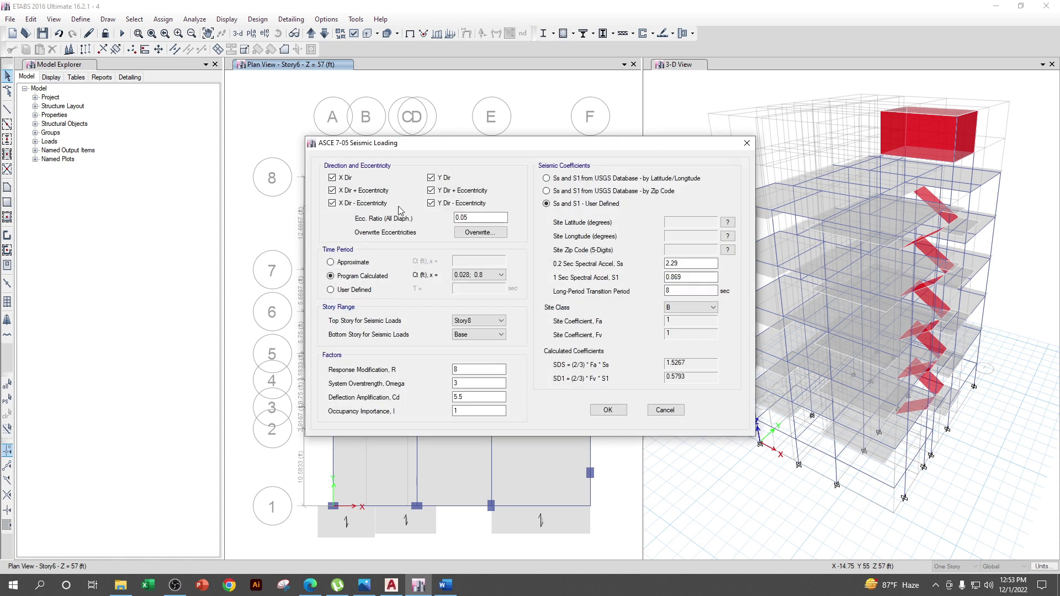
pyautogui.click(431, 190)
pyautogui.click(430, 177)
pyautogui.click(332, 178)
pyautogui.click(349, 293)
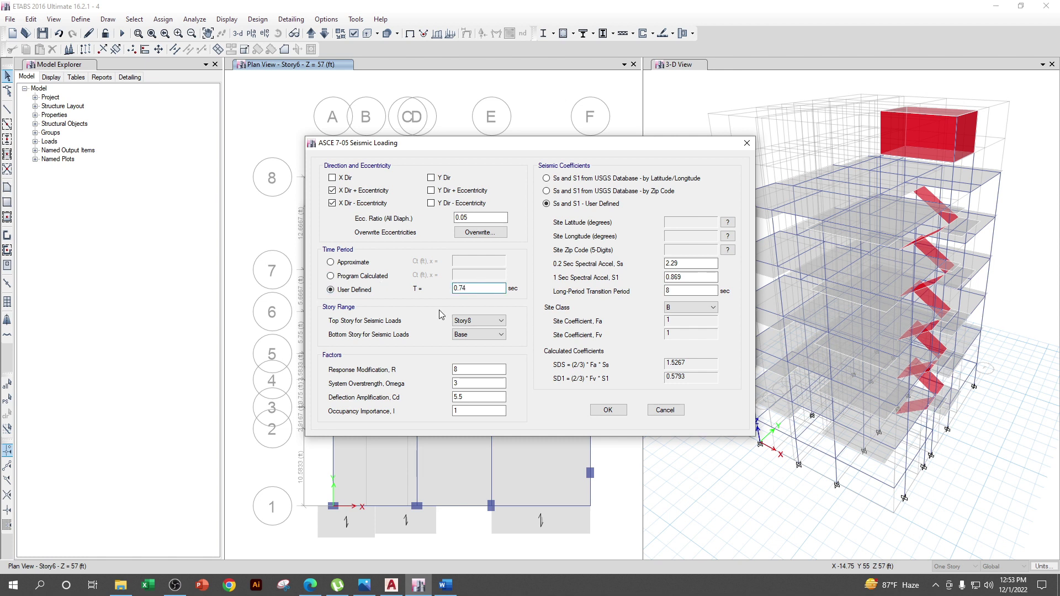
pyautogui.click(480, 335)
pyautogui.click(481, 334)
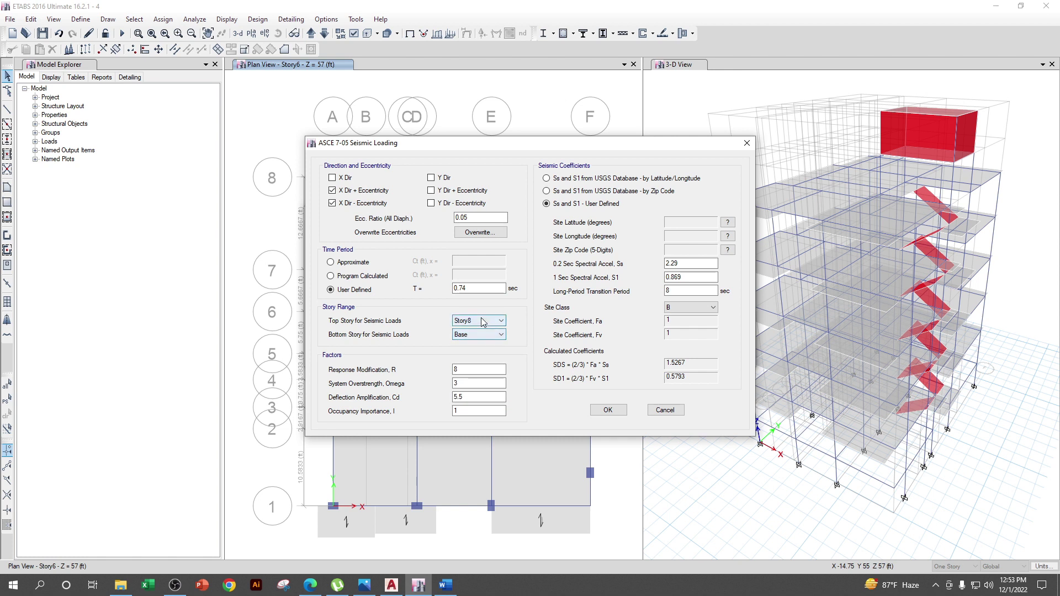
# - Check EQX's response modification, system overstrength and deflection amplification factors against section 9 of the Word calculation
pyautogui.press('Tab')
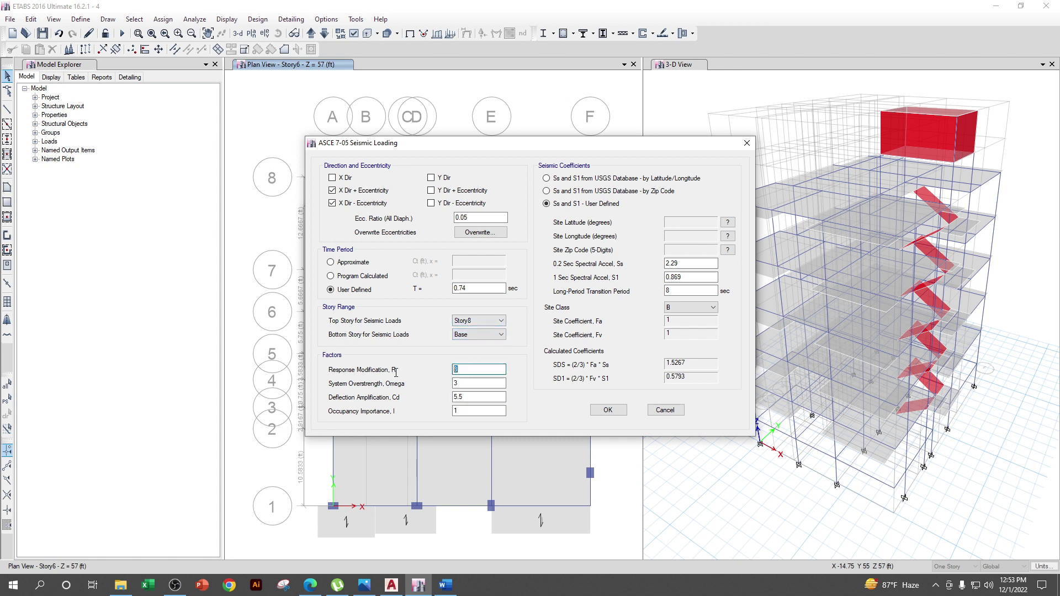
pyautogui.click(468, 370)
pyautogui.click(447, 585)
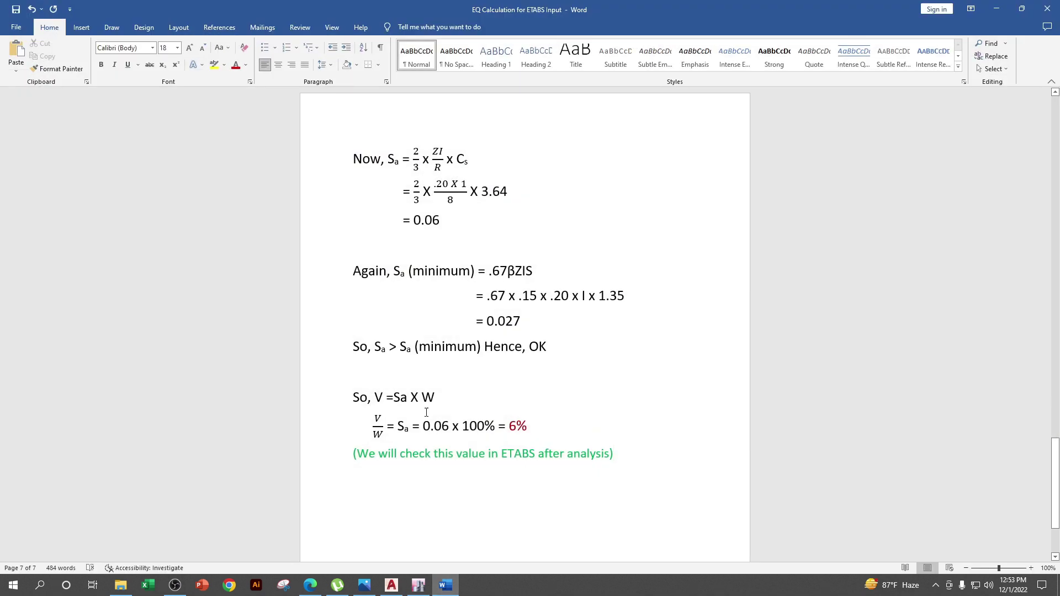
pyautogui.scroll(10, 426, 412)
pyautogui.scroll(7, 320, 457)
pyautogui.scroll(7, 370, 428)
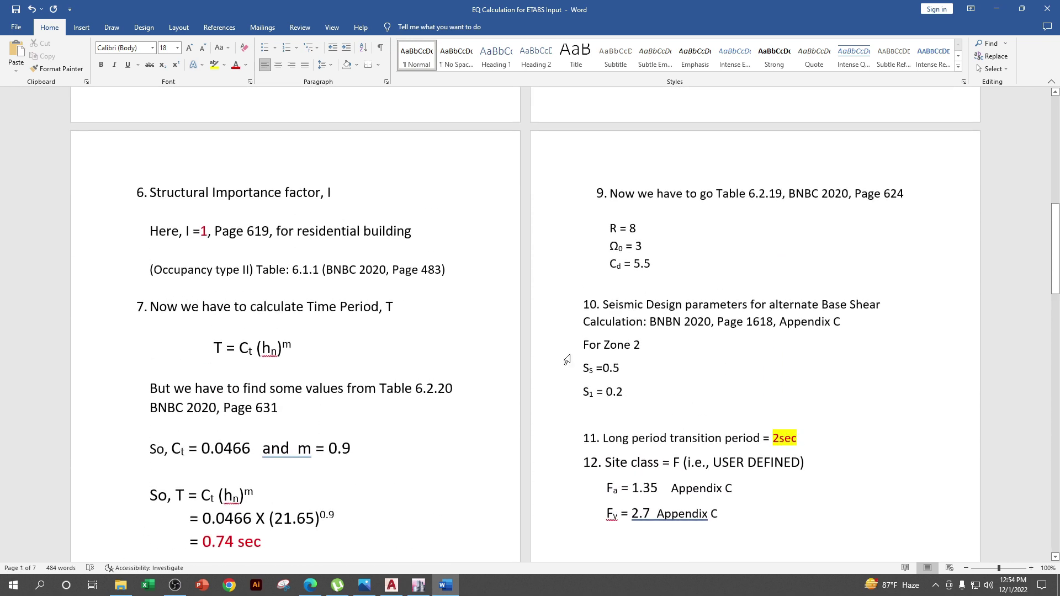
pyautogui.doubleClick(610, 246)
pyautogui.click(651, 248)
pyautogui.tripleClick(627, 265)
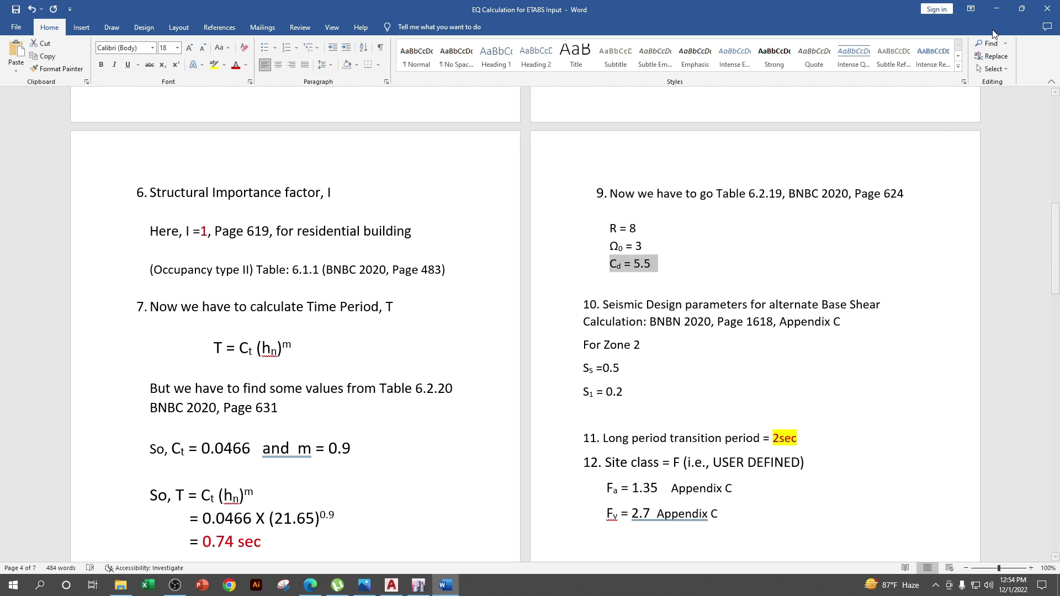
pyautogui.click(999, 11)
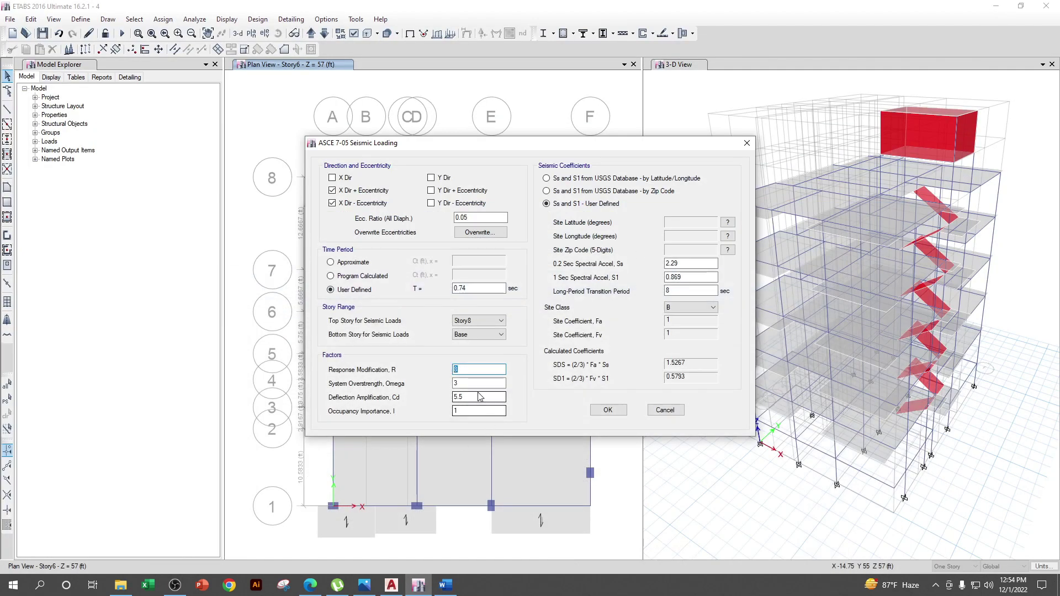
# - Check EQX's occupancy importance factor against the structural importance factor in the Word calculation, returning to ETABS
pyautogui.press('Tab')
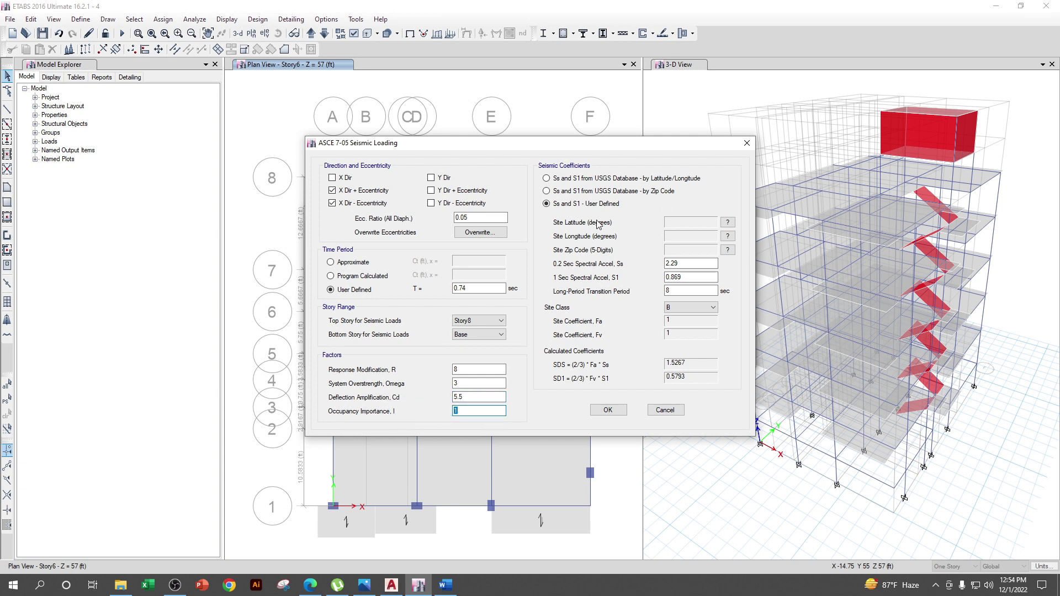
pyautogui.hotkey('alt', 'Tab')
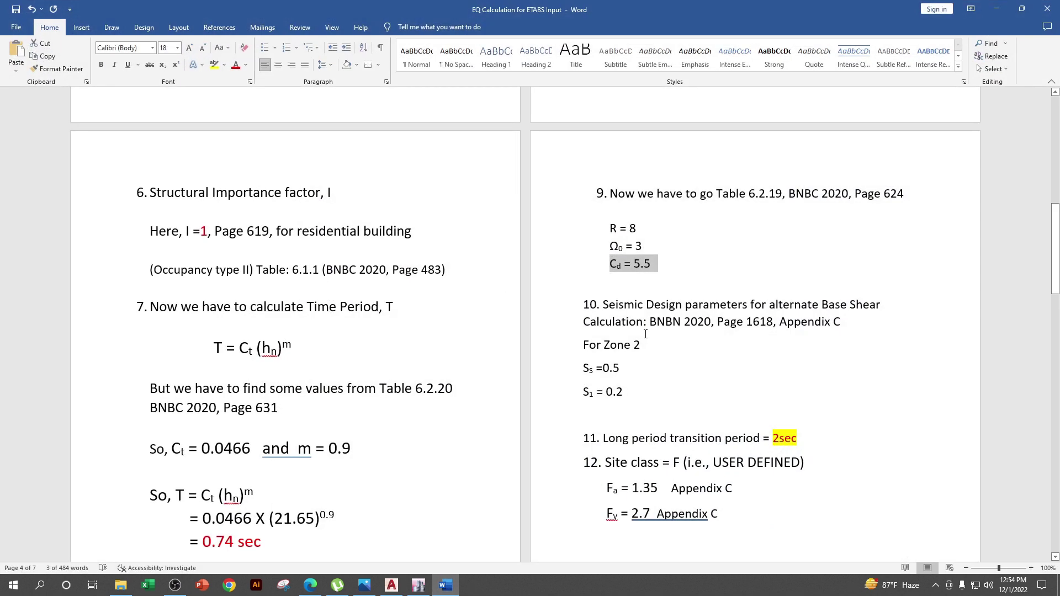
pyautogui.scroll(3, 182, 340)
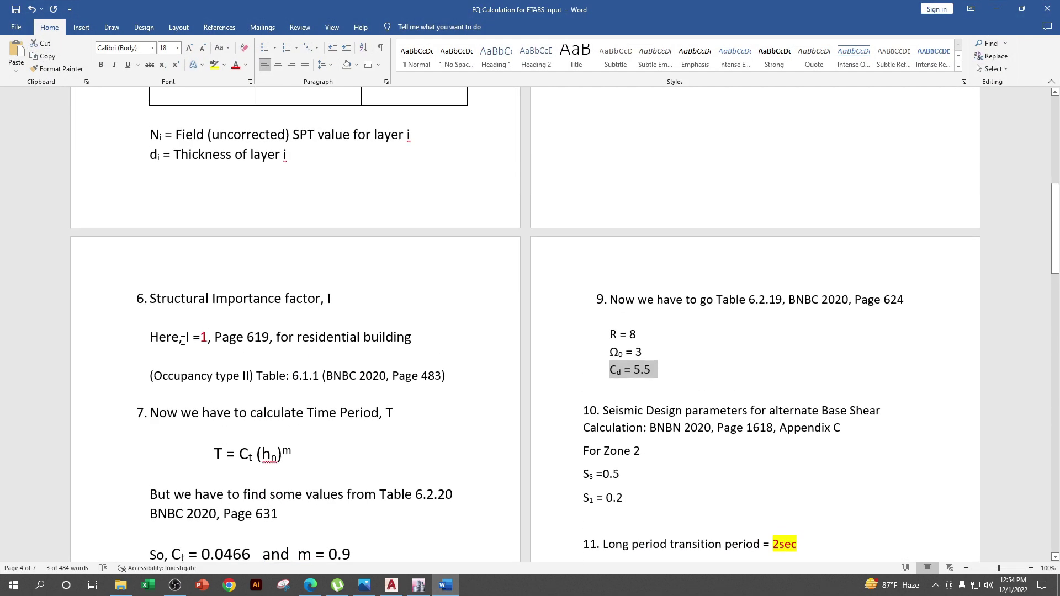
pyautogui.click(202, 337)
pyautogui.moveTo(199, 337); pyautogui.dragTo(214, 338)
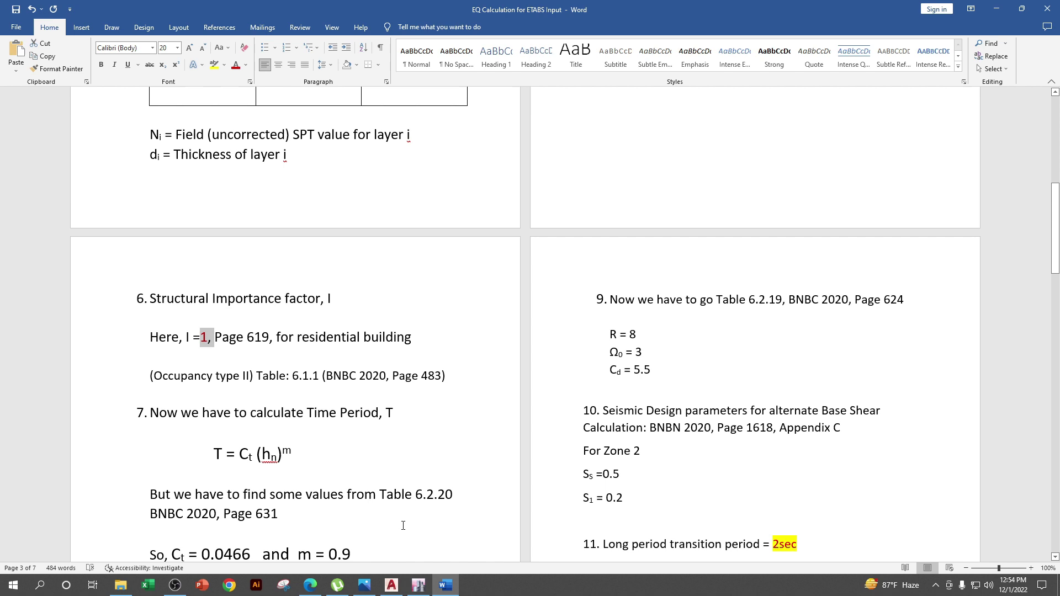
pyautogui.click(418, 585)
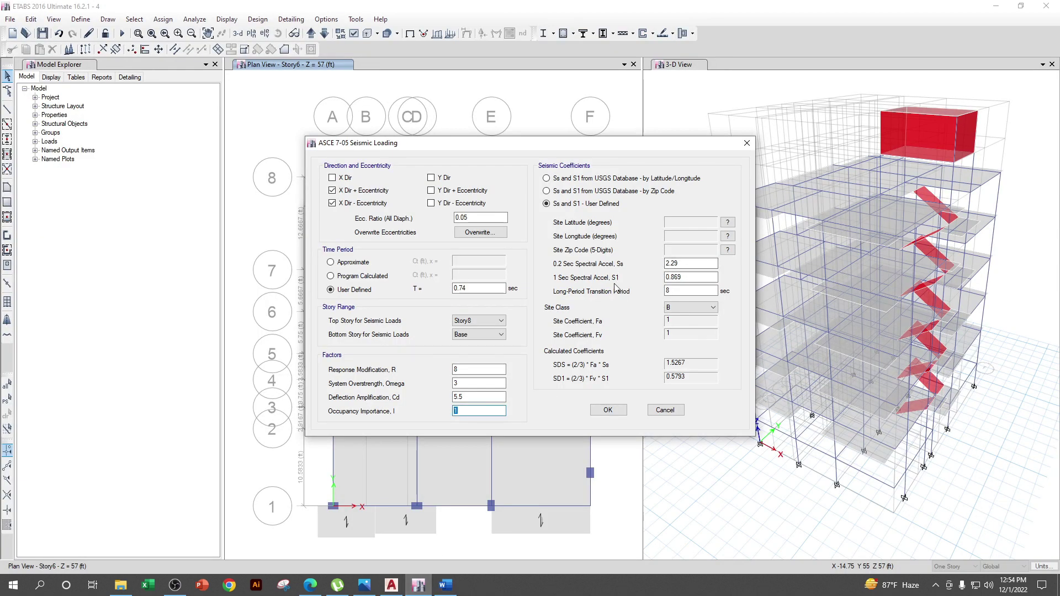
# - Consult the Zone 2 parameters in Word, and set EQX's Ss to 0.5, S1 to 0.2 and long-period transition period to 2 sec in ETABS
pyautogui.click(446, 585)
pyautogui.scroll(-2, 627, 362)
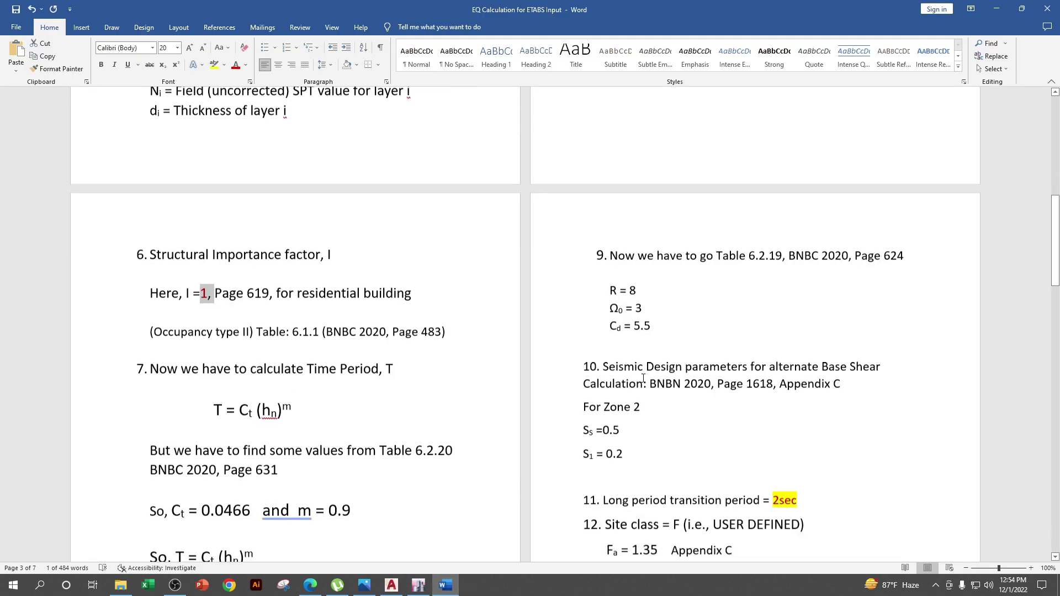
pyautogui.doubleClick(605, 342)
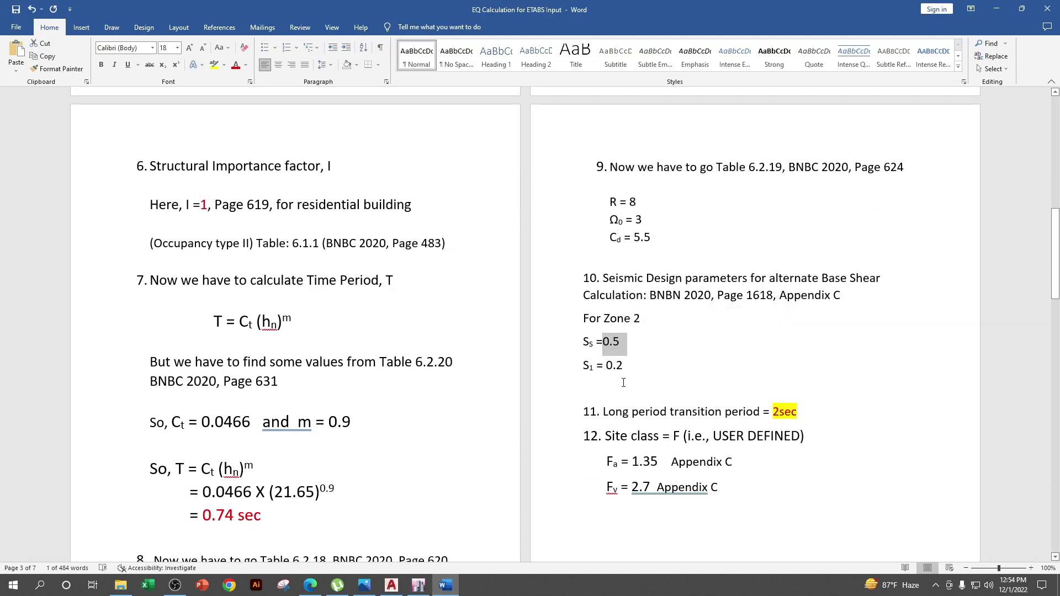
pyautogui.doubleClick(613, 365)
pyautogui.click(996, 8)
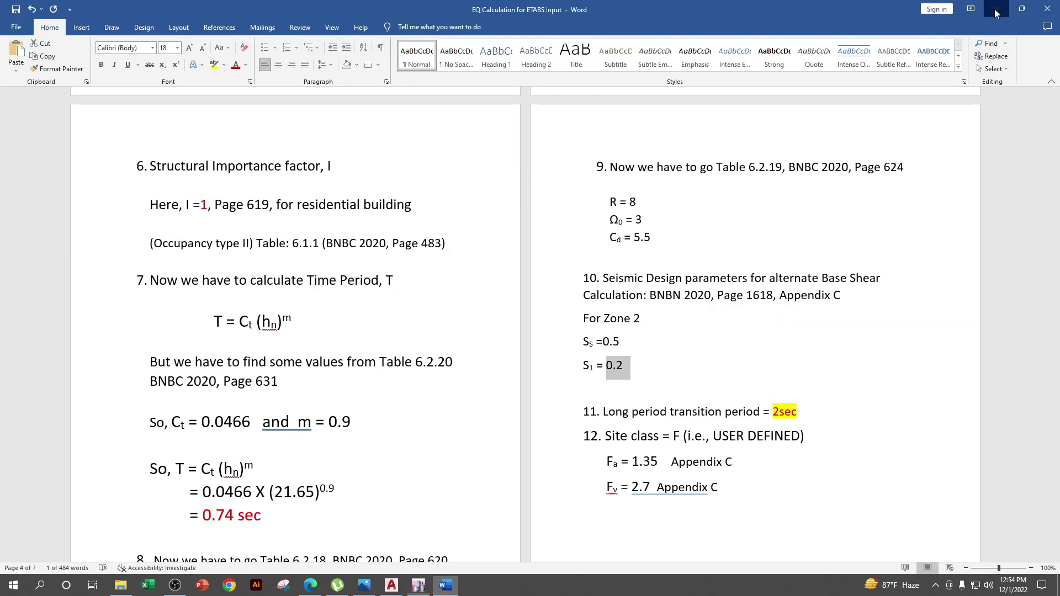
pyautogui.doubleClick(675, 264)
pyautogui.write('.5')
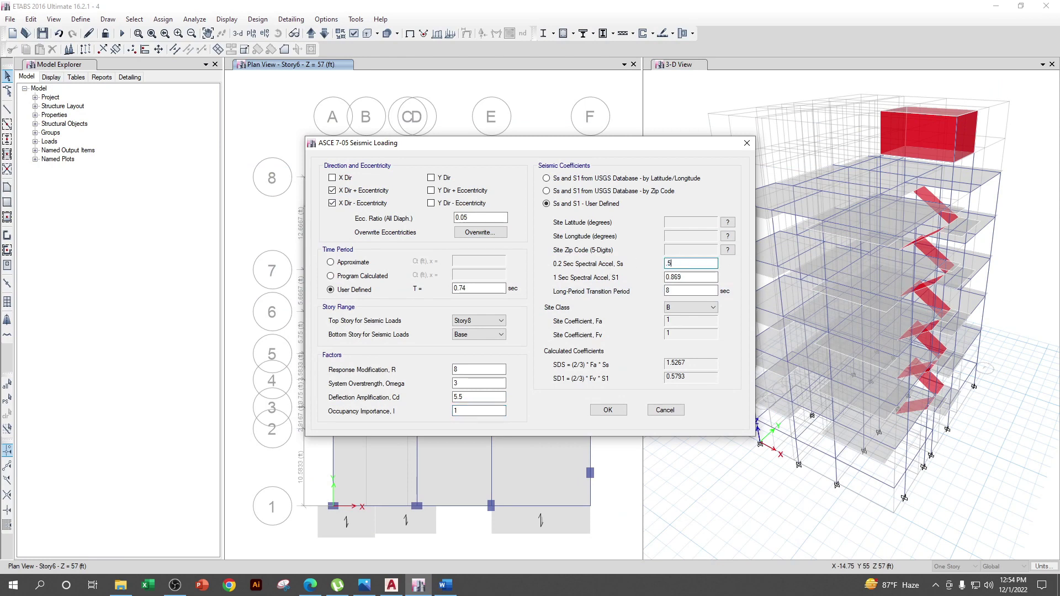
pyautogui.doubleClick(685, 277)
pyautogui.write('.2')
pyautogui.press('Tab')
pyautogui.write('2')
# - Set EQX's site class to F, consult the Word coefficients, enter Fa 1.37 and Fv 2.7 in ETABS, and accept the seismic loading
pyautogui.click(702, 307)
pyautogui.click(679, 355)
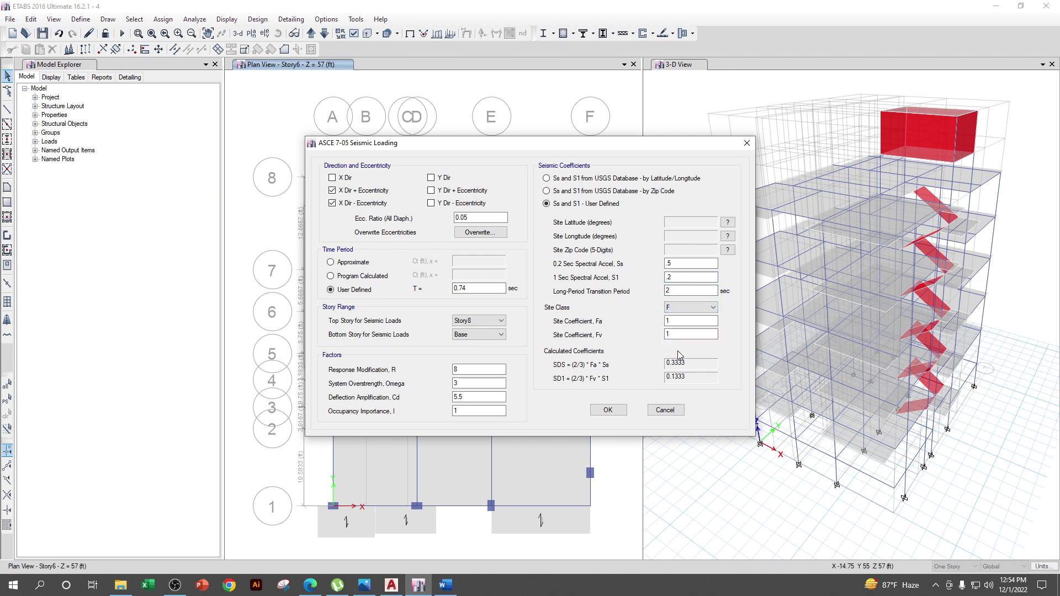
pyautogui.doubleClick(691, 322)
pyautogui.click(444, 587)
pyautogui.scroll(-2, 709, 295)
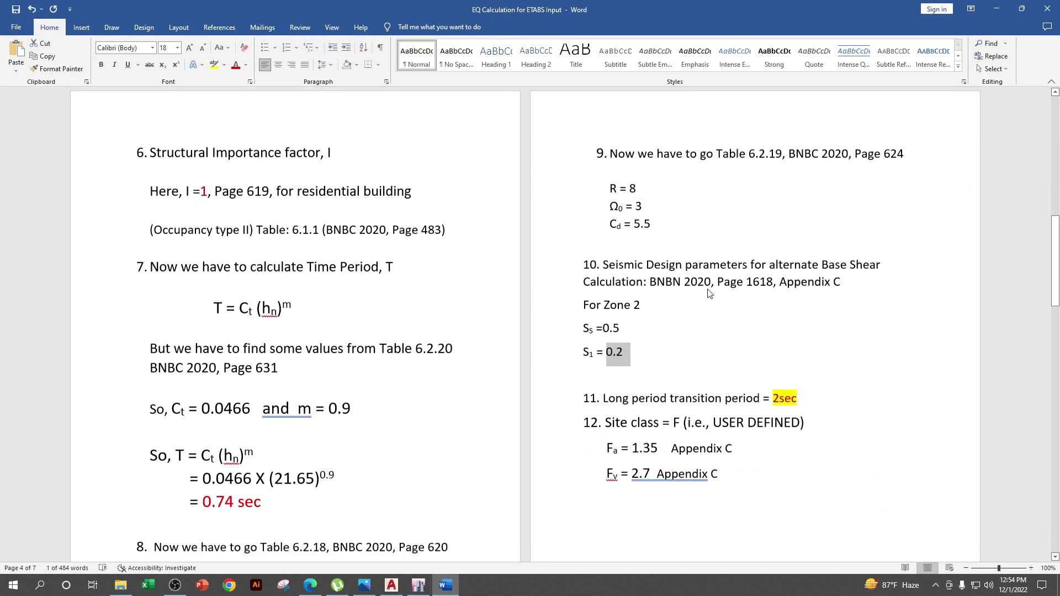
pyautogui.moveTo(602, 356); pyautogui.dragTo(671, 356)
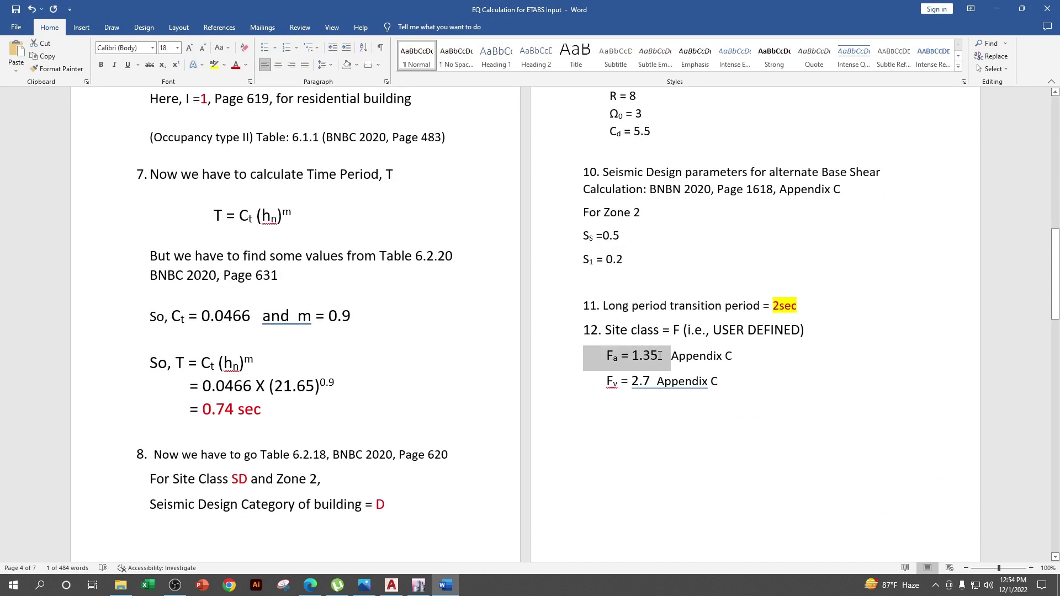
pyautogui.moveTo(625, 381); pyautogui.dragTo(644, 378)
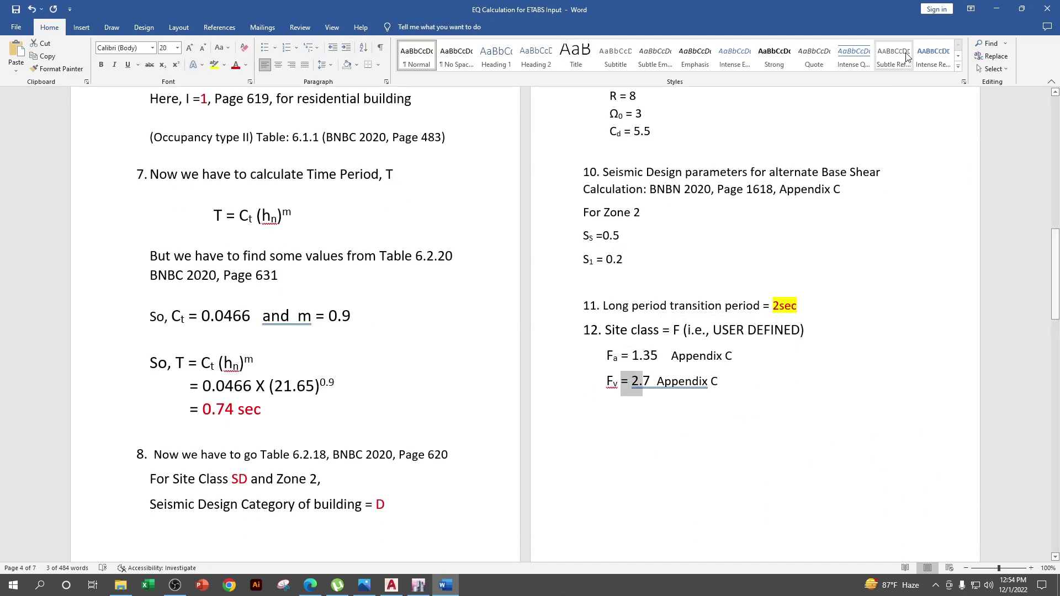
pyautogui.click(996, 8)
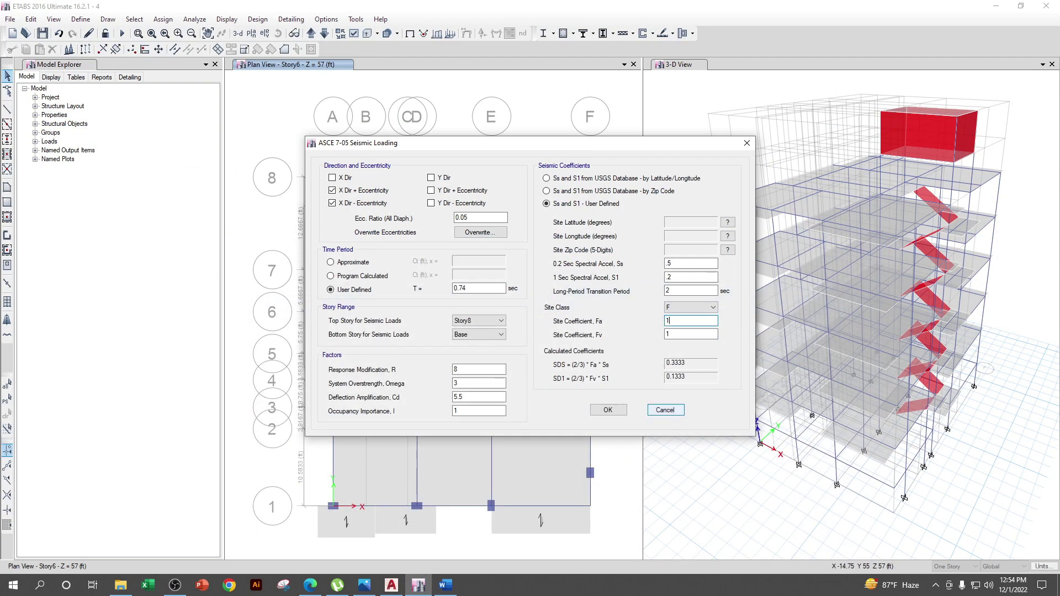
pyautogui.press('Tab')
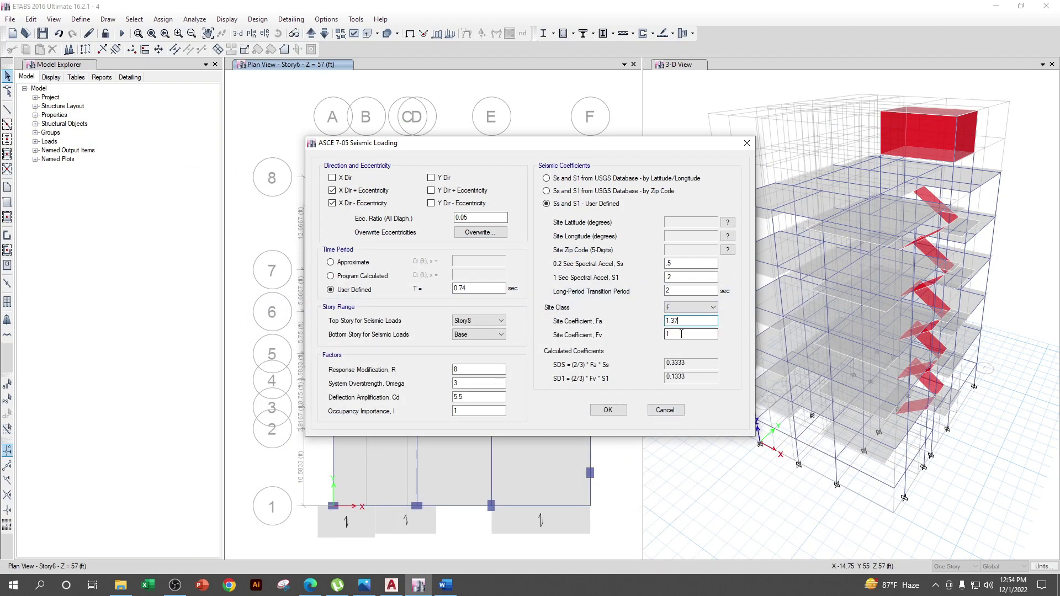
pyautogui.press('Tab')
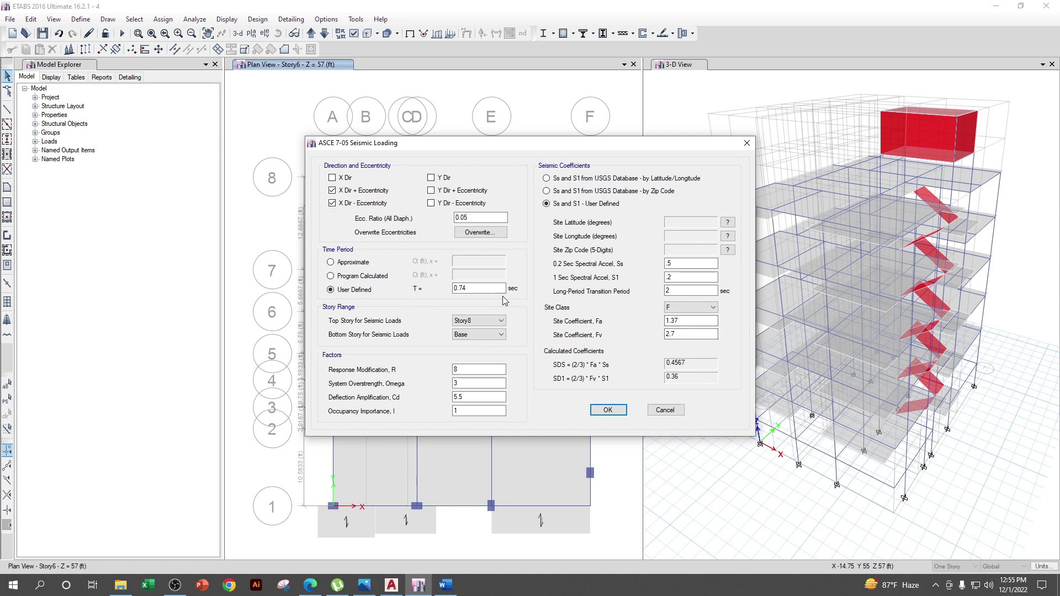
pyautogui.click(677, 321)
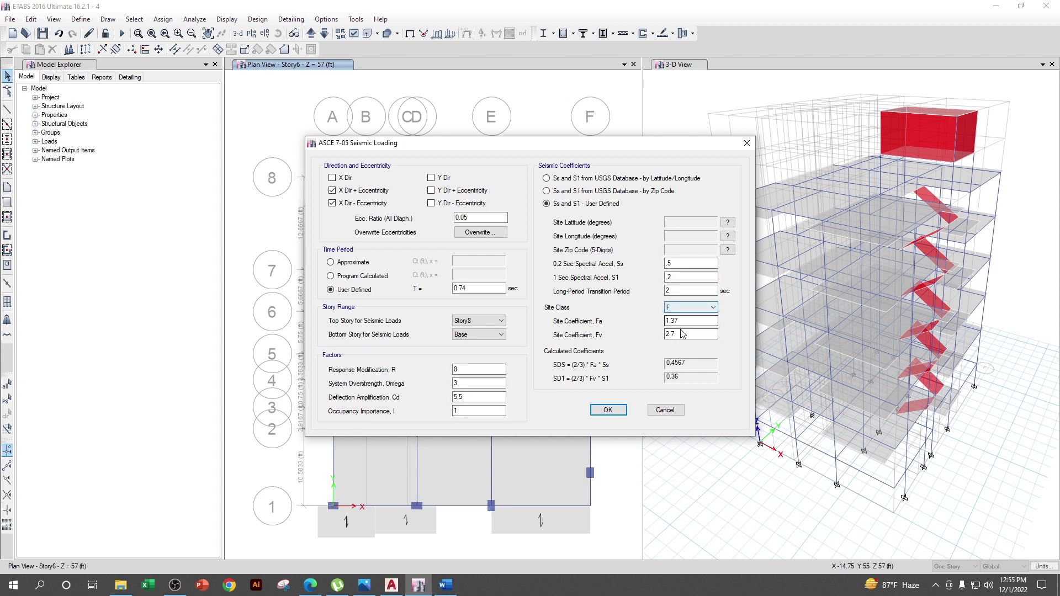
pyautogui.click(607, 410)
# - In EQY's lateral load settings, keep only the Y Dir + and - Eccentricity cases and set a user-defined time period of 0.74 sec
pyautogui.click(338, 318)
pyautogui.click(696, 284)
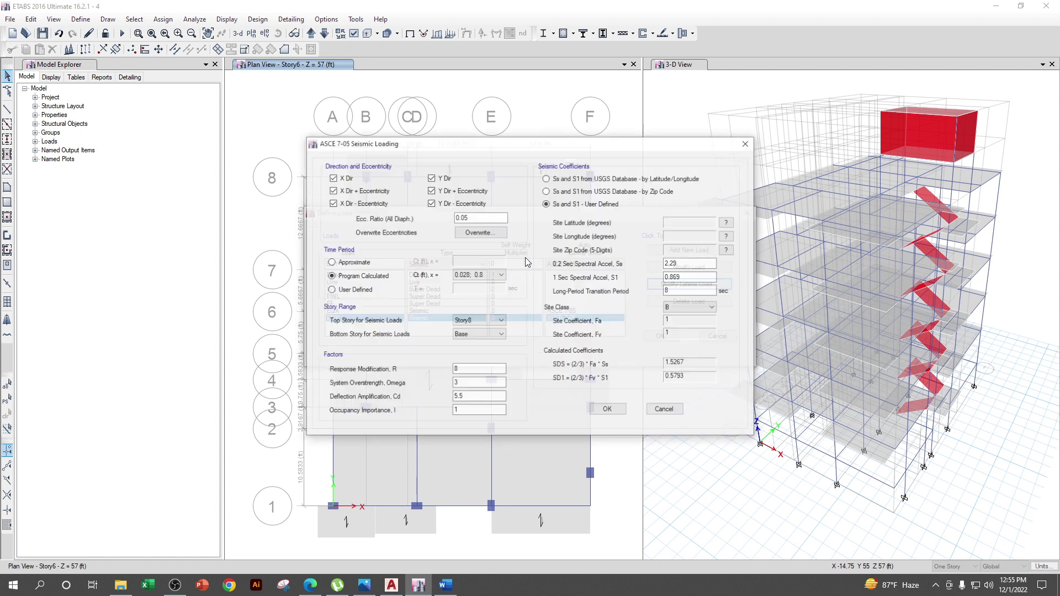
pyautogui.click(376, 204)
pyautogui.click(359, 190)
pyautogui.click(341, 178)
pyautogui.click(447, 181)
pyautogui.click(473, 286)
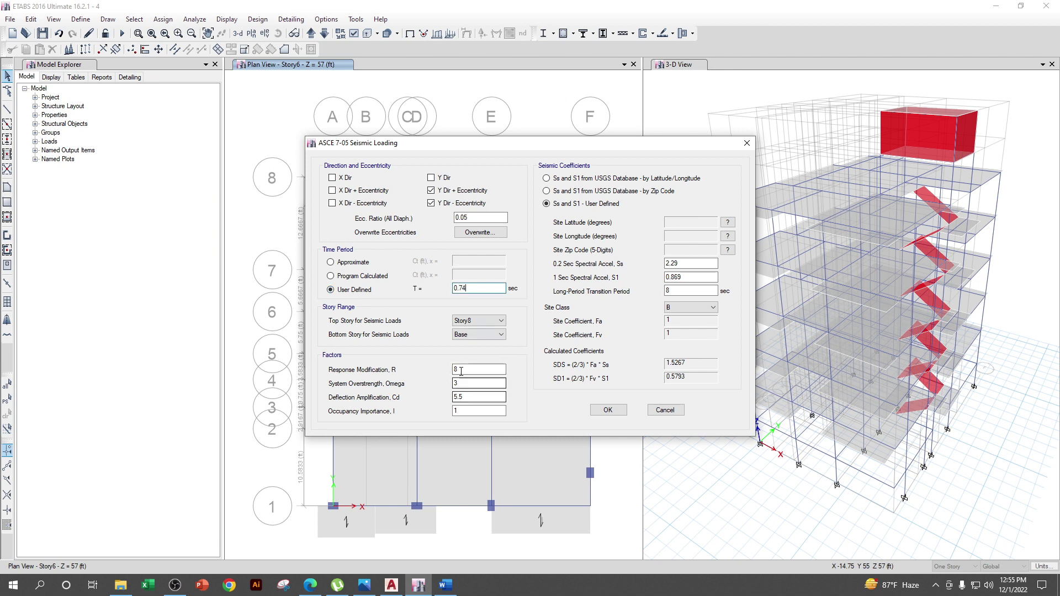
# - Consult the Zone 2 parameters in Word, and set EQY's Ss to 0.5, S1 to 0.2 and long-period transition period to 2 sec in ETABS
pyautogui.doubleClick(671, 263)
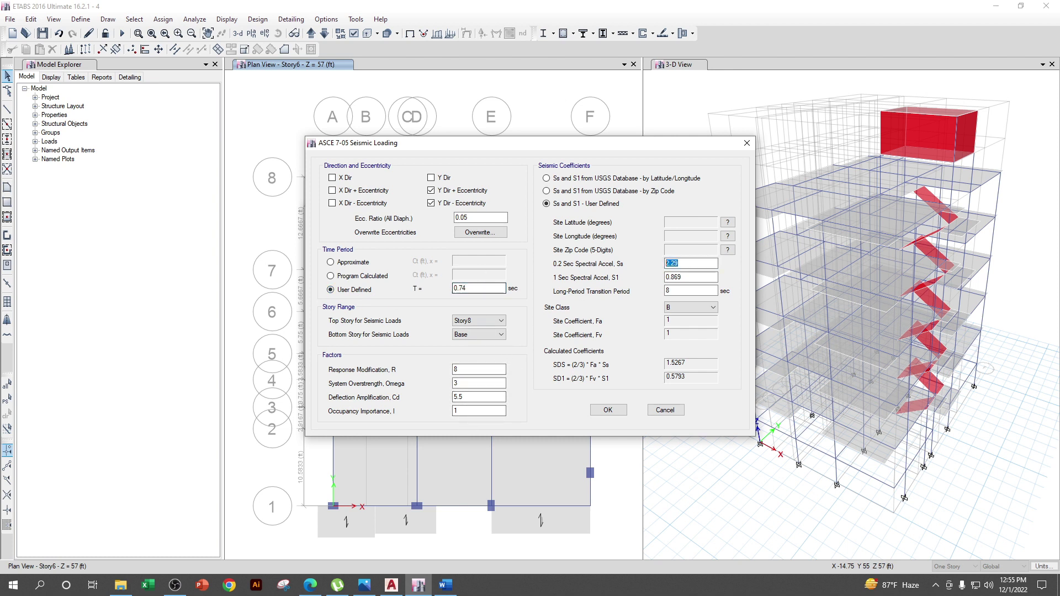
pyautogui.click(450, 586)
pyautogui.click(455, 589)
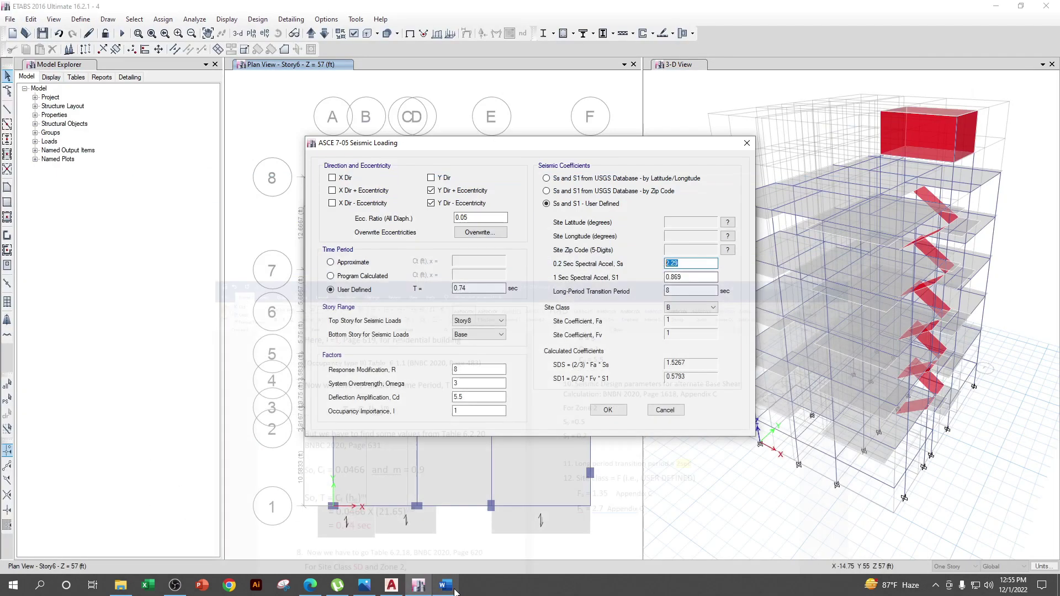
pyautogui.press('Tab')
pyautogui.write('.2')
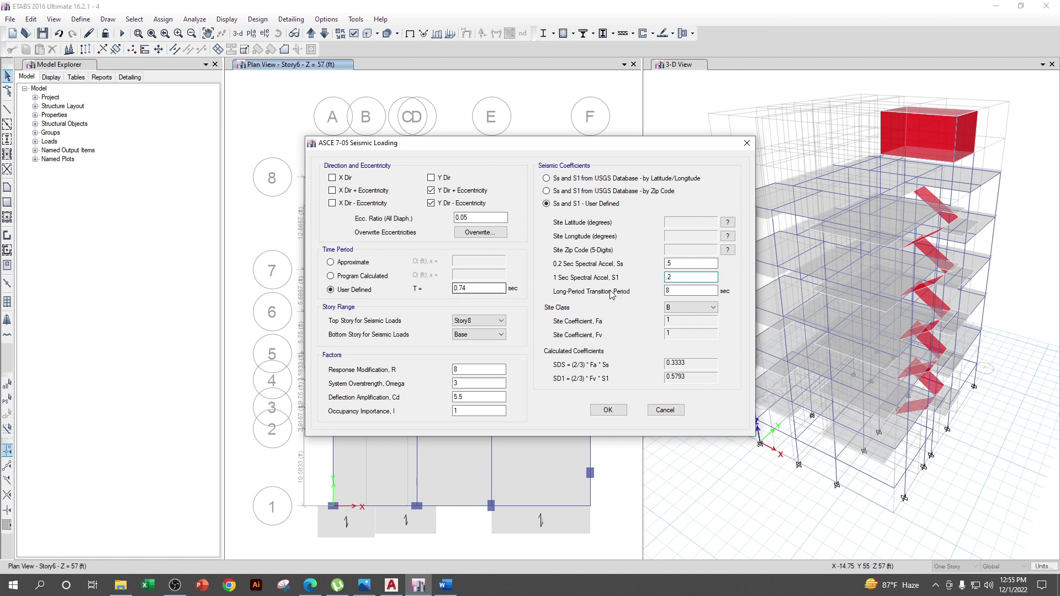
pyautogui.press('Tab')
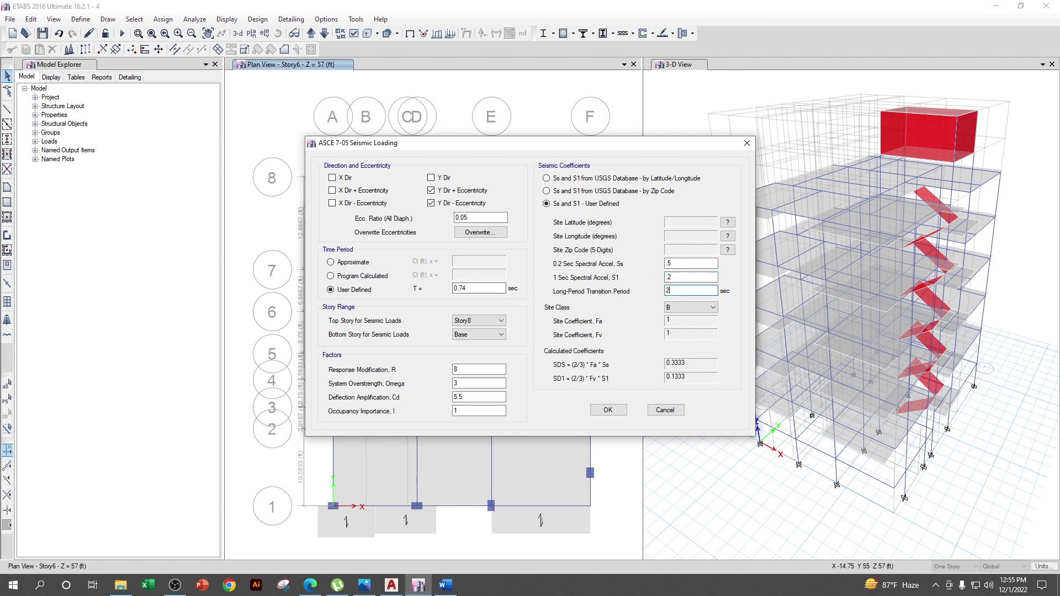
# - Set EQY's site class to F, check the coefficients in Word, enter Fa 1.35 and Fv 2.7 in ETABS, and accept the seismic loading
pyautogui.click(687, 308)
pyautogui.click(675, 352)
pyautogui.press('Tab')
pyautogui.write('1.3')
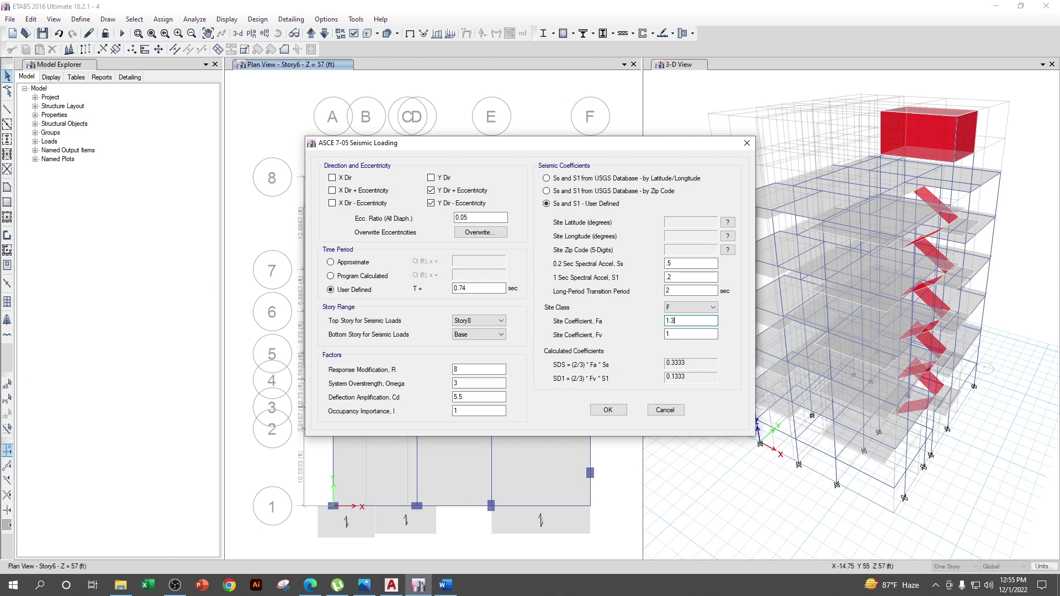
pyautogui.click(449, 587)
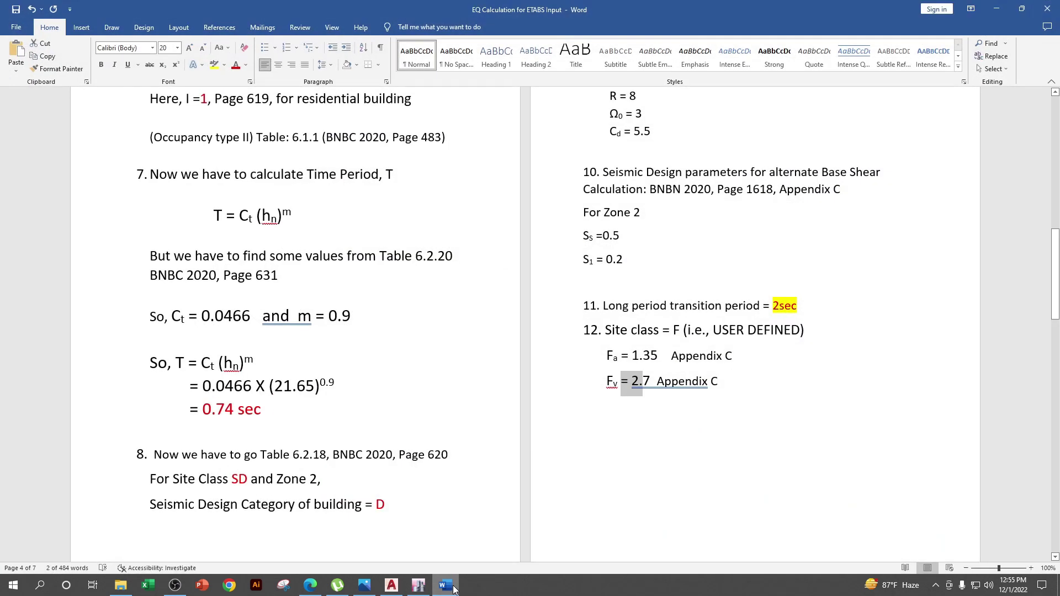
pyautogui.click(449, 587)
pyautogui.click(689, 319)
pyautogui.write('7')
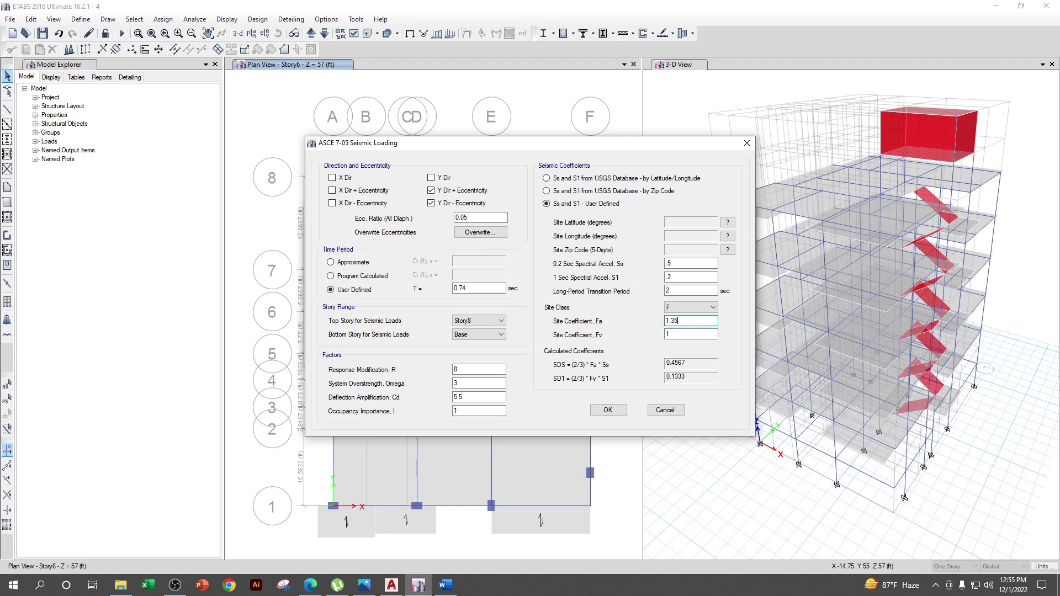
pyautogui.press('Tab')
pyautogui.click(608, 410)
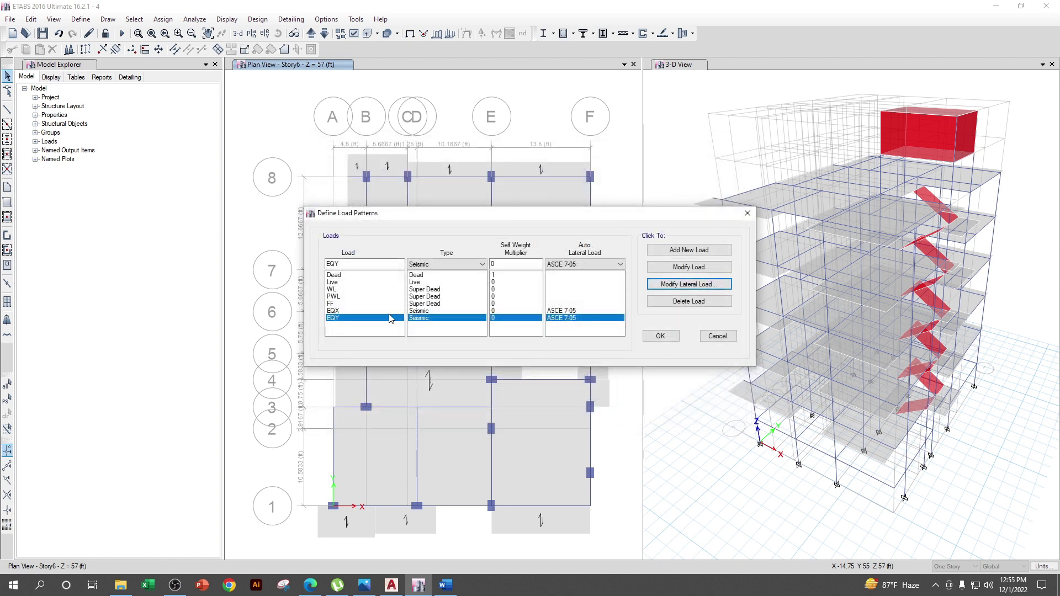
# - Correct EQX's site coefficient Fa to 1.35 in its lateral load settings, and accept the seismic loading and load pattern definitions
pyautogui.click(347, 312)
pyautogui.click(690, 285)
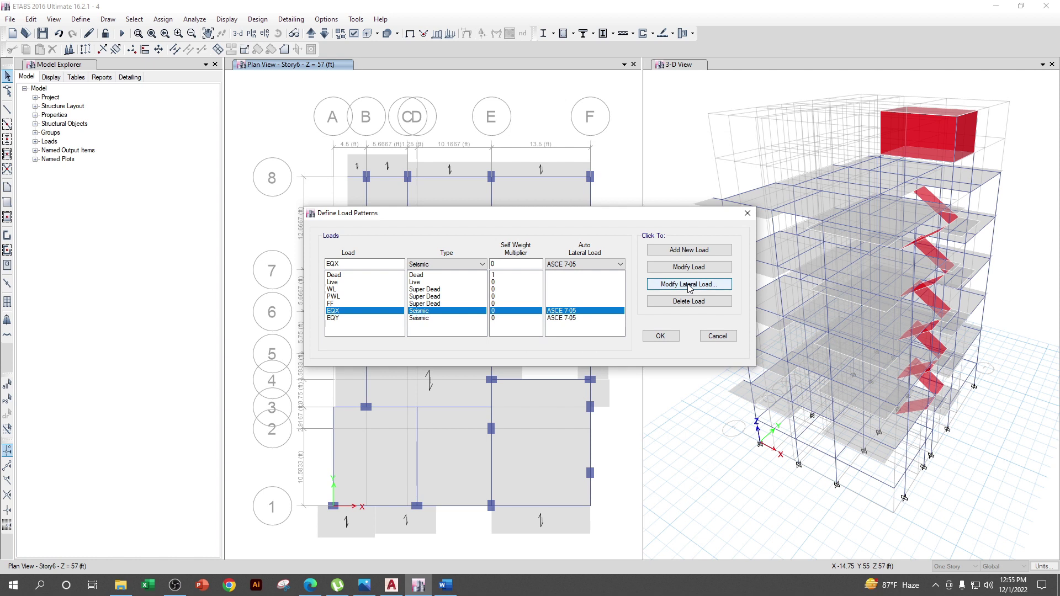
pyautogui.click(690, 320)
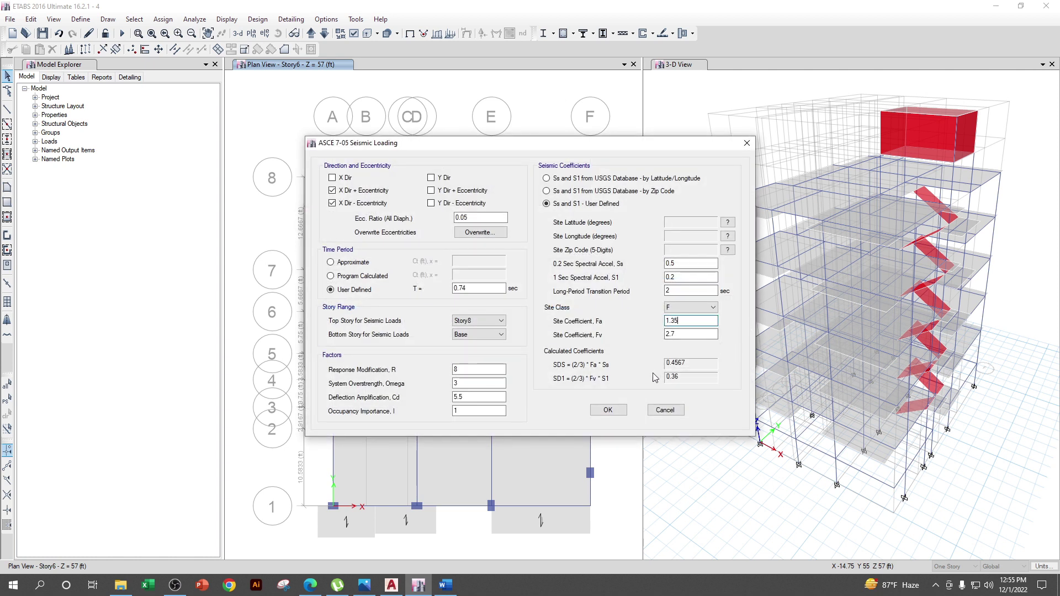
pyautogui.click(612, 411)
pyautogui.click(661, 335)
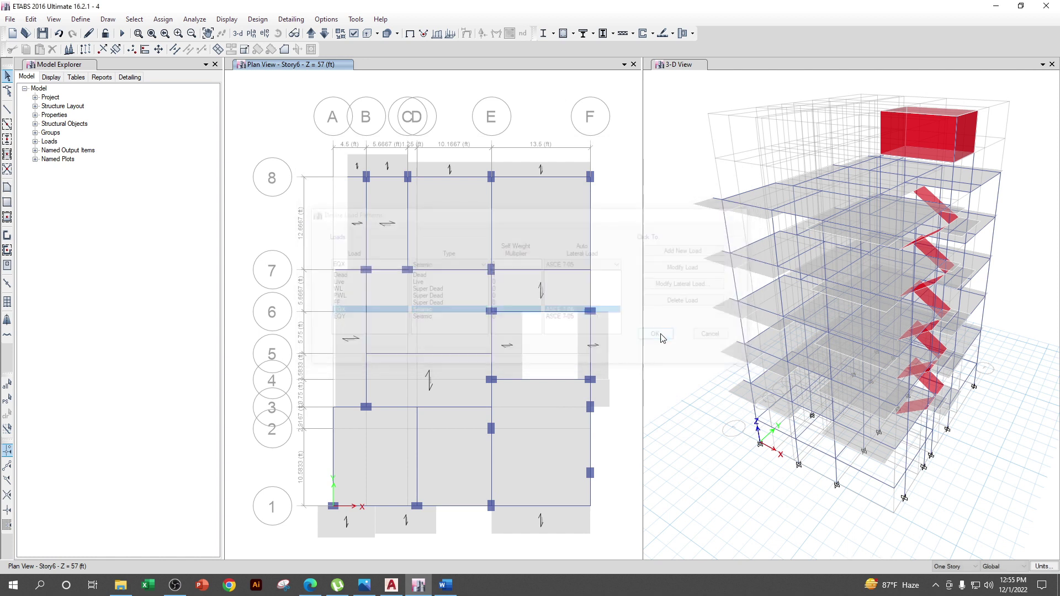